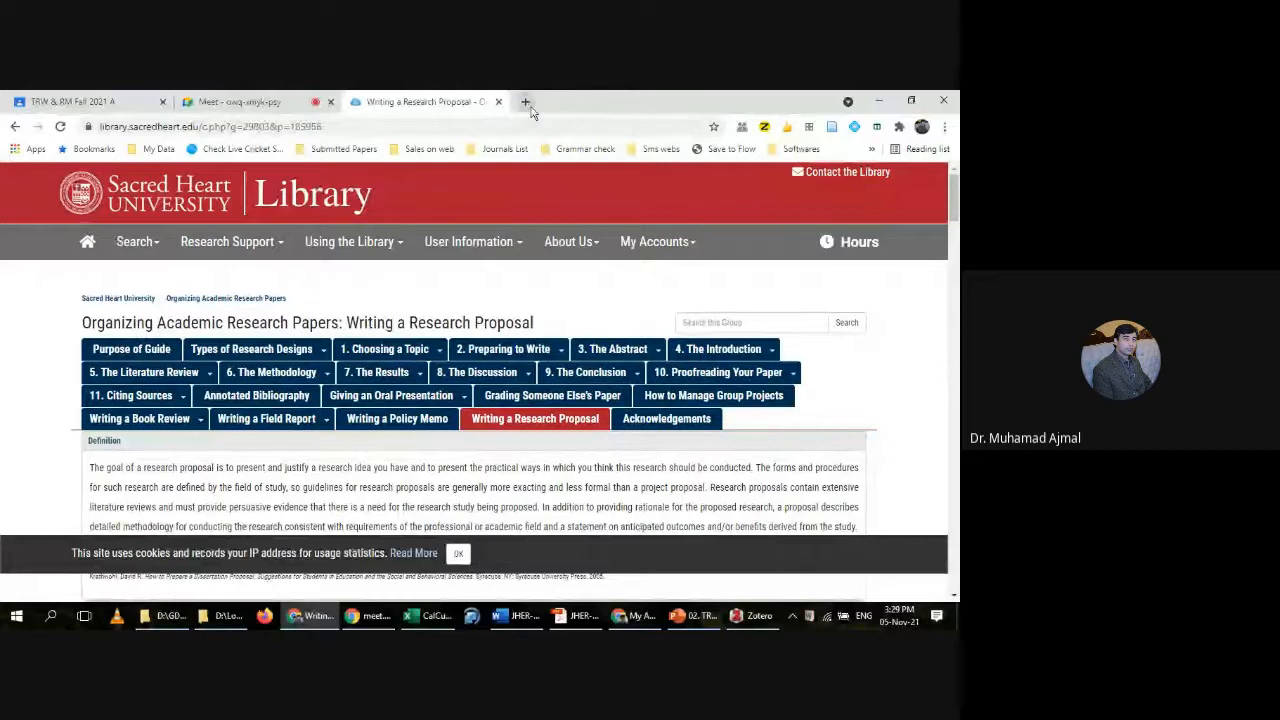
Step: Search the web for "zotero download" in a new browser tab and view the Windows and Chrome Connector downloads on Zotero's download page
{"action": "left_click", "coordinate": [522, 100]}
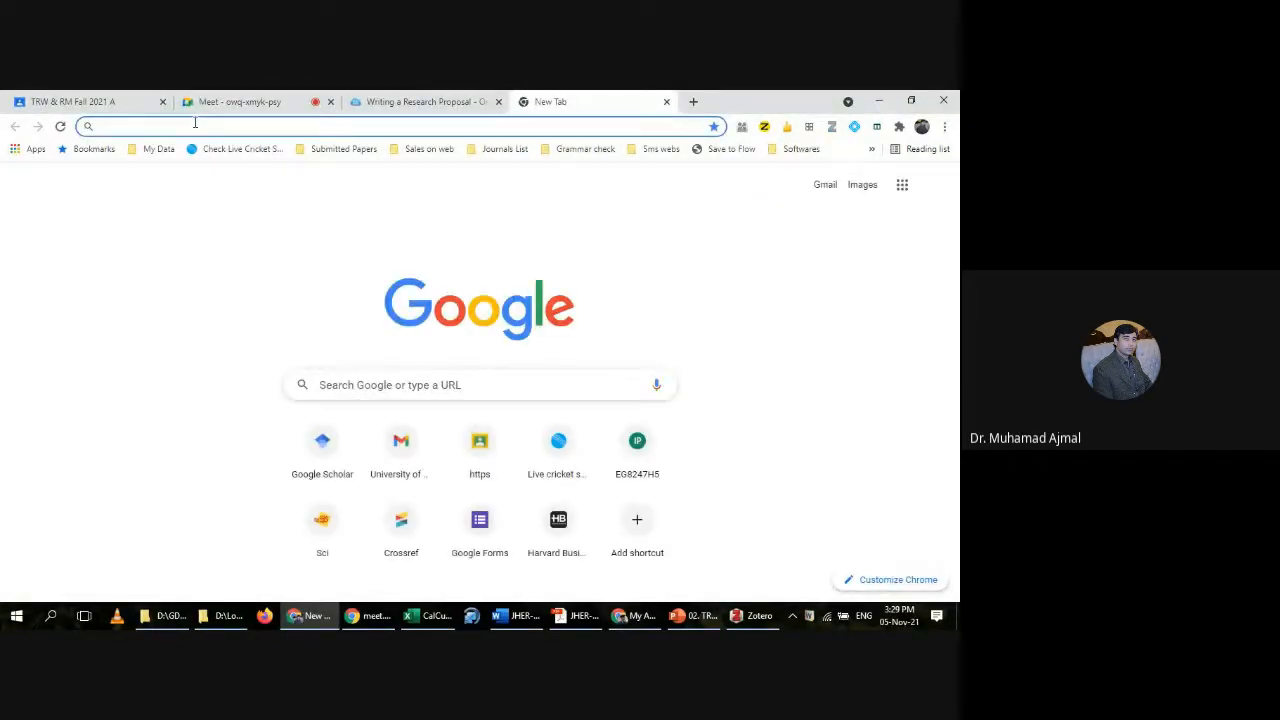
{"action": "type", "text": "zot"}
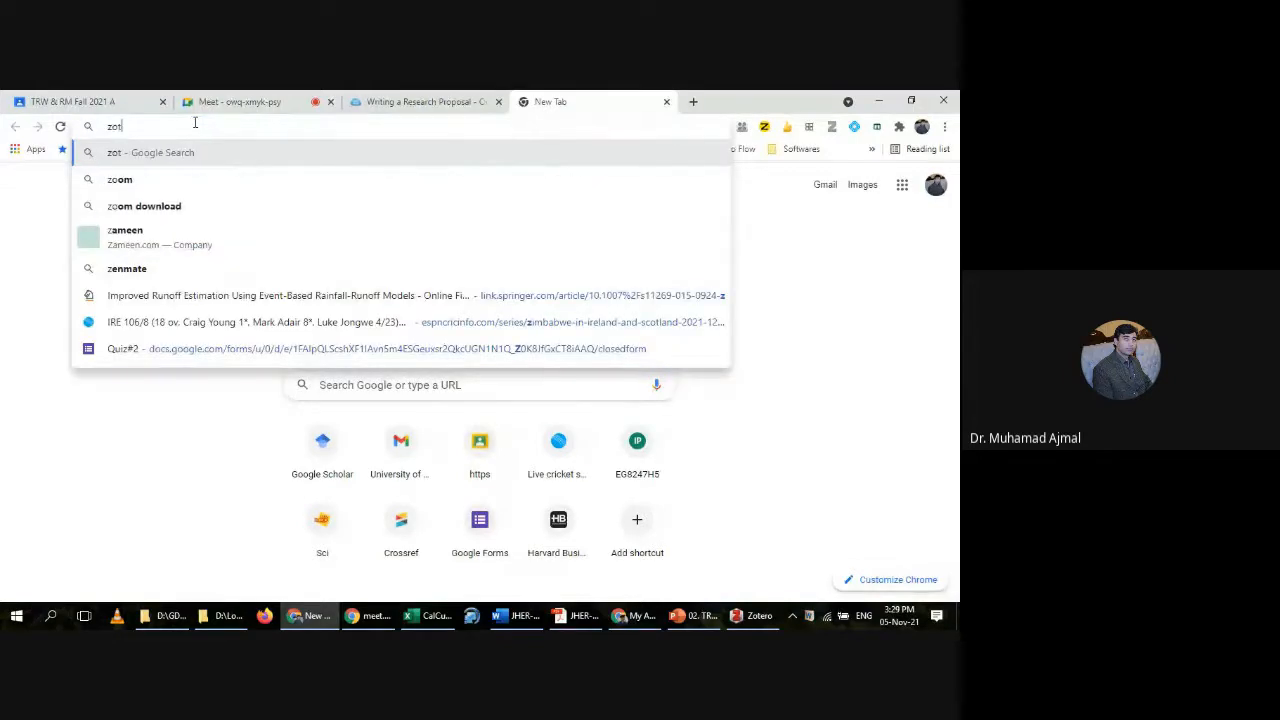
{"action": "type", "text": "ero"}
{"action": "key", "text": "Down"}
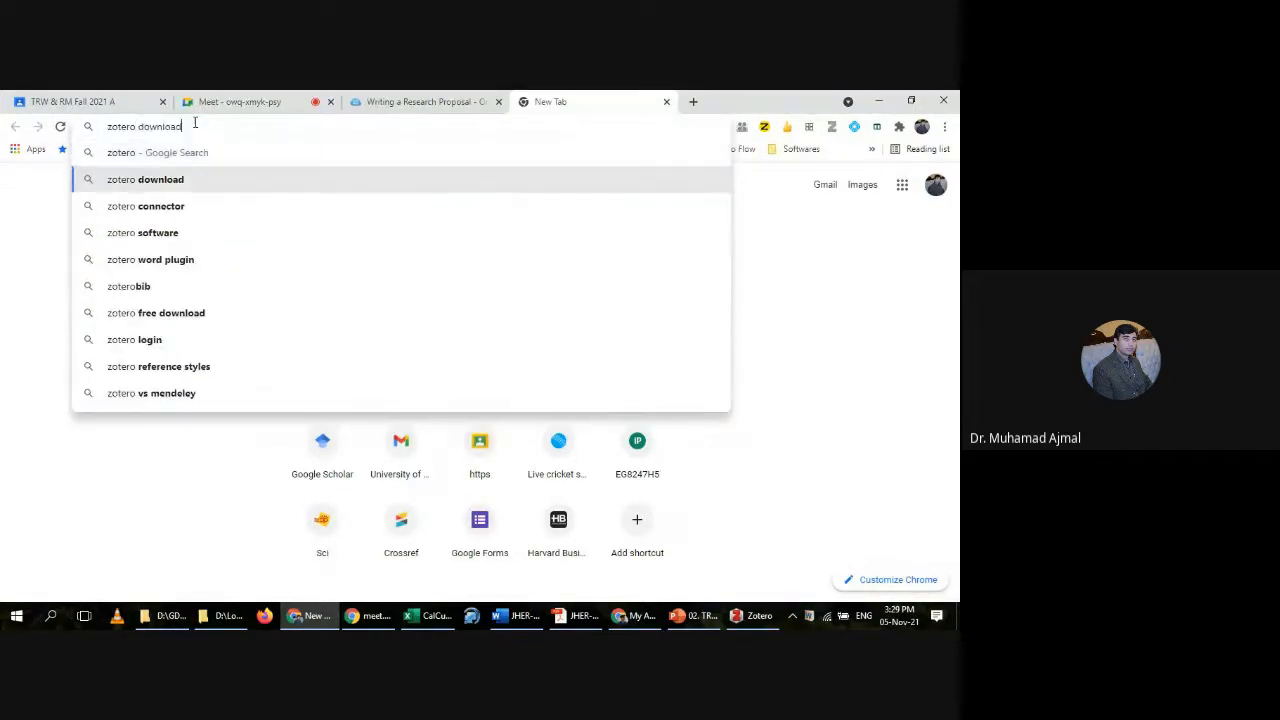
{"action": "key", "text": "Return"}
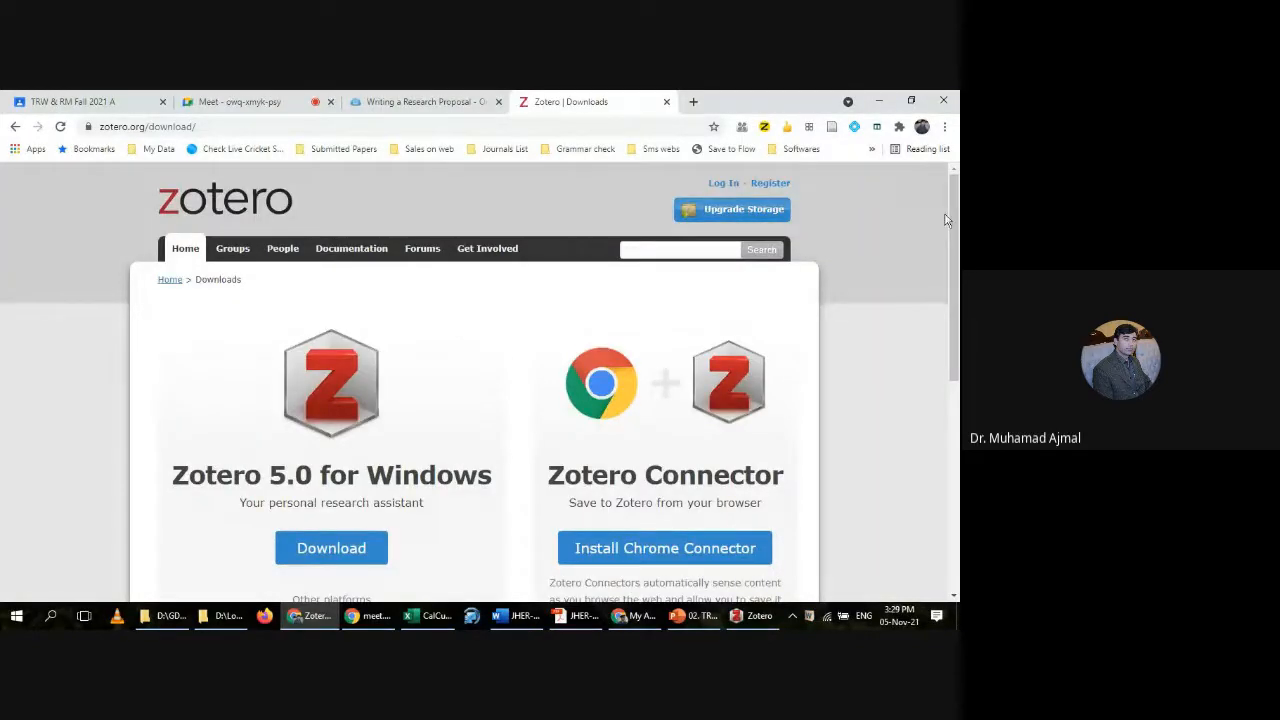
{"action": "left_click_drag", "start_coordinate": [948, 220], "coordinate": [955, 290]}
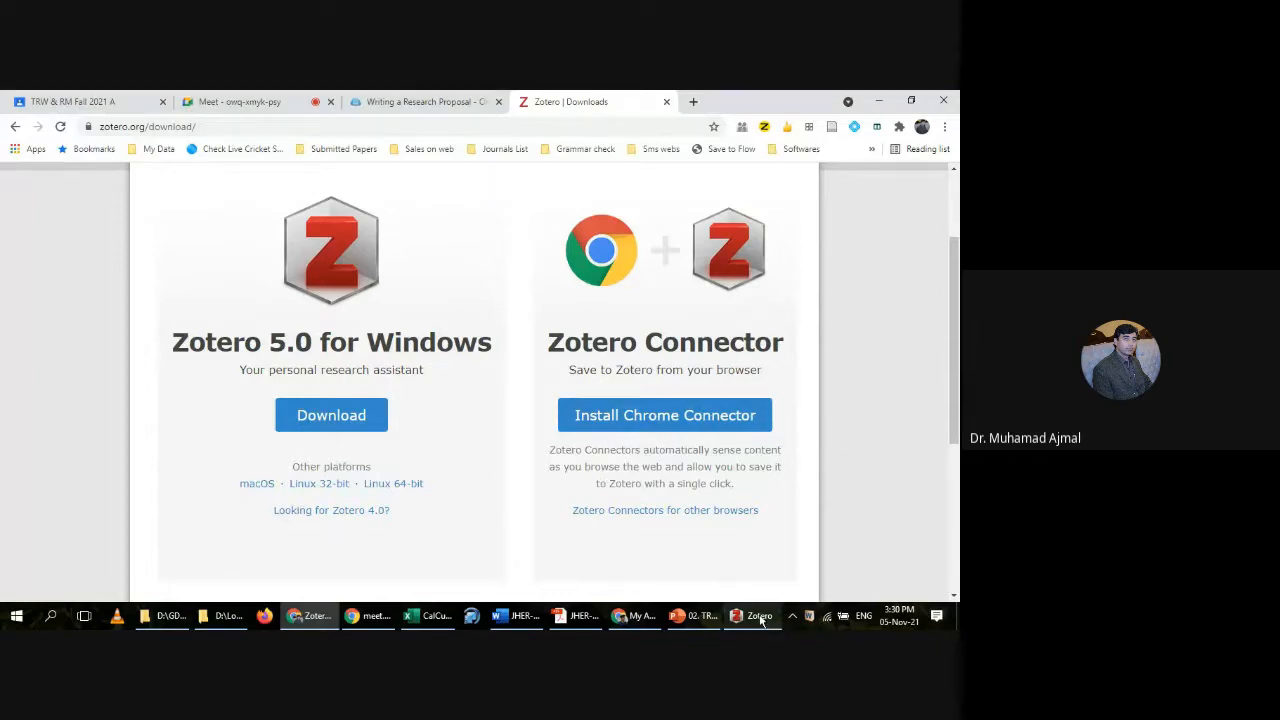
Step: Bring up the Zotero library, and create a new blank document in Word
{"action": "mouse_move", "coordinate": [762, 620]}
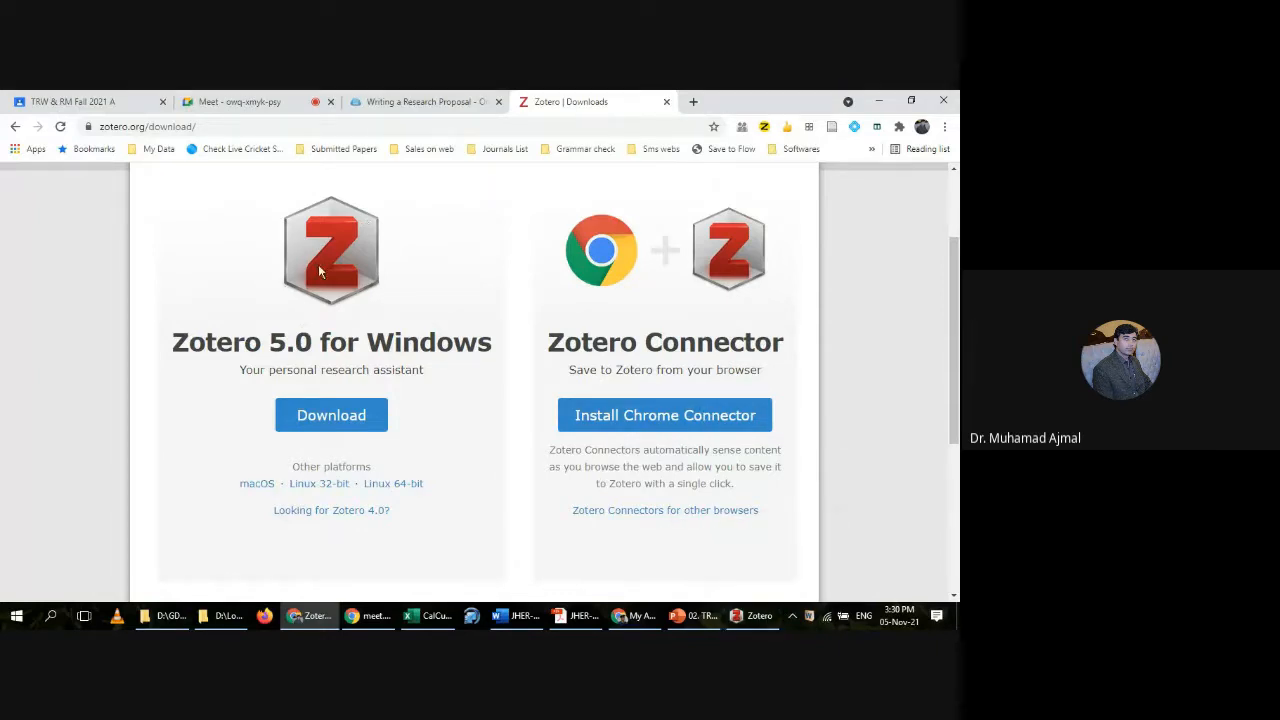
{"action": "left_click", "coordinate": [758, 620]}
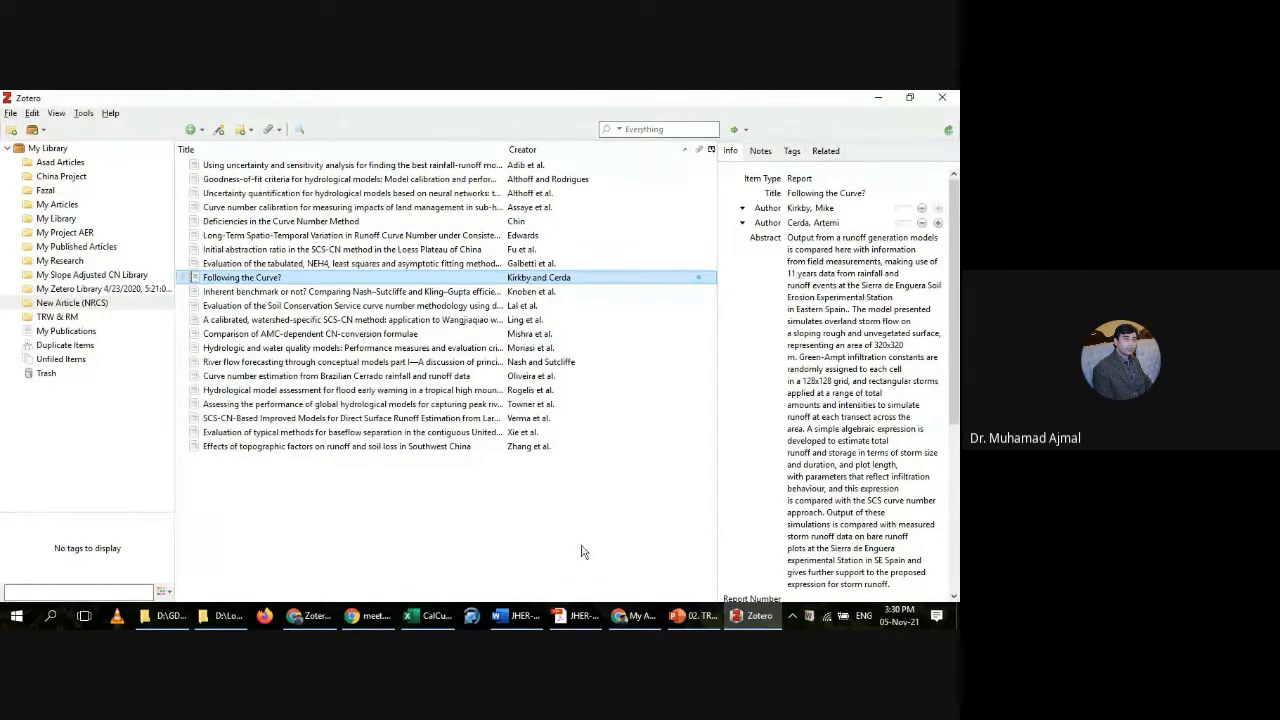
{"action": "left_click", "coordinate": [512, 615]}
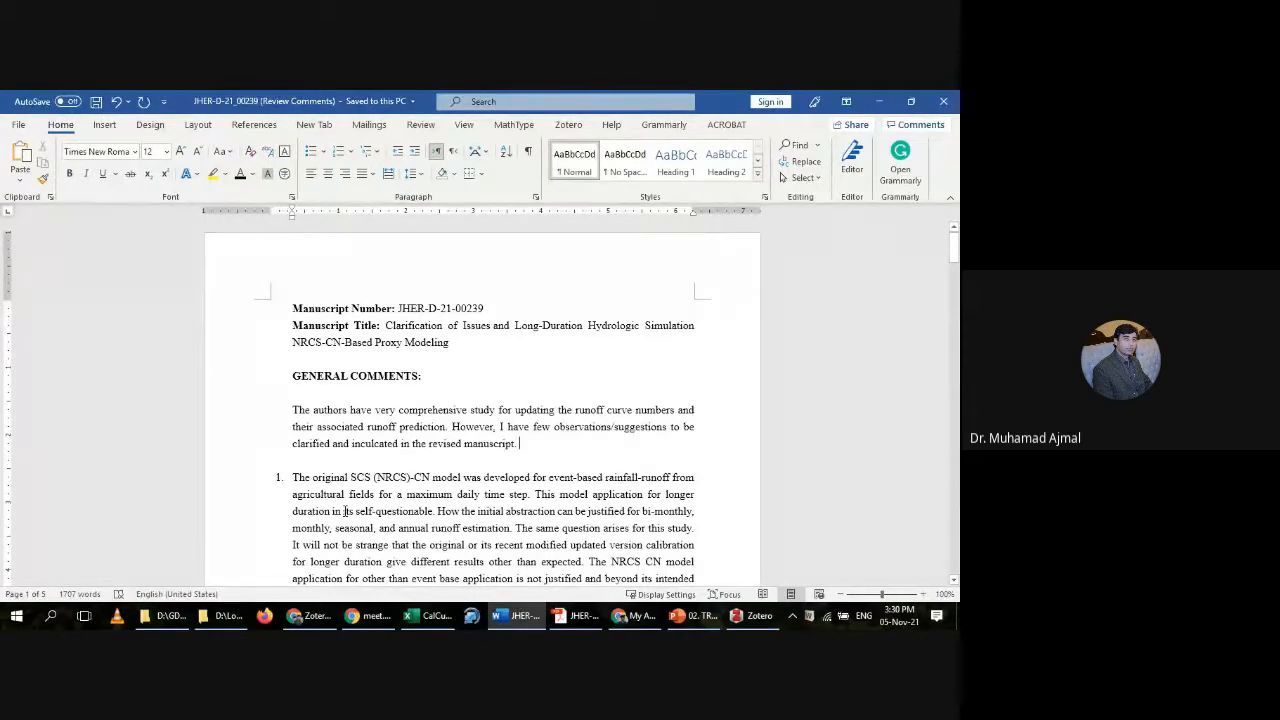
{"action": "key", "text": "ctrl+n"}
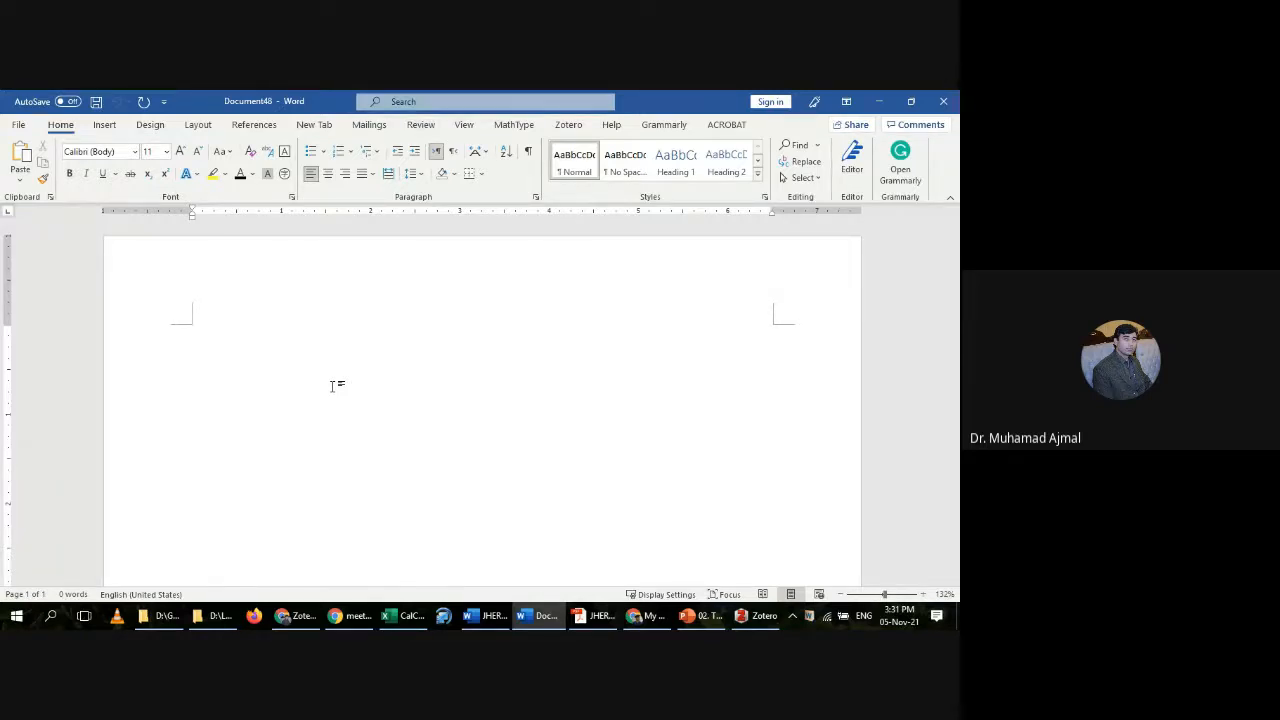
Step: Switch to Zotero and create a new collection named "My Thesis"
{"action": "left_click", "coordinate": [762, 620]}
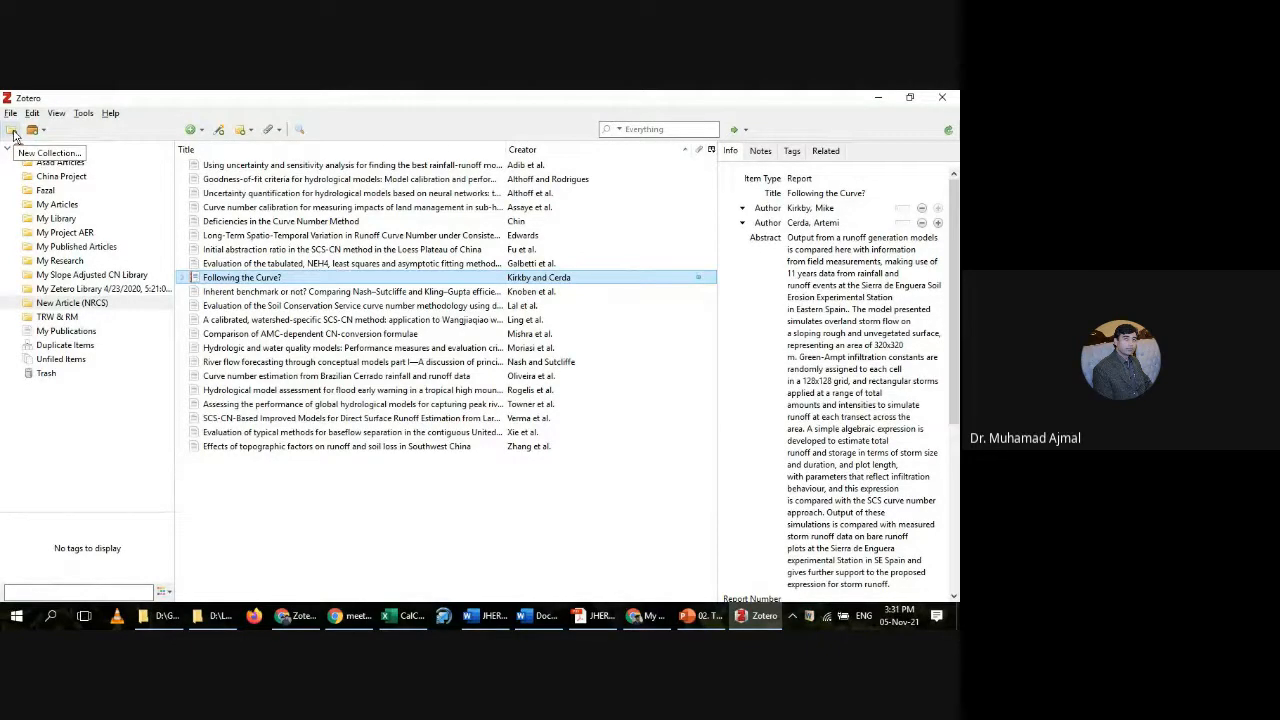
{"action": "left_click", "coordinate": [14, 135]}
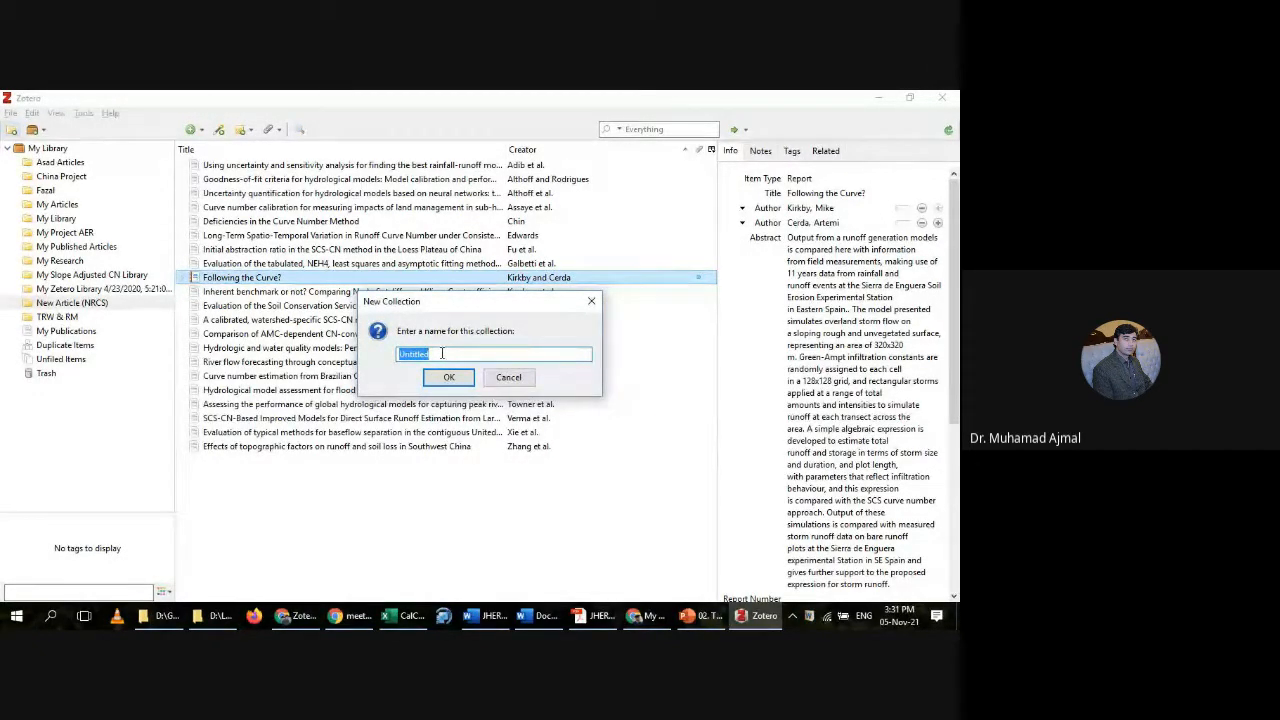
{"action": "key", "text": "BackSpace"}
{"action": "type", "text": "My"}
{"action": "key", "text": "BackSpace"}
{"action": "key", "text": "BackSpace"}
{"action": "type", "text": "My"}
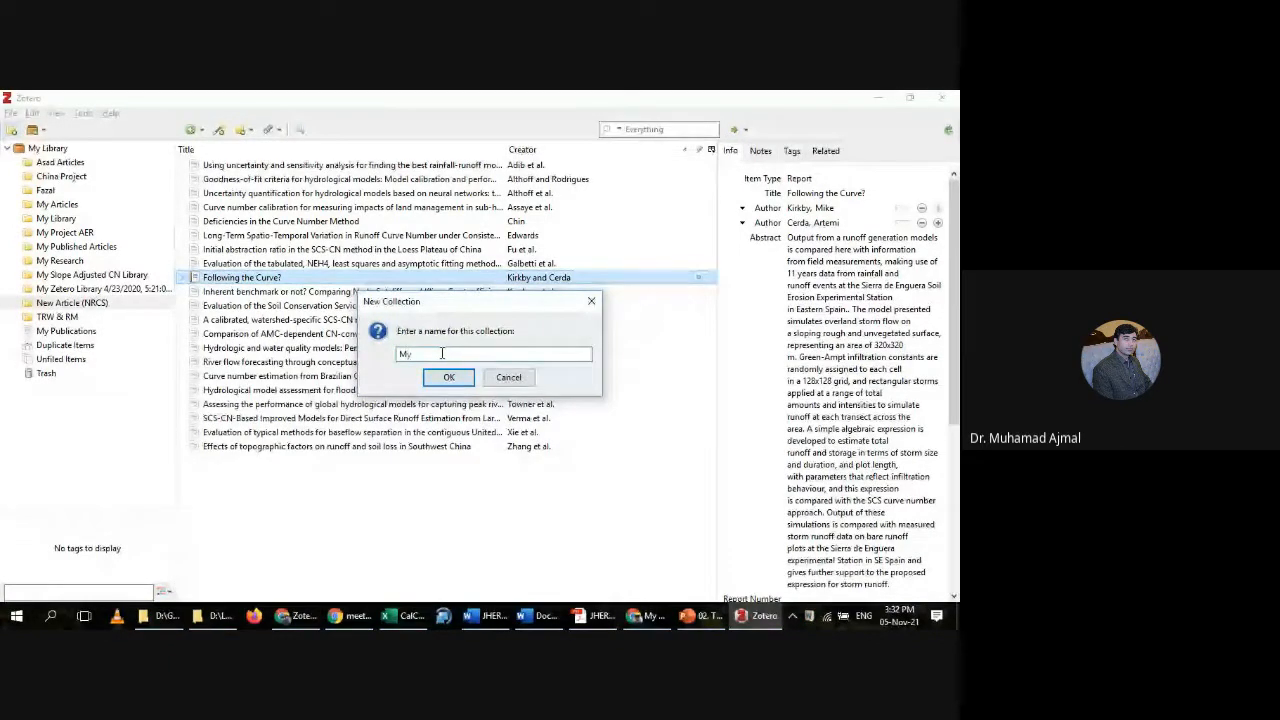
{"action": "type", "text": " T"}
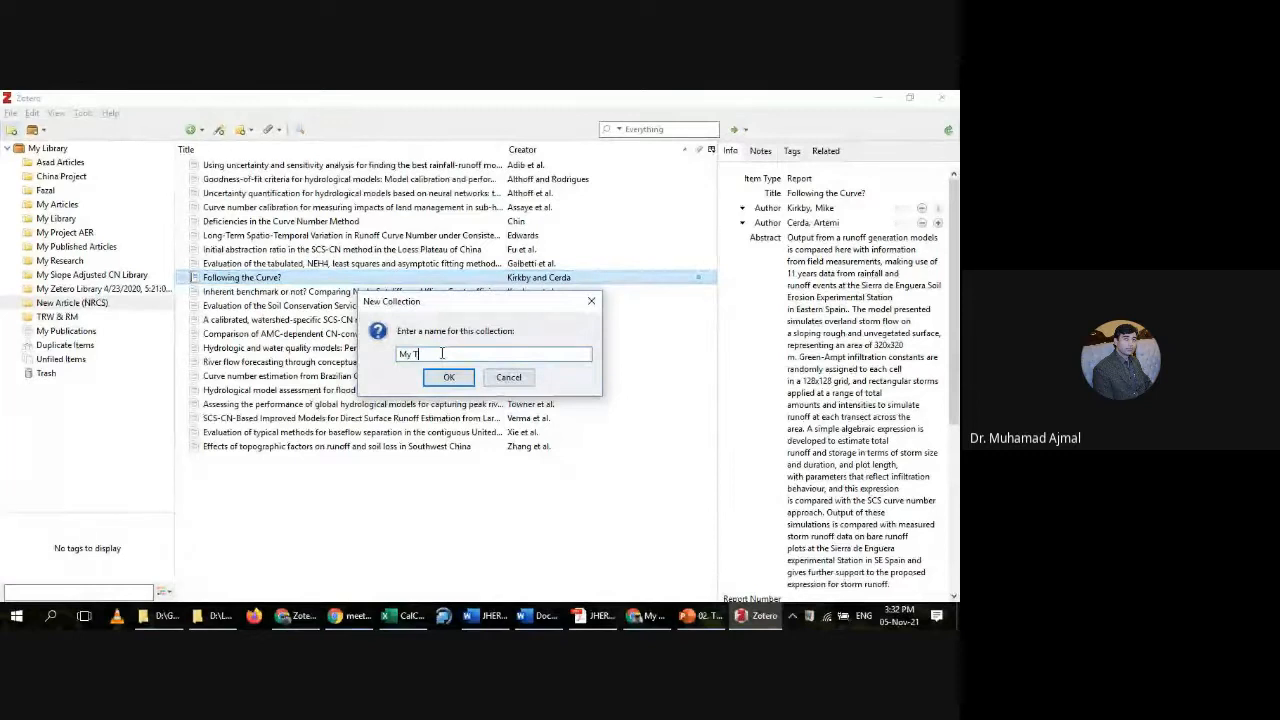
{"action": "type", "text": "hesis"}
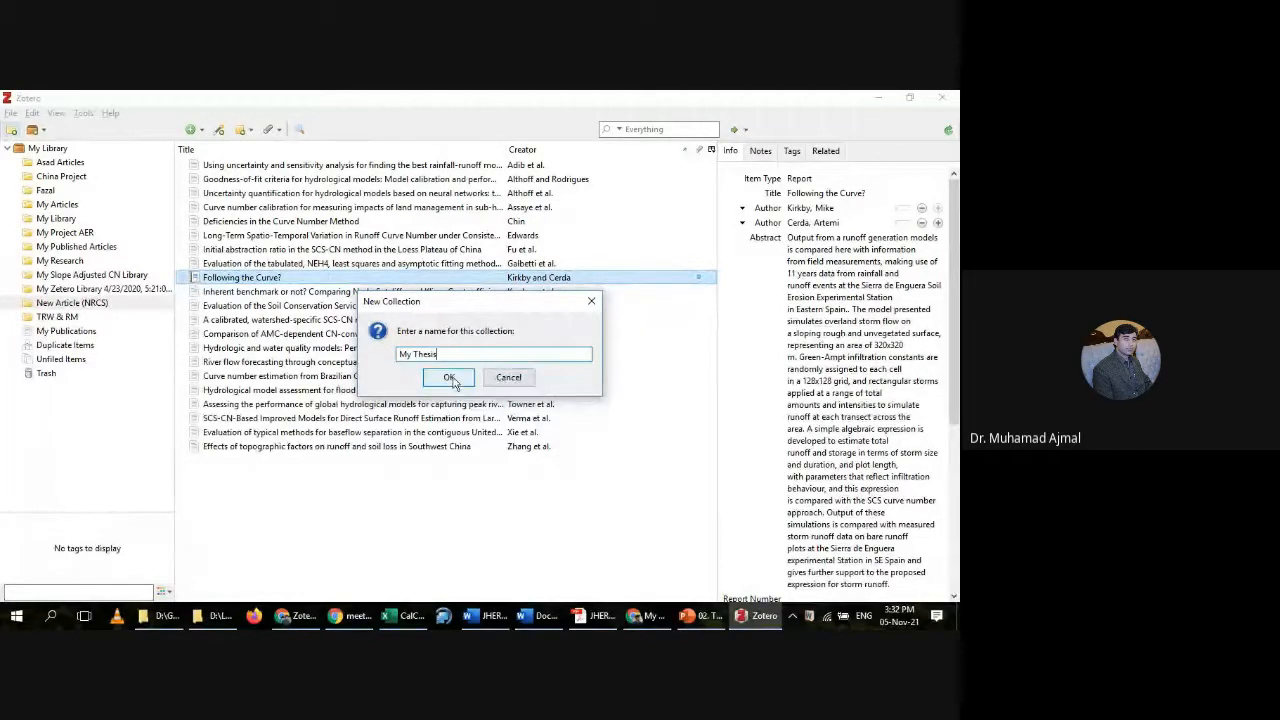
{"action": "left_click", "coordinate": [450, 379]}
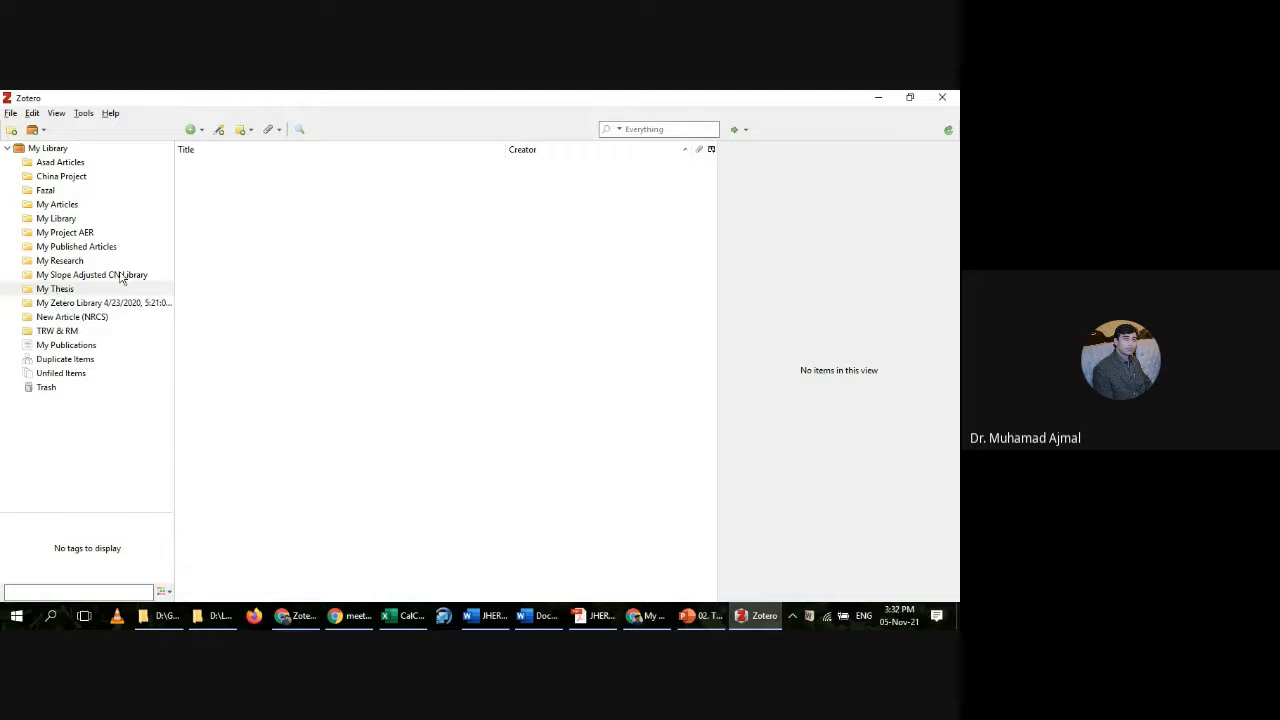
Step: Look through the My Articles, My Project AER and My Library collections, and leave the My Thesis collection selected
{"action": "left_click", "coordinate": [50, 206]}
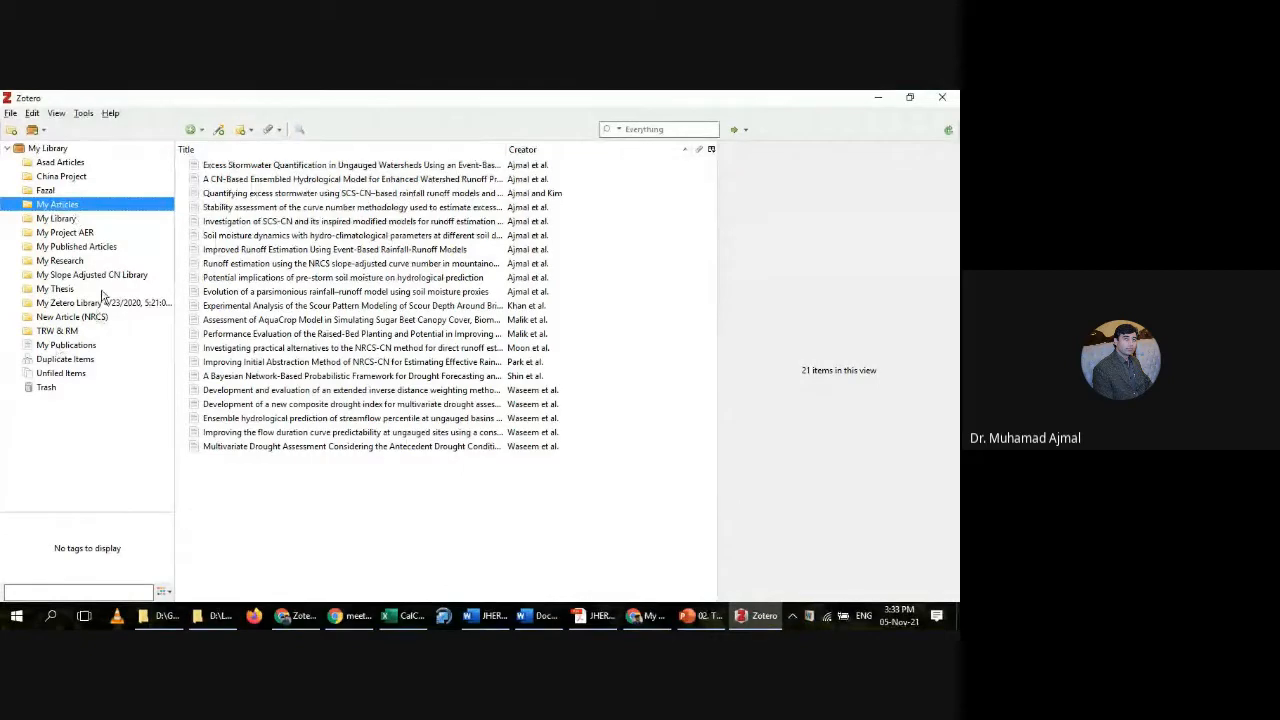
{"action": "left_click", "coordinate": [55, 289]}
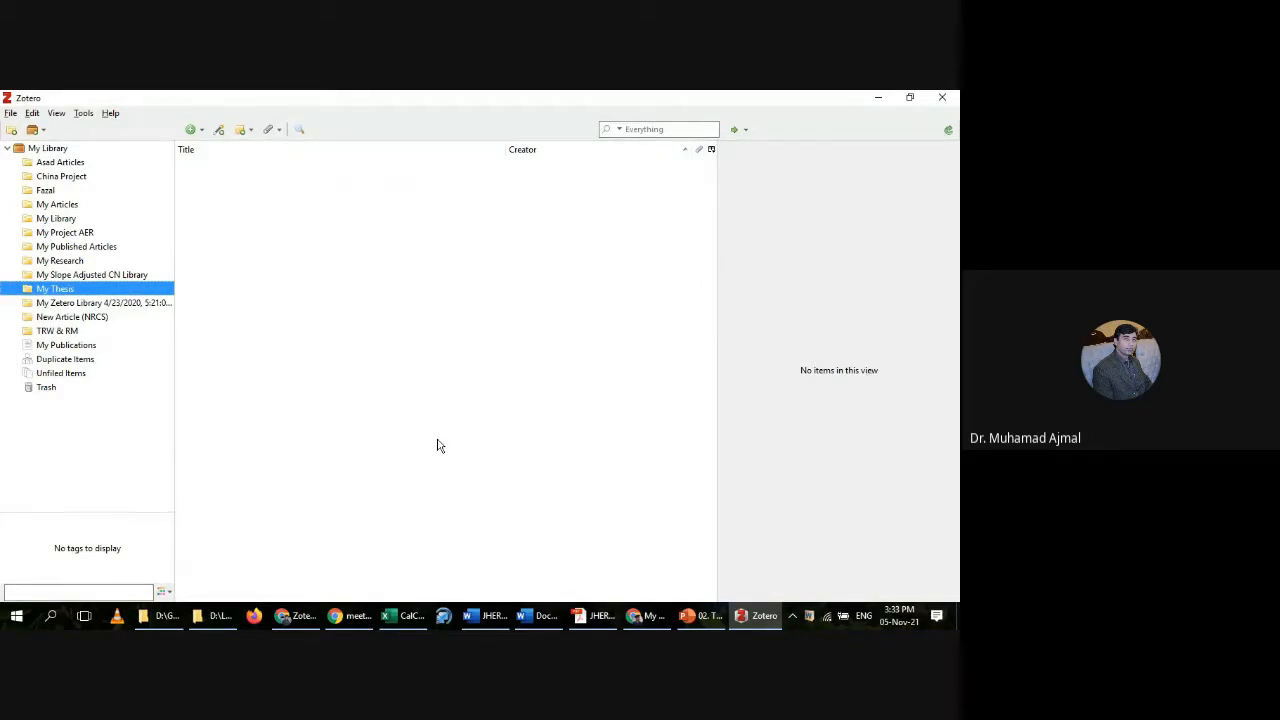
{"action": "left_click", "coordinate": [74, 232]}
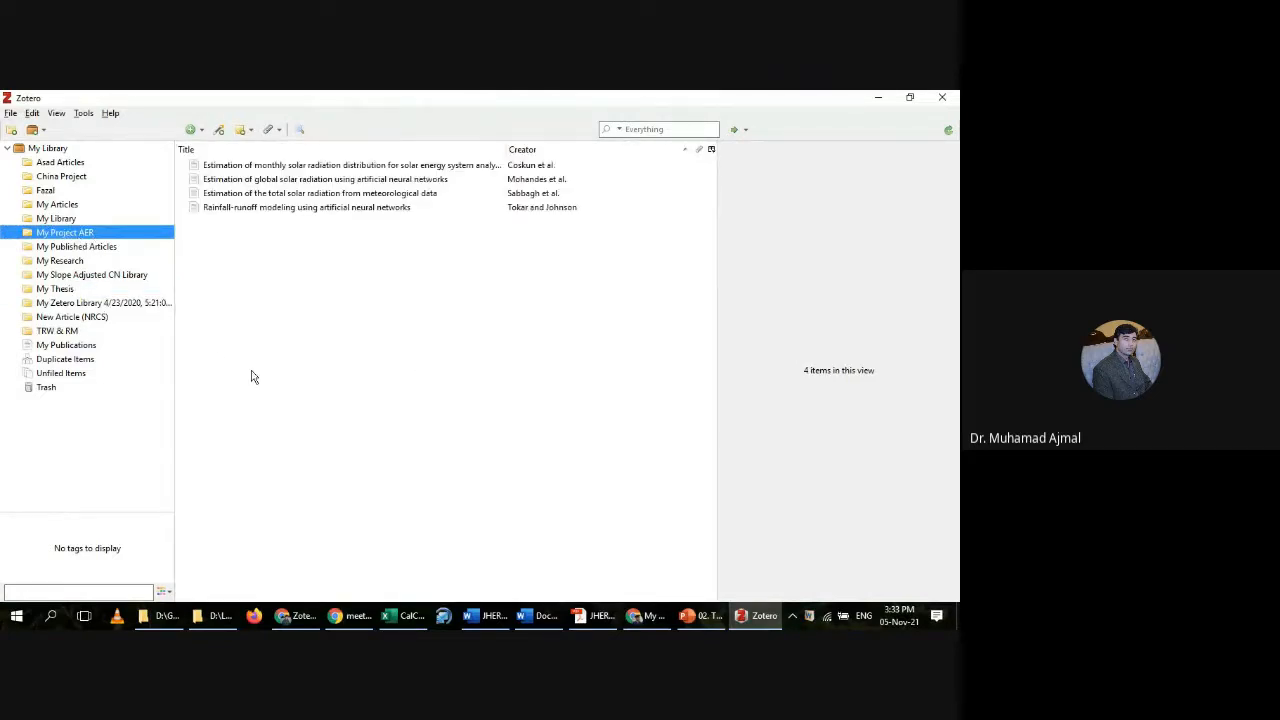
{"action": "left_click", "coordinate": [57, 289]}
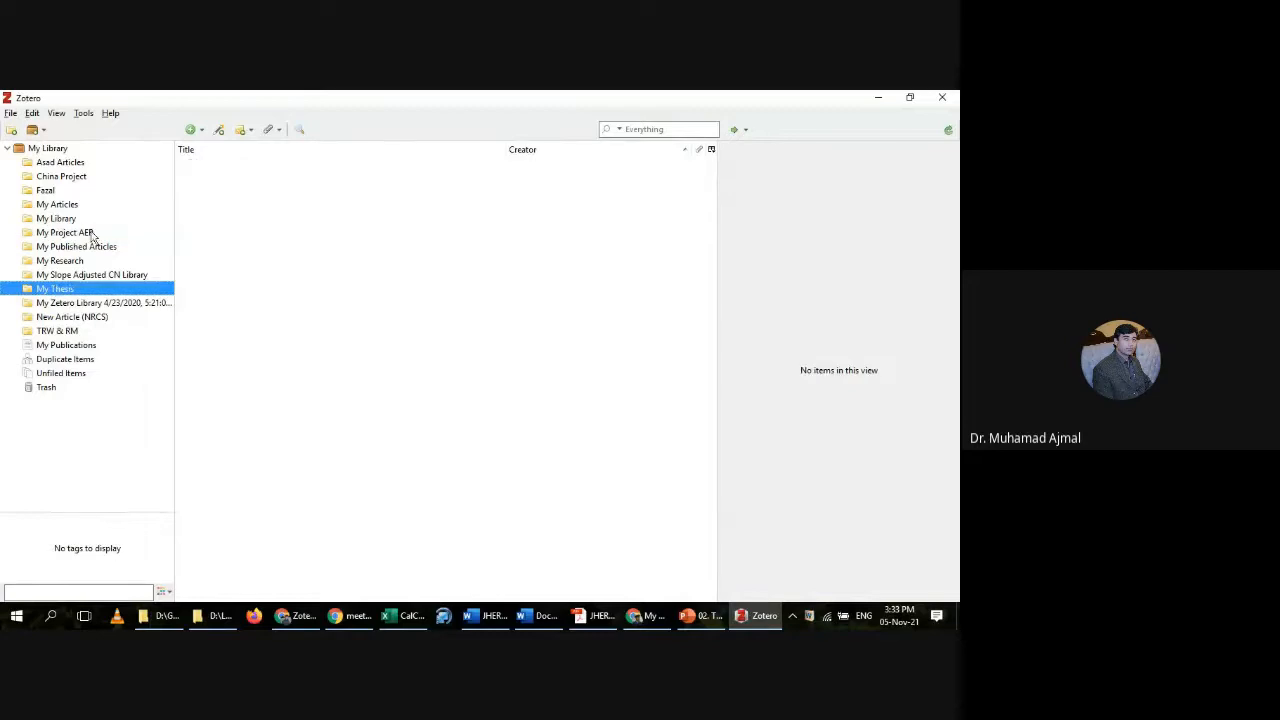
{"action": "left_click", "coordinate": [58, 219]}
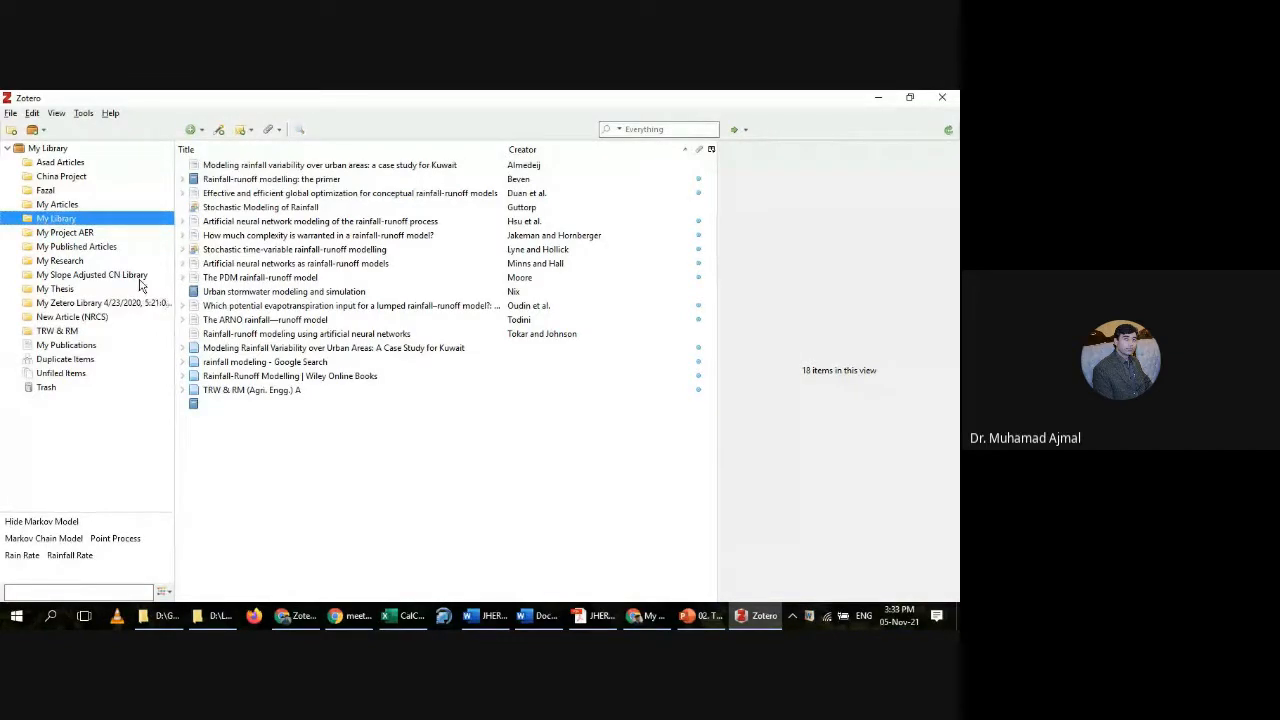
{"action": "left_click", "coordinate": [66, 291]}
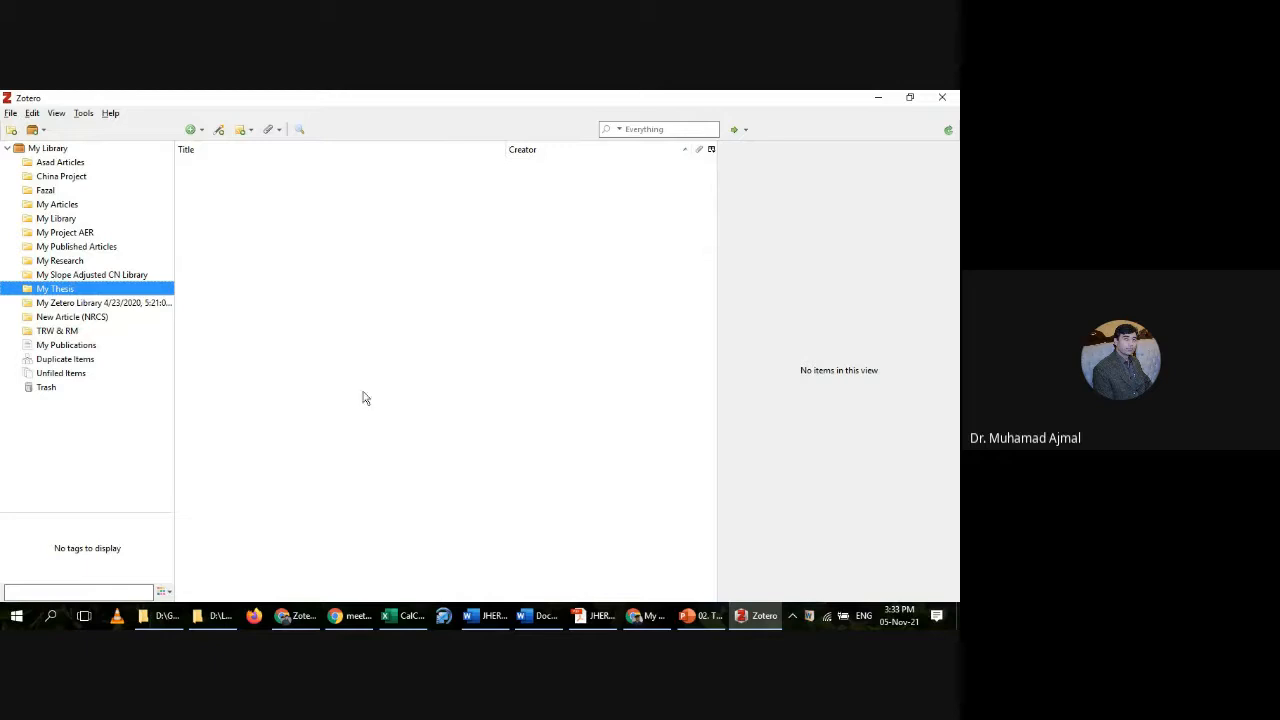
Step: Switch to the Chrome window with the Zotero download page and open Google Scholar in its place
{"action": "left_click", "coordinate": [350, 617]}
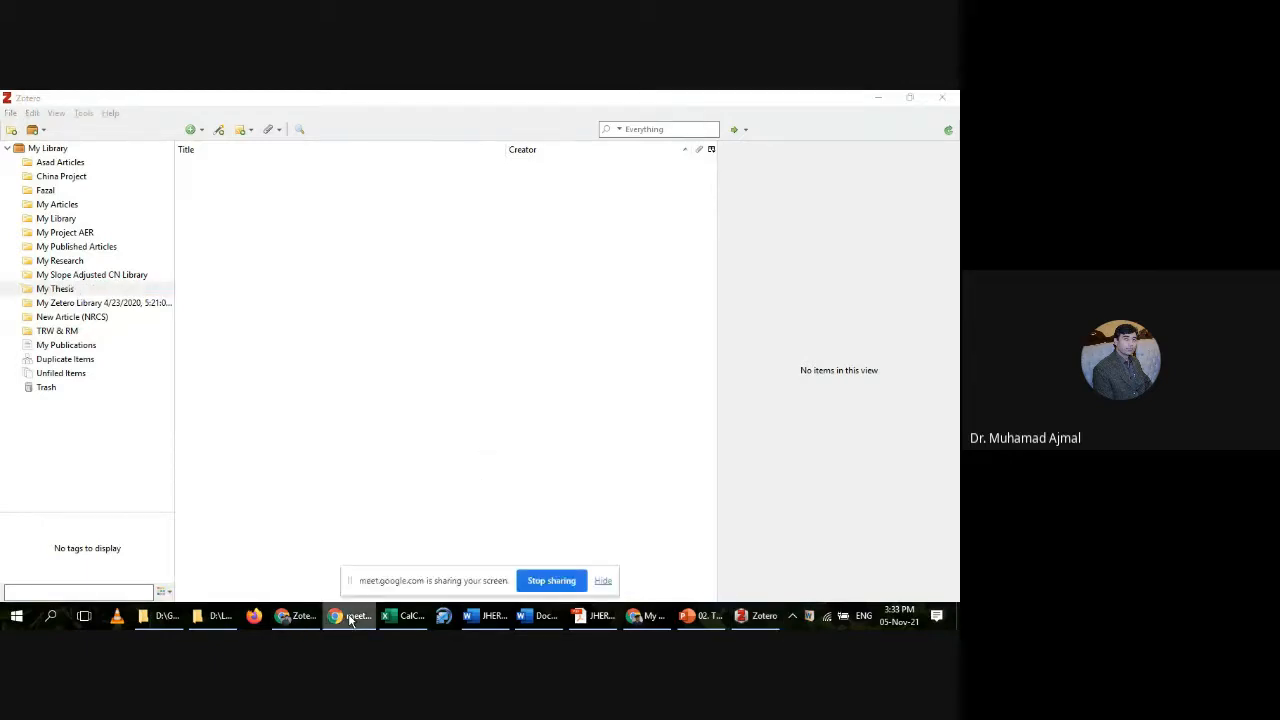
{"action": "left_click", "coordinate": [298, 616]}
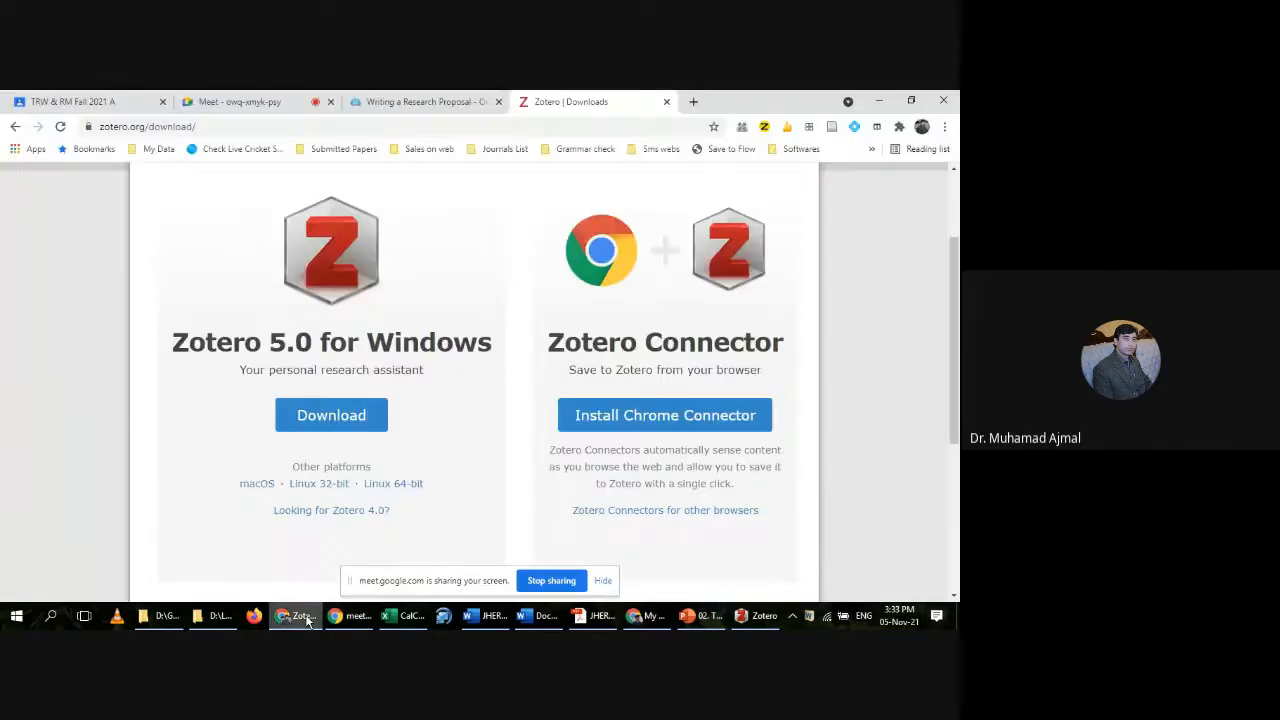
{"action": "left_click", "coordinate": [355, 128]}
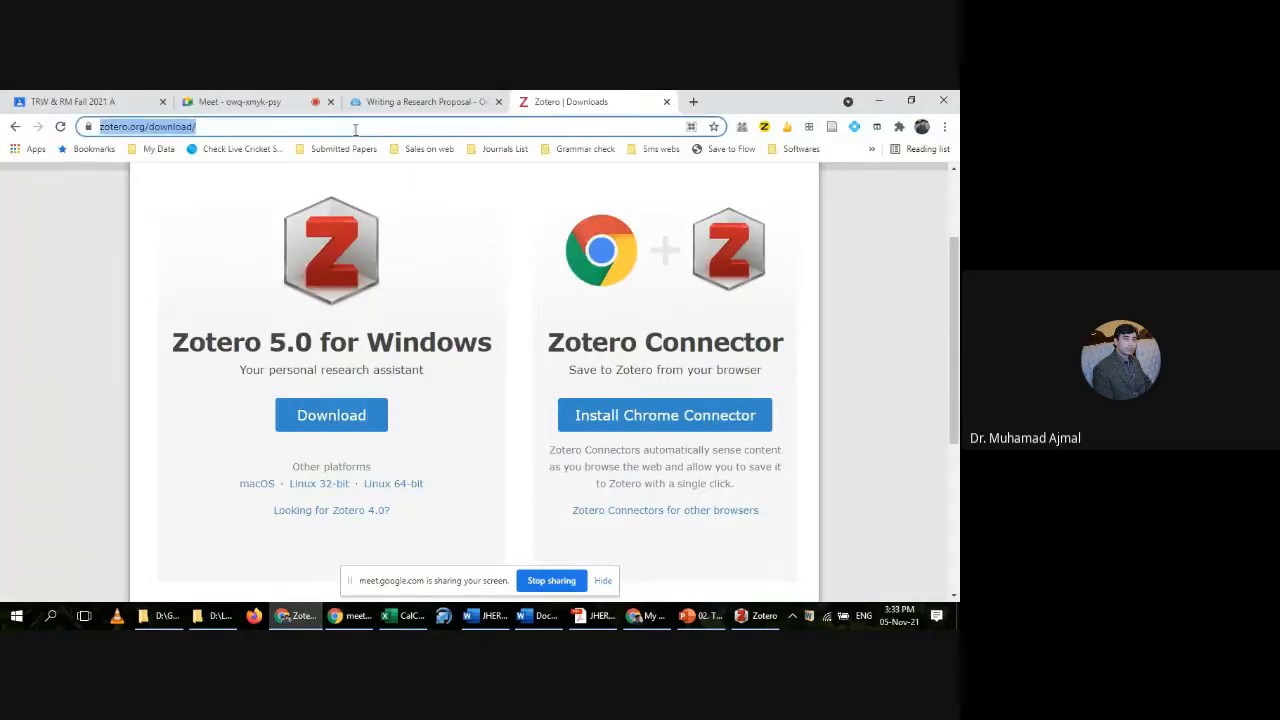
{"action": "type", "text": "sch"}
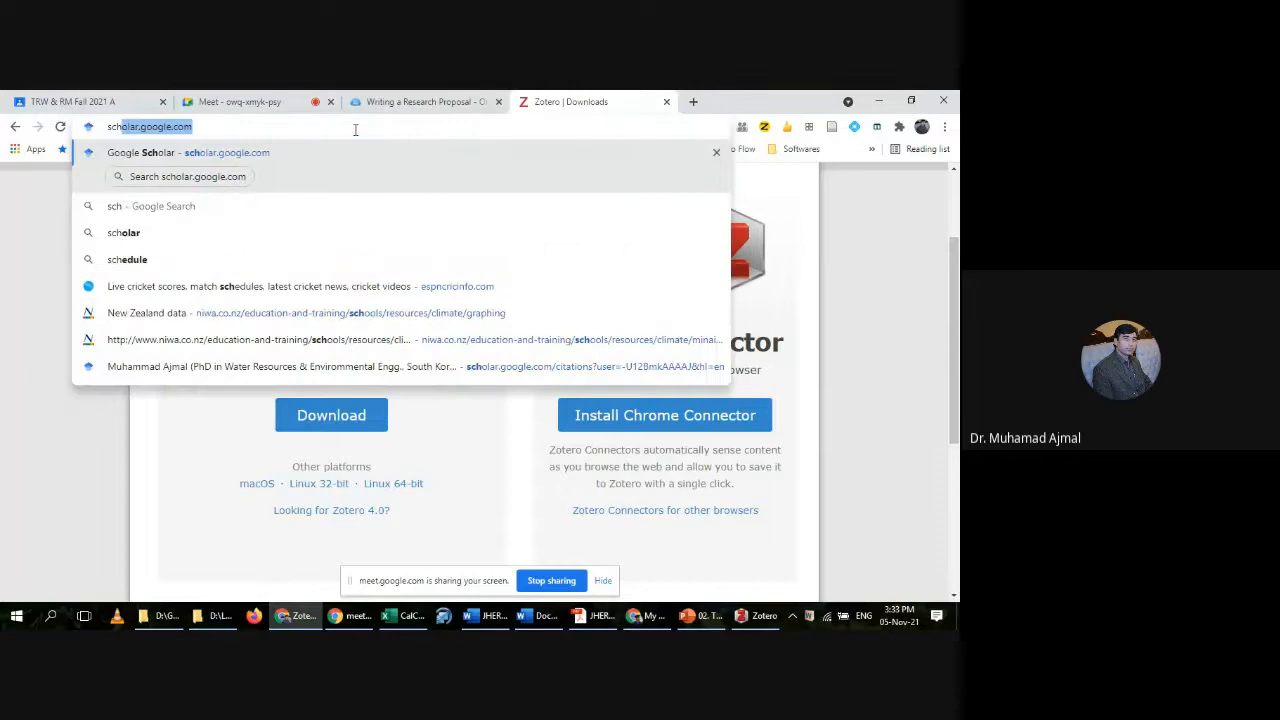
{"action": "key", "text": "Return"}
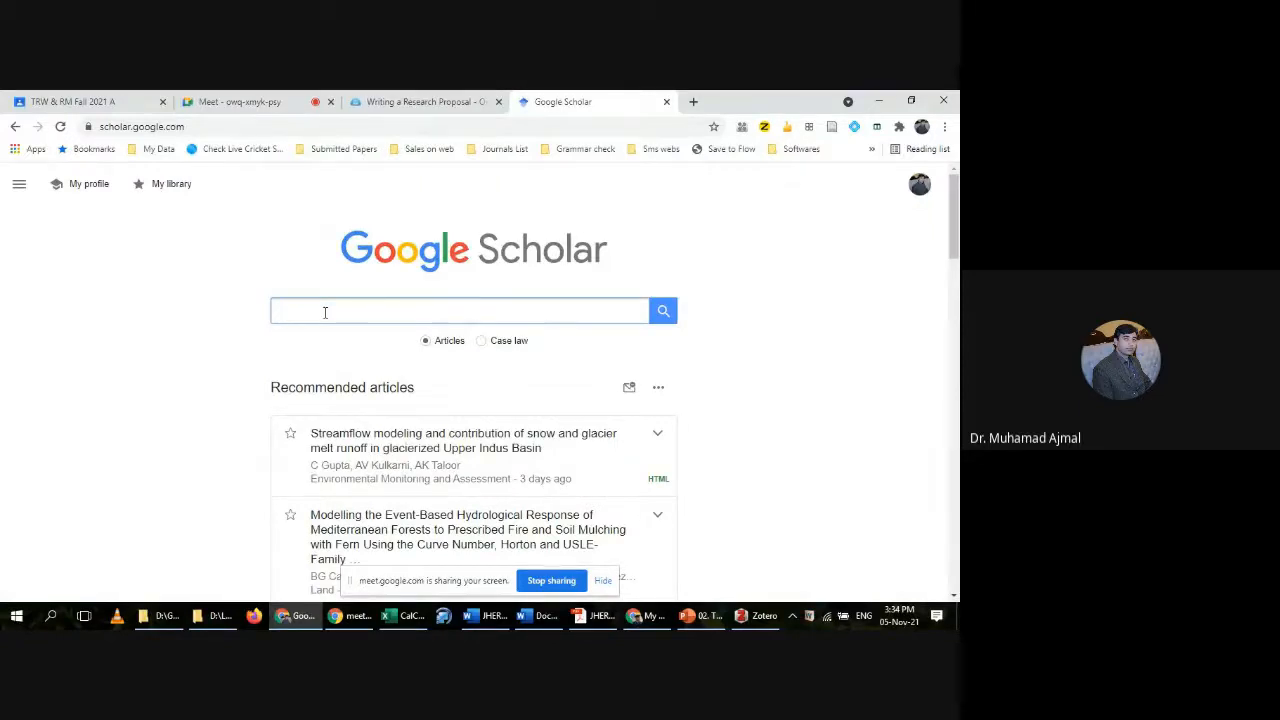
Step: Search Google Scholar for "watershed management techniques" and limit the results to articles since 2021
{"action": "type", "text": "water"}
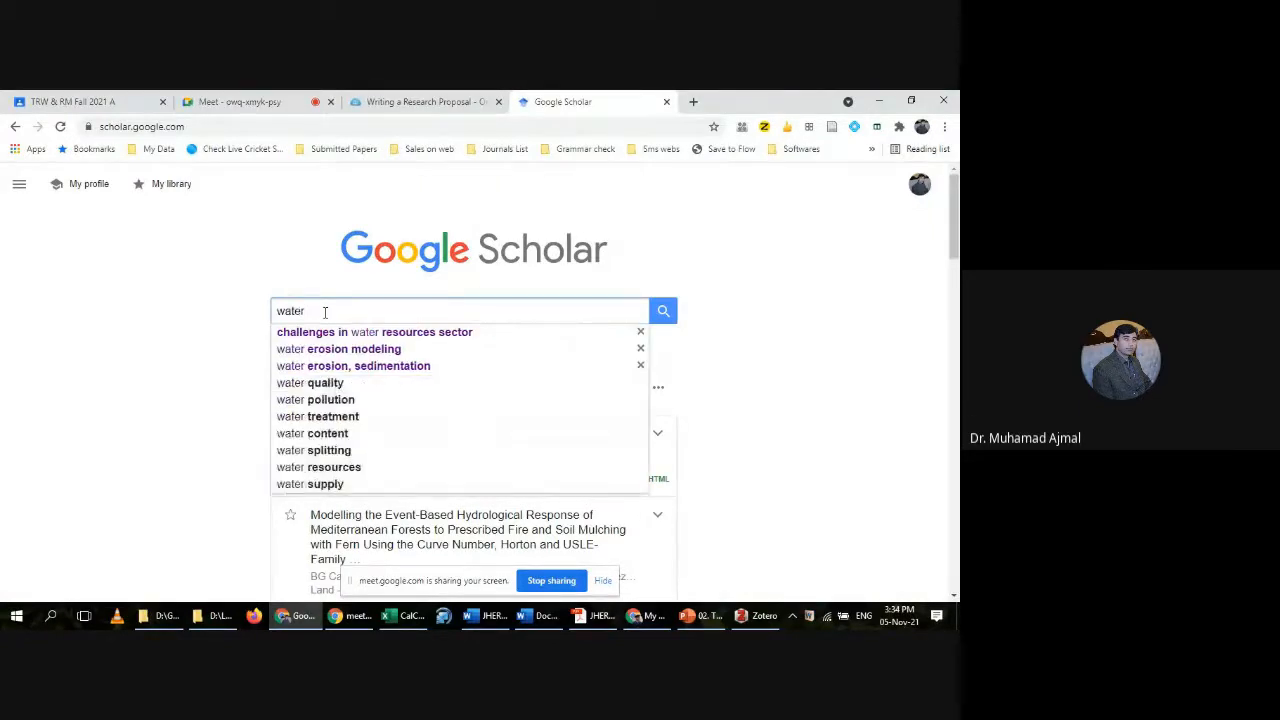
{"action": "type", "text": "shed managmene"}
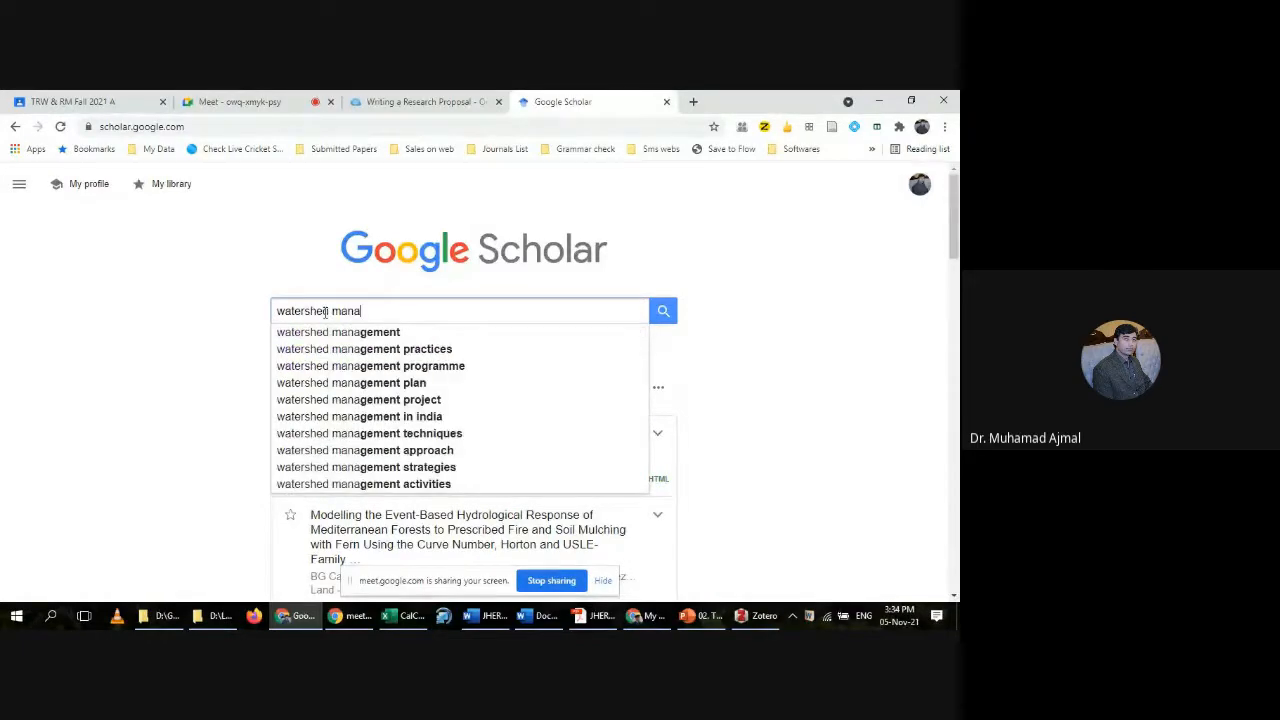
{"action": "key", "text": "BackSpace"}
{"action": "key", "text": "BackSpace"}
{"action": "key", "text": "BackSpace"}
{"action": "key", "text": "BackSpace"}
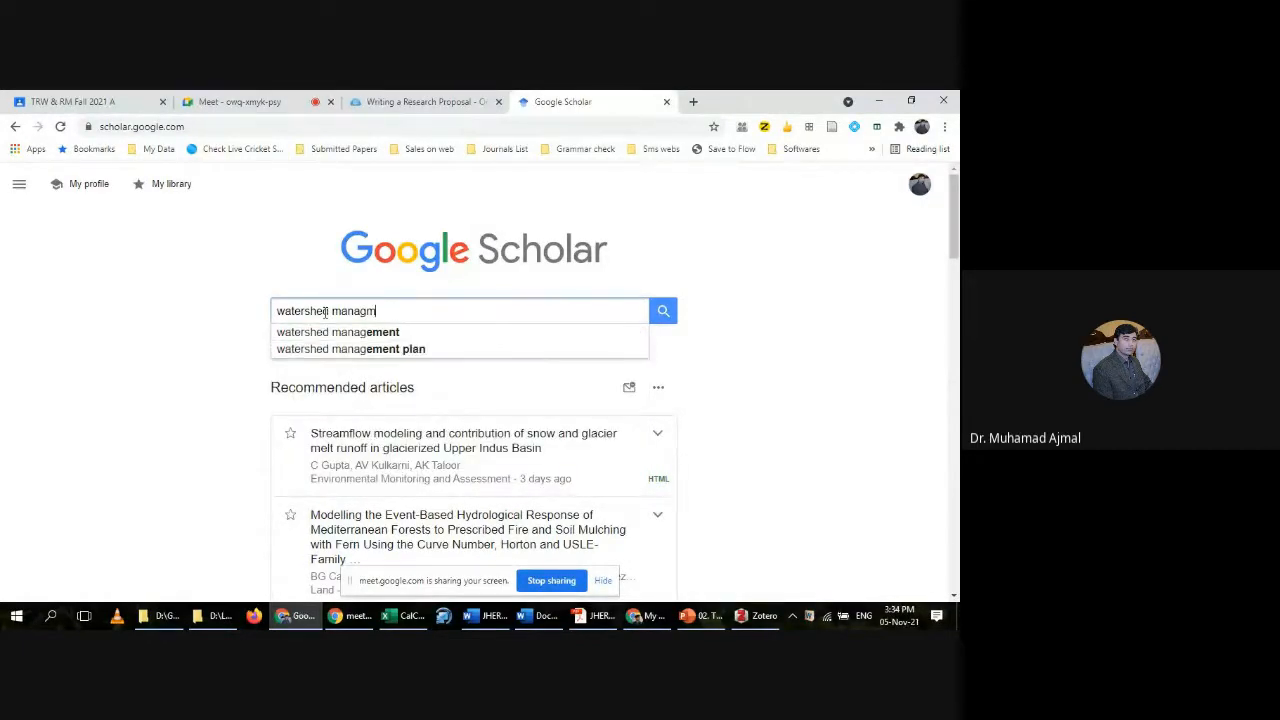
{"action": "type", "text": "ement"}
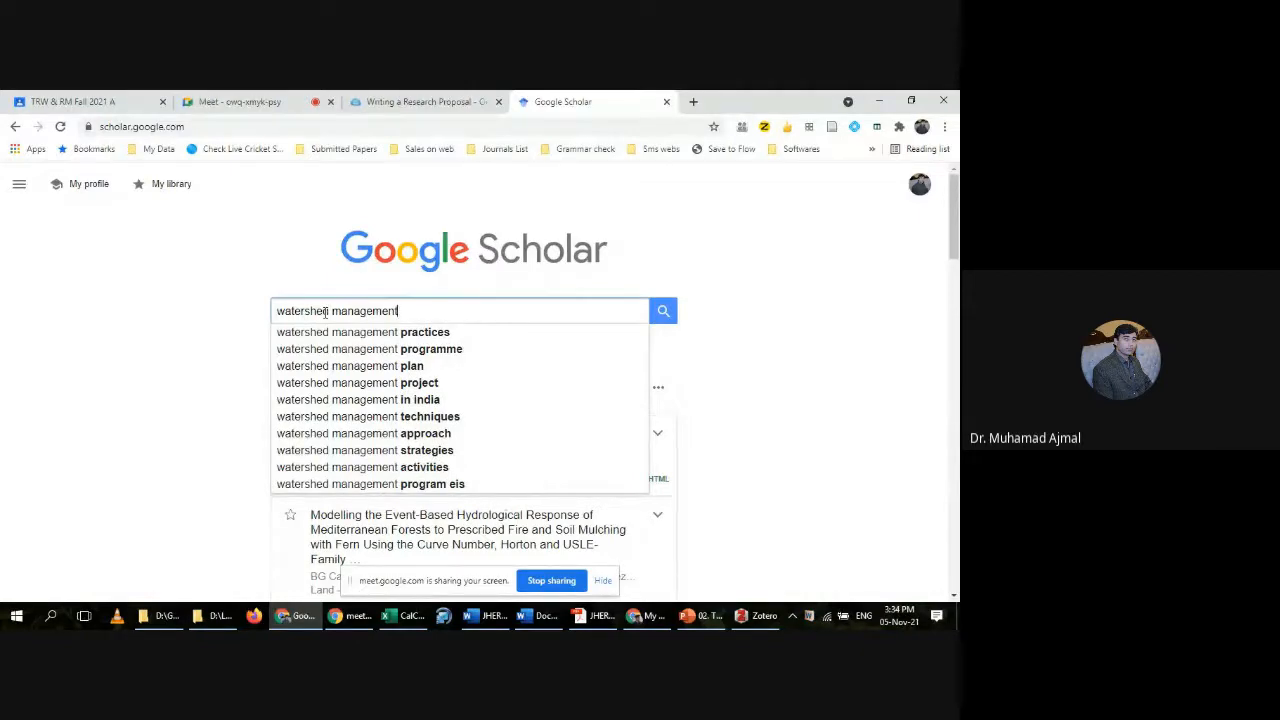
{"action": "key", "text": "Down"}
{"action": "key", "text": "Down"}
{"action": "key", "text": "Down"}
{"action": "key", "text": "Down"}
{"action": "key", "text": "Down"}
{"action": "key", "text": "Down"}
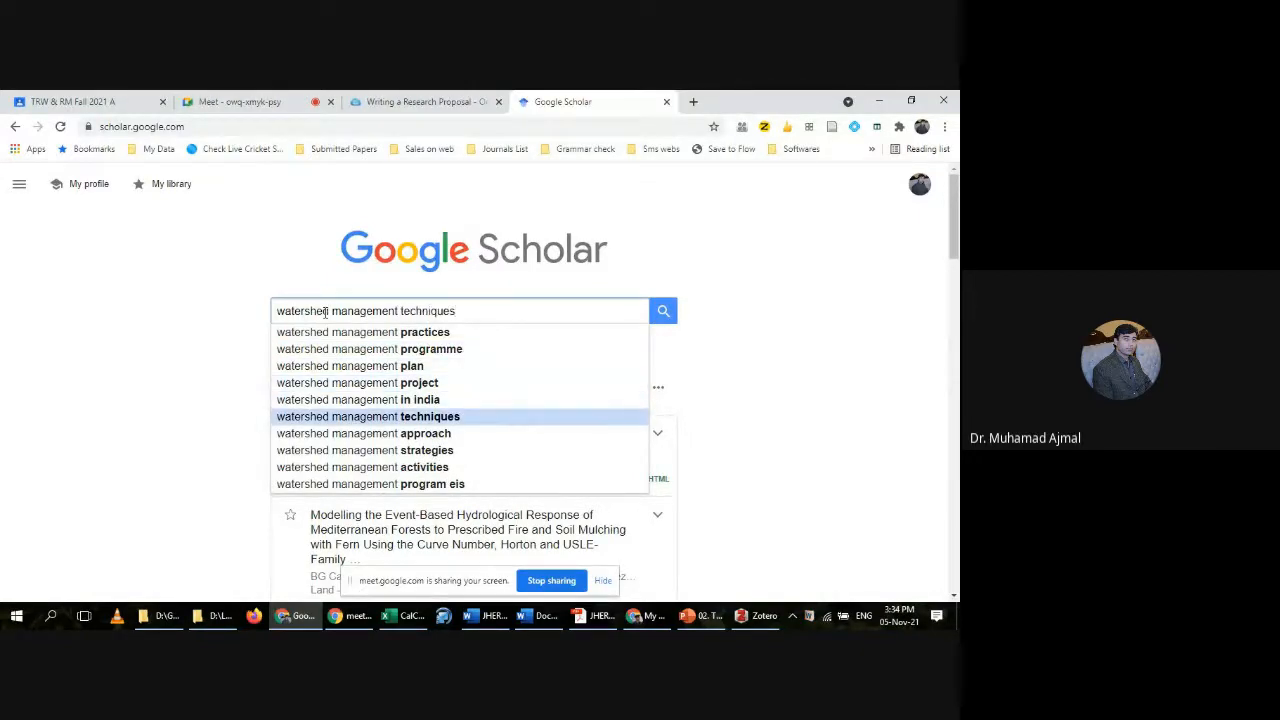
{"action": "key", "text": "Return"}
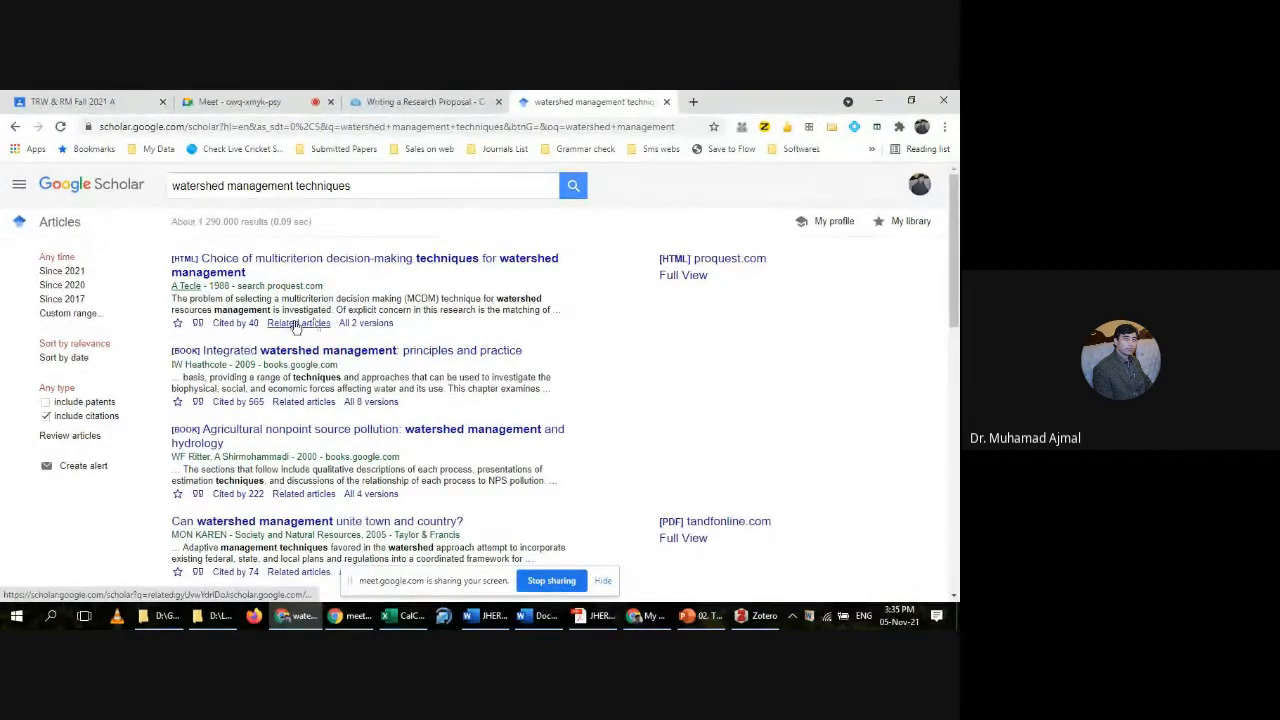
{"action": "left_click", "coordinate": [57, 274]}
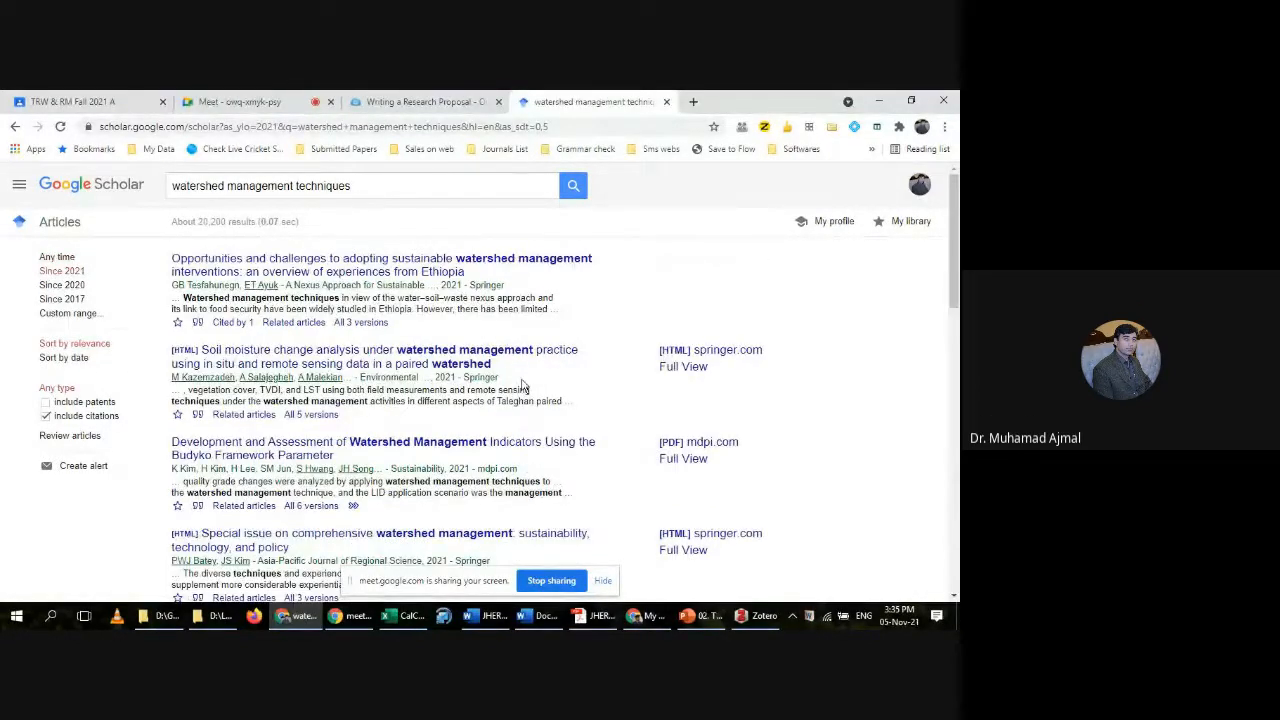
Step: Export the first article's citation in RefMan format and save it to the My Thesis collection in Zotero
{"action": "left_click", "coordinate": [198, 323]}
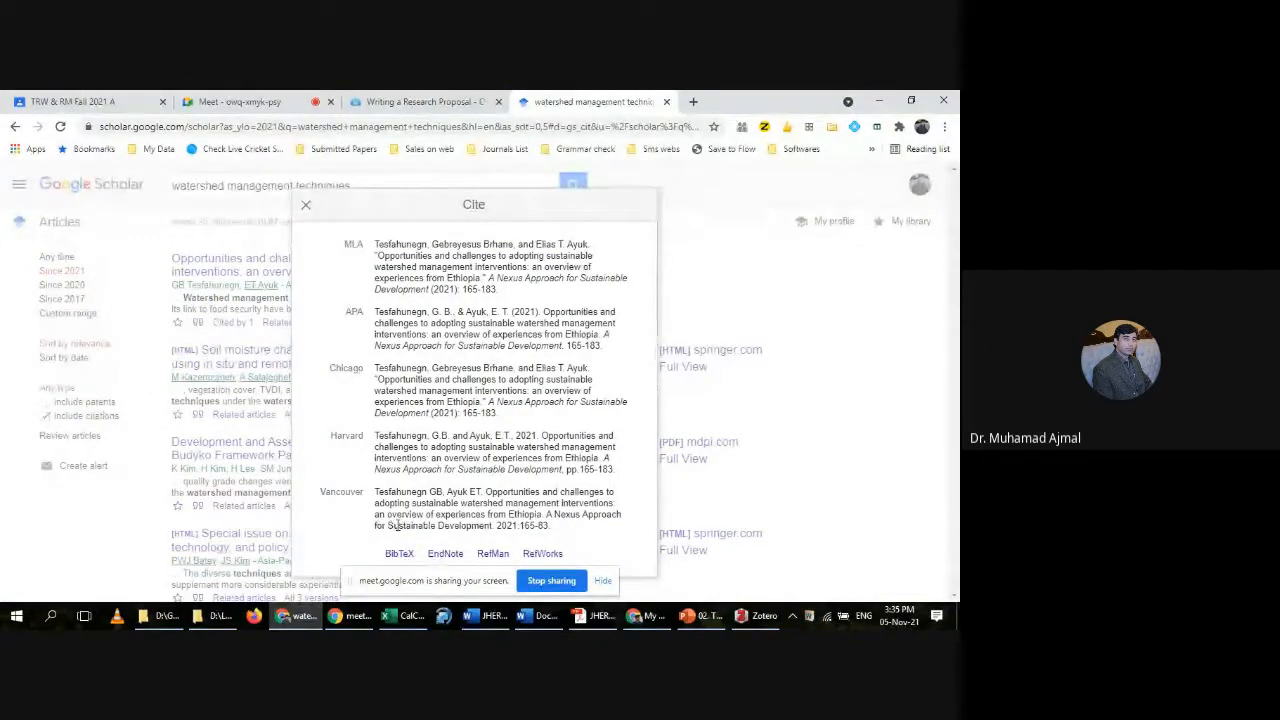
{"action": "left_click", "coordinate": [493, 554]}
{"action": "left_click", "coordinate": [493, 554]}
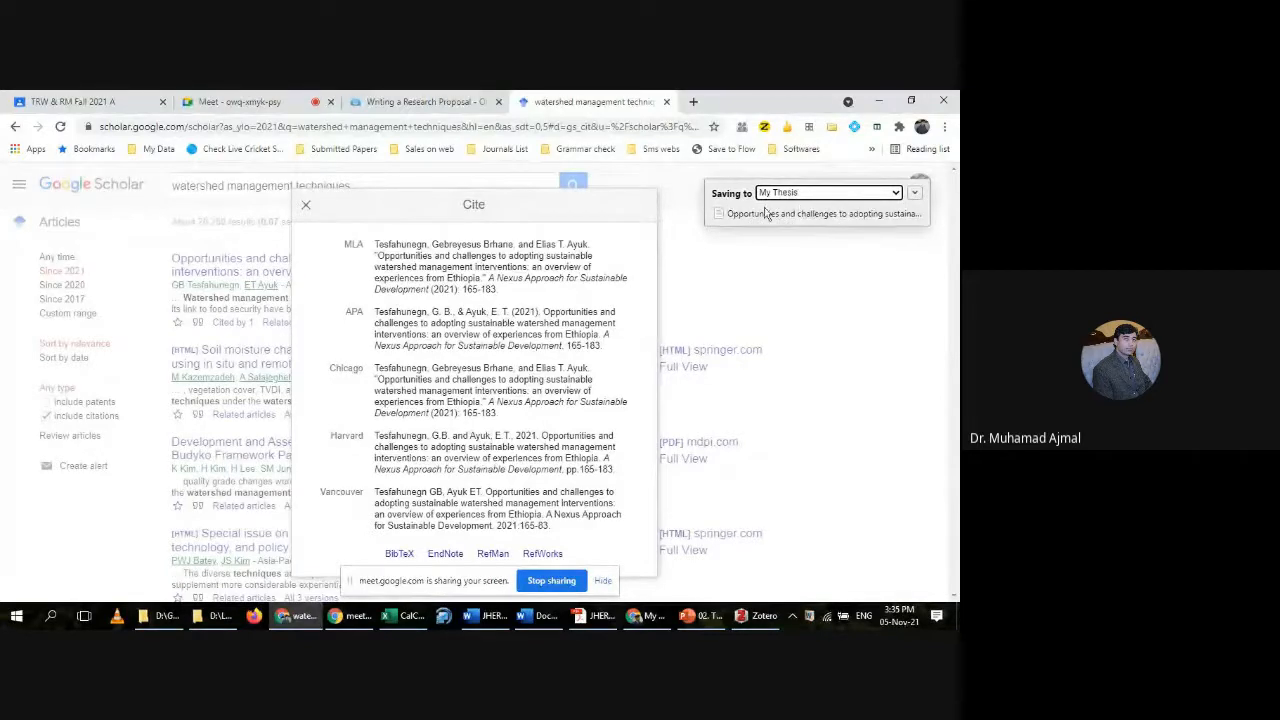
Step: Switch to Zotero and remove the duplicate "Opportunities and challenges to adopting sustainable watershed management" entry from the My Thesis collection
{"action": "left_click", "coordinate": [914, 193]}
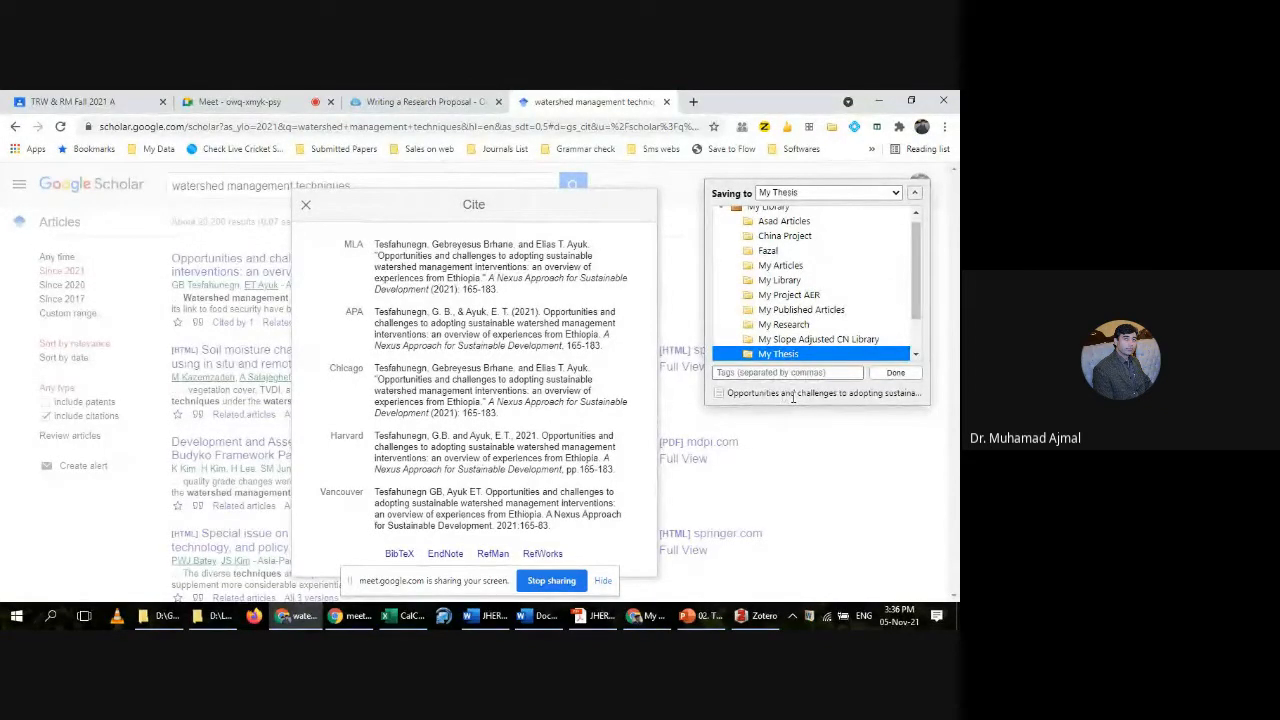
{"action": "left_click", "coordinate": [757, 617]}
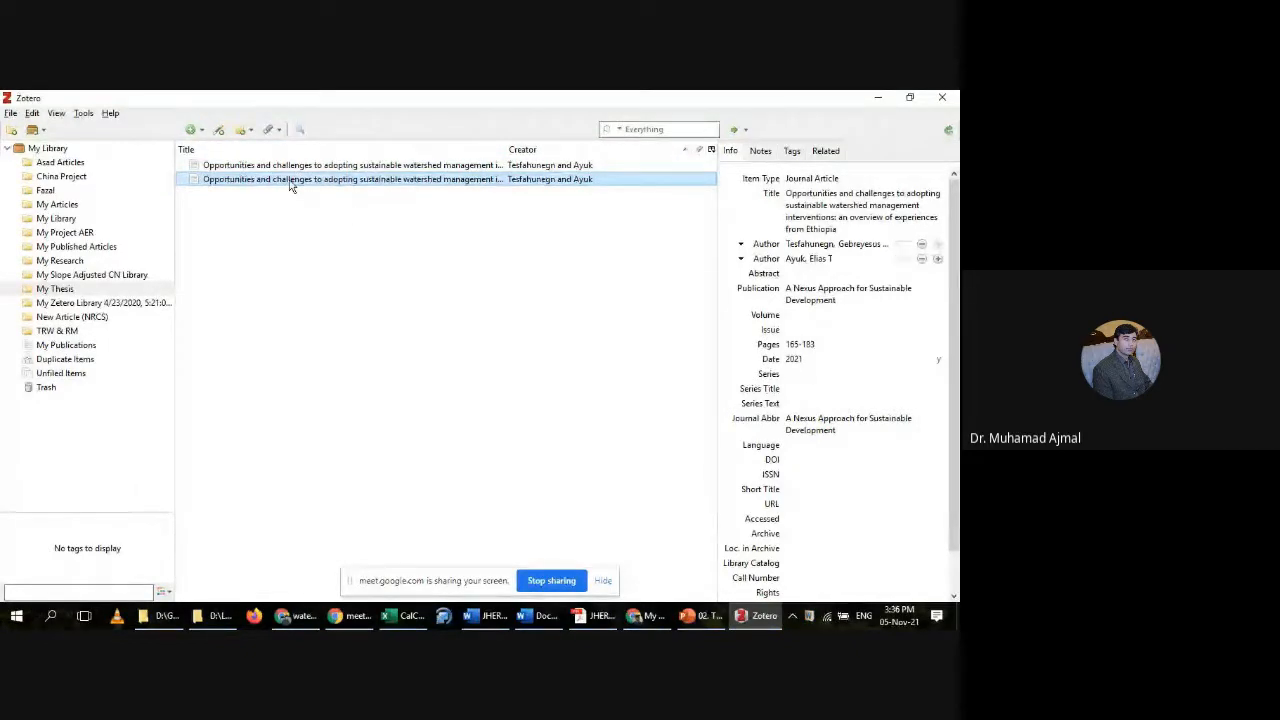
{"action": "left_click", "coordinate": [250, 170]}
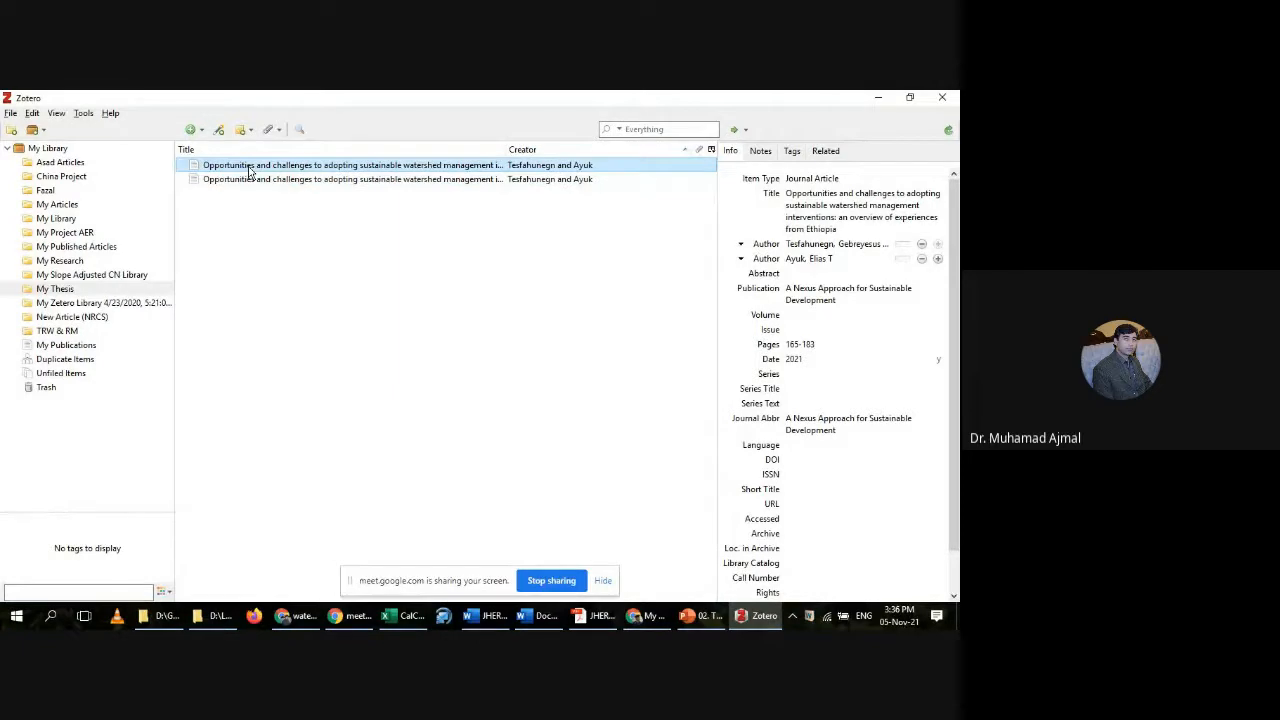
{"action": "right_click", "coordinate": [250, 170]}
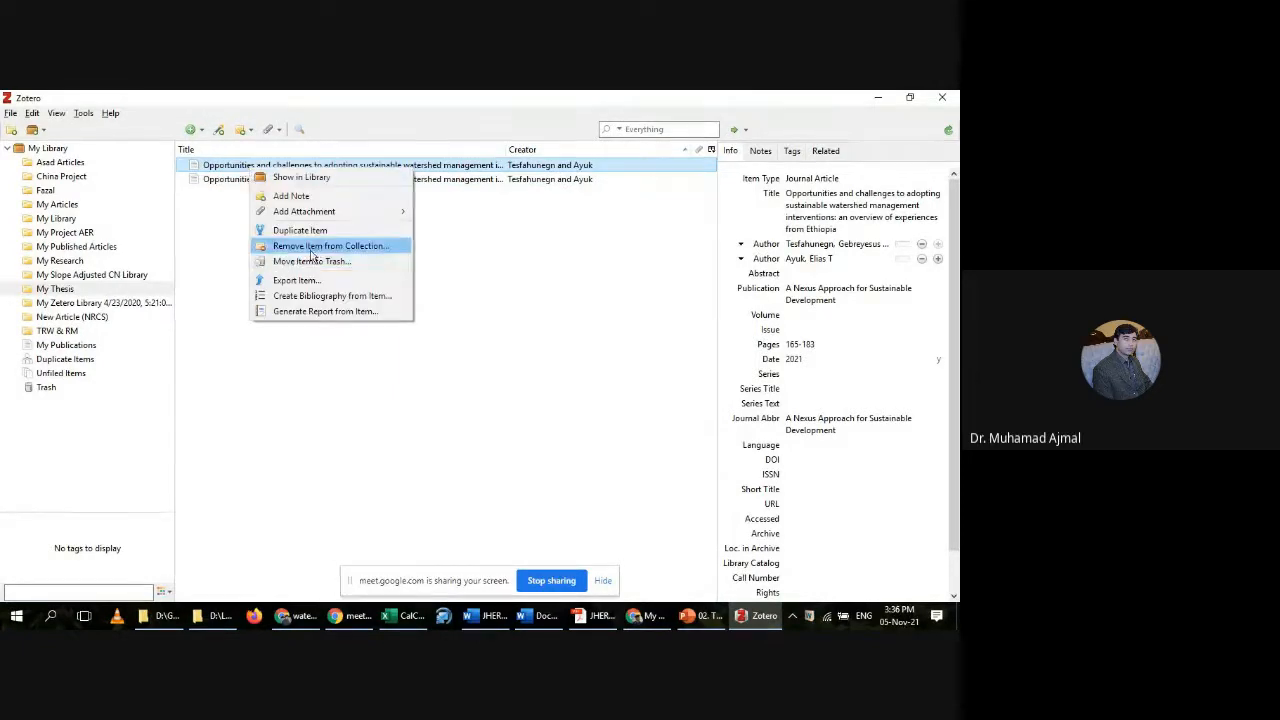
{"action": "left_click", "coordinate": [312, 247]}
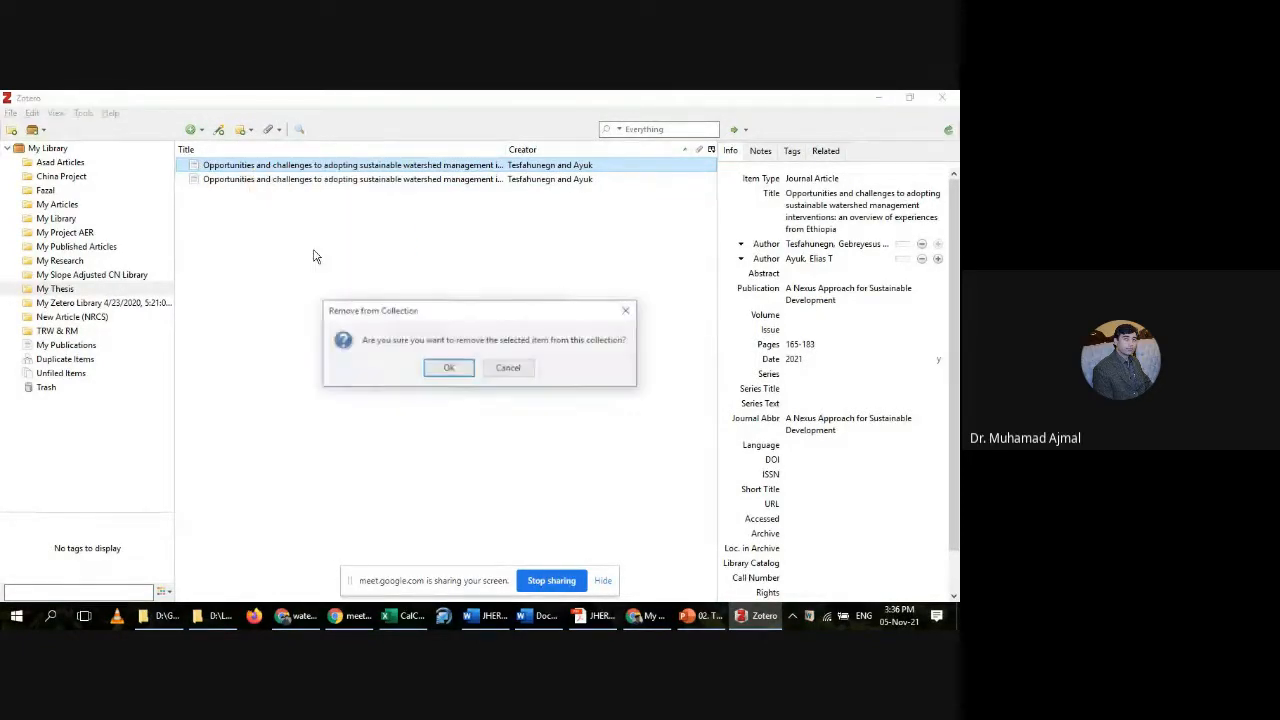
{"action": "left_click", "coordinate": [450, 369]}
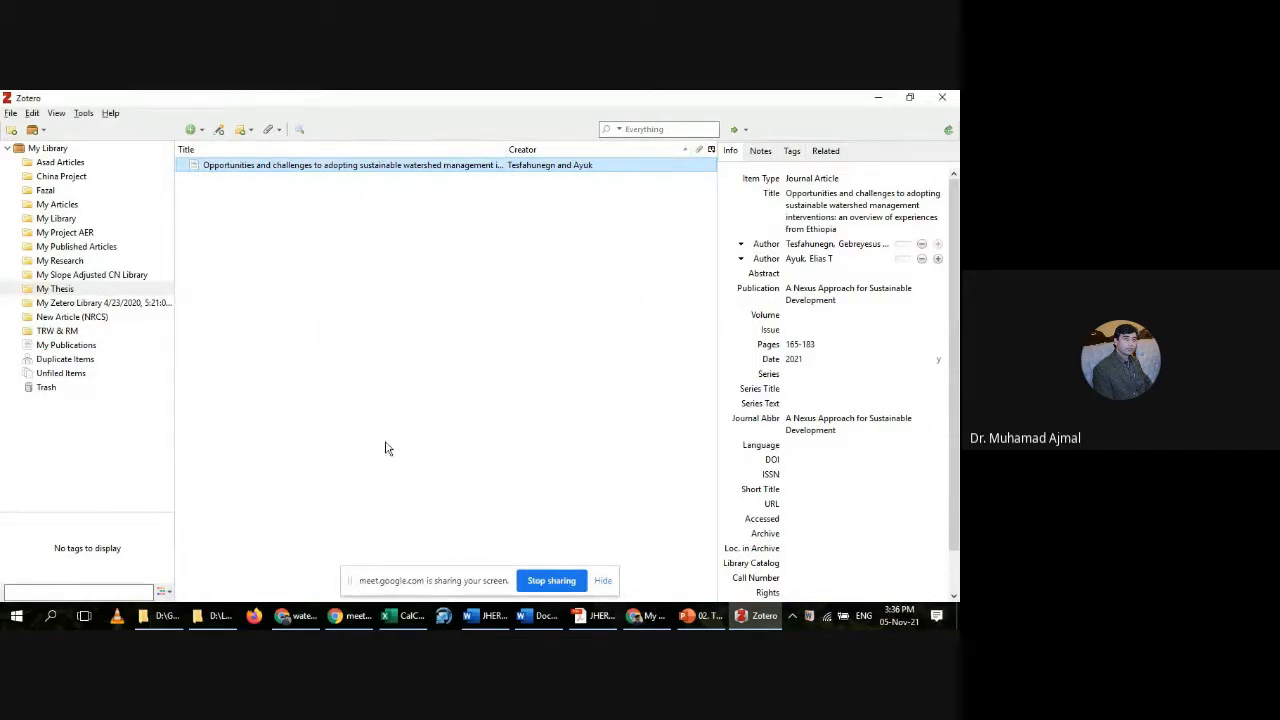
Step: In Google Scholar, export the Budyko Framework Parameter article's citation in RefMan format to My Thesis, and check the entry in Zotero
{"action": "left_click", "coordinate": [305, 618]}
{"action": "left_click", "coordinate": [305, 618]}
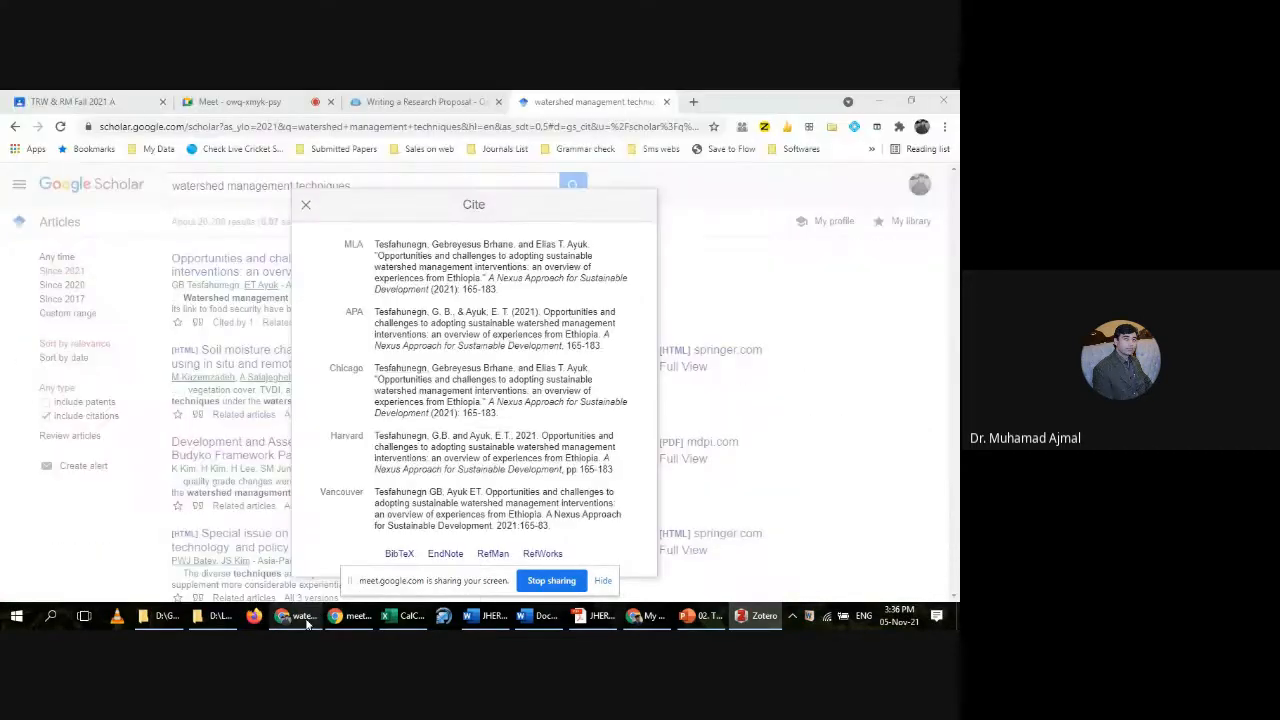
{"action": "left_click", "coordinate": [306, 208]}
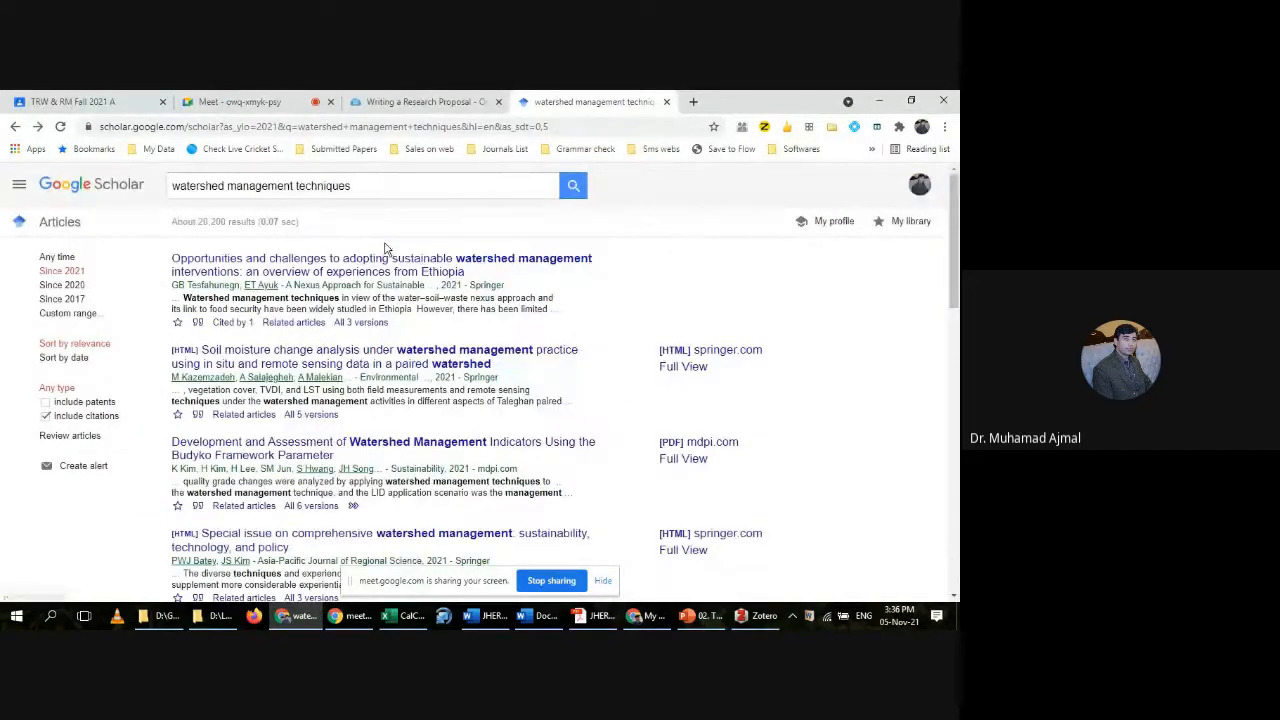
{"action": "left_click", "coordinate": [354, 507]}
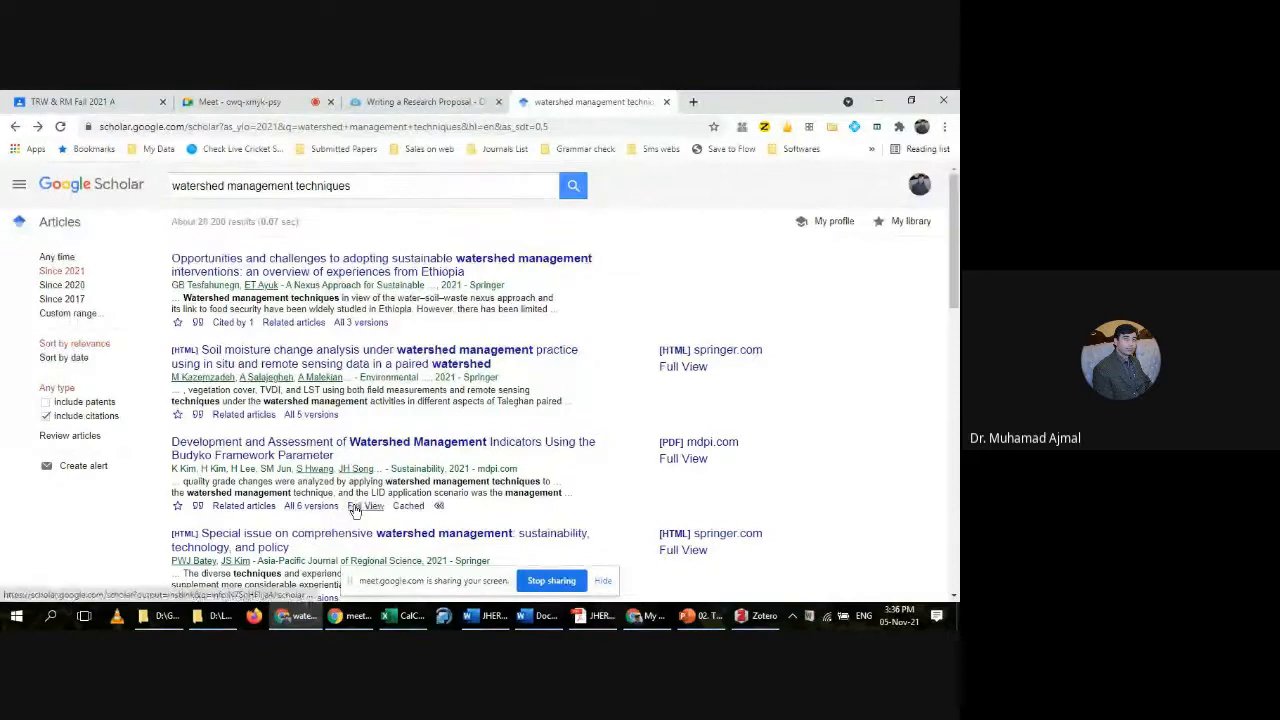
{"action": "left_click", "coordinate": [198, 506]}
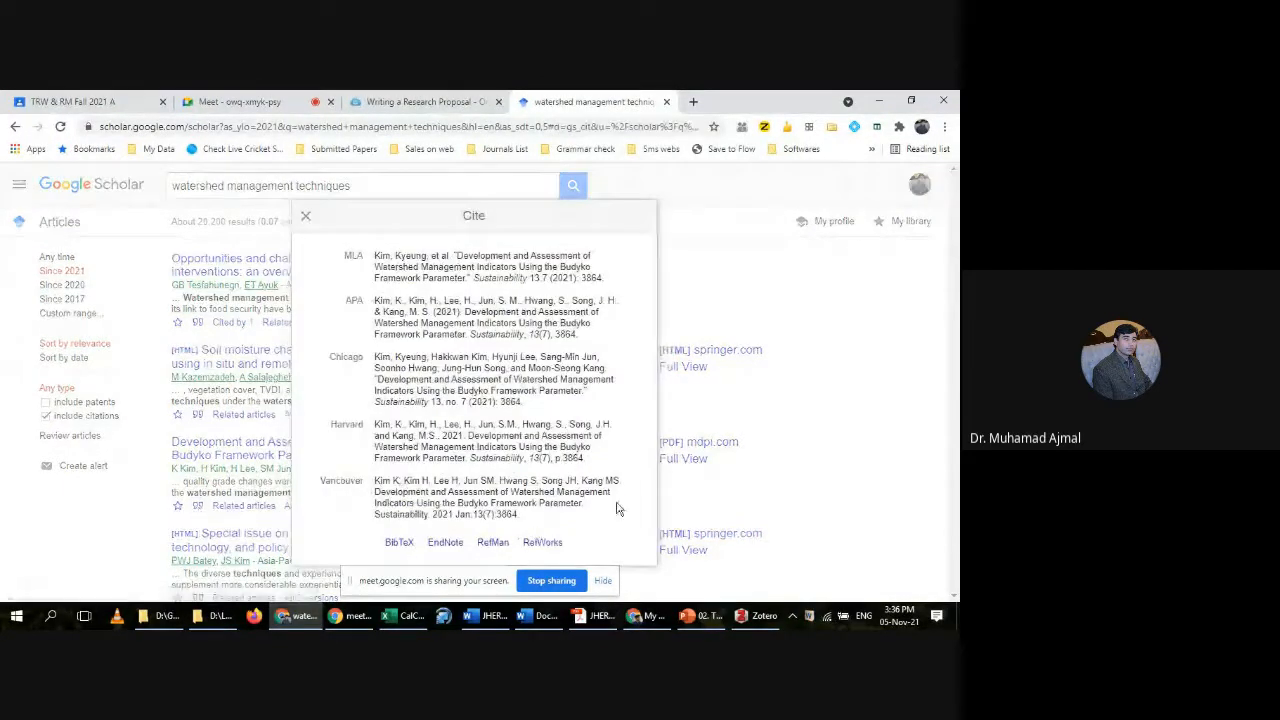
{"action": "left_click", "coordinate": [489, 545]}
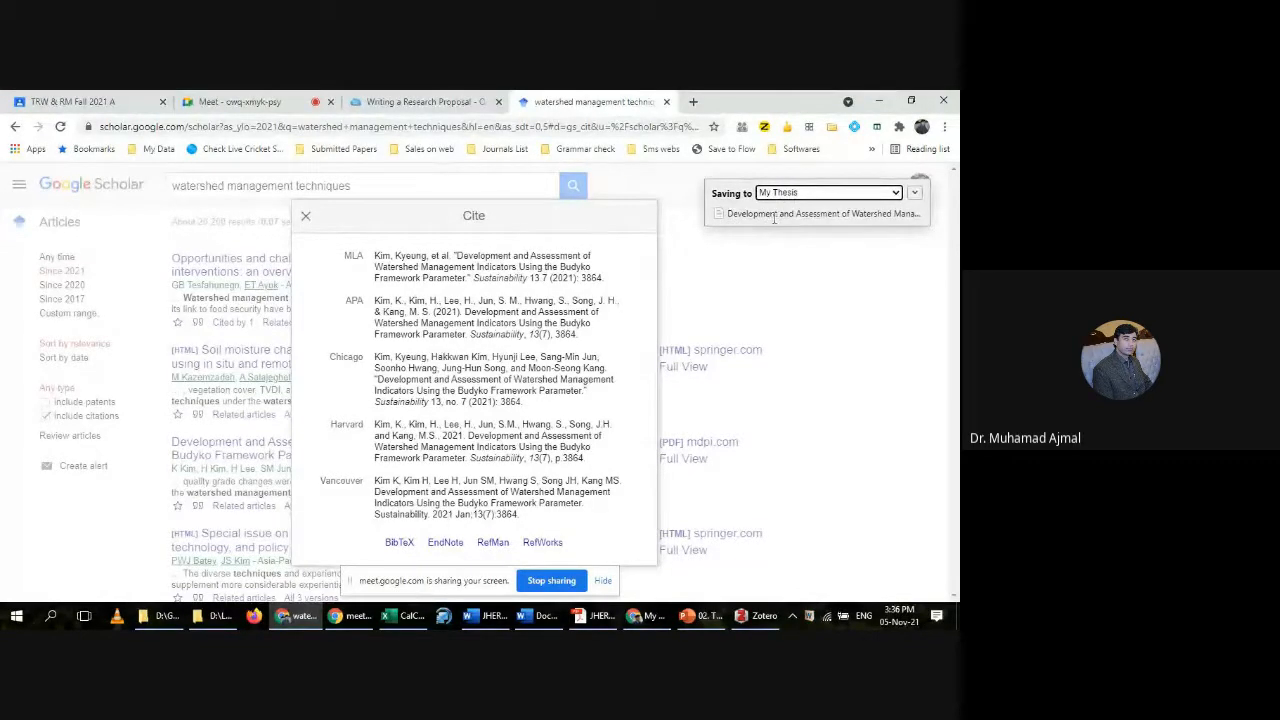
{"action": "left_click", "coordinate": [760, 615]}
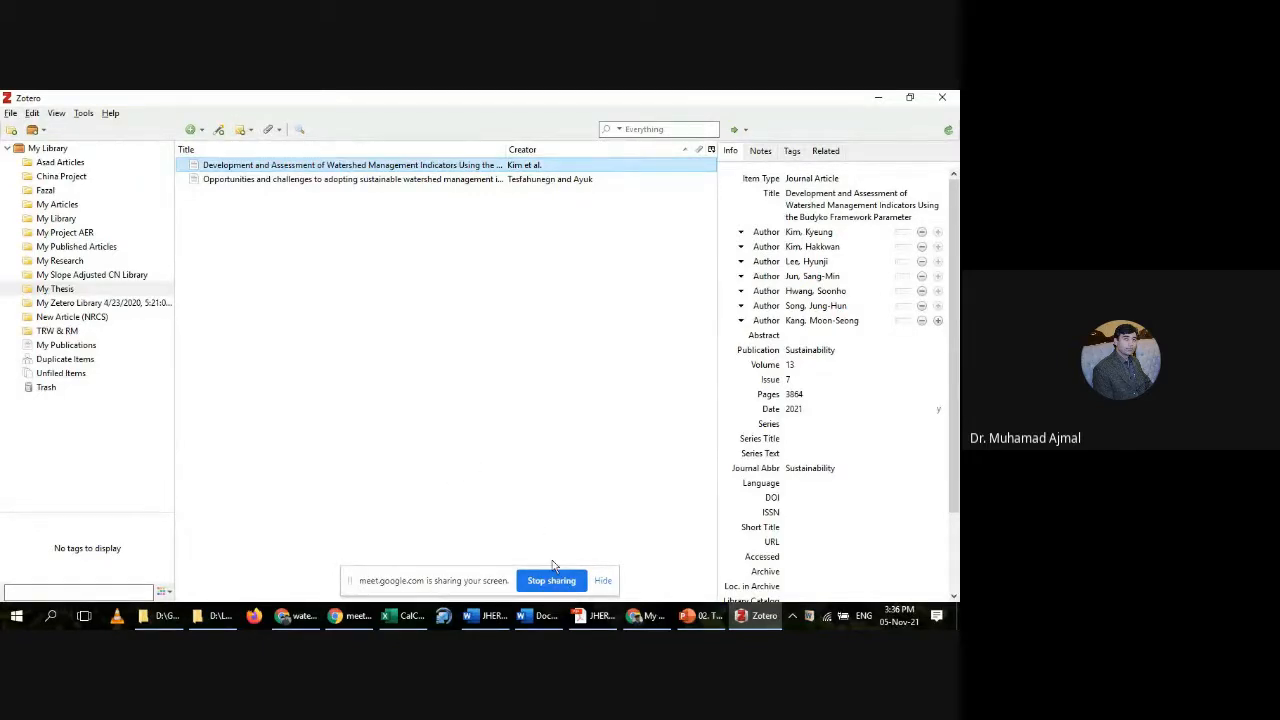
Step: Return to the Google Scholar results, close the citation window and limit the articles to those since 2017
{"action": "left_click", "coordinate": [292, 618]}
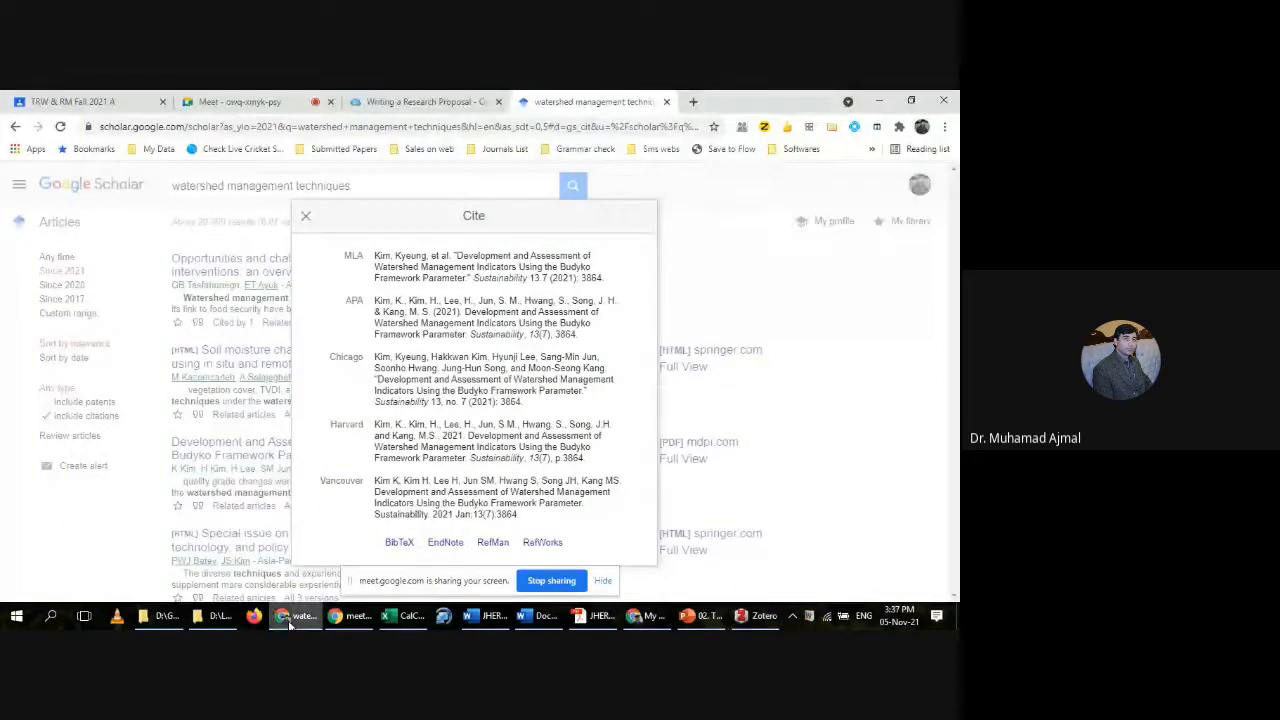
{"action": "left_click", "coordinate": [306, 217]}
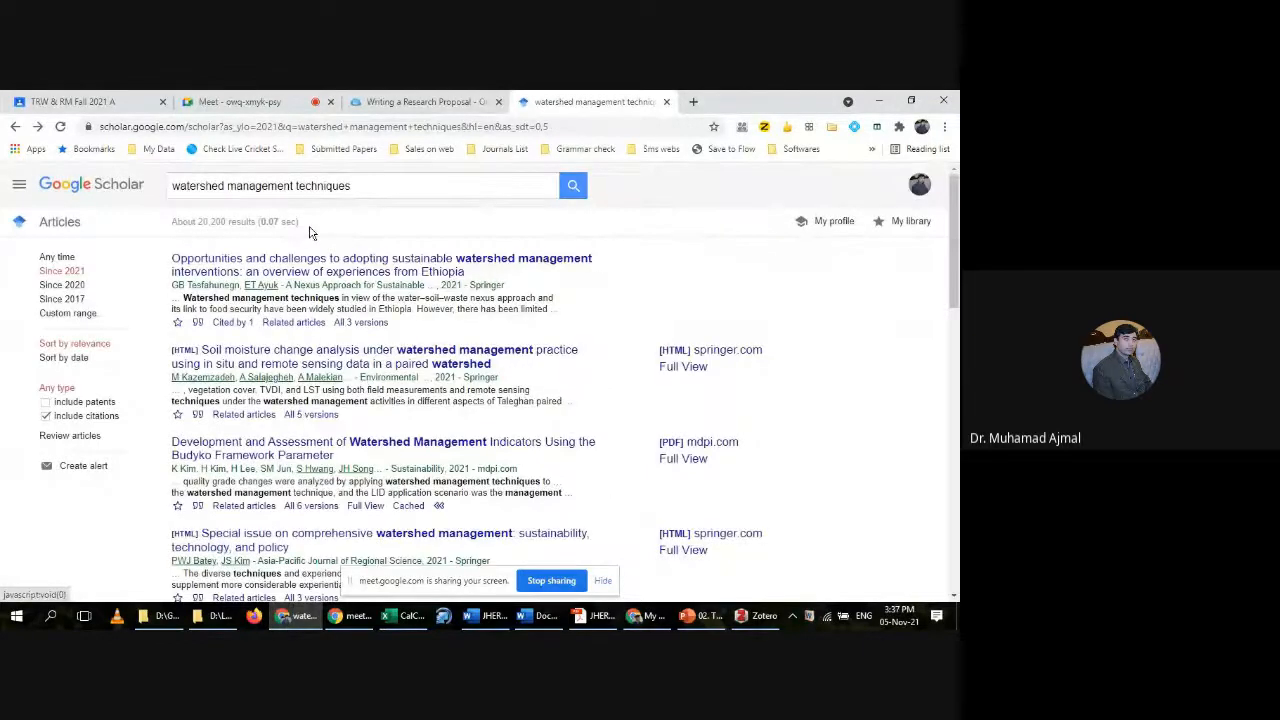
{"action": "left_click", "coordinate": [62, 299]}
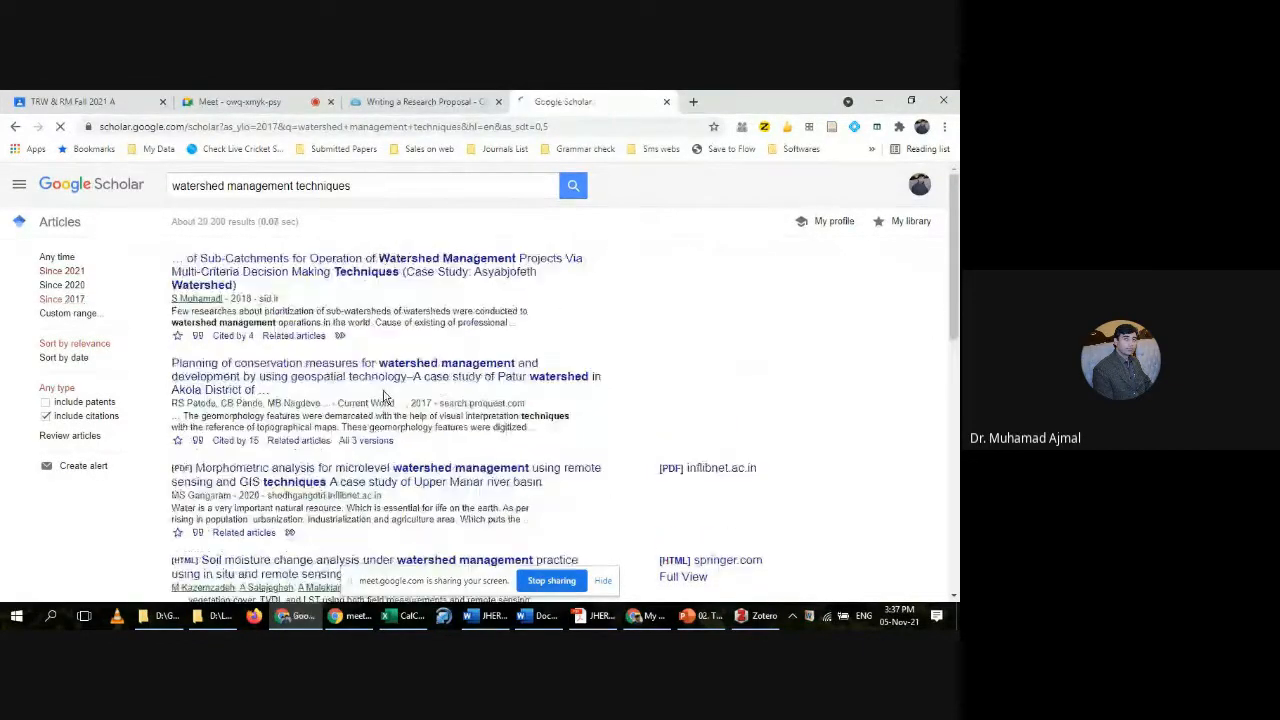
Step: Export the Patur watershed conservation measures article's citation in RefMan format to My Thesis, and check the entry in Zotero
{"action": "left_click", "coordinate": [198, 441]}
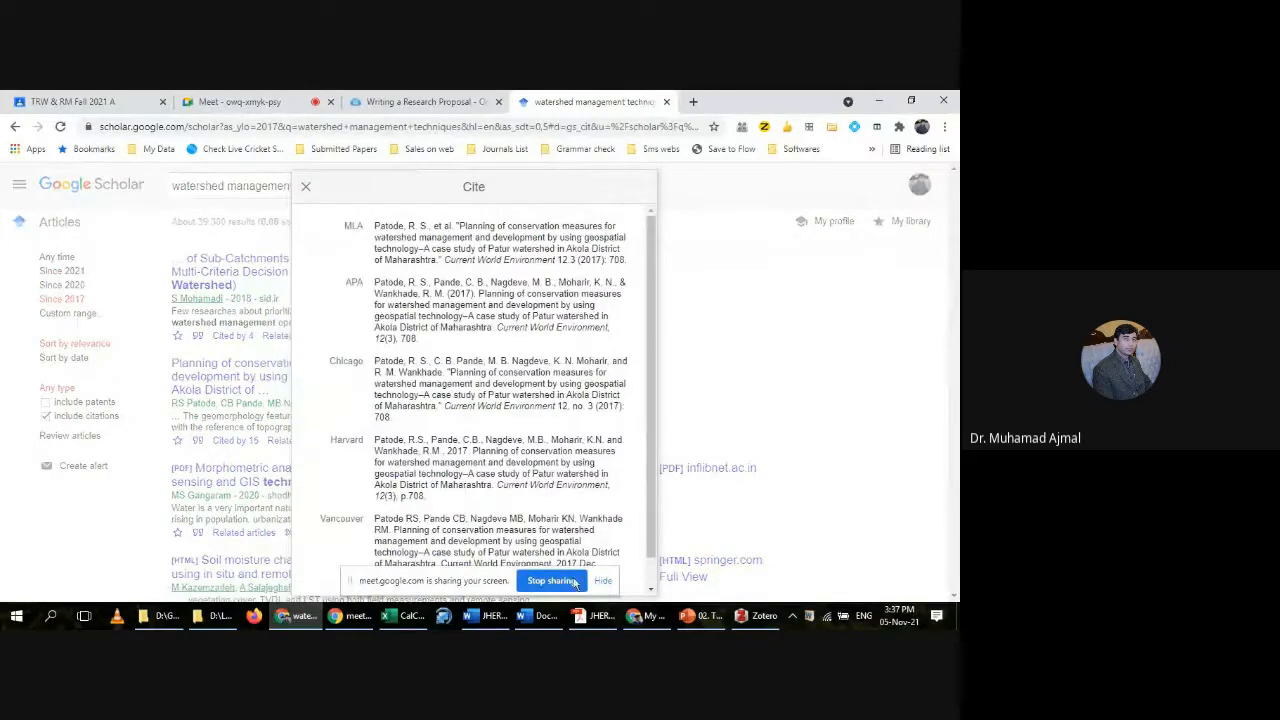
{"action": "left_click", "coordinate": [602, 580]}
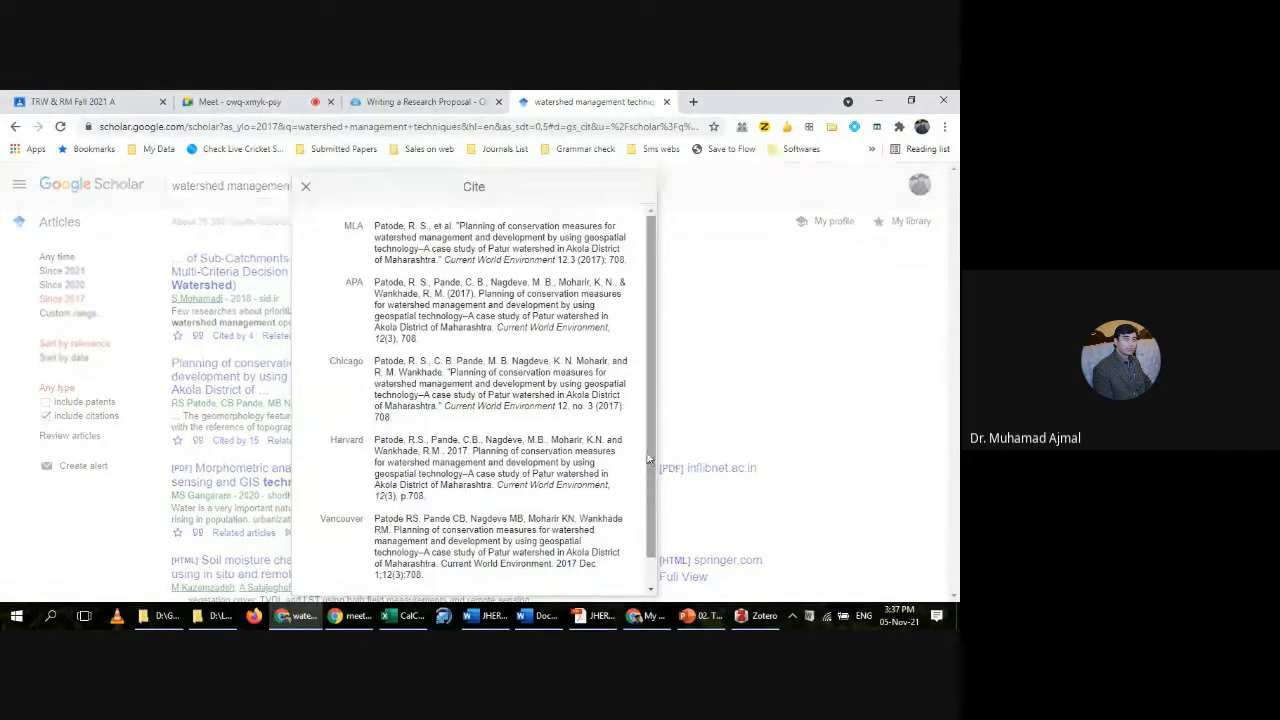
{"action": "scroll", "coordinate": [648, 460], "scroll_direction": "down", "scroll_amount": 1}
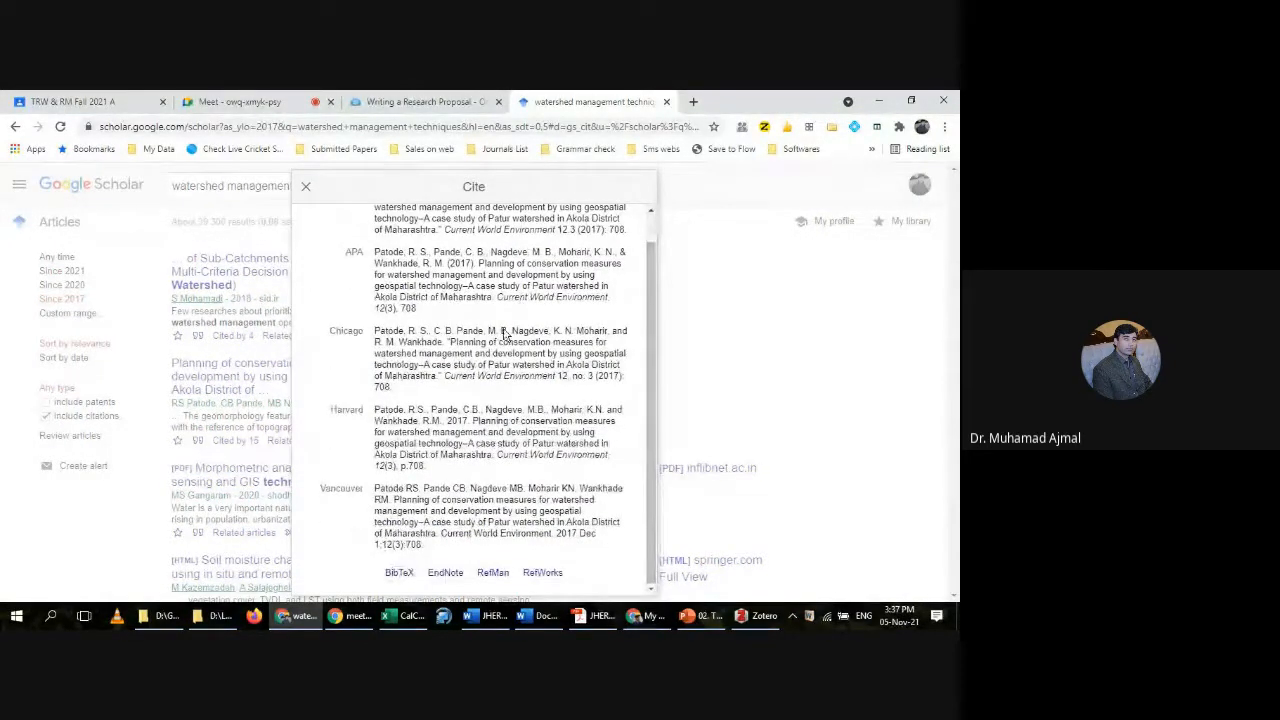
{"action": "left_click", "coordinate": [492, 574]}
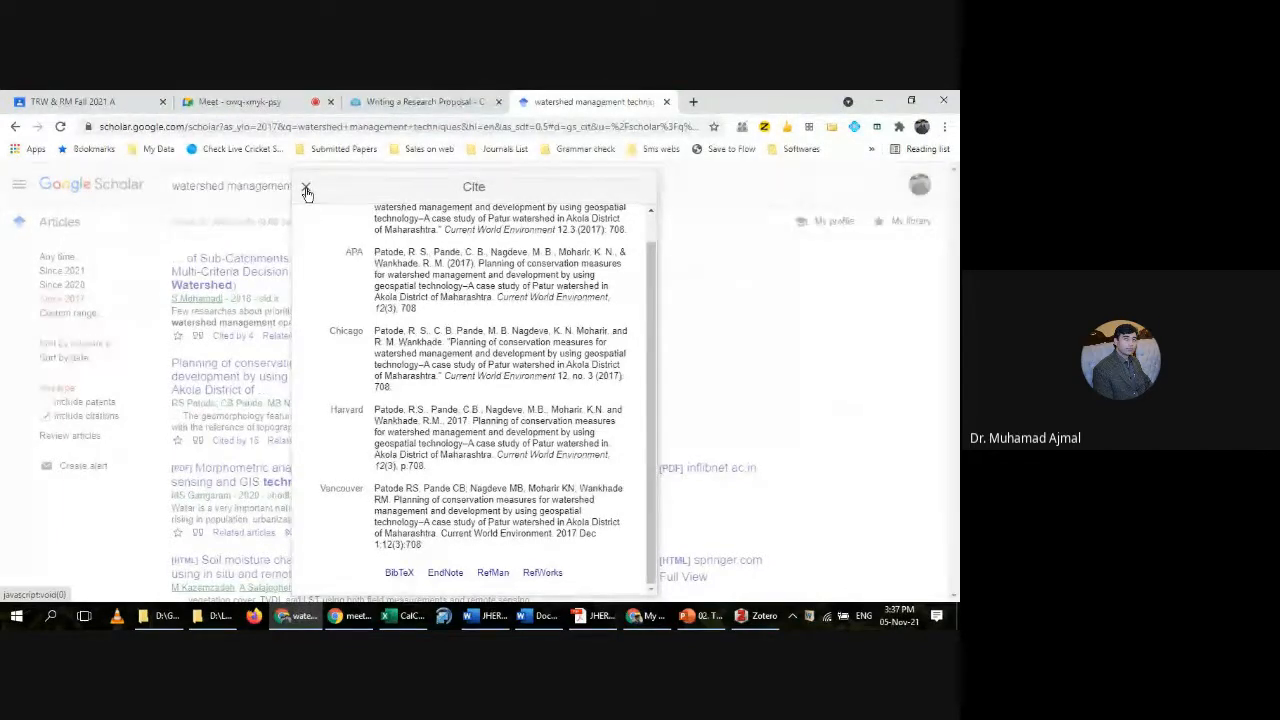
{"action": "left_click", "coordinate": [758, 617]}
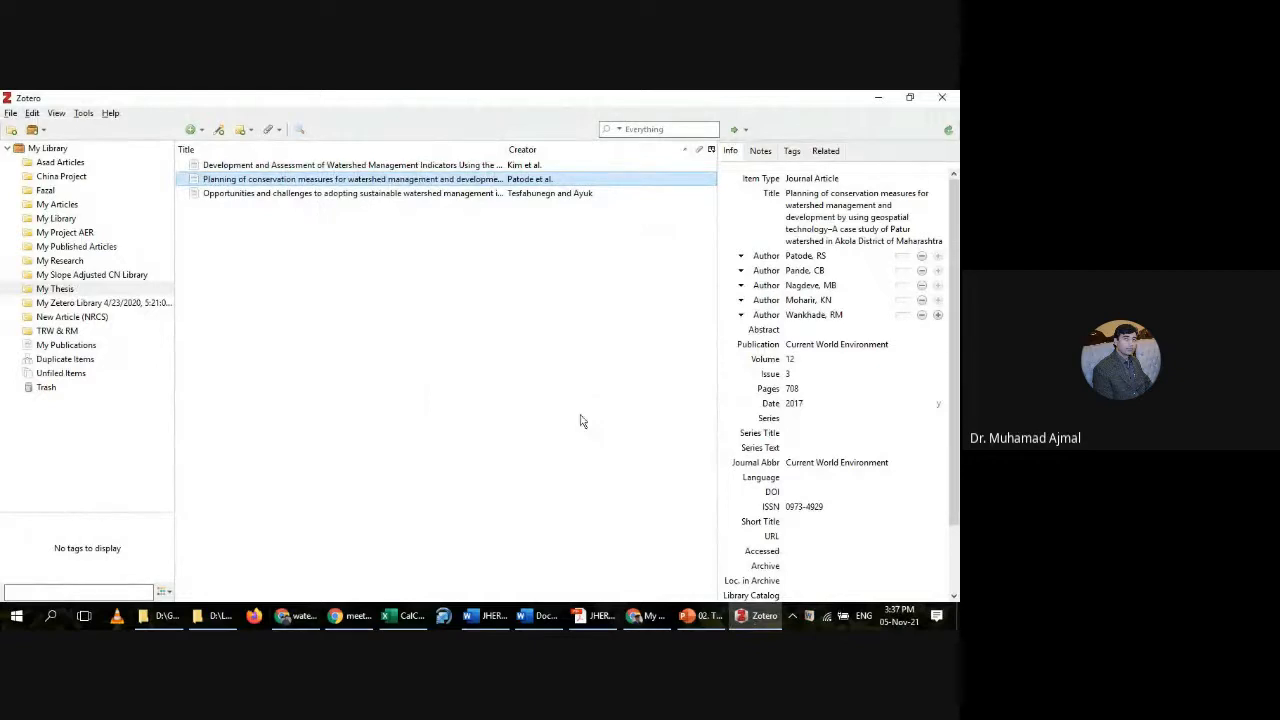
Step: Back in Google Scholar, export the "Soil moisture change analysis" article's citation in RefMan format to the My Thesis collection
{"action": "left_click", "coordinate": [296, 616]}
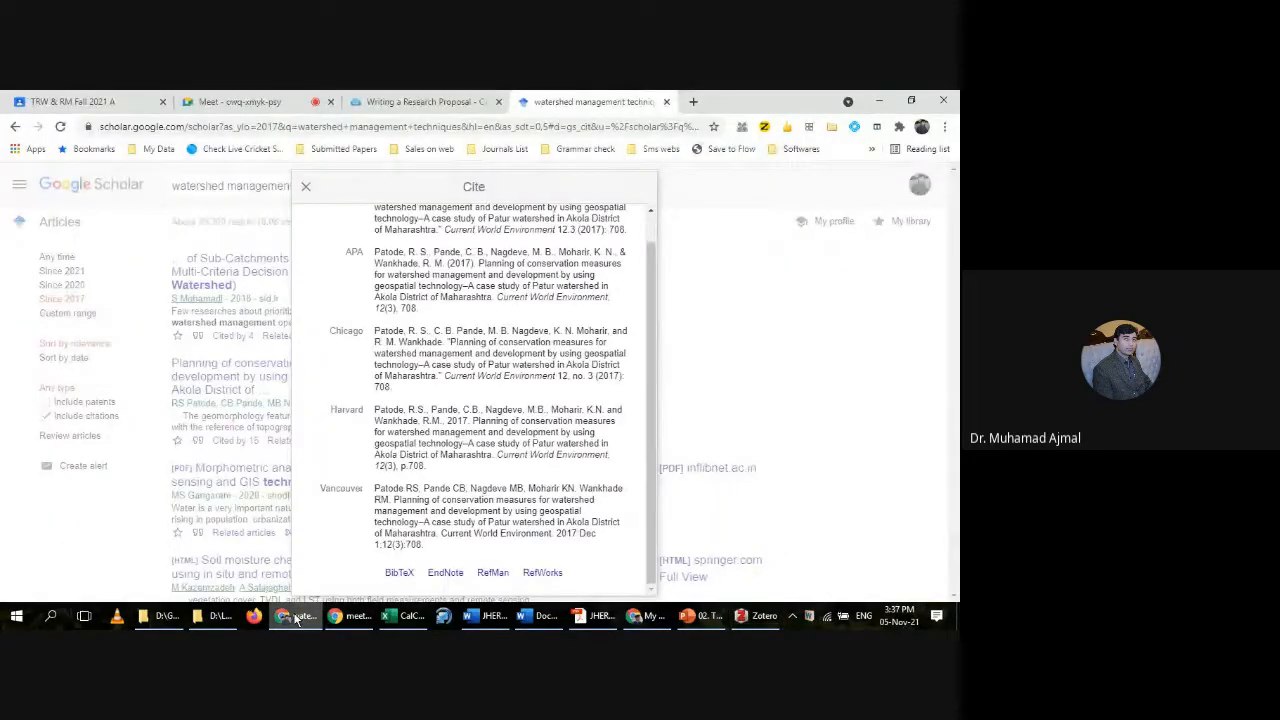
{"action": "left_click", "coordinate": [305, 187]}
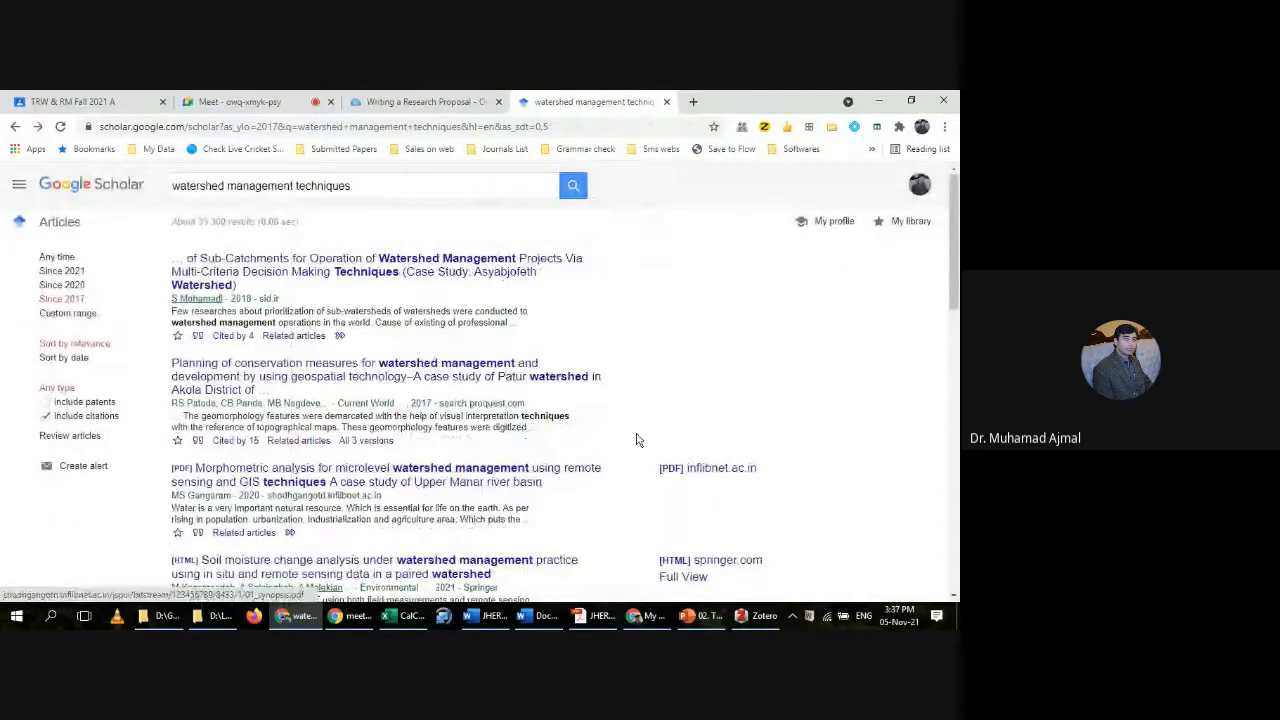
{"action": "left_click_drag", "start_coordinate": [955, 260], "coordinate": [955, 328]}
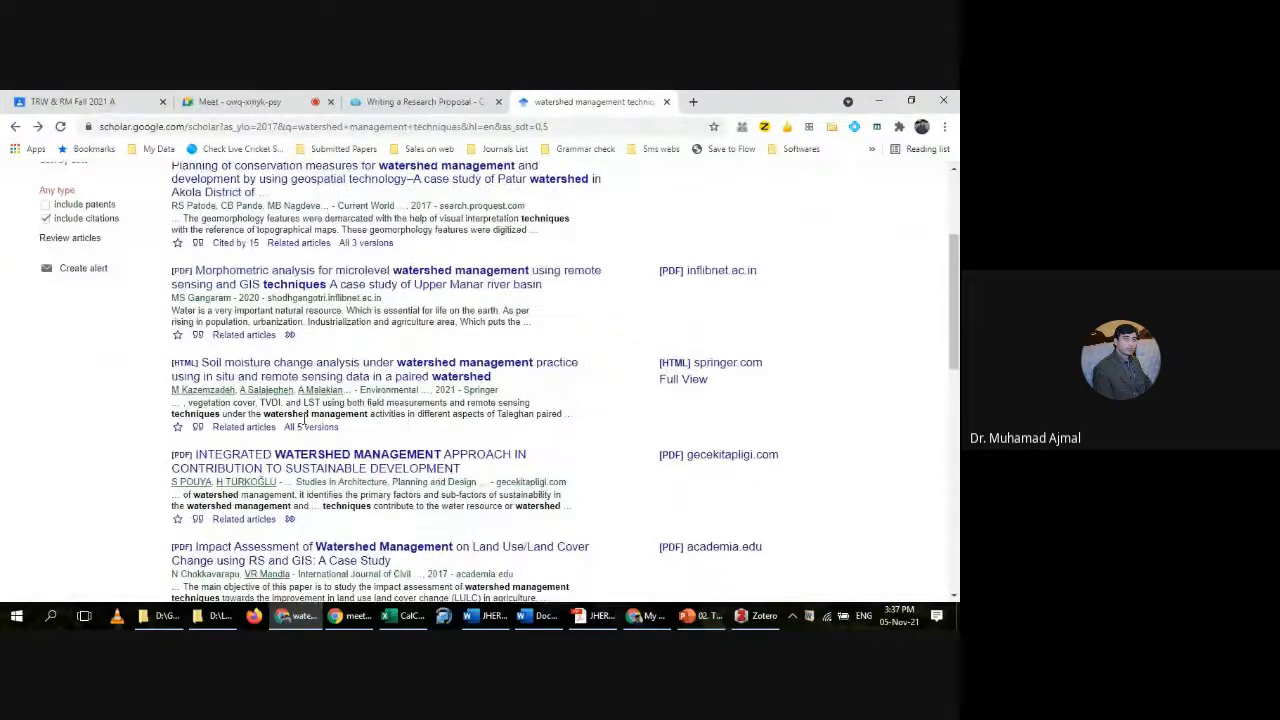
{"action": "left_click", "coordinate": [197, 427]}
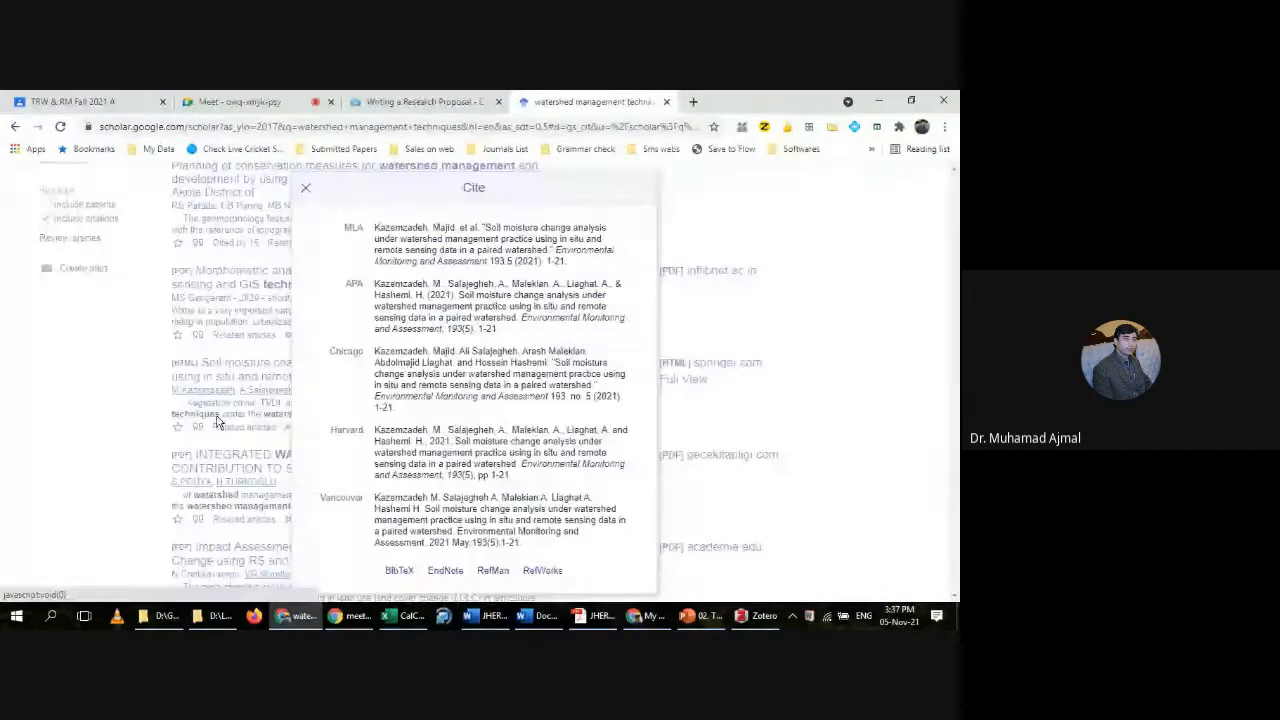
{"action": "left_click", "coordinate": [493, 571]}
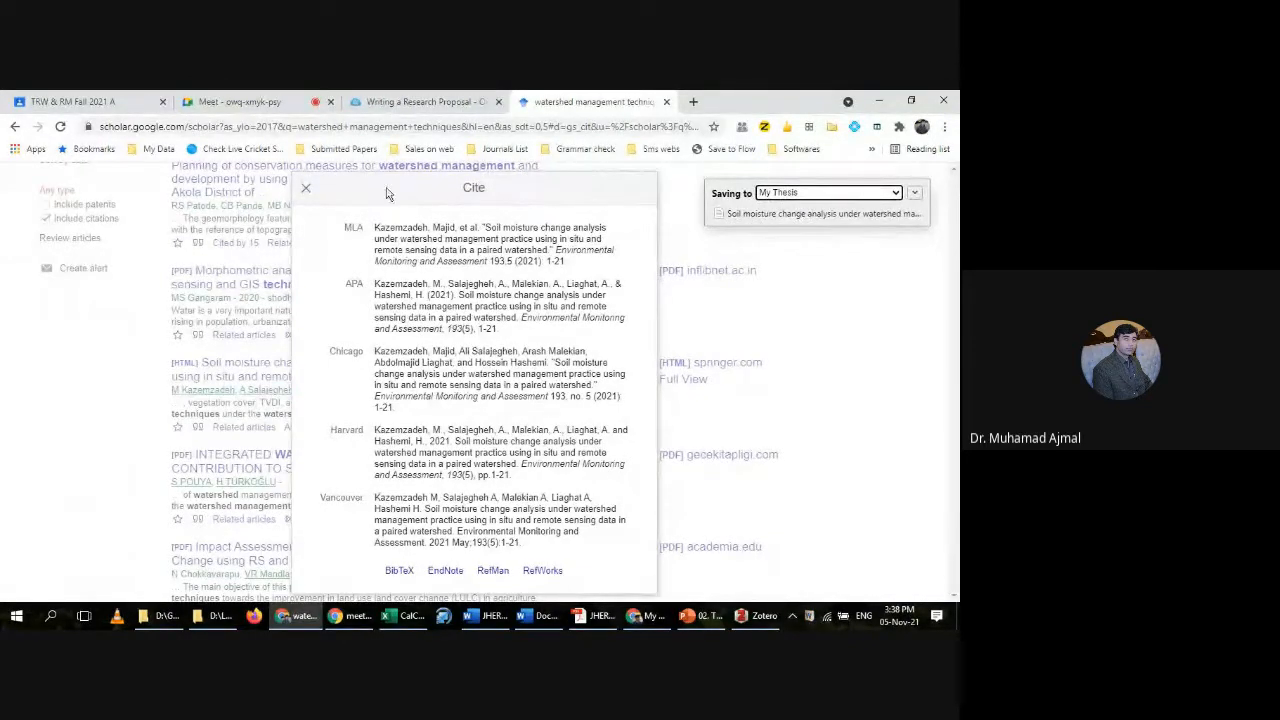
{"action": "left_click", "coordinate": [306, 188]}
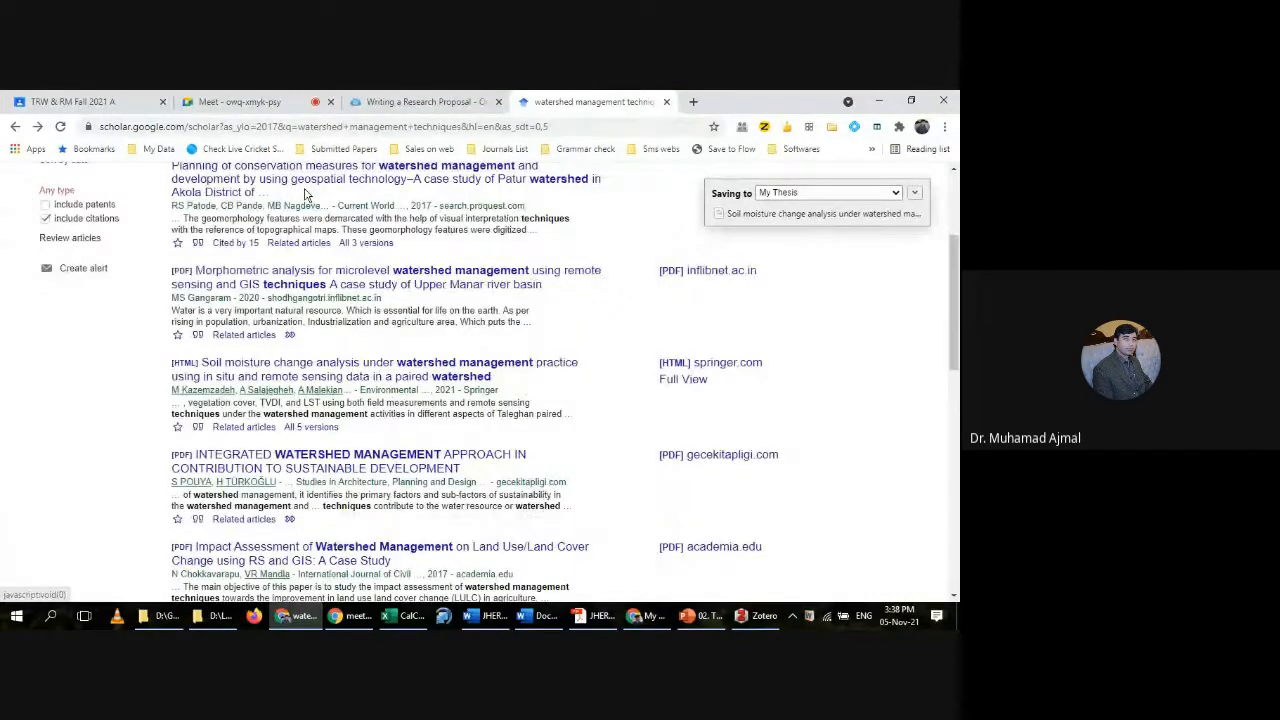
Step: Export the "Watershed Management: Remote Sensing and GIS" citation in RefMan format to My Thesis, and check the collection in Zotero
{"action": "left_click_drag", "start_coordinate": [951, 301], "coordinate": [955, 349]}
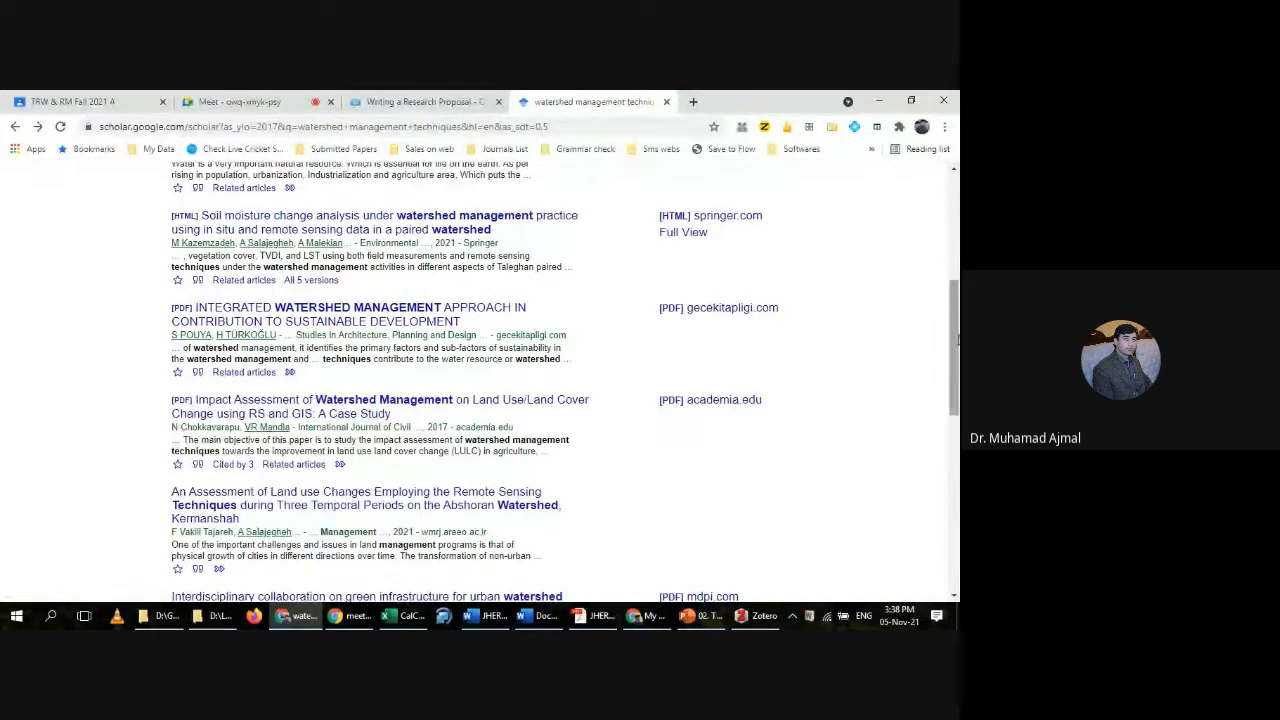
{"action": "left_click_drag", "start_coordinate": [956, 347], "coordinate": [958, 420]}
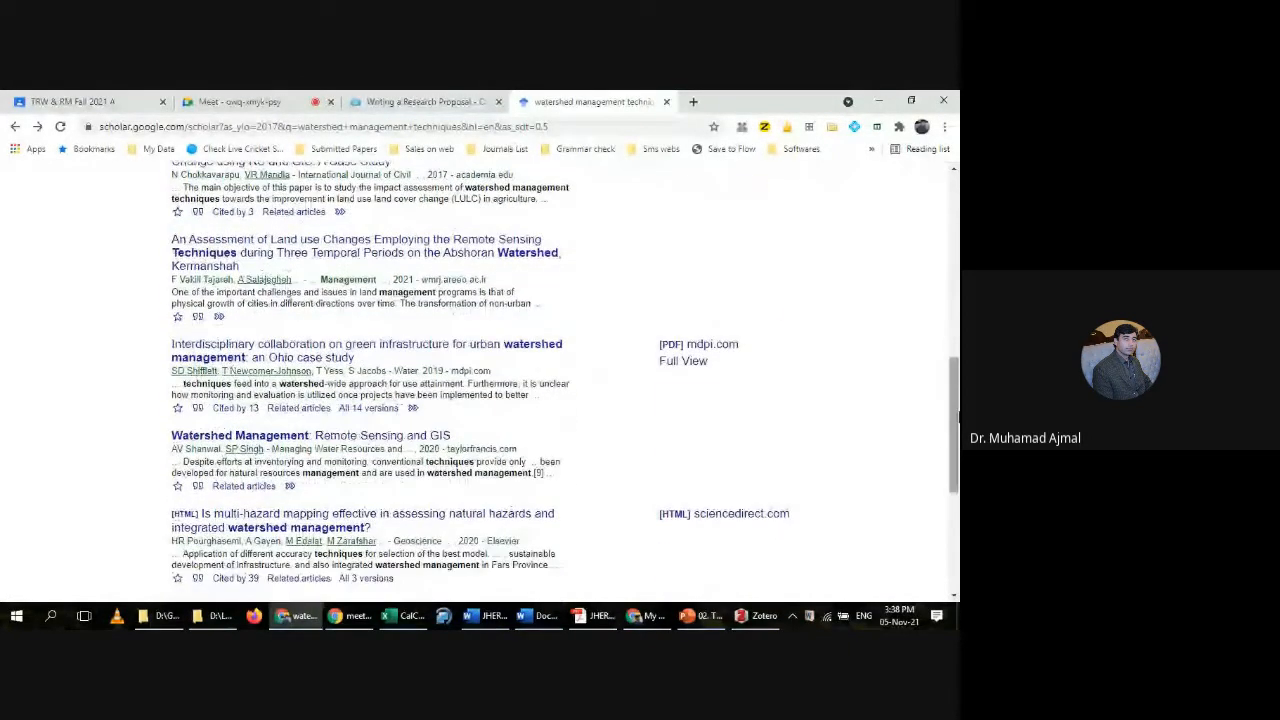
{"action": "left_click", "coordinate": [197, 487]}
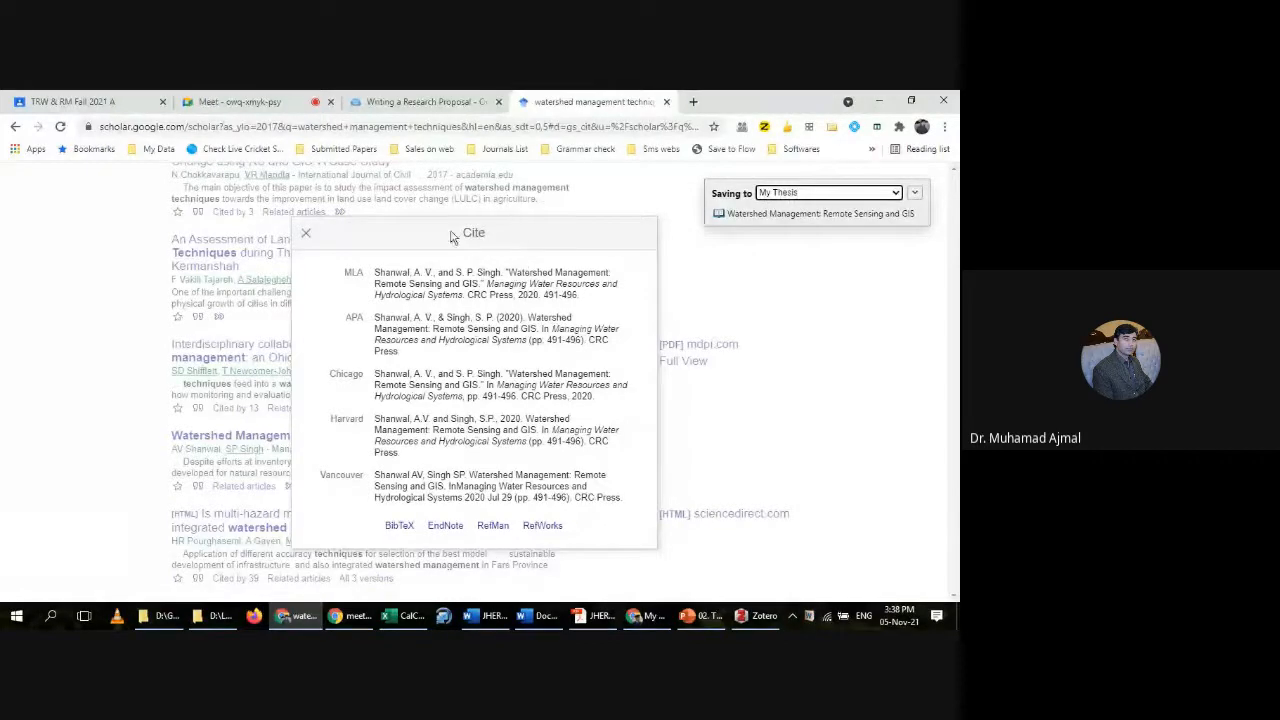
{"action": "left_click", "coordinate": [306, 234]}
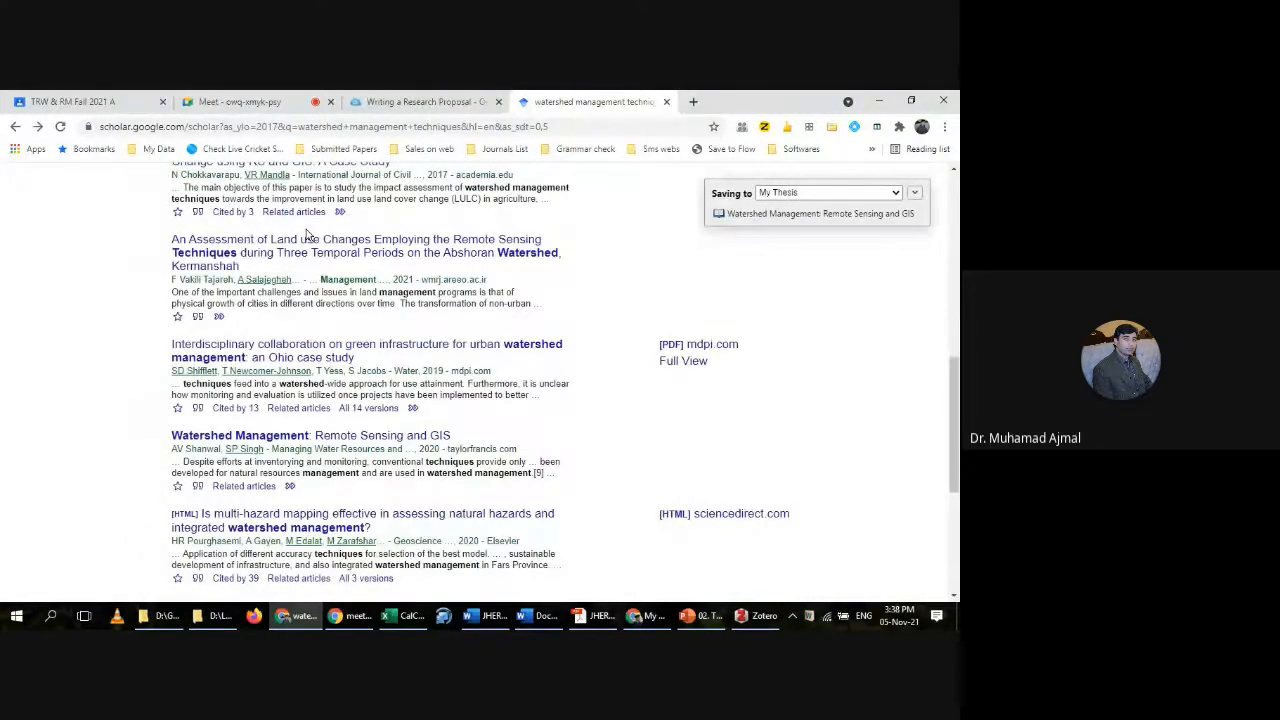
{"action": "left_click", "coordinate": [757, 615]}
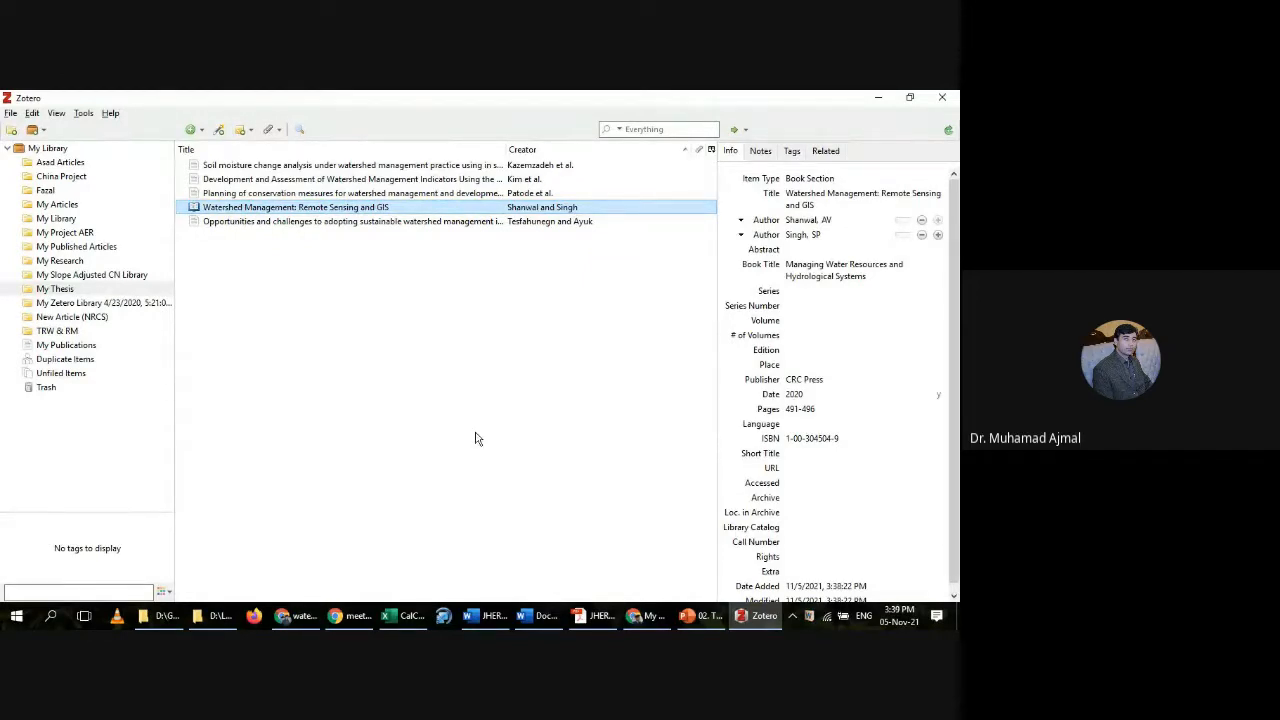
Step: Switch to the blank Word document and write "Many researchers investigated how to manage the watershed sustainably"
{"action": "left_click", "coordinate": [545, 617]}
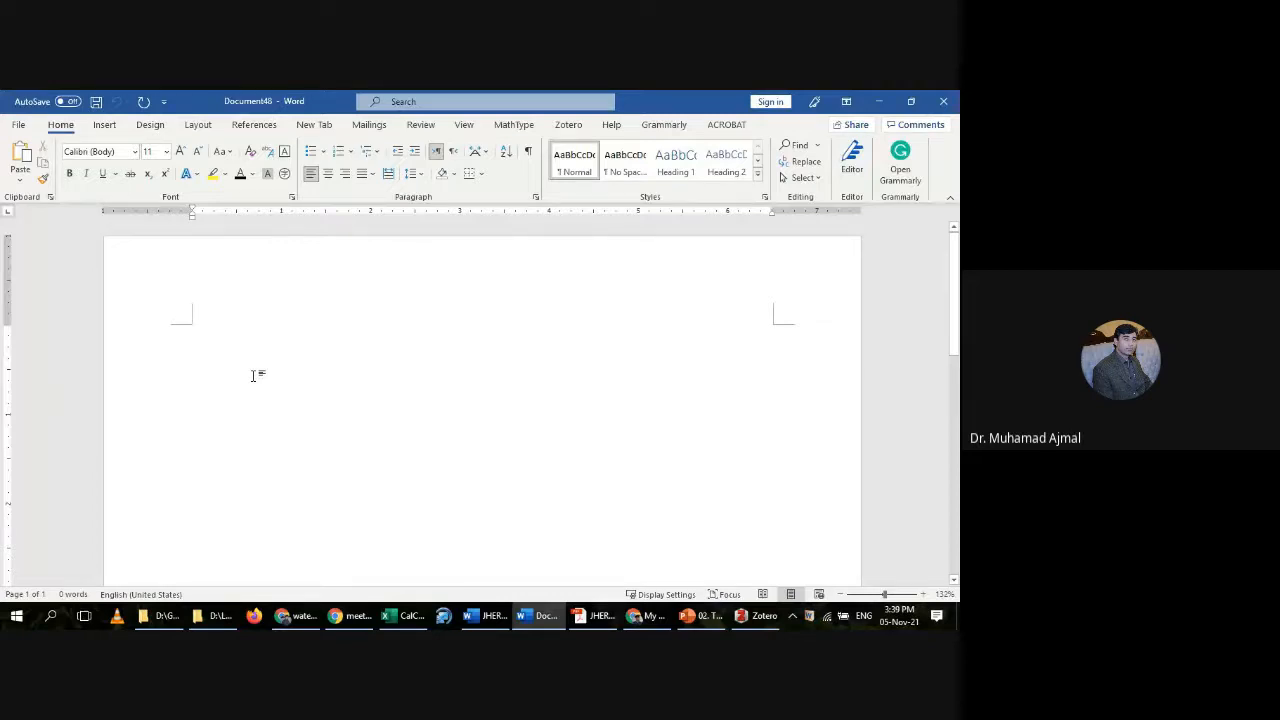
{"action": "type", "text": "many"}
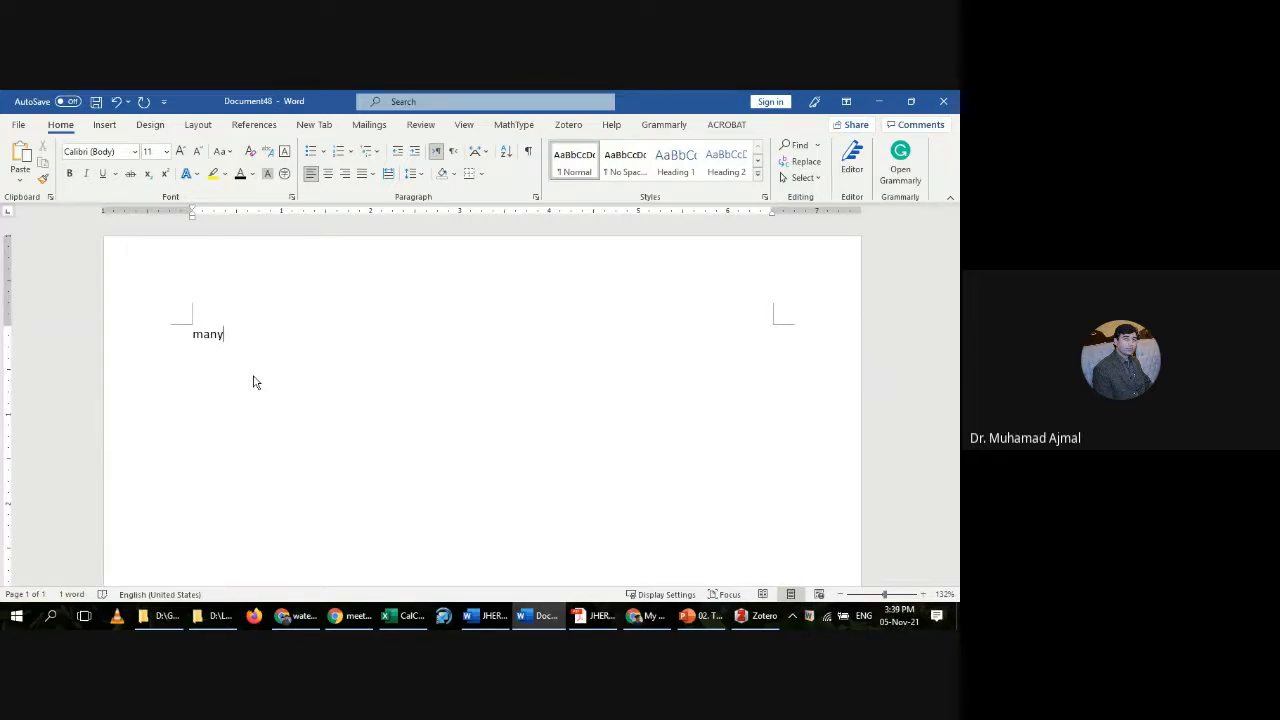
{"action": "type", "text": "rese"}
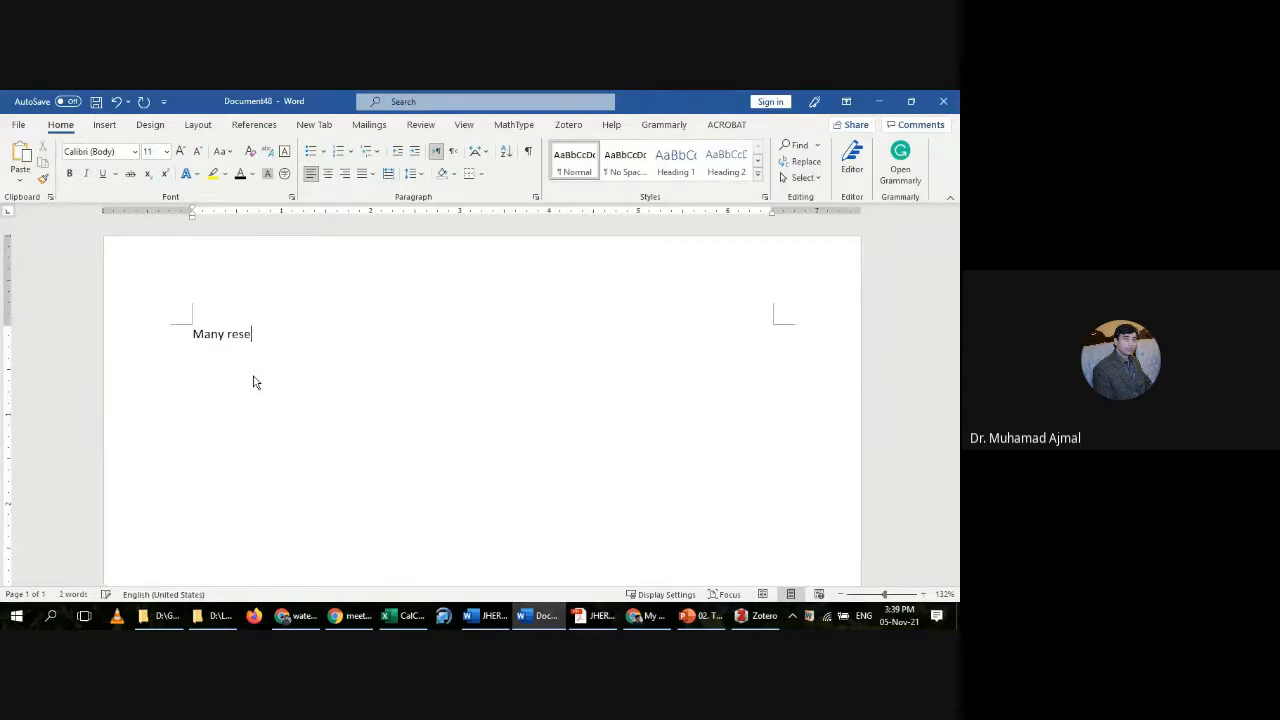
{"action": "type", "text": "archers "}
{"action": "type", "text": "have"}
{"action": "key", "text": "BackSpace"}
{"action": "key", "text": "BackSpace"}
{"action": "key", "text": "BackSpace"}
{"action": "key", "text": "BackSpace"}
{"action": "key", "text": "BackSpace"}
{"action": "type", "text": "investigated to"}
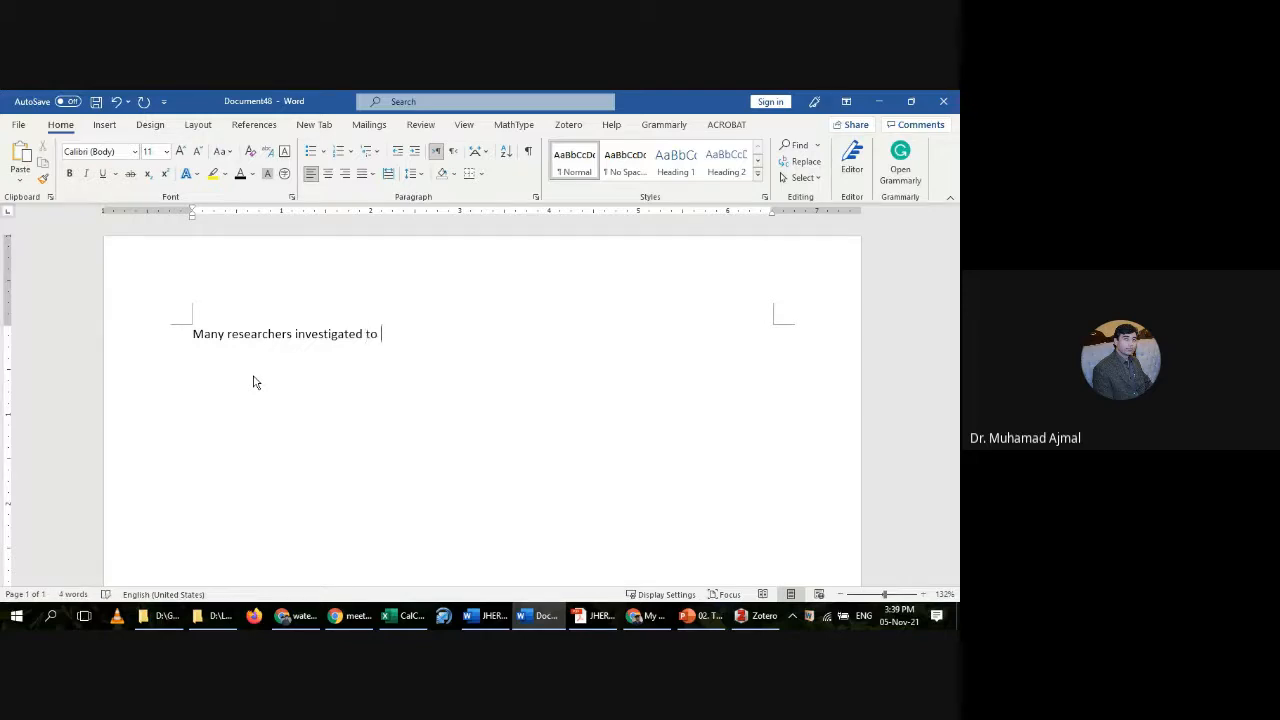
{"action": "key", "text": "BackSpace"}
{"action": "key", "text": "BackSpace"}
{"action": "key", "text": "BackSpace"}
{"action": "type", "text": "how to "}
{"action": "type", "text": "mang"}
{"action": "type", "text": "eme"}
{"action": "key", "text": "BackSpace"}
{"action": "key", "text": "BackSpace"}
{"action": "key", "text": "BackSpace"}
{"action": "key", "text": "BackSpace"}
{"action": "type", "text": "age the water"}
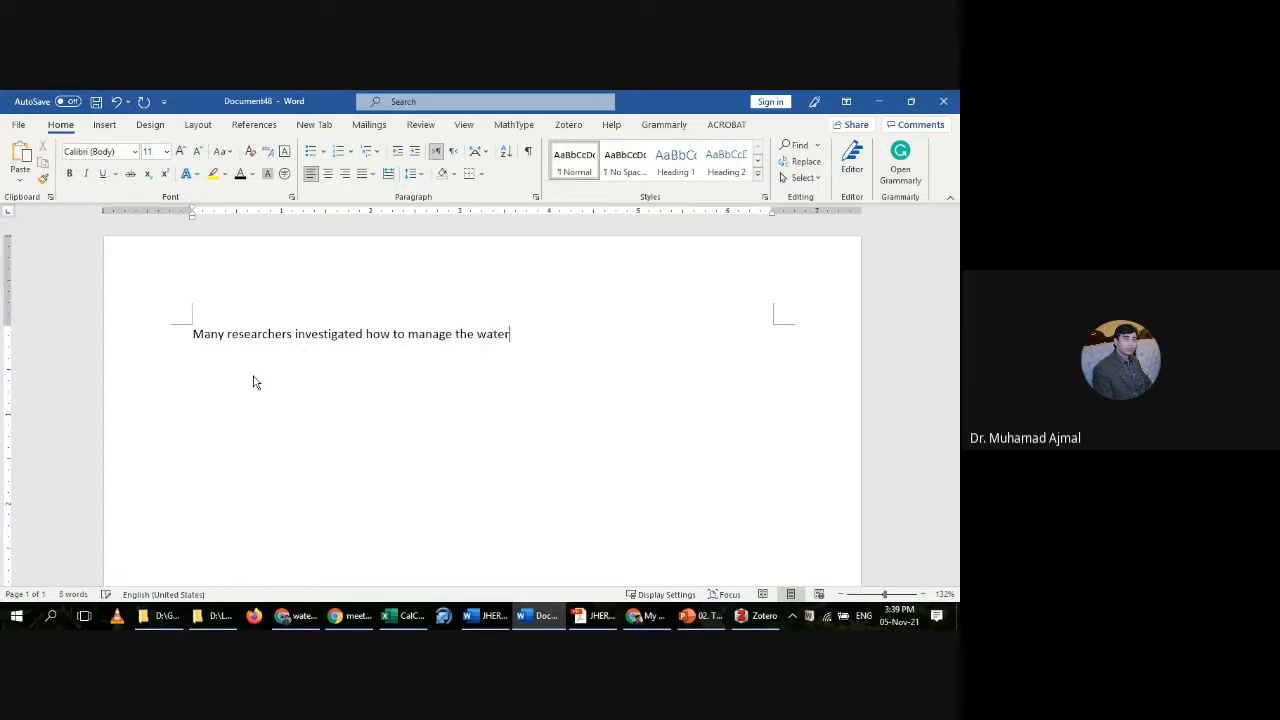
{"action": "type", "text": "shed sustainably"}
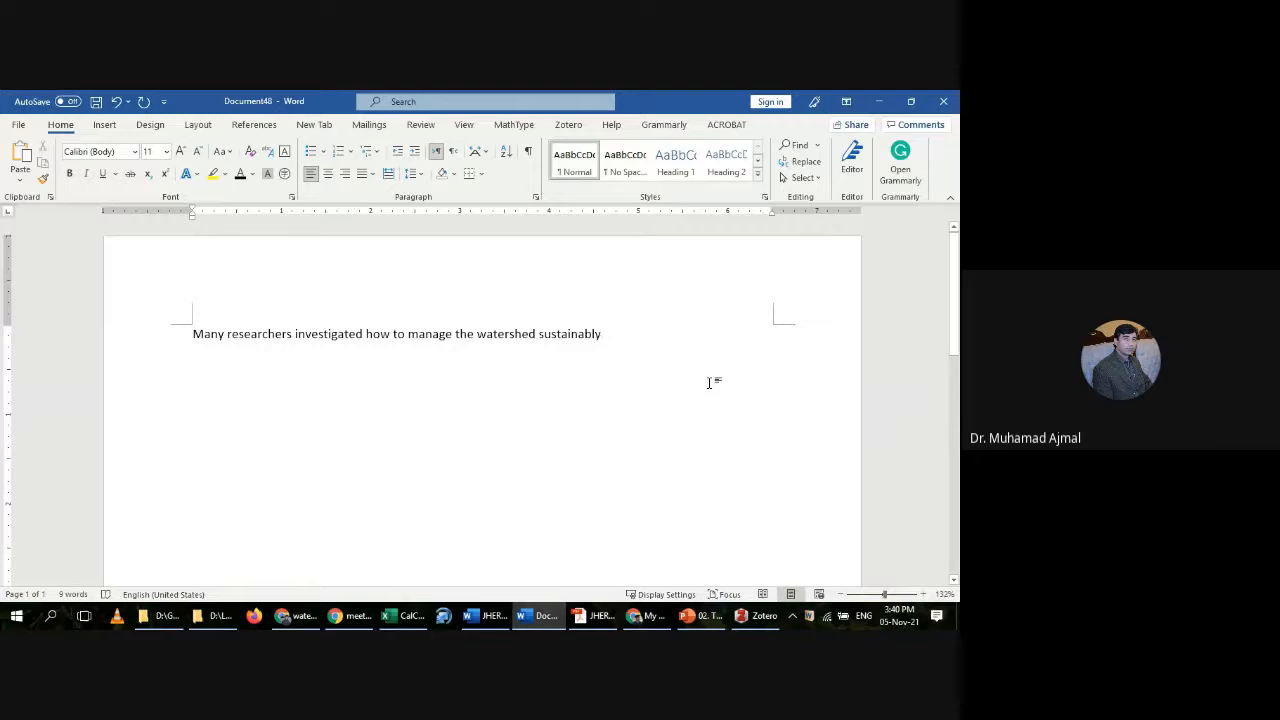
Step: Start a Zotero citation, search the additional citation styles for "Hydrology", preview a matching style, and close the style windows
{"action": "left_click", "coordinate": [568, 125]}
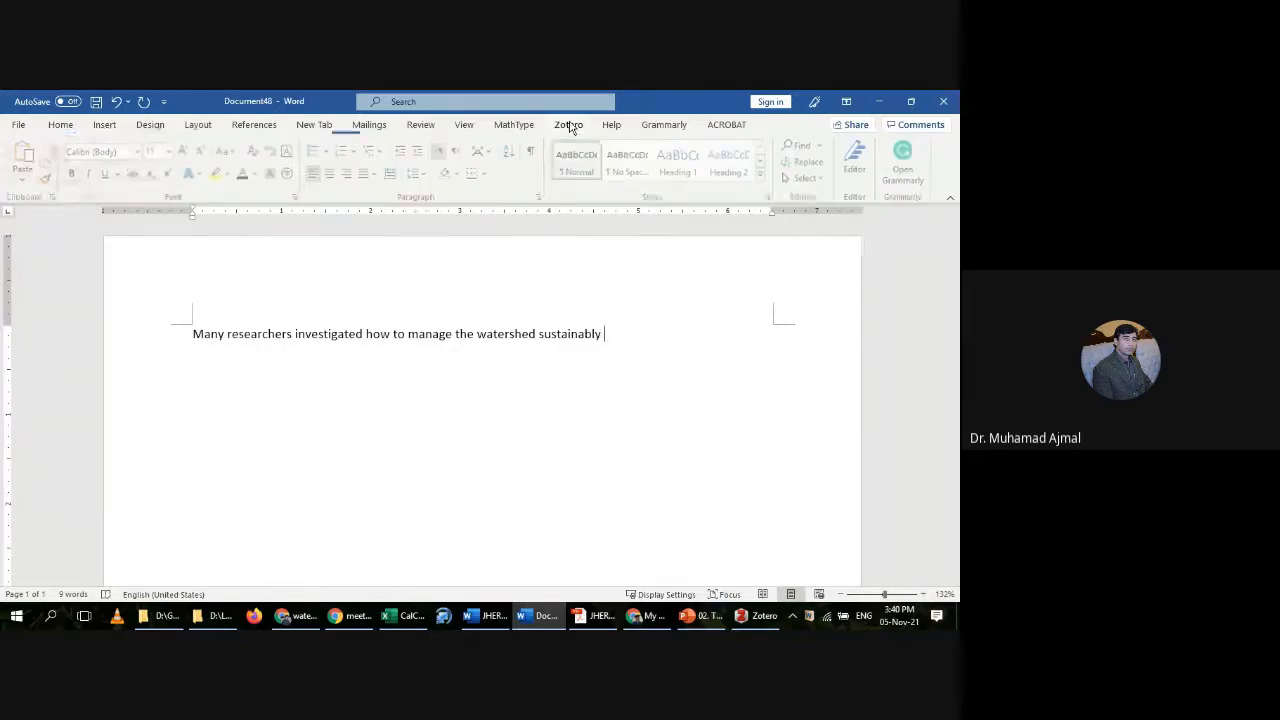
{"action": "left_click", "coordinate": [23, 160]}
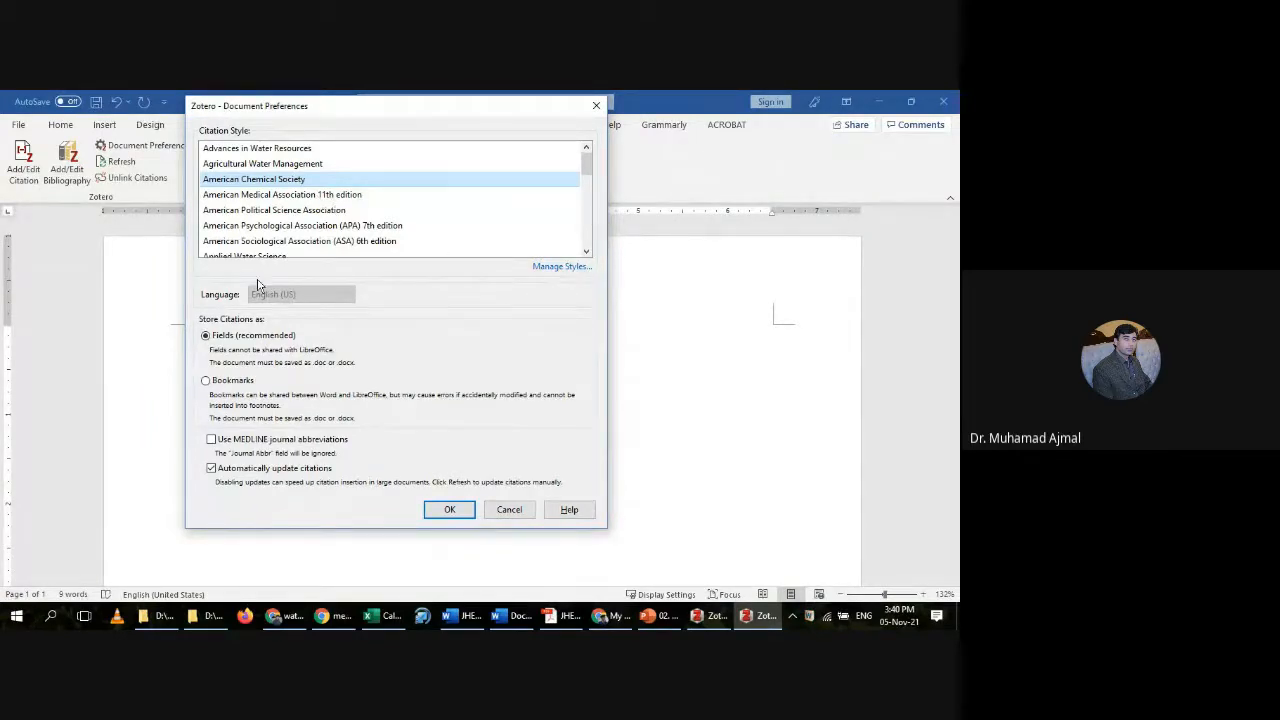
{"action": "left_click", "coordinate": [562, 267]}
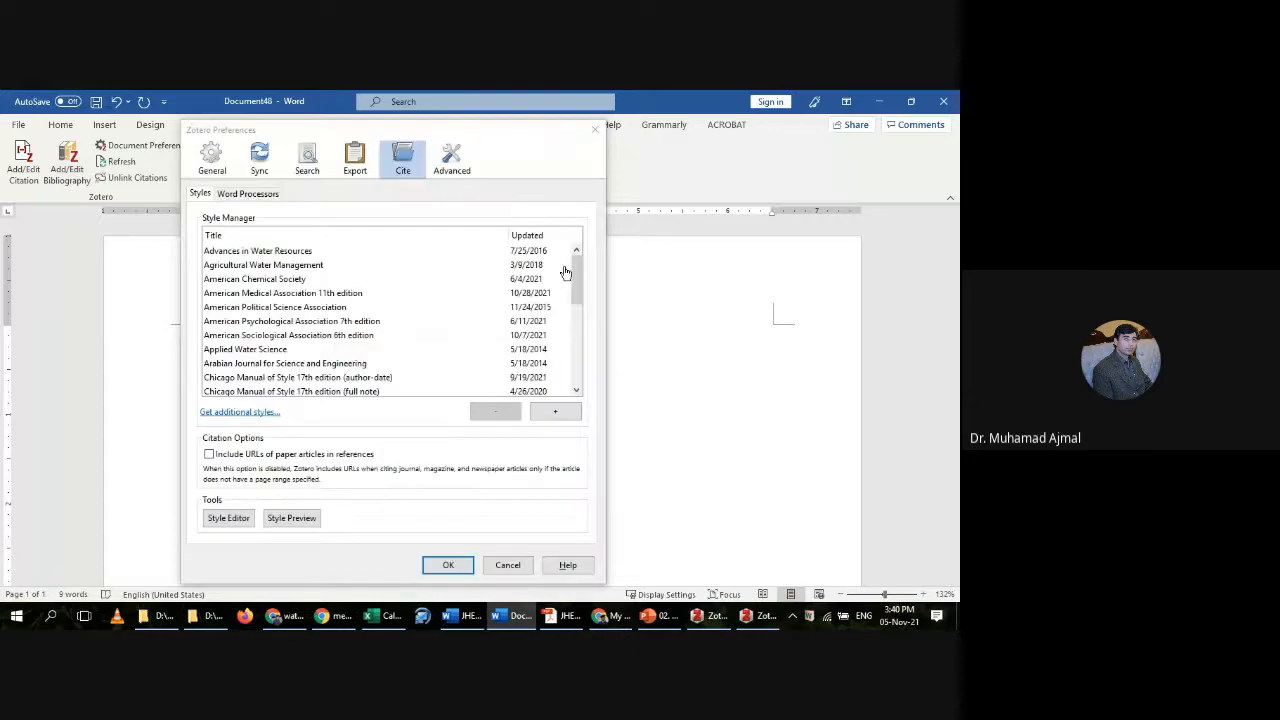
{"action": "left_click", "coordinate": [232, 413]}
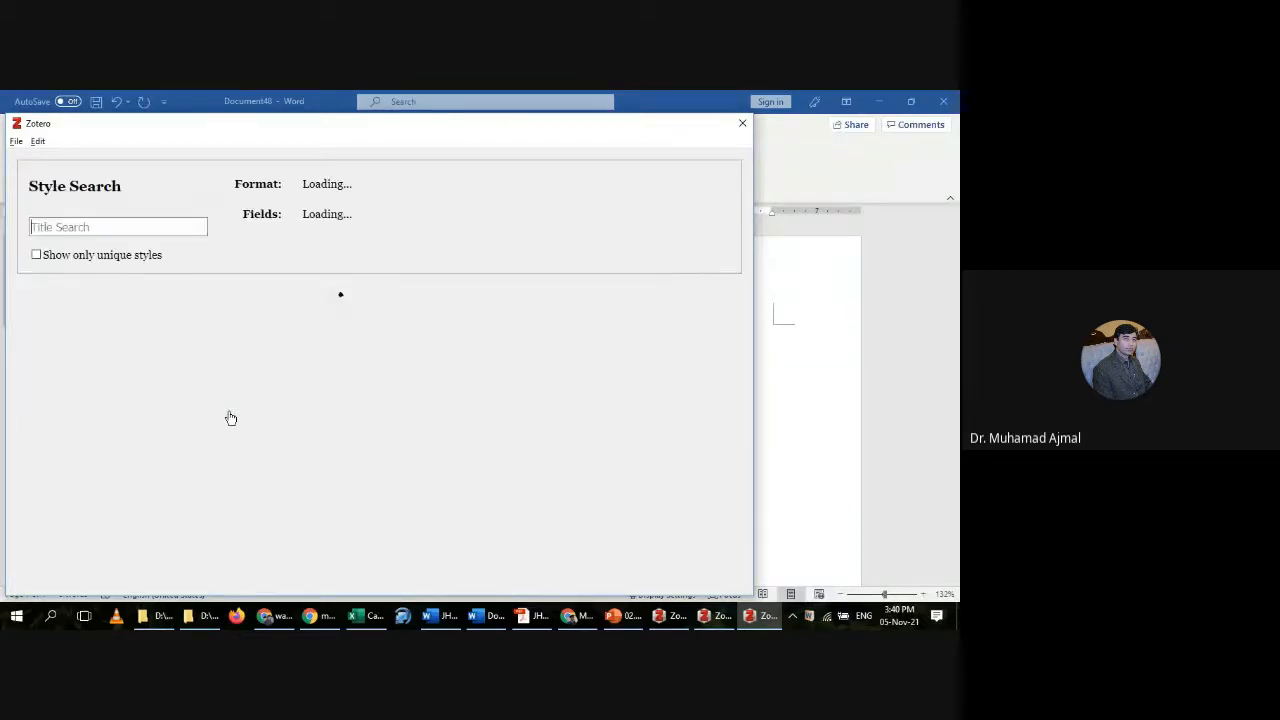
{"action": "left_click", "coordinate": [53, 226]}
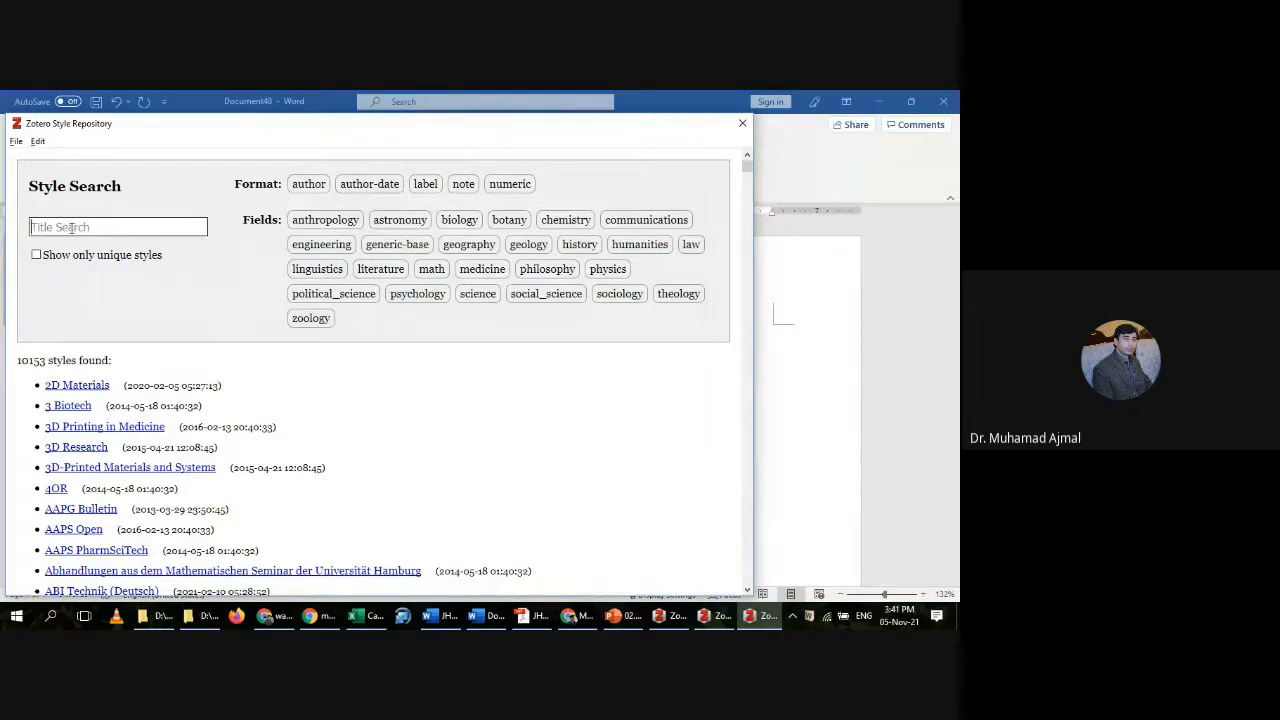
{"action": "type", "text": "H"}
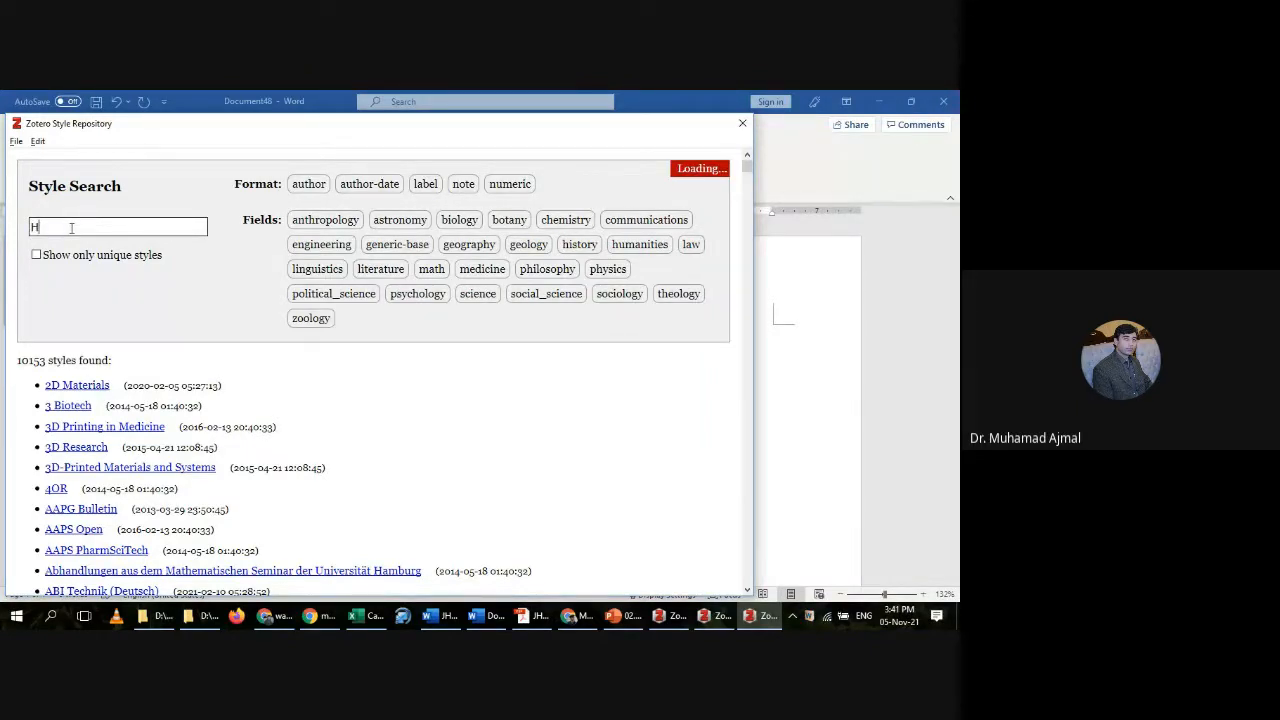
{"action": "type", "text": "y"}
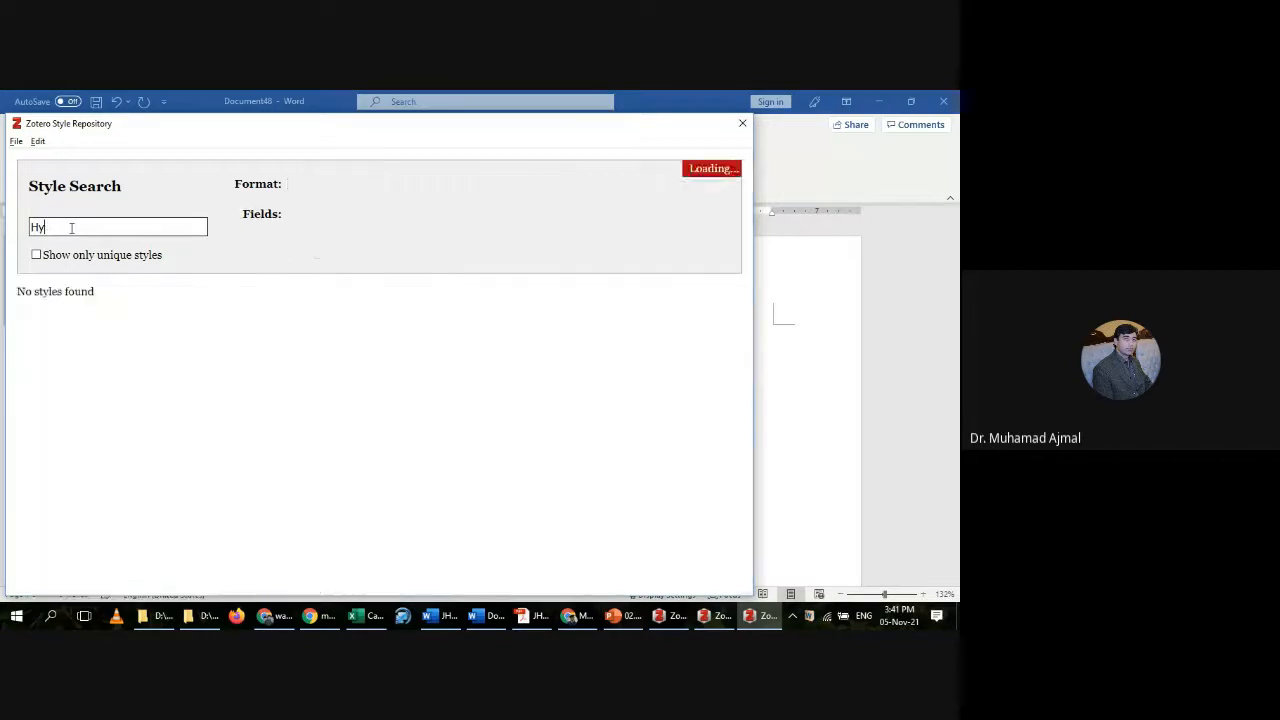
{"action": "type", "text": "drology"}
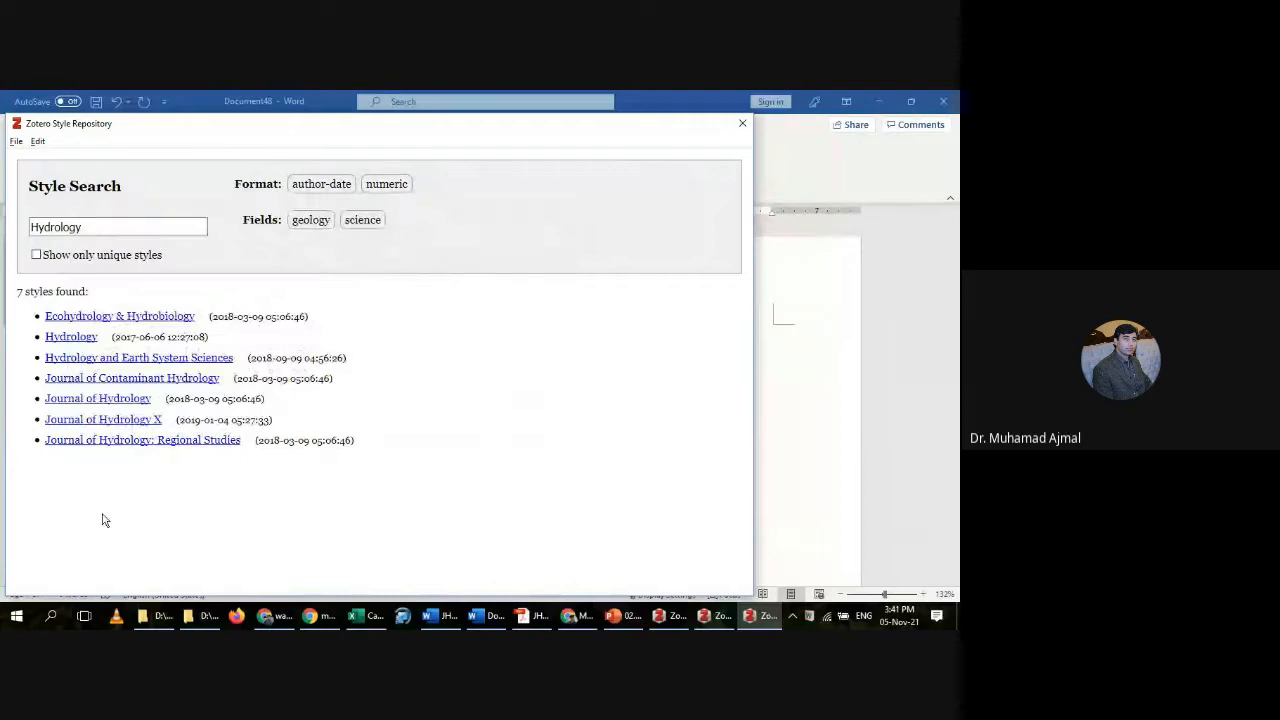
{"action": "mouse_move", "coordinate": [106, 400]}
{"action": "mouse_move", "coordinate": [69, 369]}
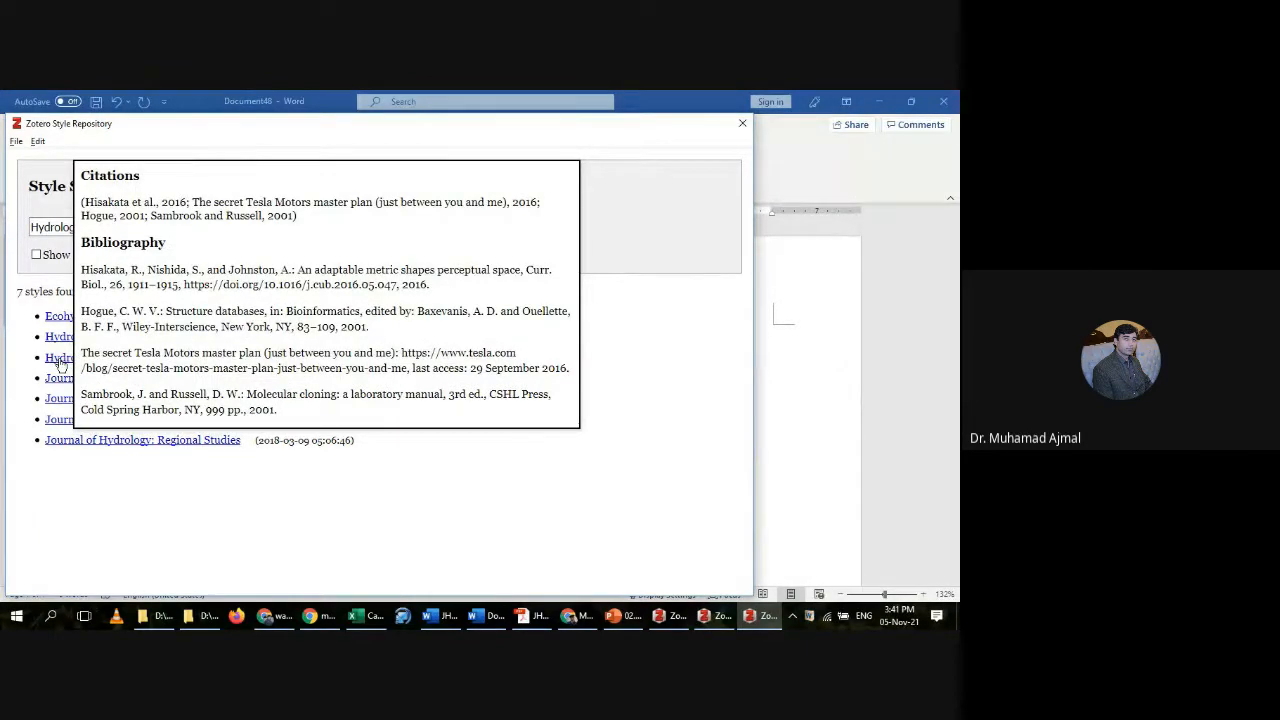
{"action": "left_click", "coordinate": [742, 123]}
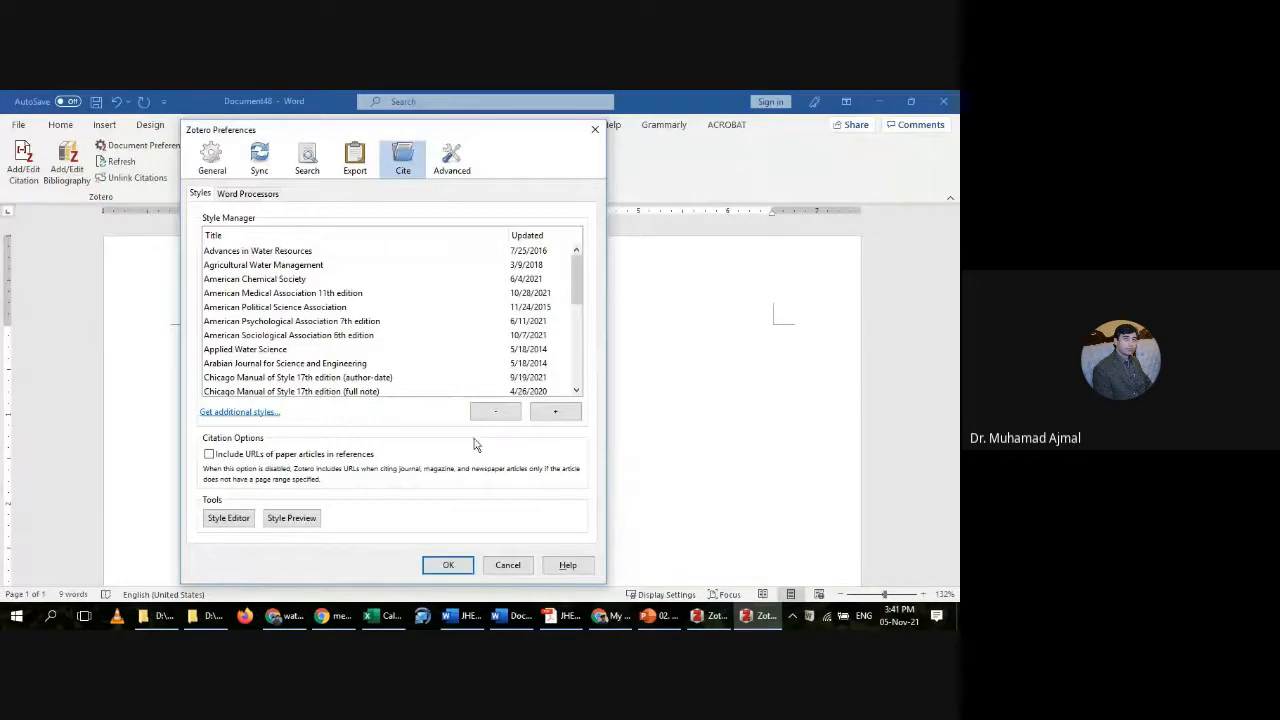
{"action": "left_click", "coordinate": [449, 566]}
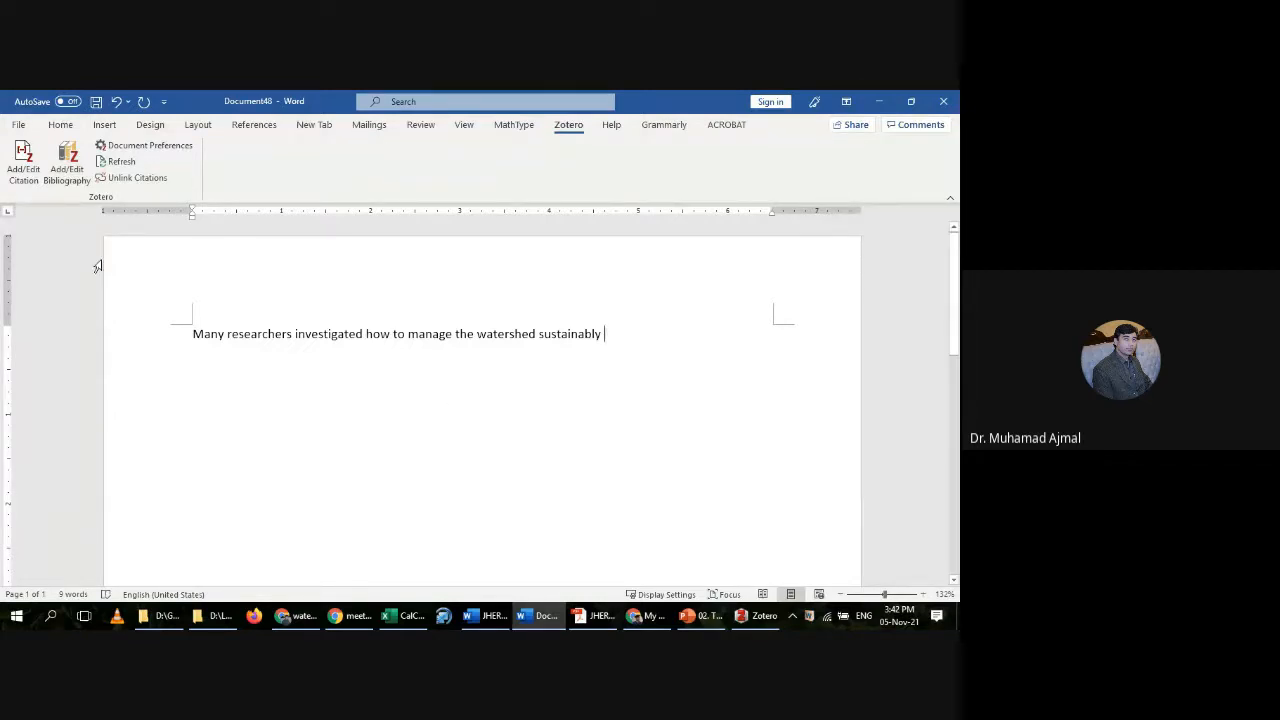
Step: Start a Zotero citation at the end of the sentence and set the document's citation style to Hydrology and Earth System Sciences
{"action": "left_click", "coordinate": [27, 177]}
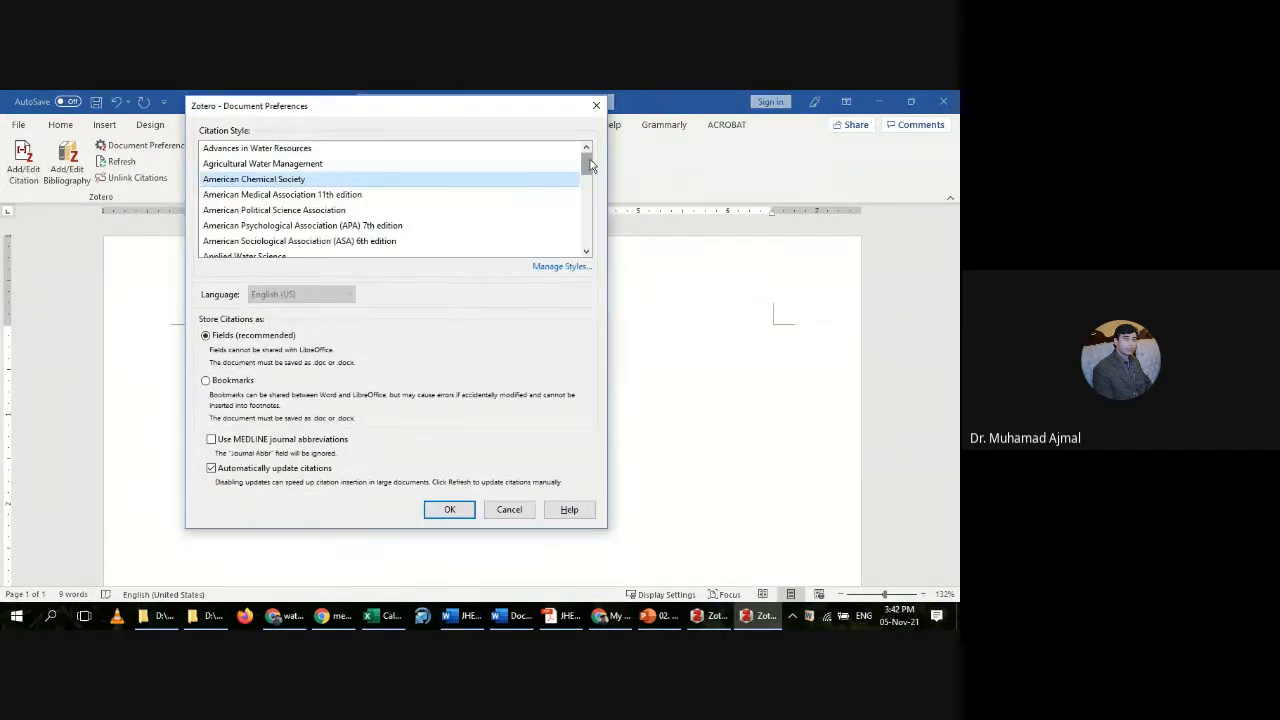
{"action": "left_click_drag", "start_coordinate": [590, 165], "coordinate": [600, 214]}
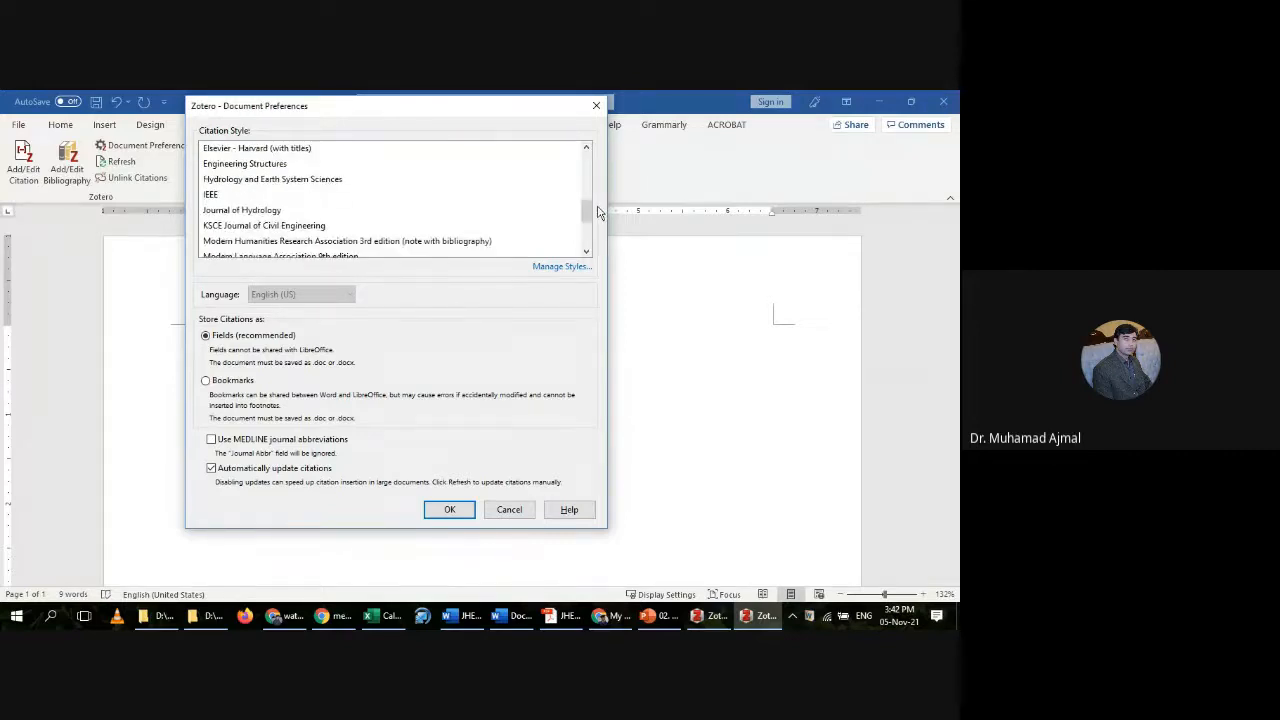
{"action": "left_click", "coordinate": [290, 183]}
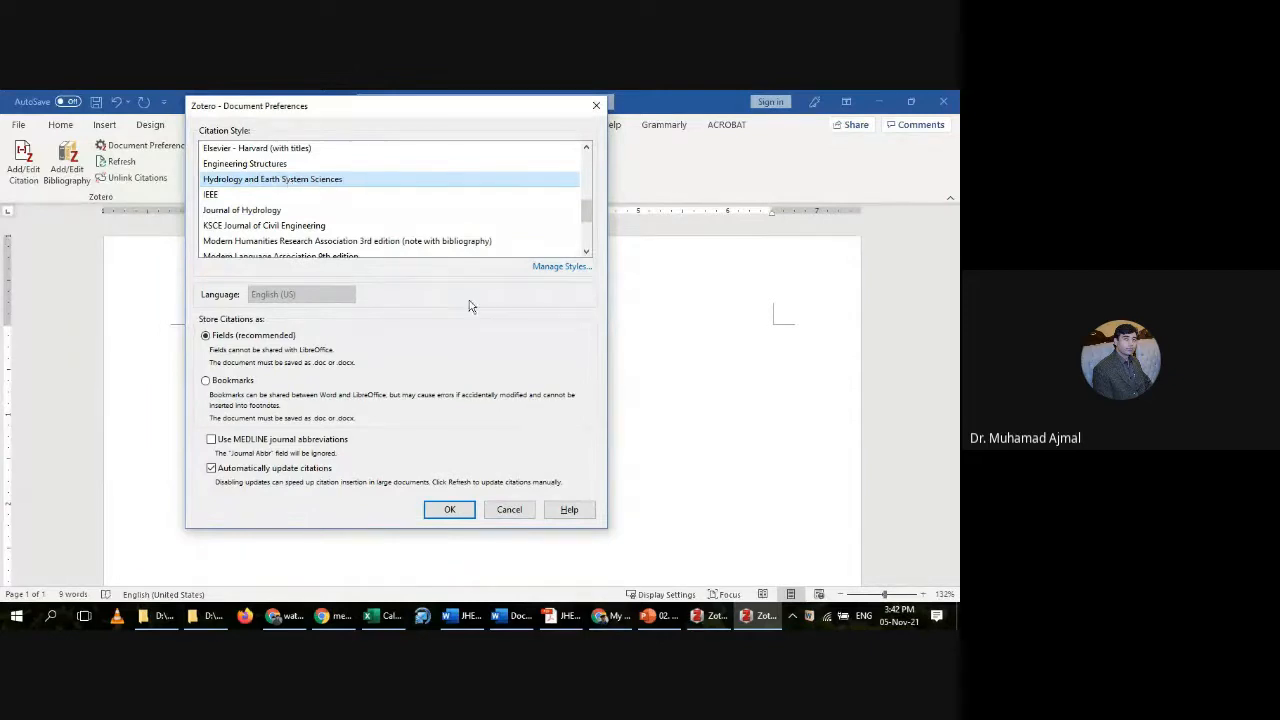
{"action": "left_click", "coordinate": [449, 510]}
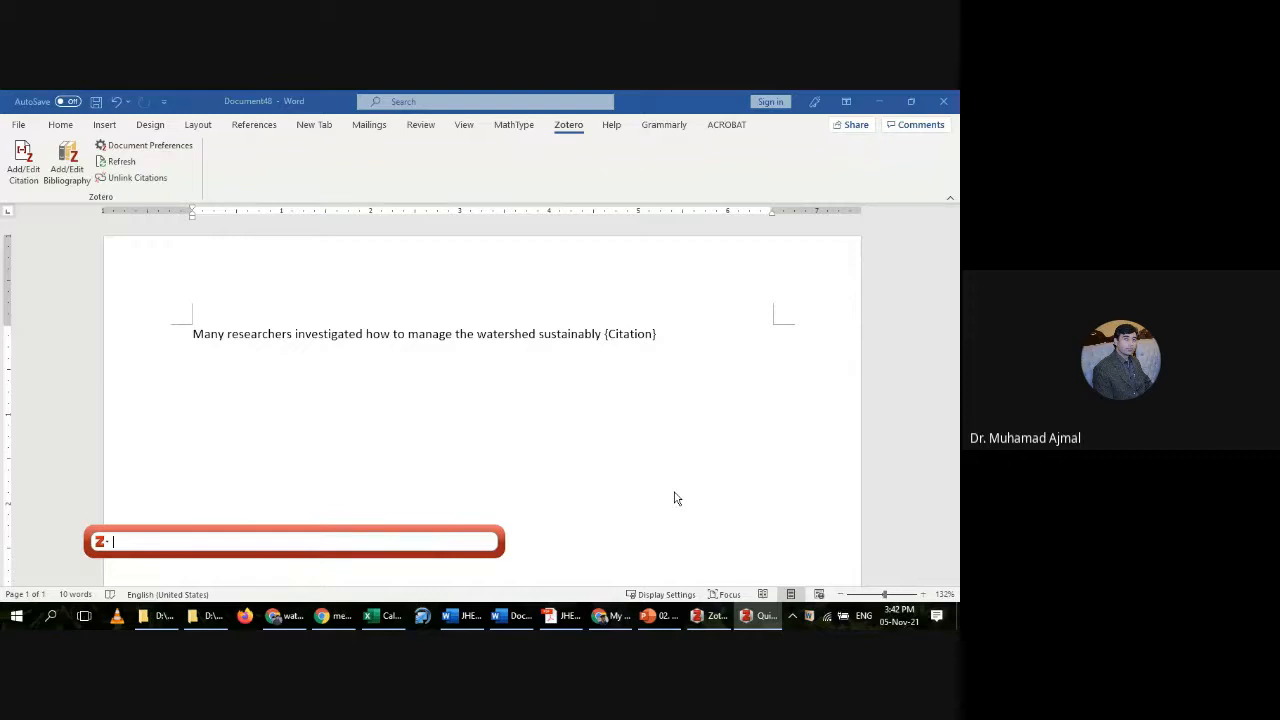
{"action": "type", "text": "ajmal"}
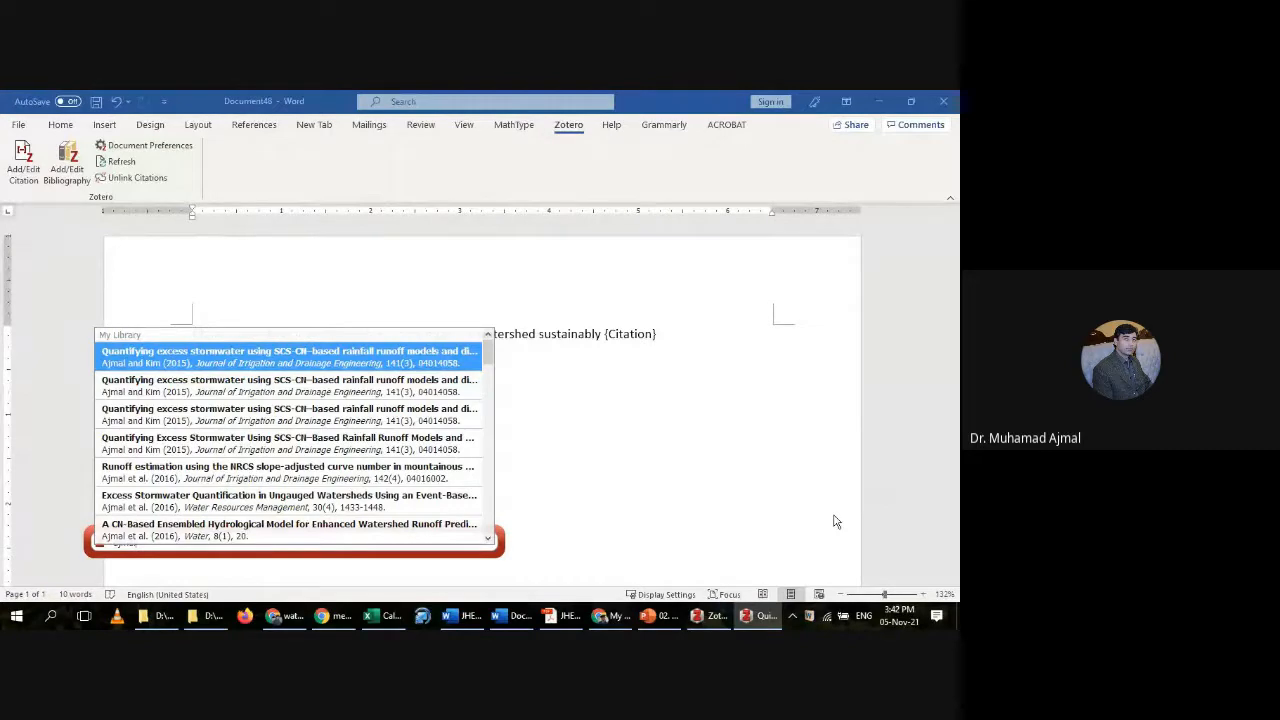
{"action": "left_click_drag", "start_coordinate": [273, 550], "coordinate": [406, 434]}
{"action": "key", "text": "Escape"}
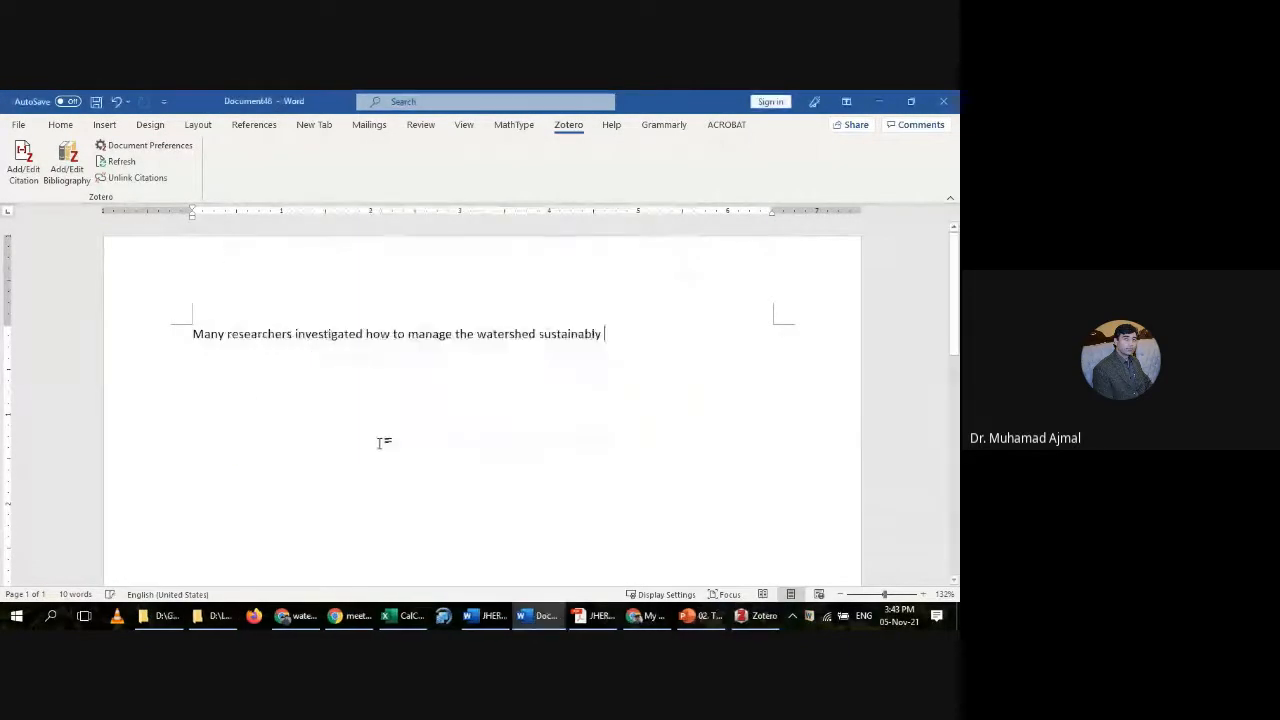
Step: Cite the "Soil moisture change analysis" article from the My Thesis collection at the sentence end, using Zotero's Classic View
{"action": "left_click", "coordinate": [22, 160]}
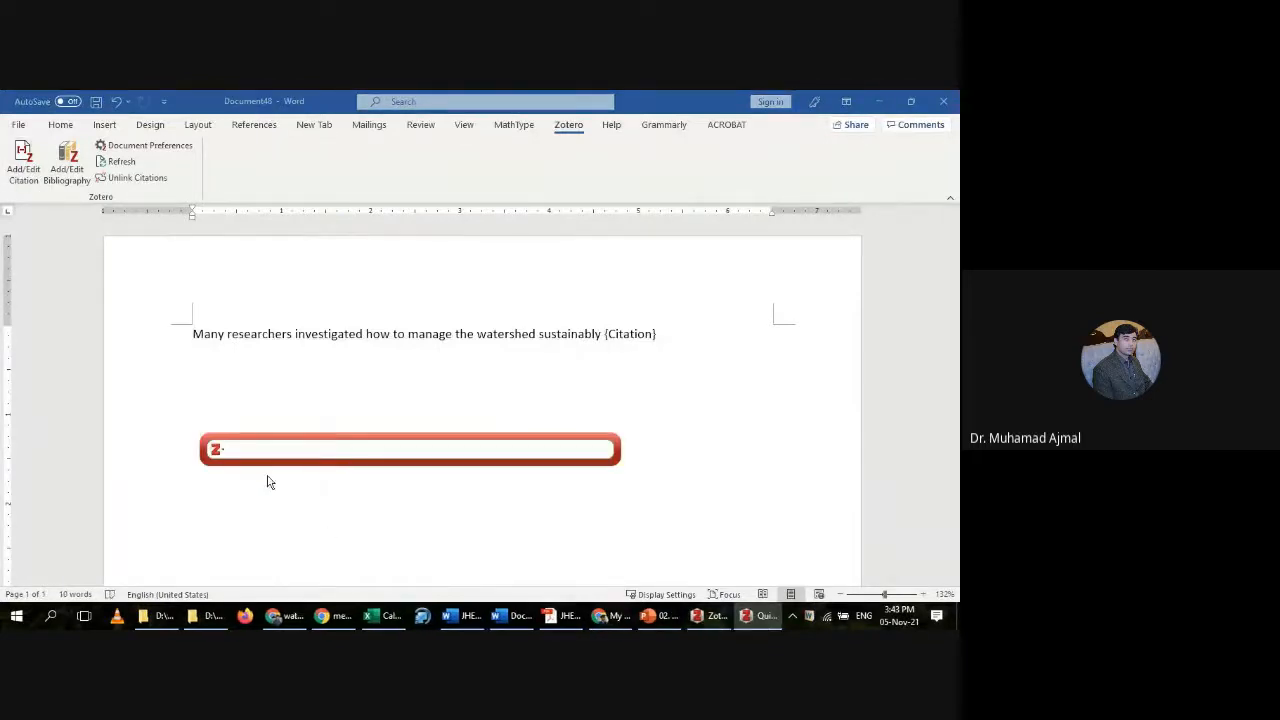
{"action": "left_click", "coordinate": [224, 450]}
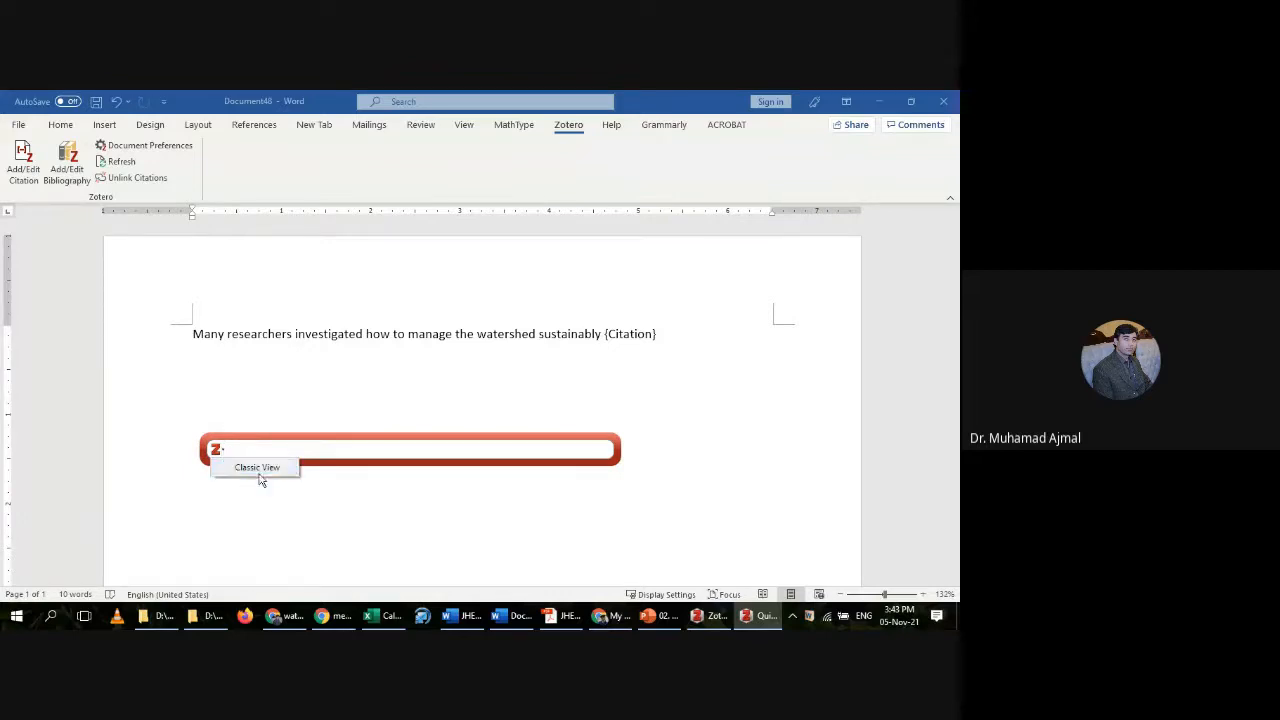
{"action": "left_click", "coordinate": [263, 470]}
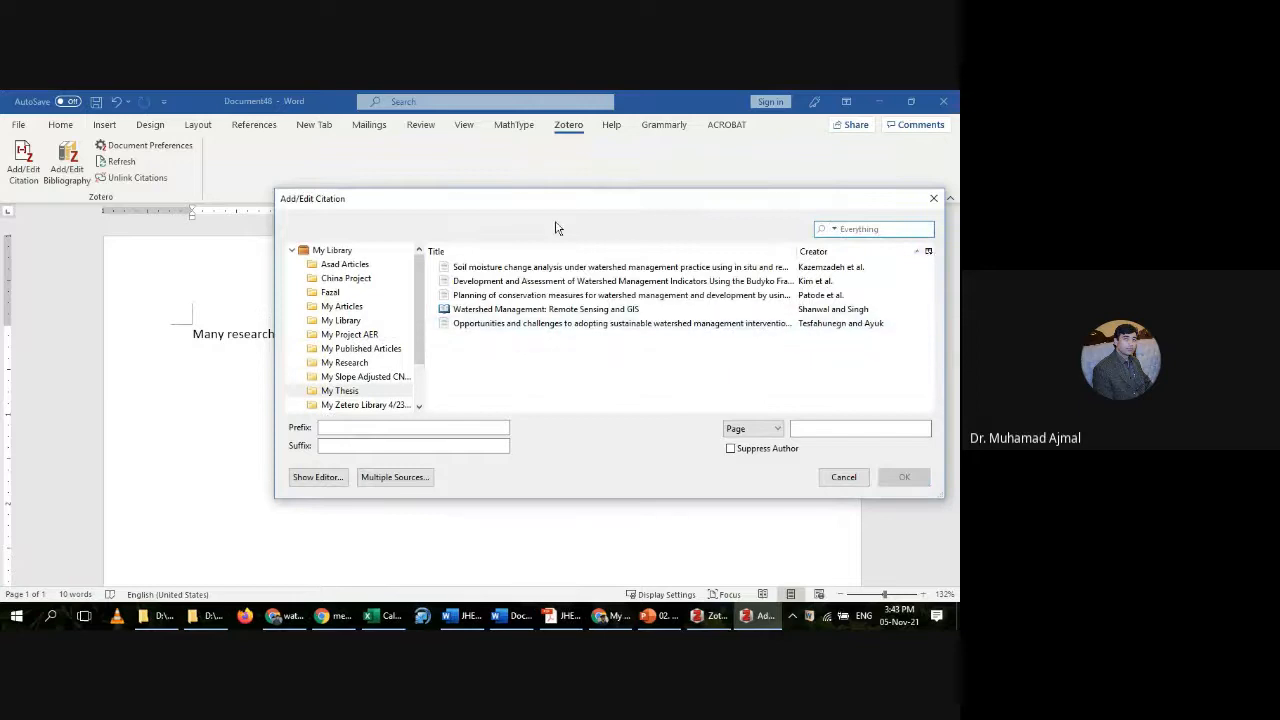
{"action": "mouse_move", "coordinate": [421, 297]}
{"action": "left_mouse_down"}
{"action": "mouse_move", "coordinate": [421, 323]}
{"action": "mouse_move", "coordinate": [421, 307]}
{"action": "left_mouse_up"}
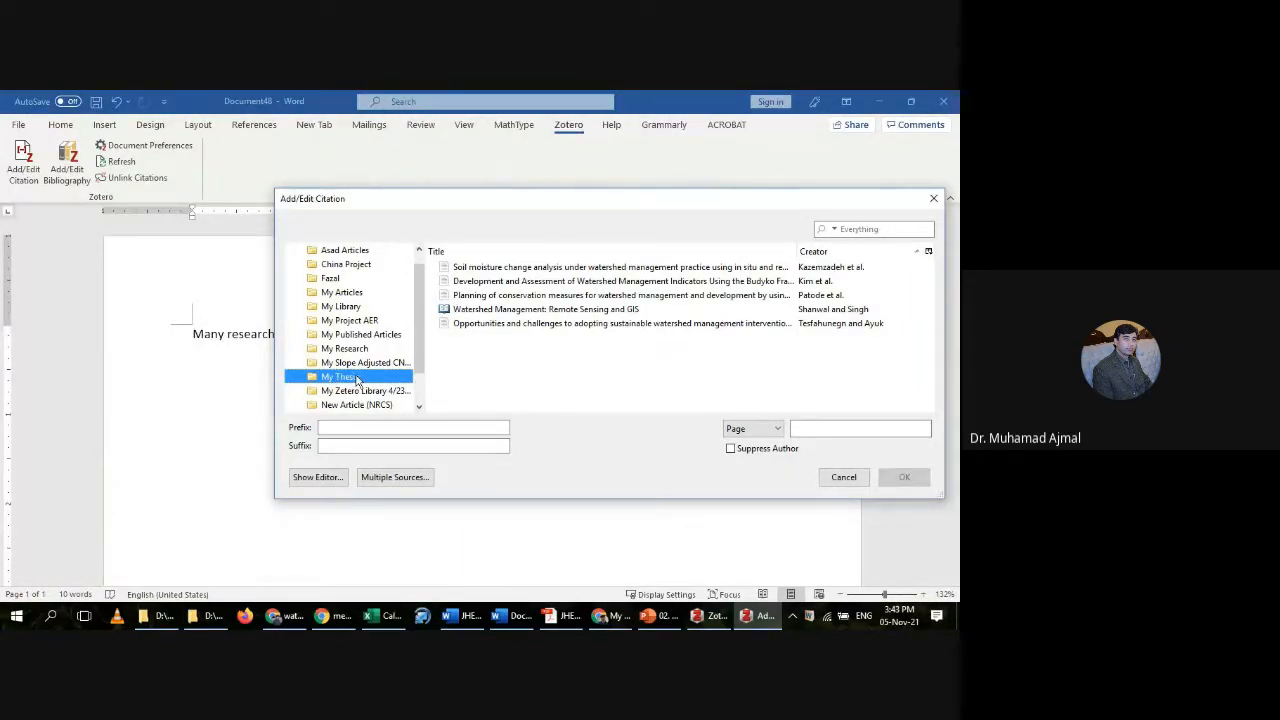
{"action": "left_click", "coordinate": [610, 268]}
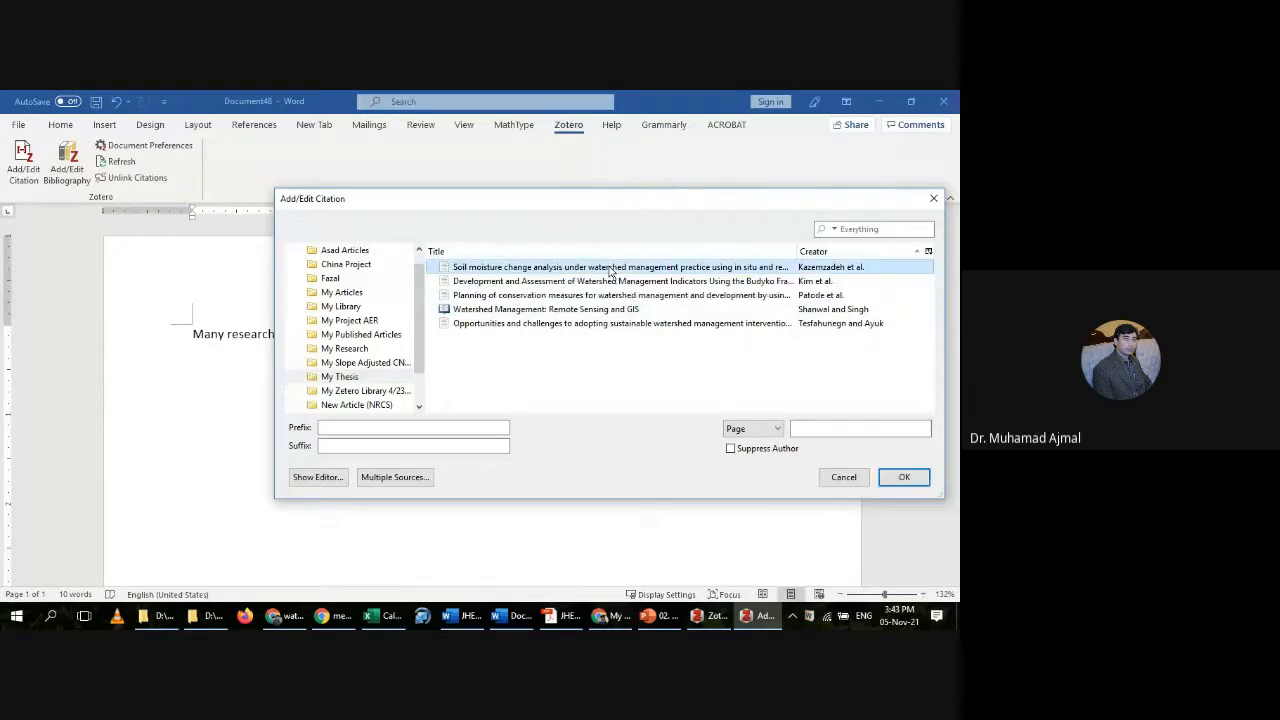
{"action": "left_click", "coordinate": [904, 478]}
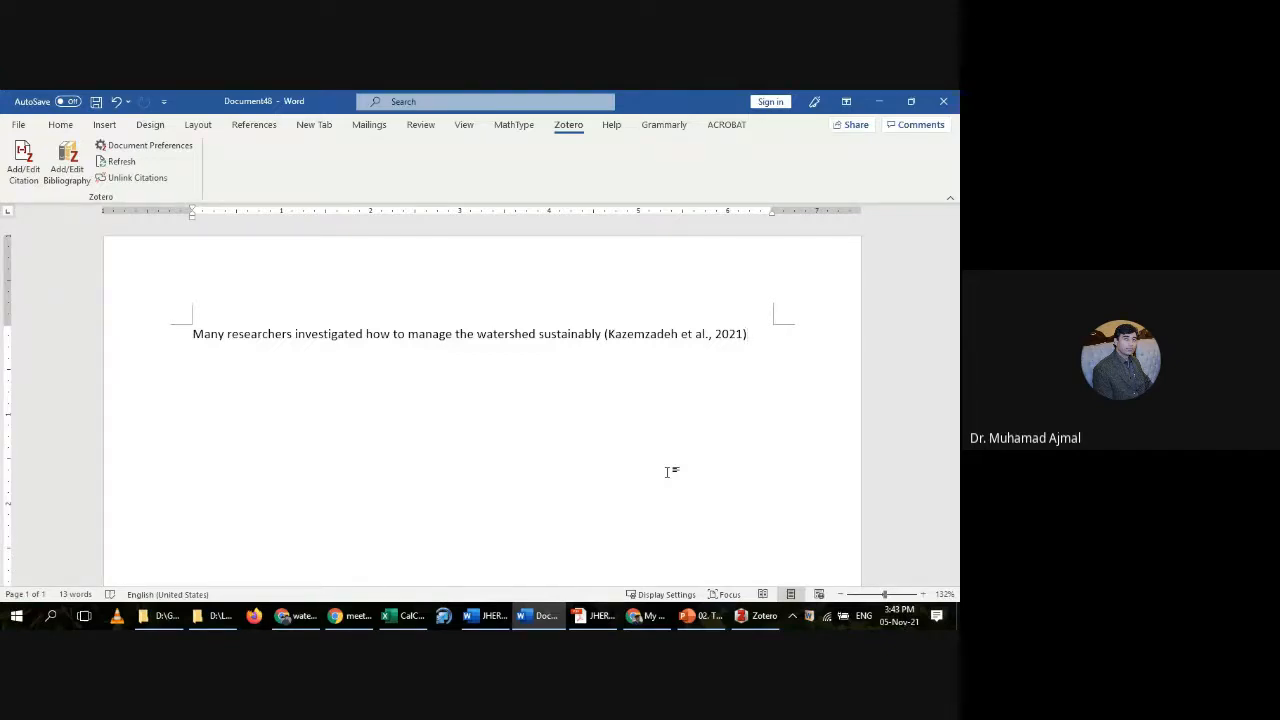
Step: End the sentence with a period and insert the Zotero bibliography a few lines below it
{"action": "type", "text": "."}
{"action": "double_click", "coordinate": [197, 419]}
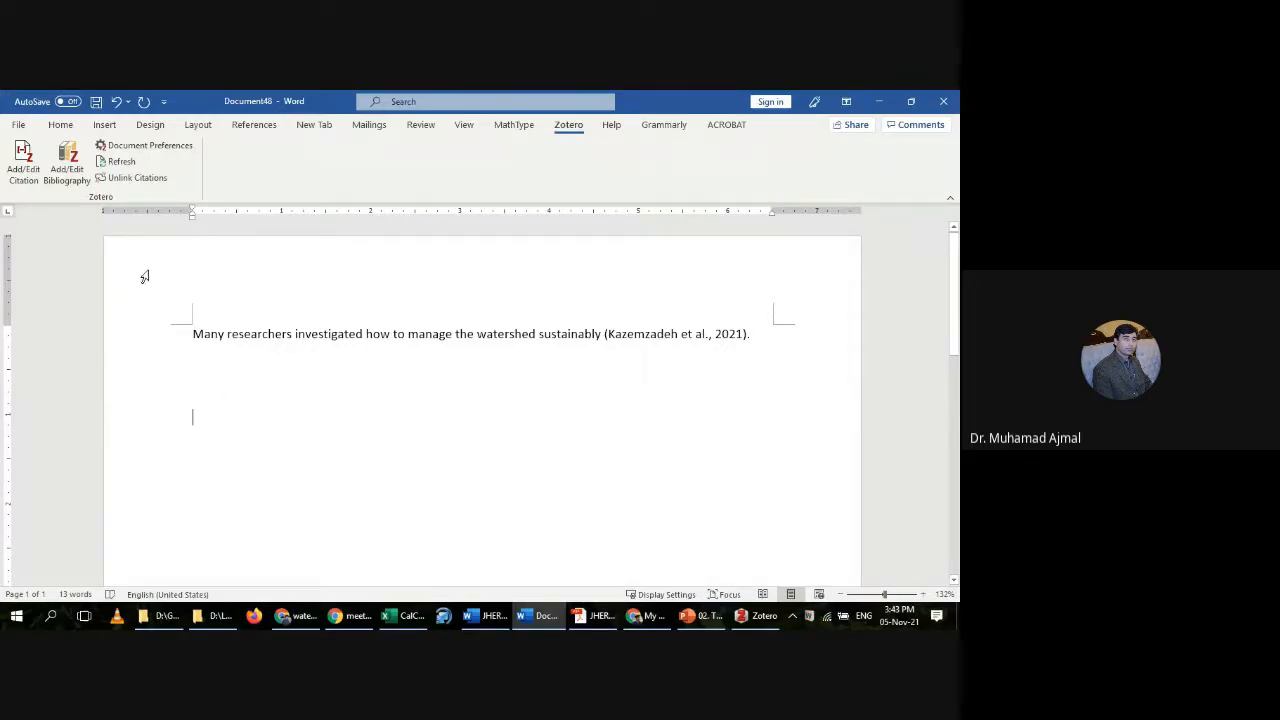
{"action": "left_click", "coordinate": [64, 179]}
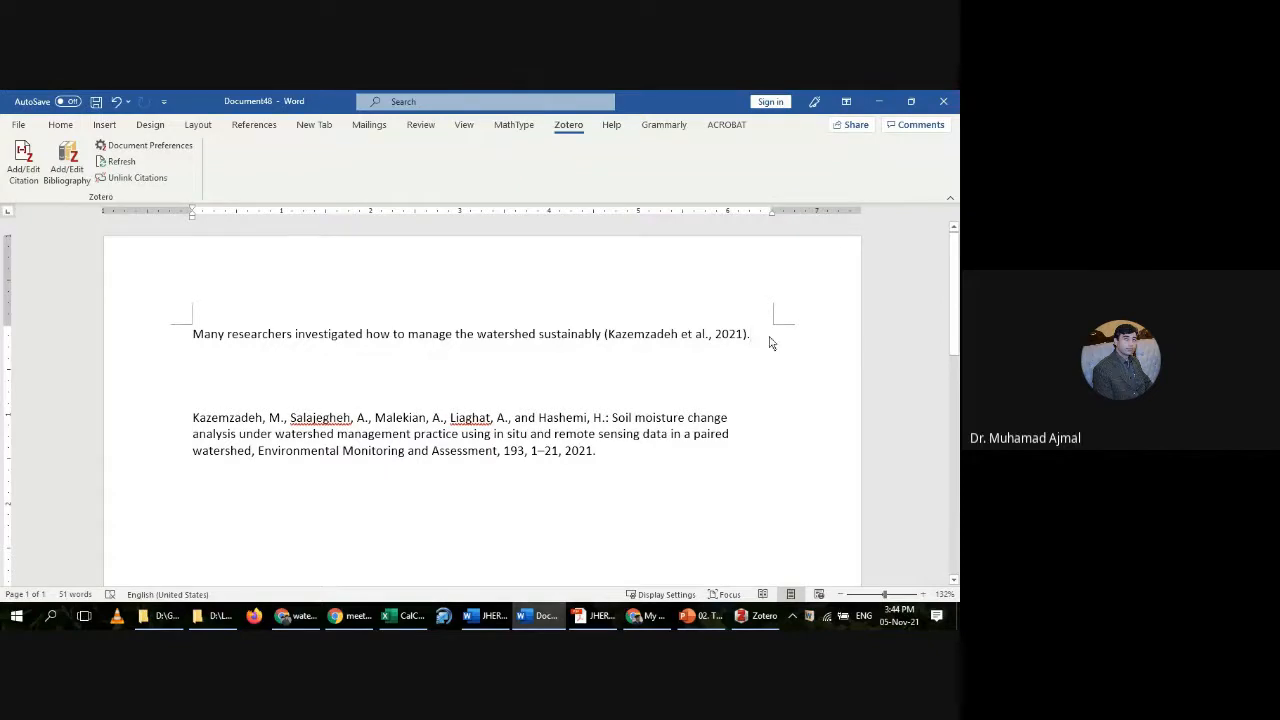
Step: Add the text "Some of the researchers have highlighted few parameters of the watershed" after the first sentence
{"action": "type", "text": "Some "}
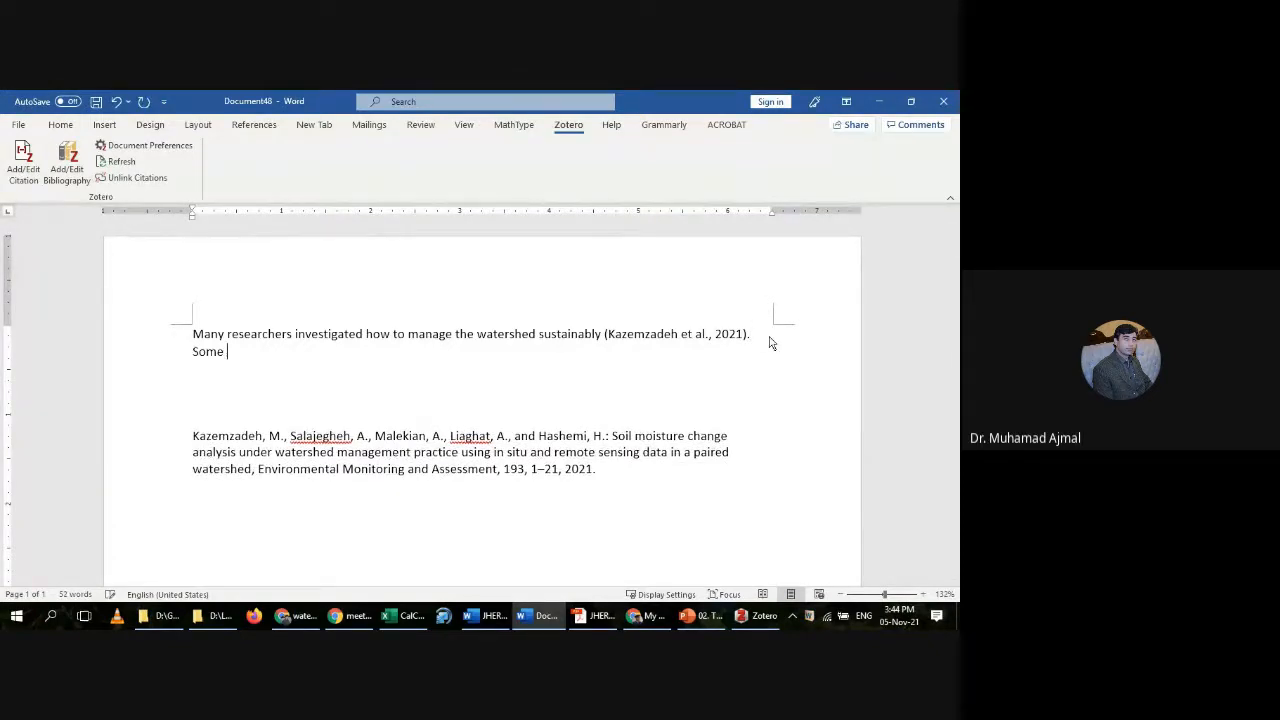
{"action": "type", "text": "of the researchers "}
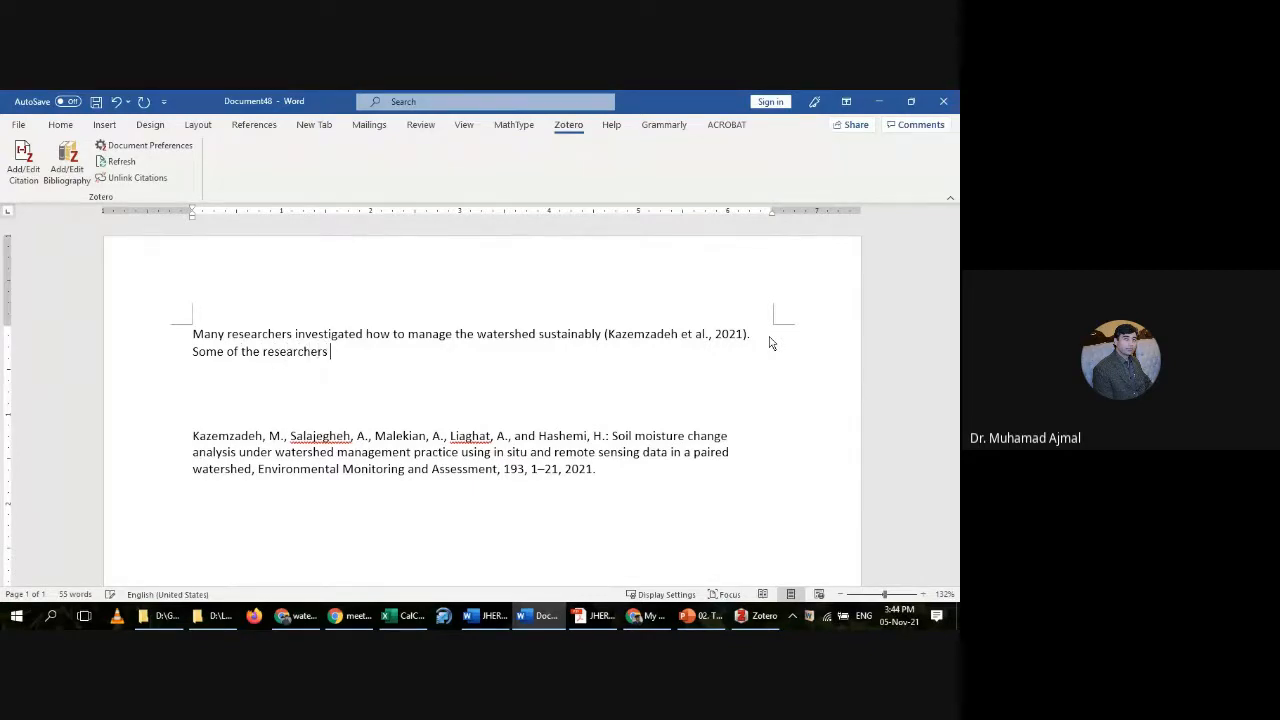
{"action": "type", "text": "have highlighted few paramet"}
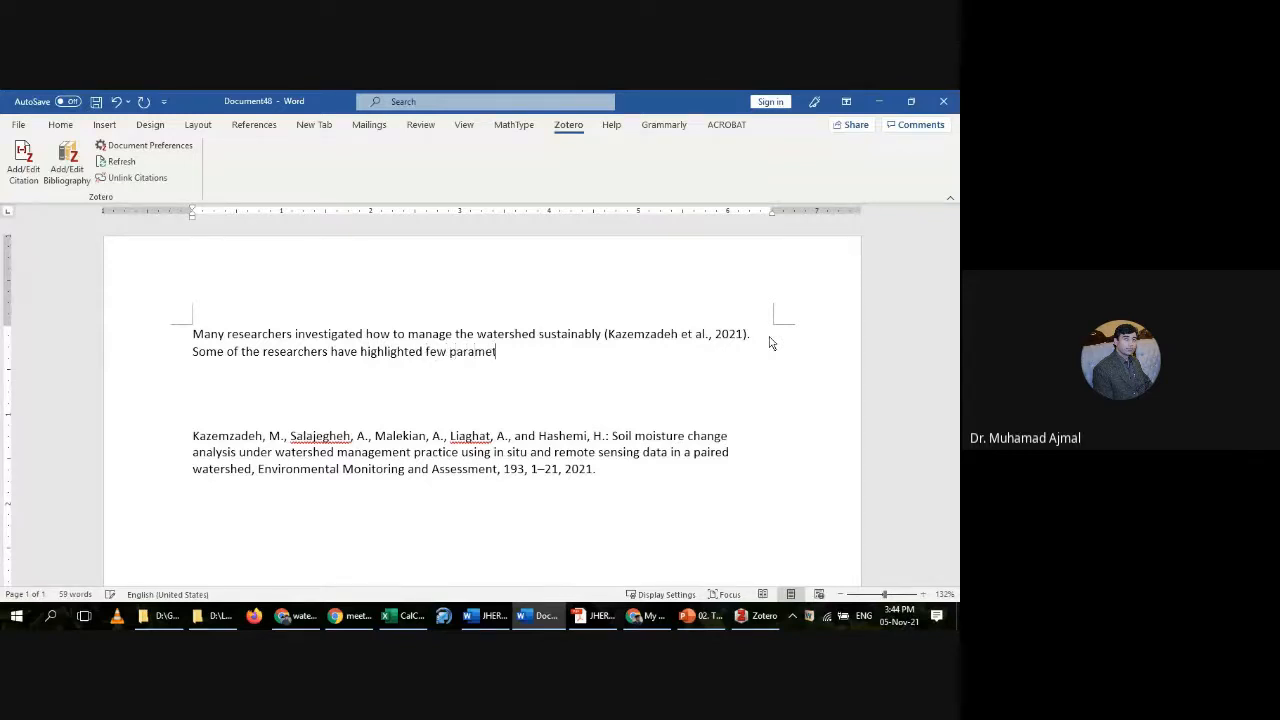
{"action": "type", "text": "ers of the watershed"}
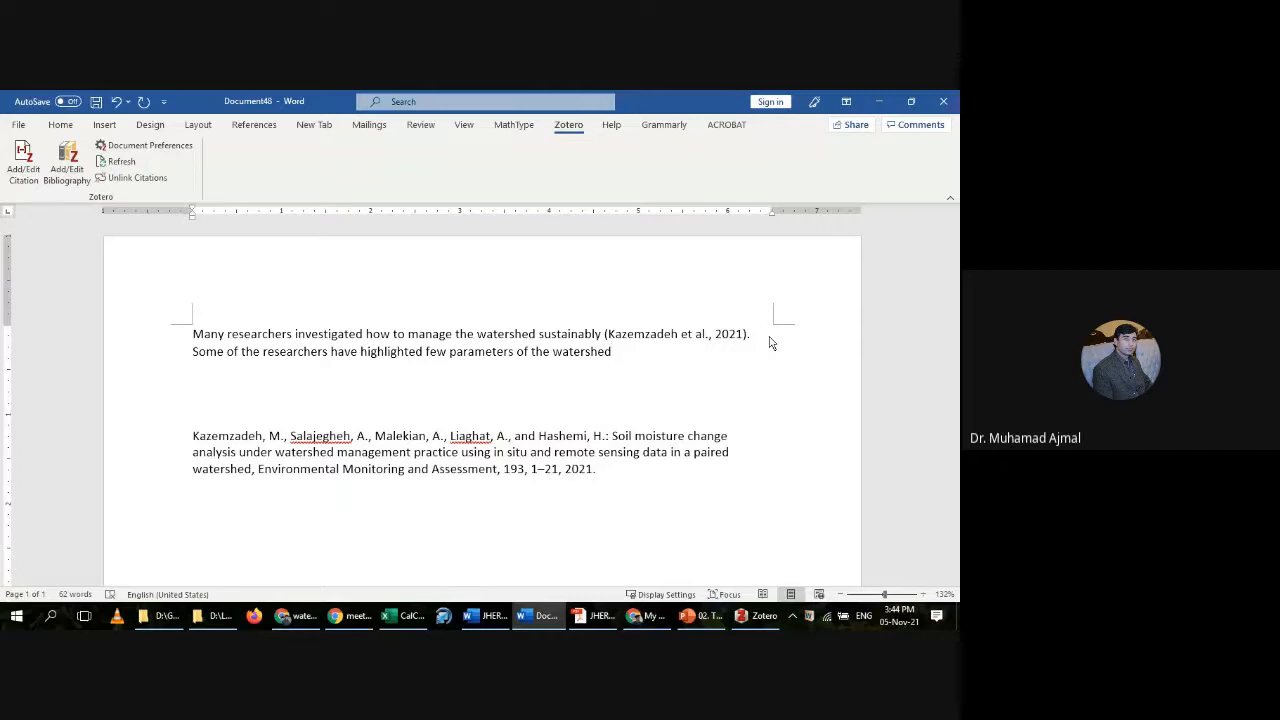
Step: Add "for example" to the second sentence and cite the "Development and Assessment of Watershed Management Indicators" article from the My Thesis collection
{"action": "type", "text": " for example"}
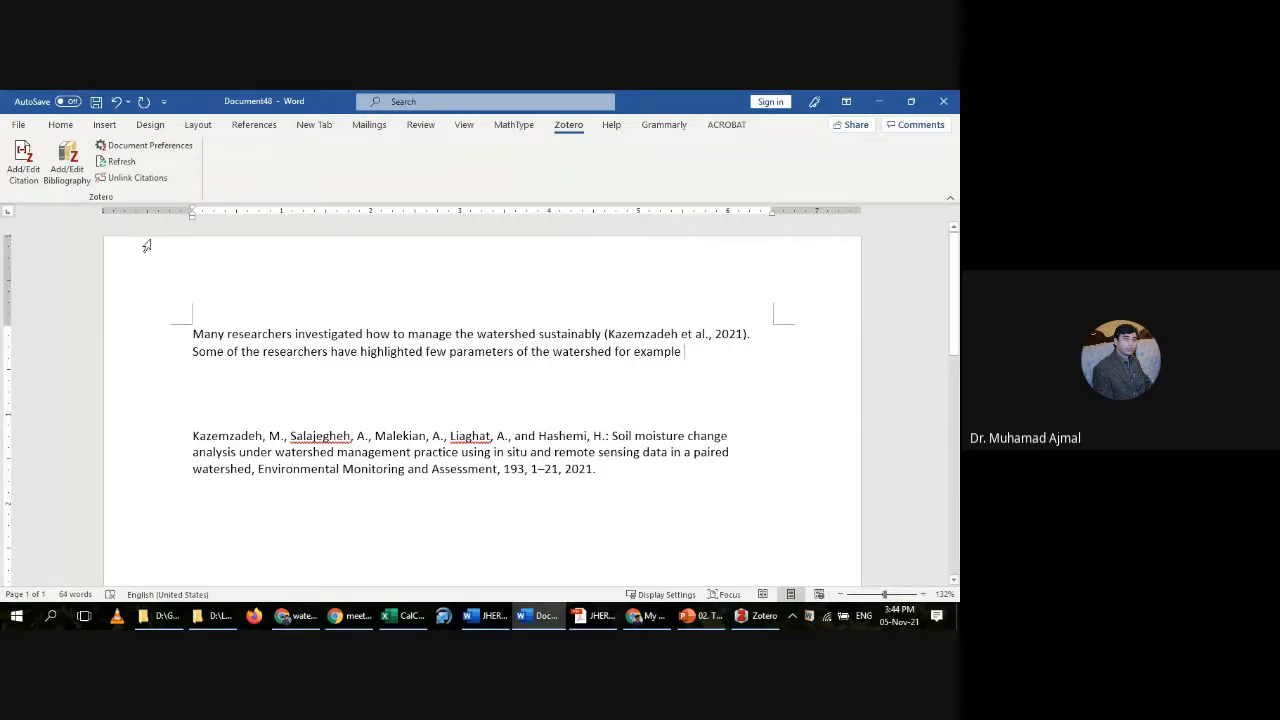
{"action": "left_click", "coordinate": [28, 184]}
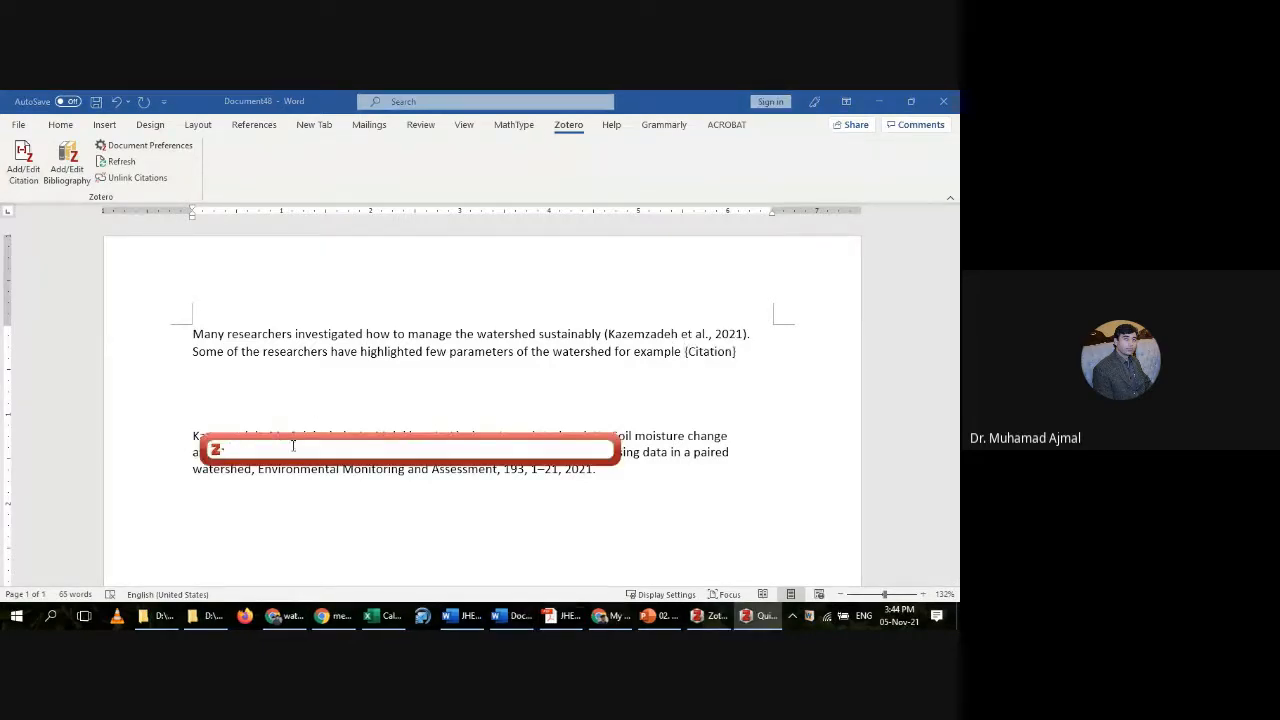
{"action": "left_click", "coordinate": [218, 450]}
{"action": "left_click", "coordinate": [241, 469]}
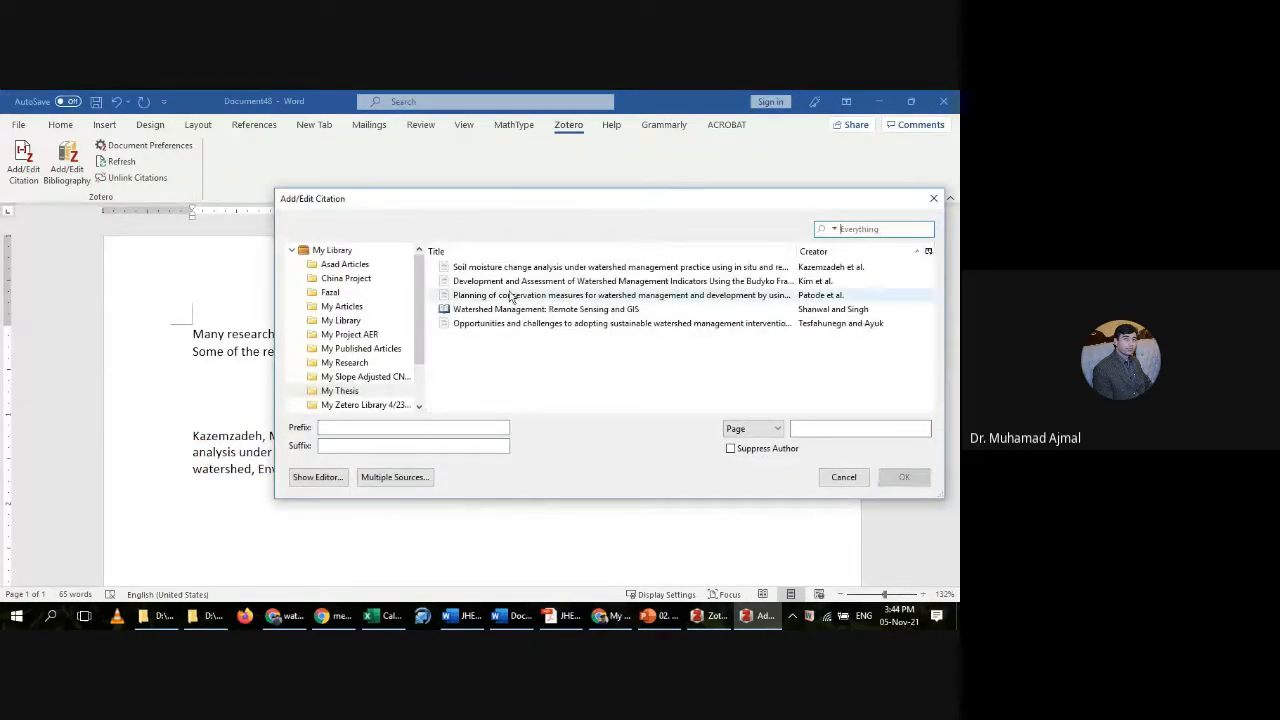
{"action": "left_click", "coordinate": [492, 283]}
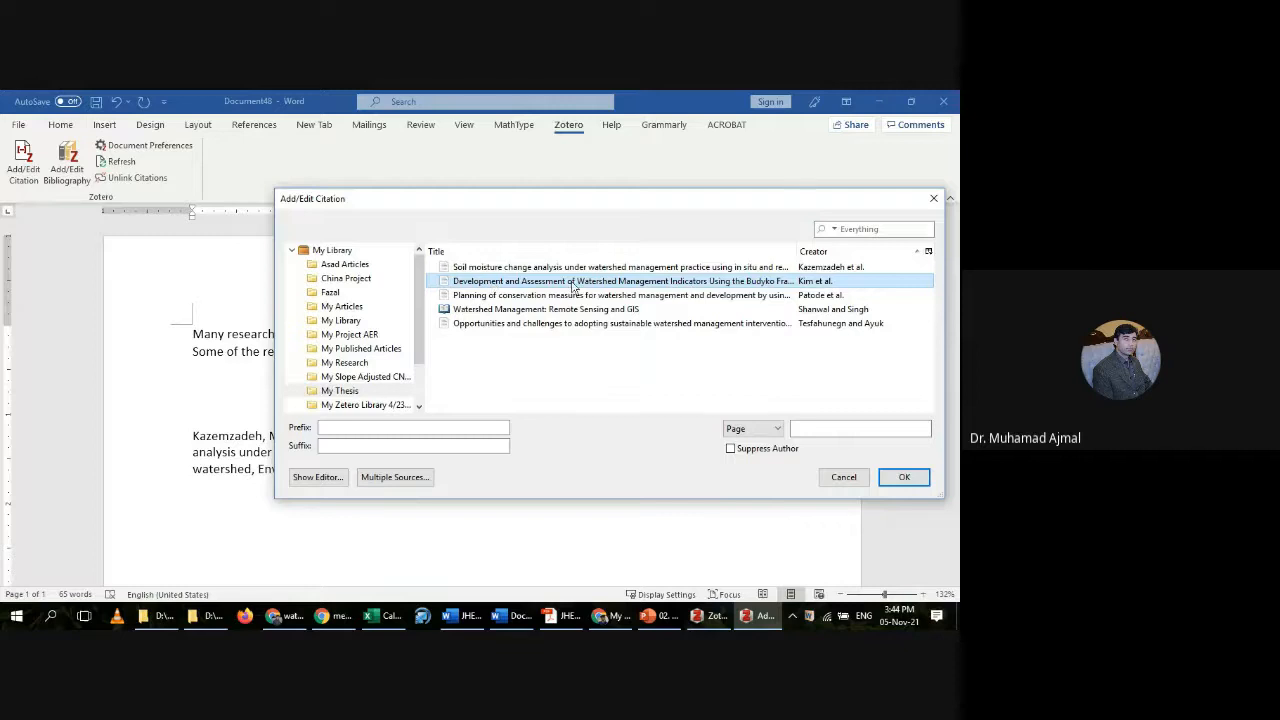
{"action": "left_click", "coordinate": [903, 476]}
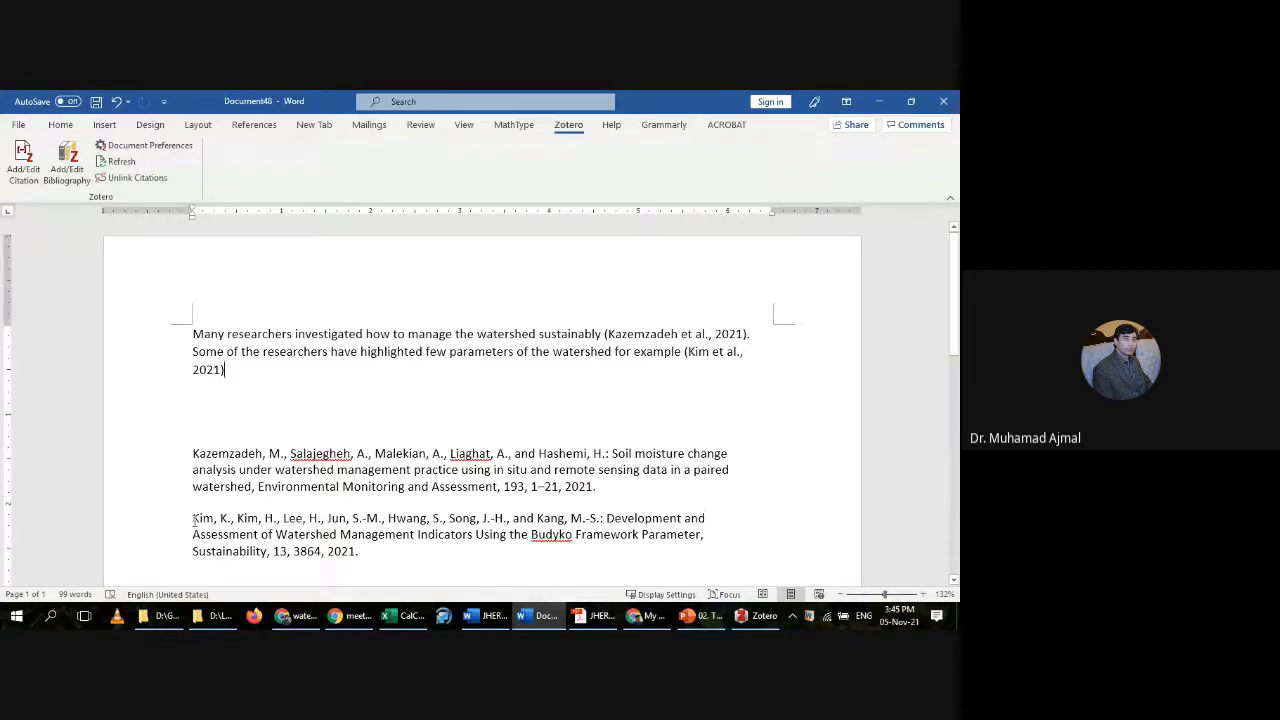
{"action": "left_click_drag", "start_coordinate": [194, 488], "coordinate": [389, 575]}
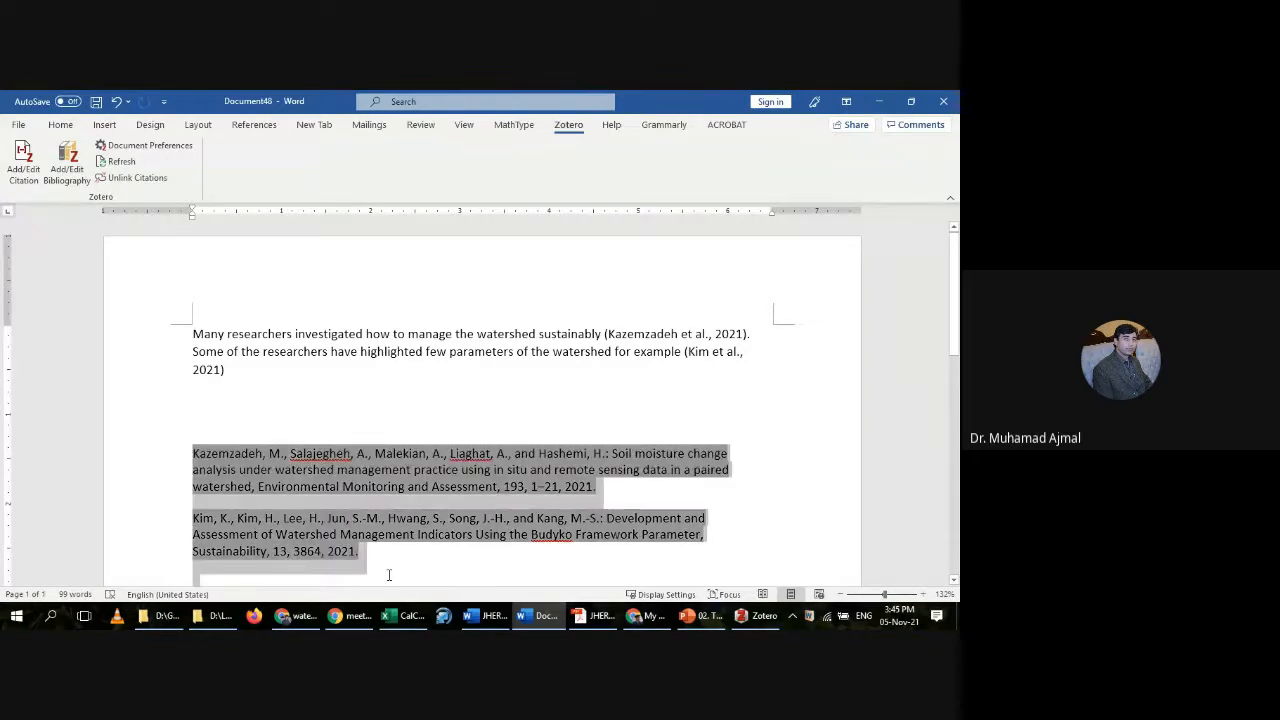
{"action": "left_click", "coordinate": [461, 554]}
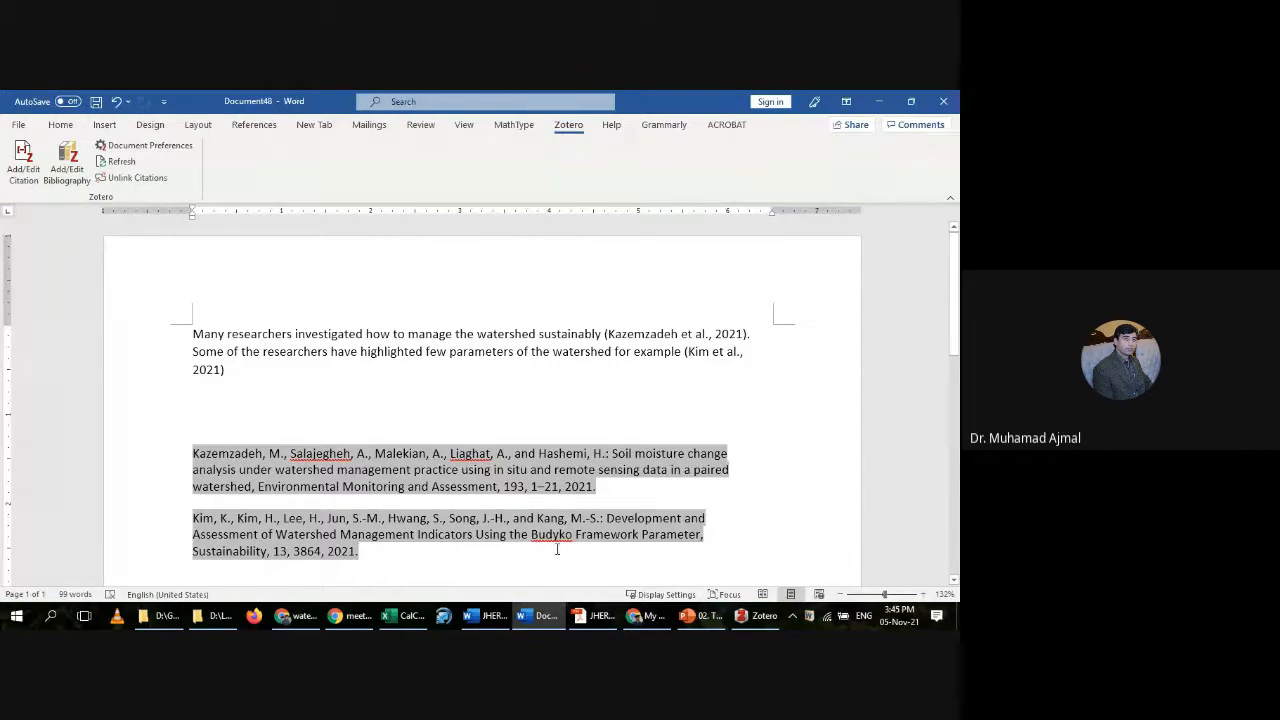
Step: End the second sentence with a period and add "Other have critically pointed out the shortcoming in these types of assessments"
{"action": "left_click", "coordinate": [237, 380]}
{"action": "type", "text": ". Oth"}
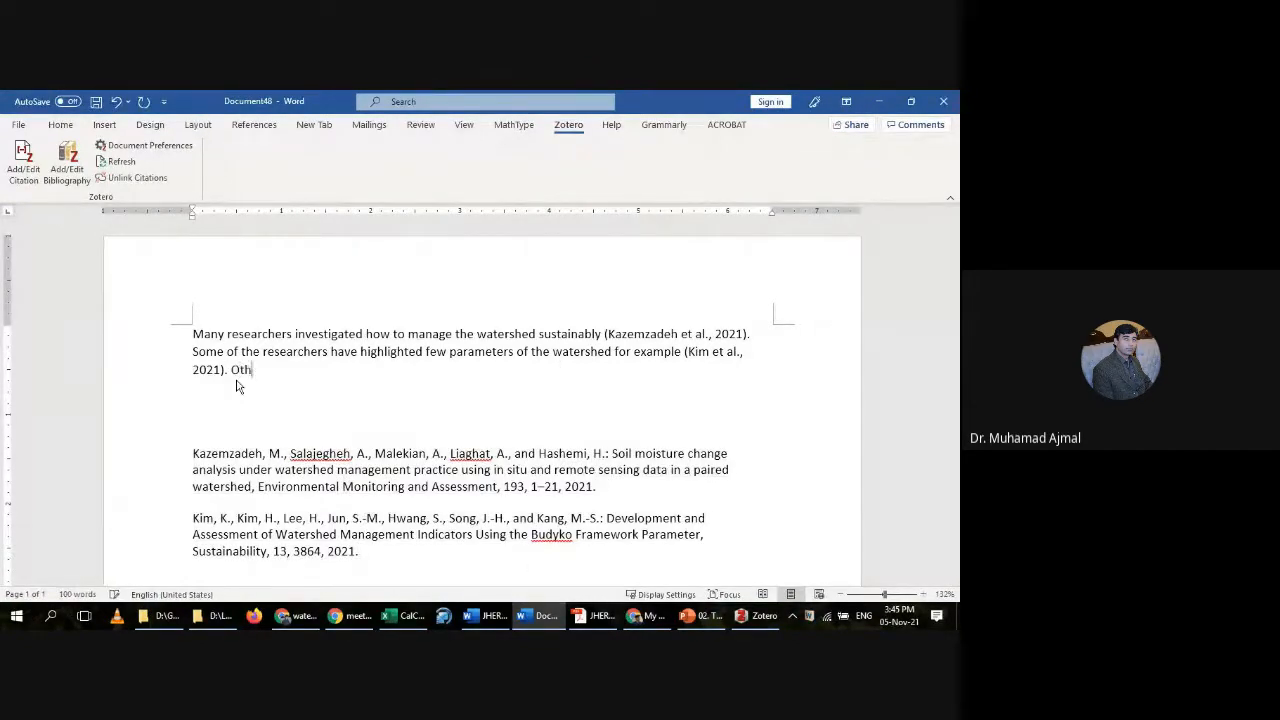
{"action": "type", "text": "erhave"}
{"action": "key", "text": "BackSpace"}
{"action": "key", "text": "BackSpace"}
{"action": "key", "text": "BackSpace"}
{"action": "key", "text": "BackSpace"}
{"action": "key", "text": "BackSpace"}
{"action": "type", "text": "hav est"}
{"action": "key", "text": "BackSpace"}
{"action": "key", "text": "BackSpace"}
{"action": "key", "text": "BackSpace"}
{"action": "key", "text": "BackSpace"}
{"action": "type", "text": "e critically pointed out "}
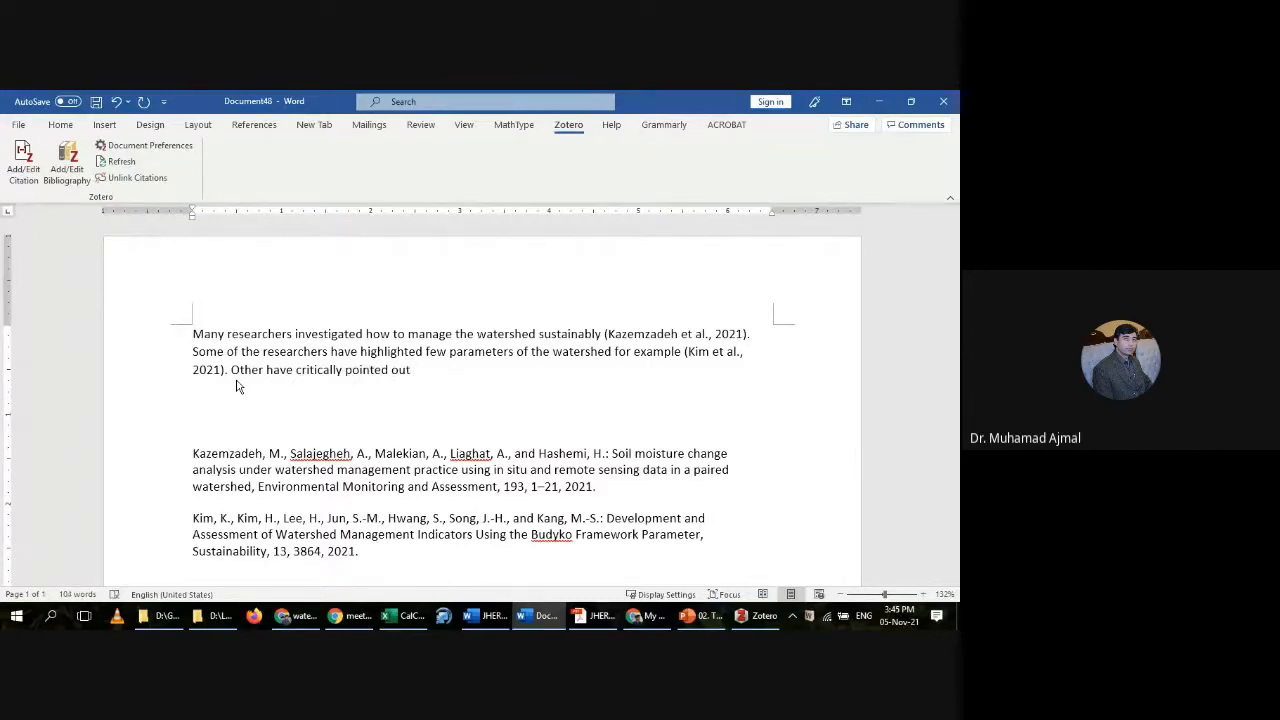
{"action": "type", "text": "the shortcoming in th"}
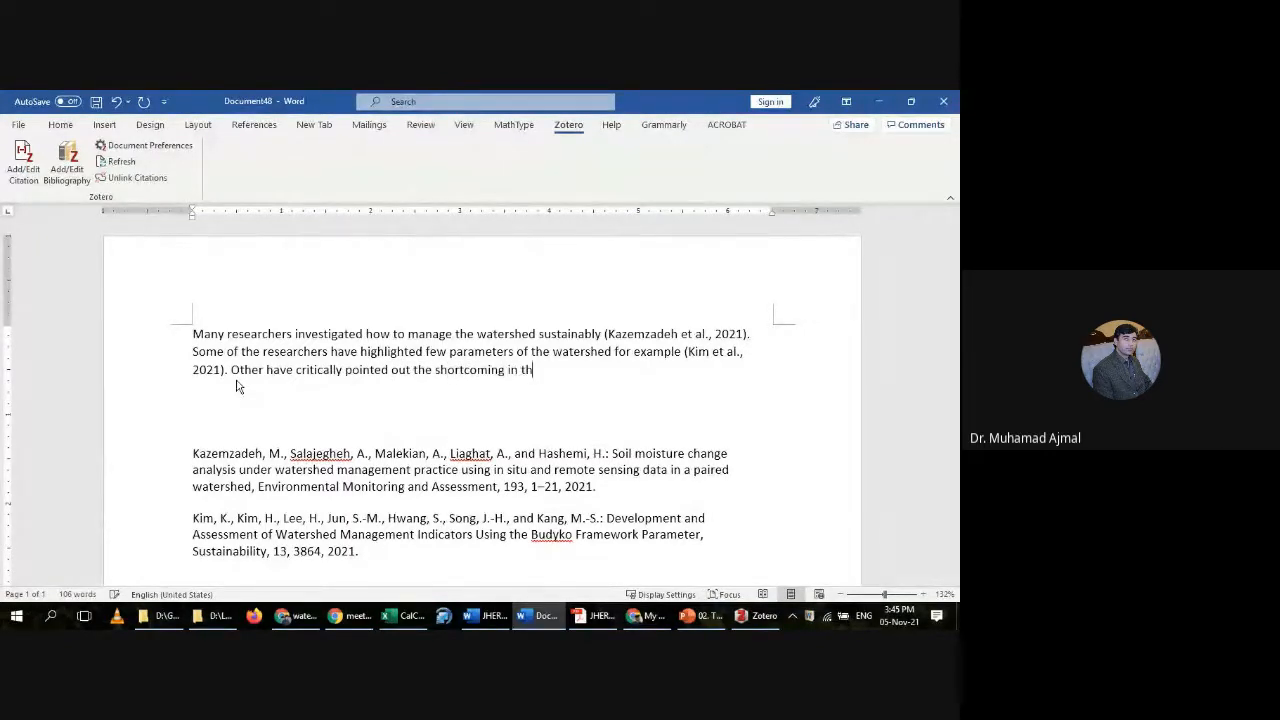
{"action": "type", "text": "ese types of a"}
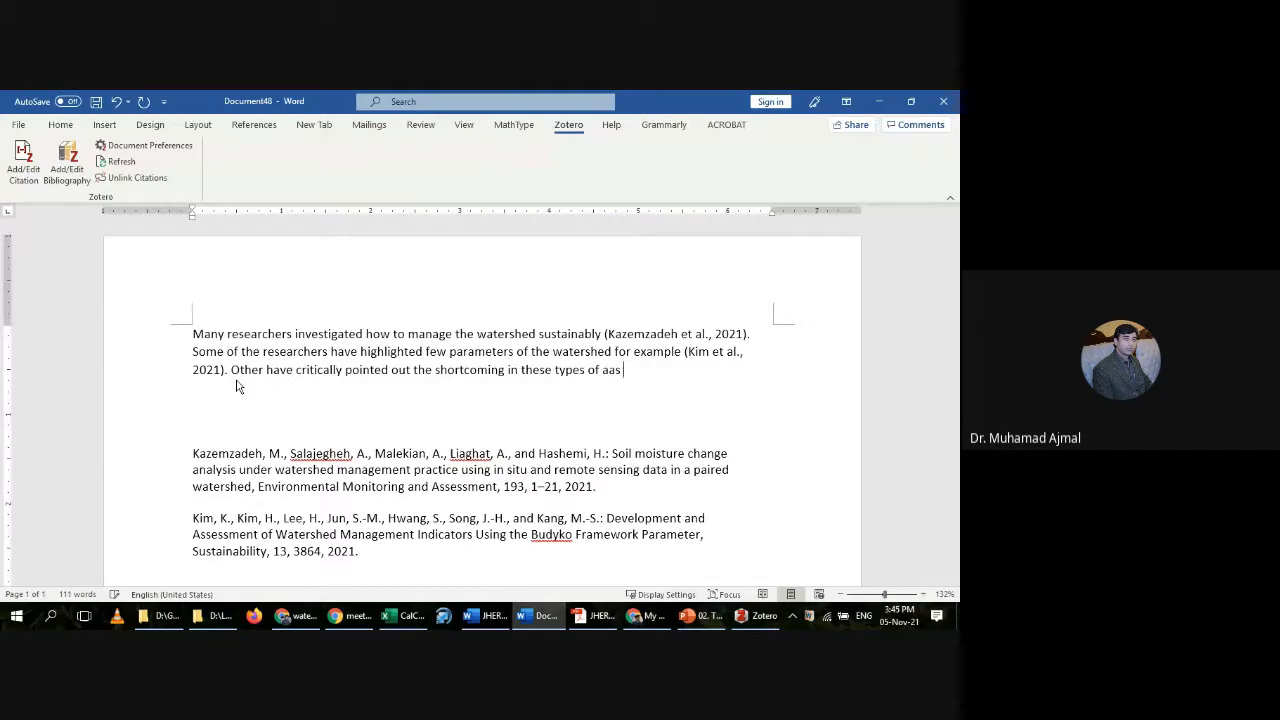
{"action": "type", "text": "ssessments"}
Step: Cite "Watershed Management: Remote Sensing and GIS" from the My Thesis collection in Zotero's Classic View, and end the third sentence with a period
{"action": "left_click", "coordinate": [24, 170]}
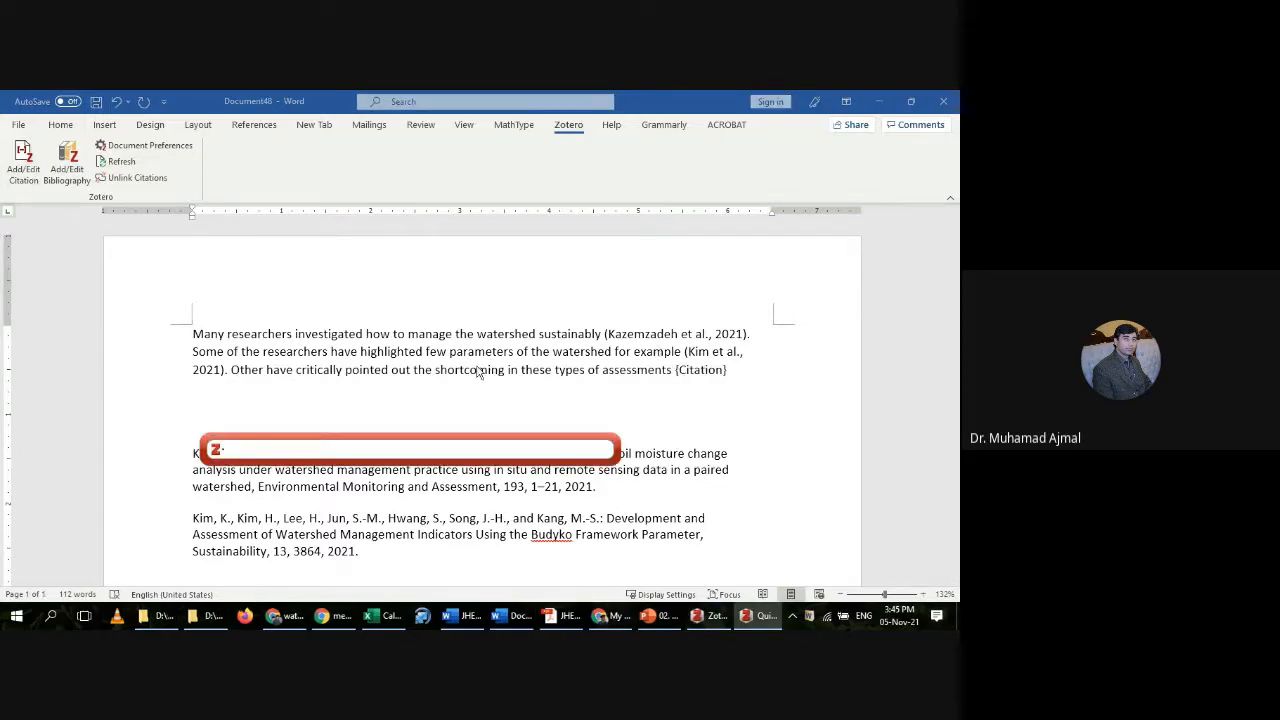
{"action": "left_click", "coordinate": [234, 469]}
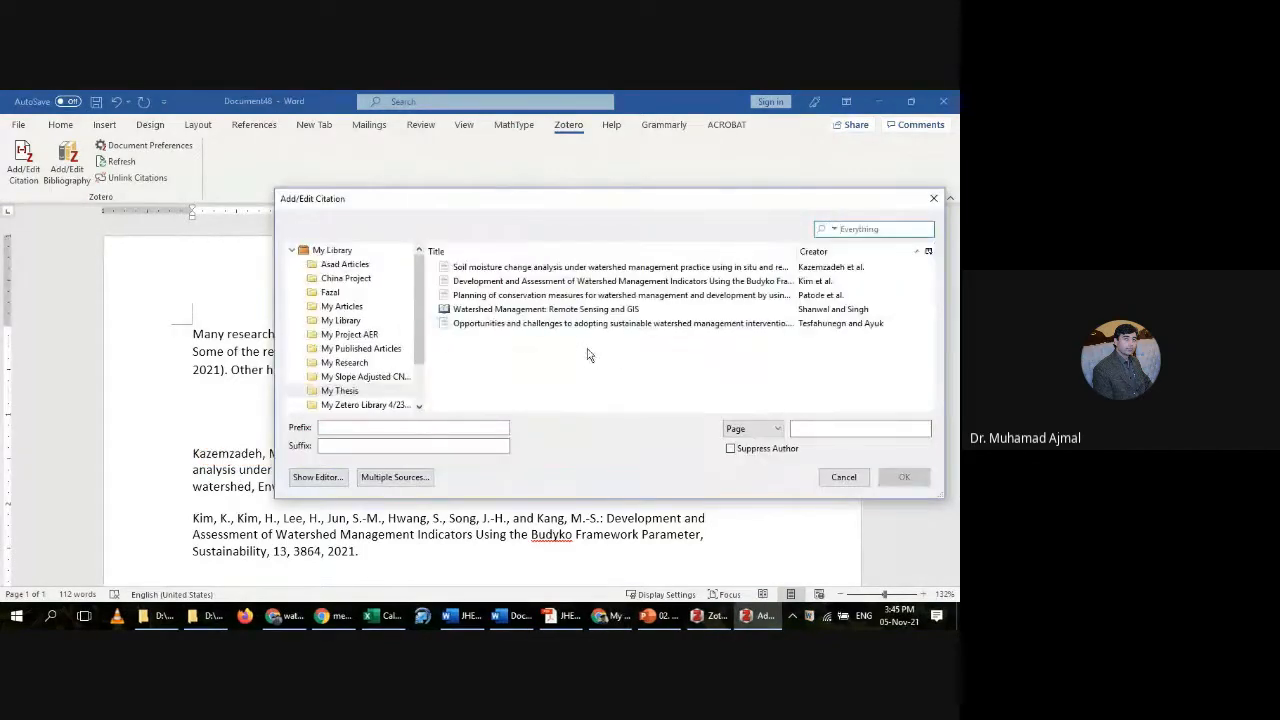
{"action": "left_click", "coordinate": [493, 312]}
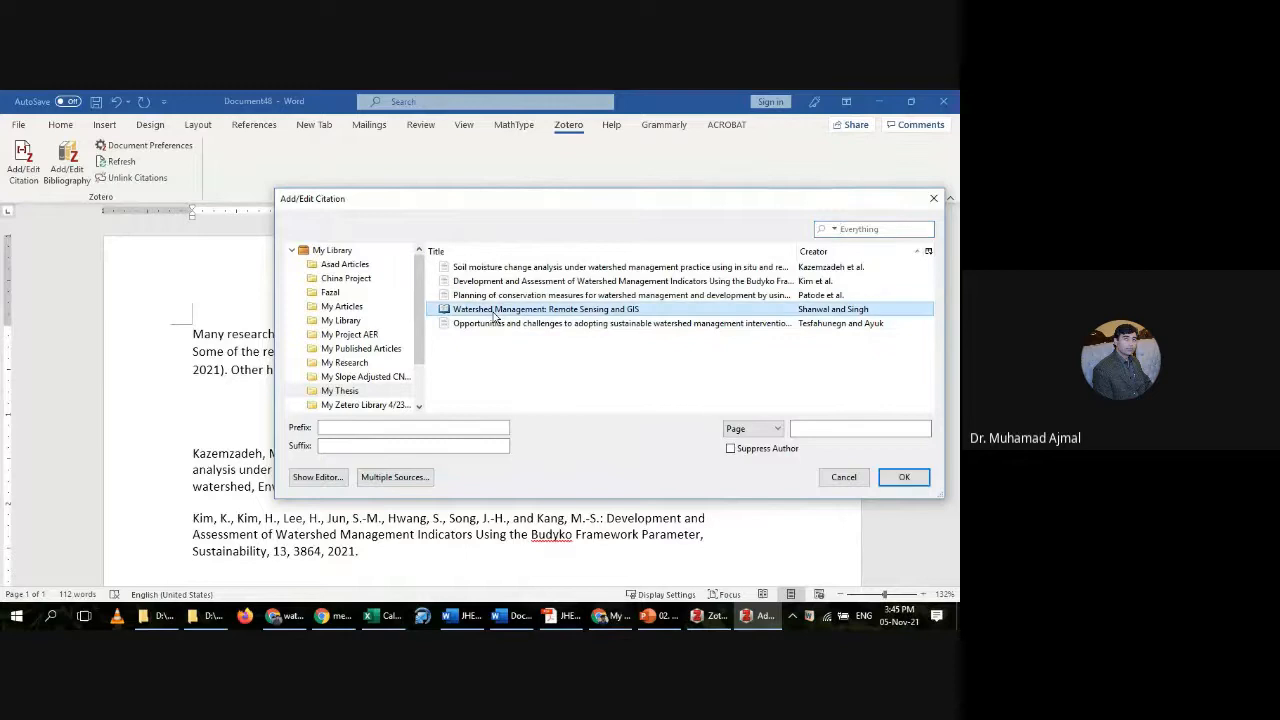
{"action": "left_click", "coordinate": [900, 477]}
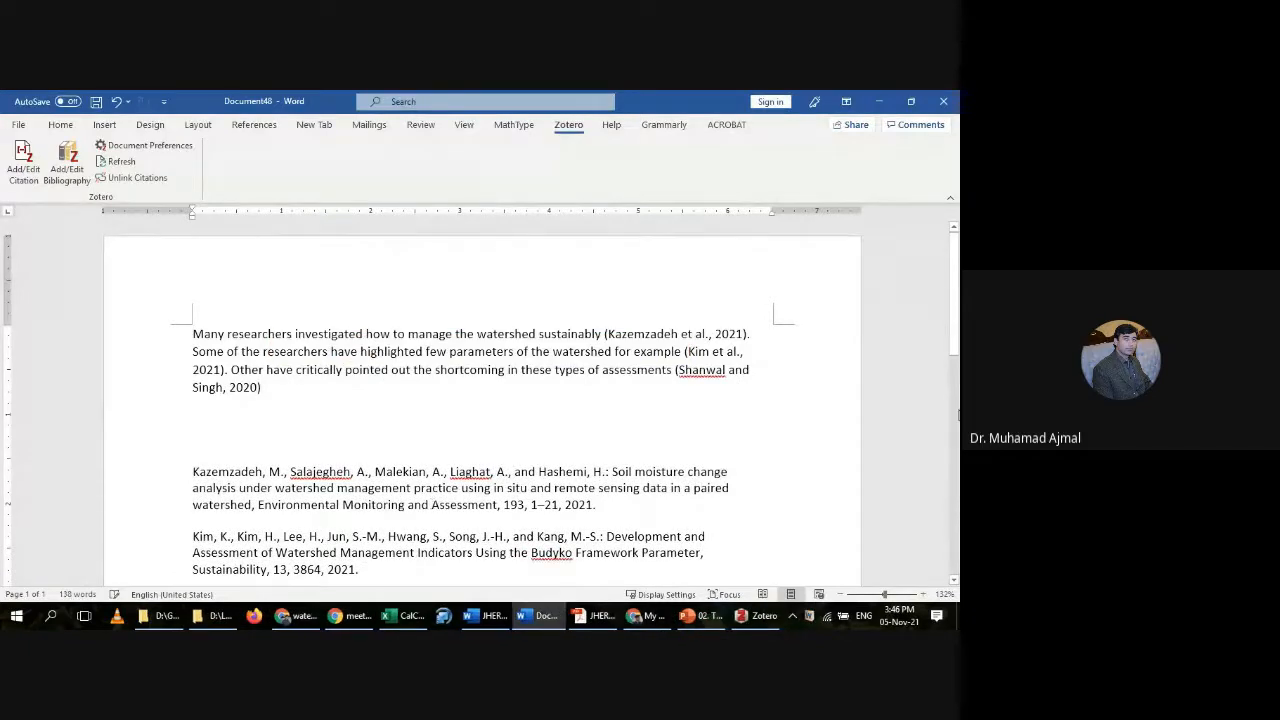
{"action": "scroll", "coordinate": [149, 526], "scroll_direction": "down", "scroll_amount": 1}
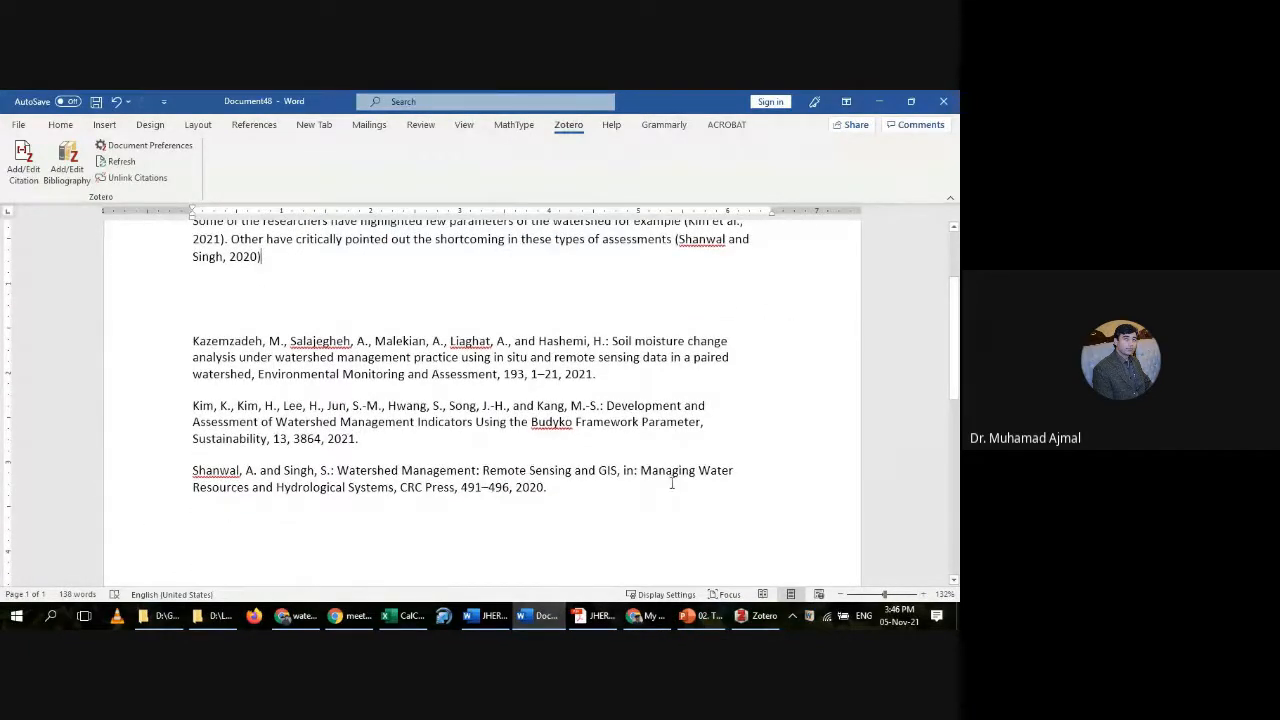
{"action": "type", "text": "."}
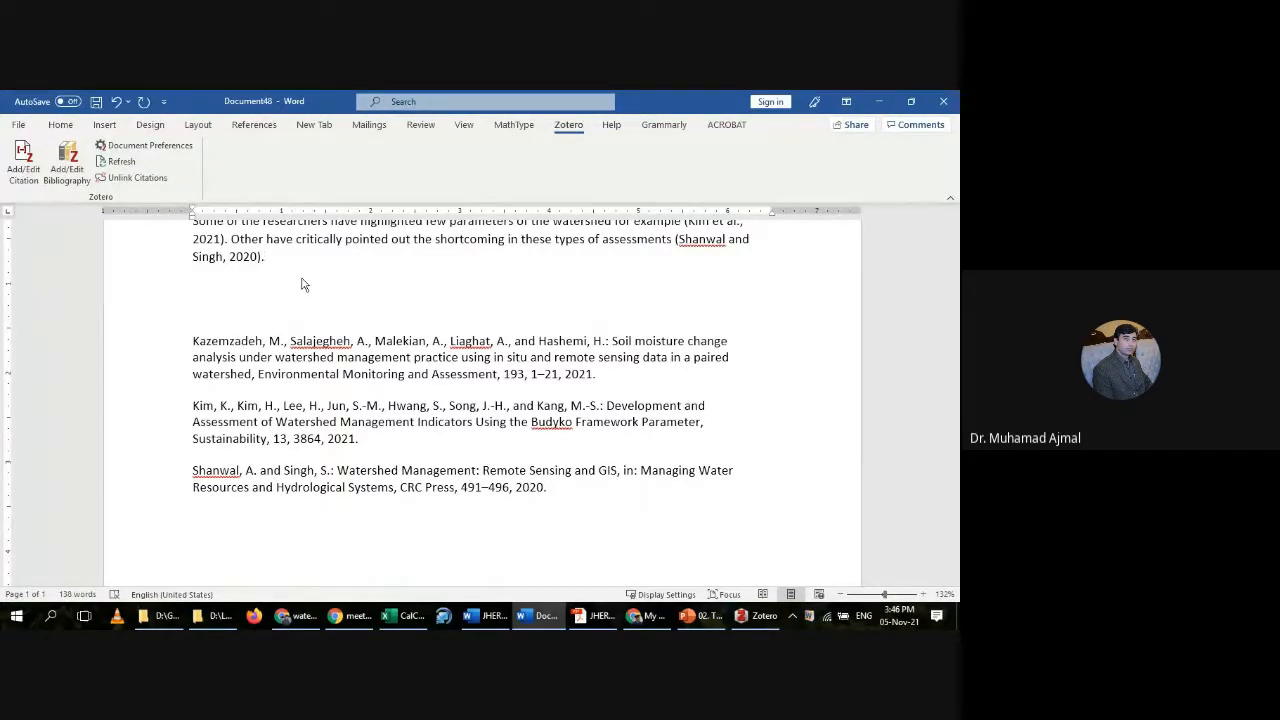
Step: Add the text "It was concluded to have a very comprehensive study in this domain" as the fourth sentence
{"action": "type", "text": " As"}
{"action": "key", "text": "BackSpace"}
{"action": "type", "text": "It was concluded to have a very compre"}
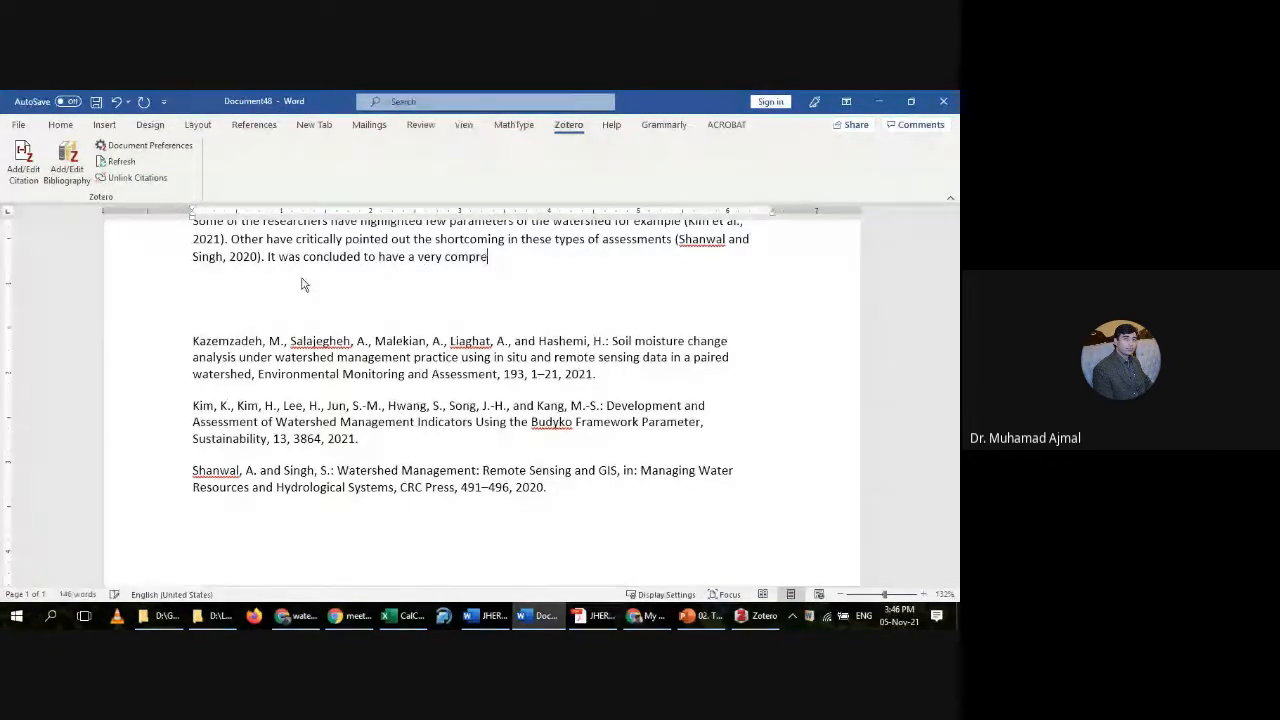
{"action": "type", "text": "hensive stu"}
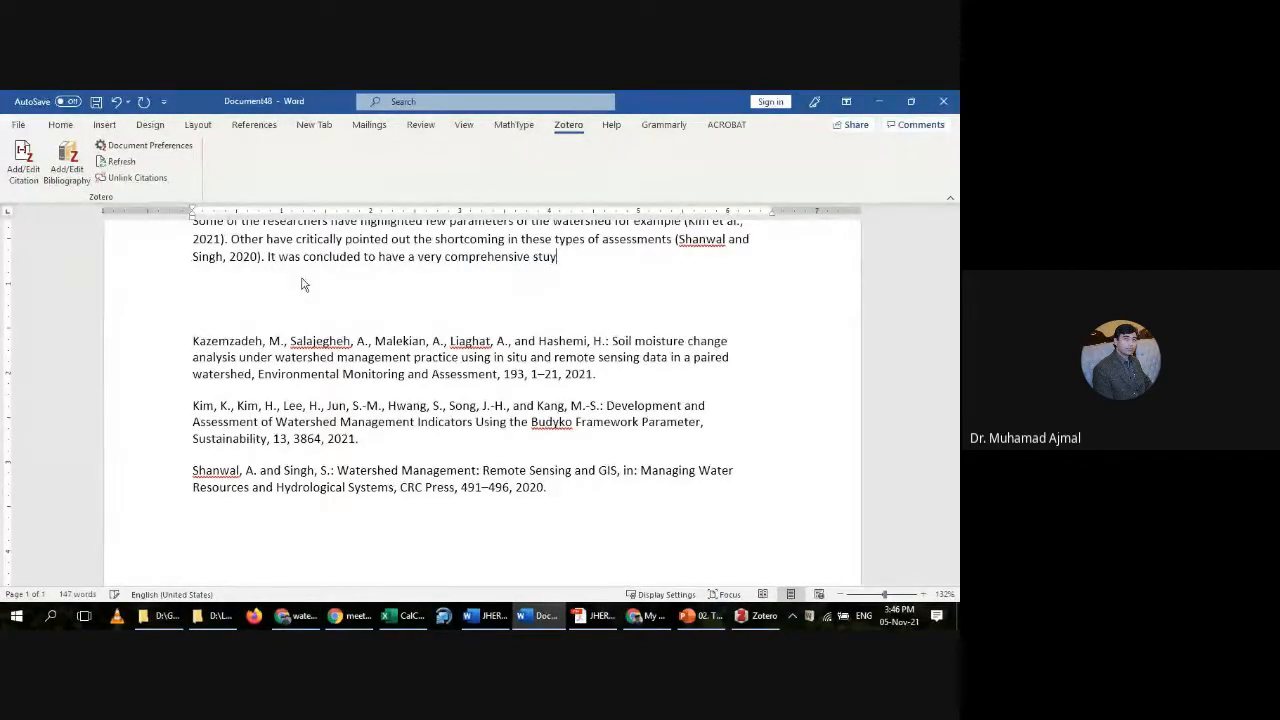
{"action": "type", "text": "dy"}
{"action": "key", "text": "BackSpace"}
{"action": "key", "text": "BackSpace"}
{"action": "type", "text": "in this domain"}
Step: Cite the "Opportunities and challenges to adopting sustainable watershed management" article, review the bibliography, and end the fourth sentence with a period
{"action": "left_click", "coordinate": [23, 158]}
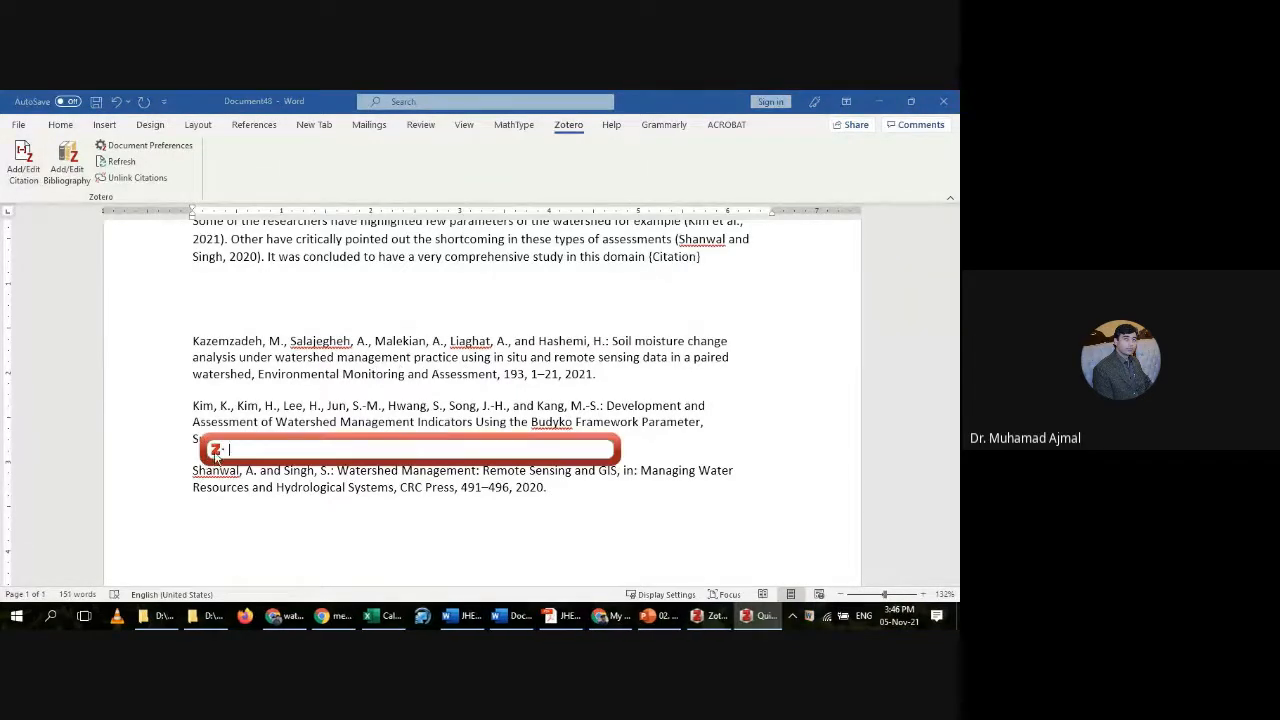
{"action": "left_click", "coordinate": [217, 450]}
{"action": "left_click", "coordinate": [252, 469]}
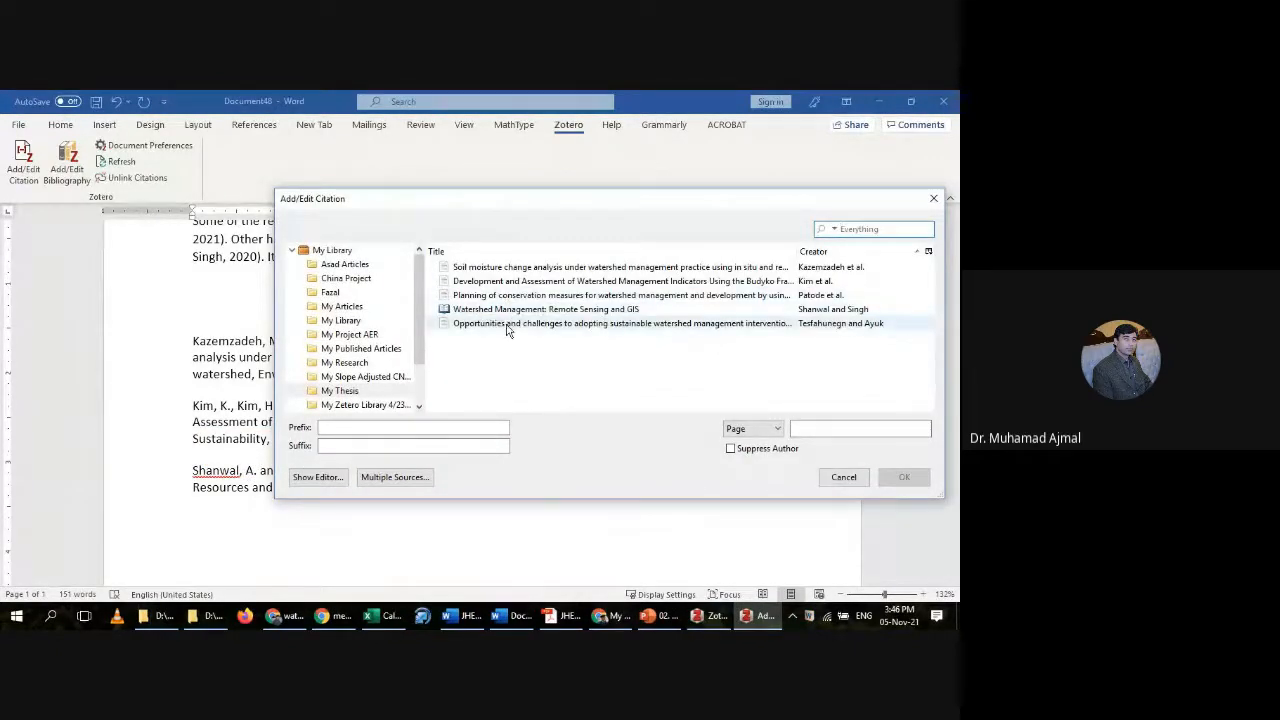
{"action": "left_click", "coordinate": [508, 323]}
{"action": "left_click", "coordinate": [904, 477]}
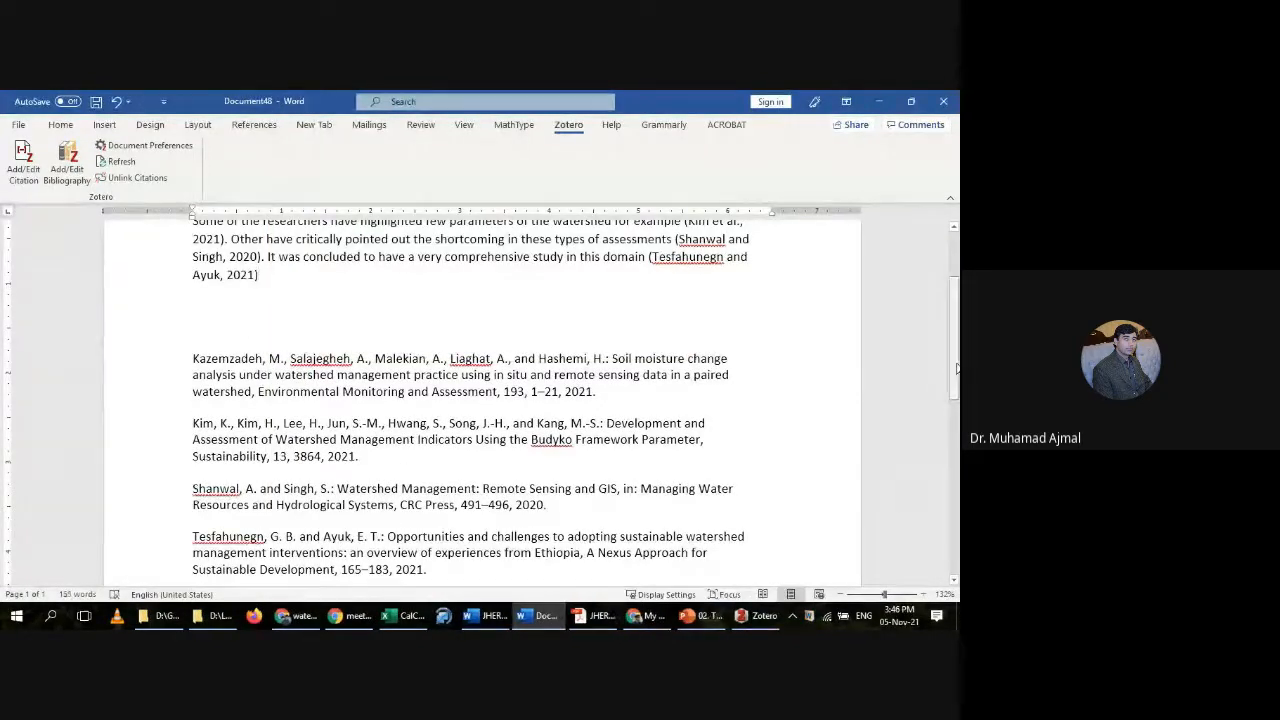
{"action": "scroll", "coordinate": [491, 325], "scroll_direction": "up", "scroll_amount": 2}
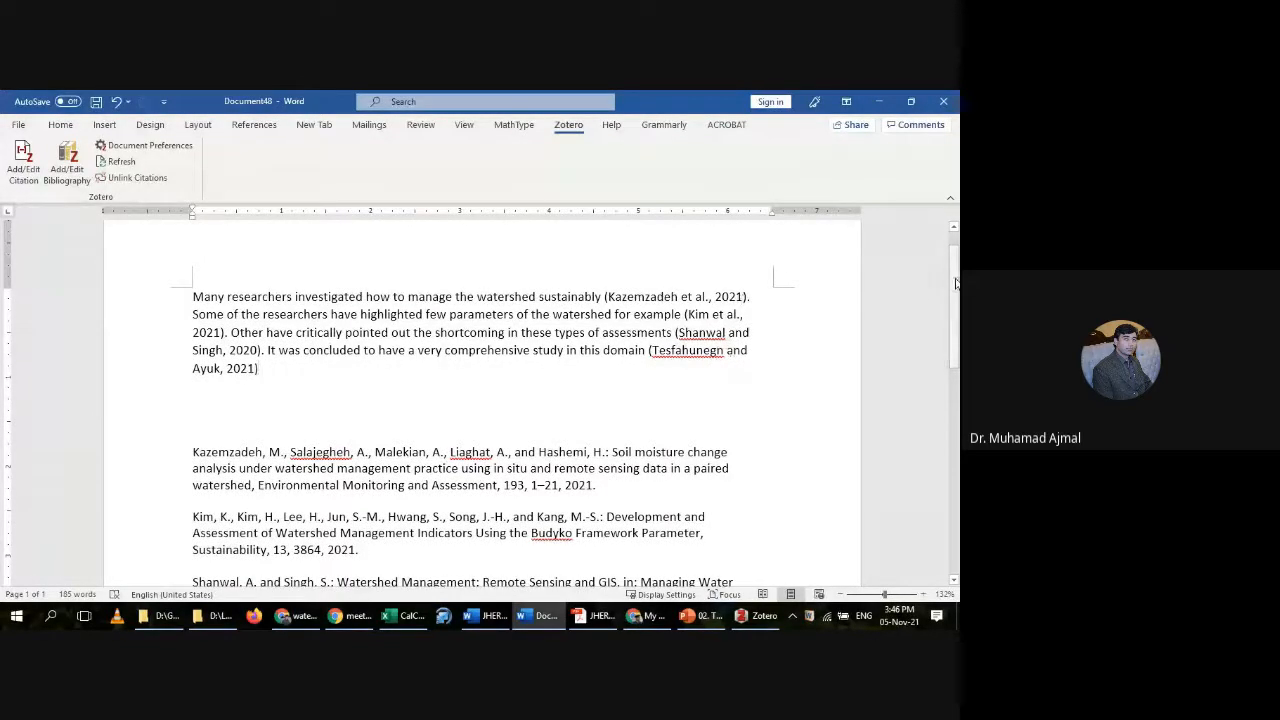
{"action": "scroll", "coordinate": [481, 357], "scroll_direction": "down", "scroll_amount": 3}
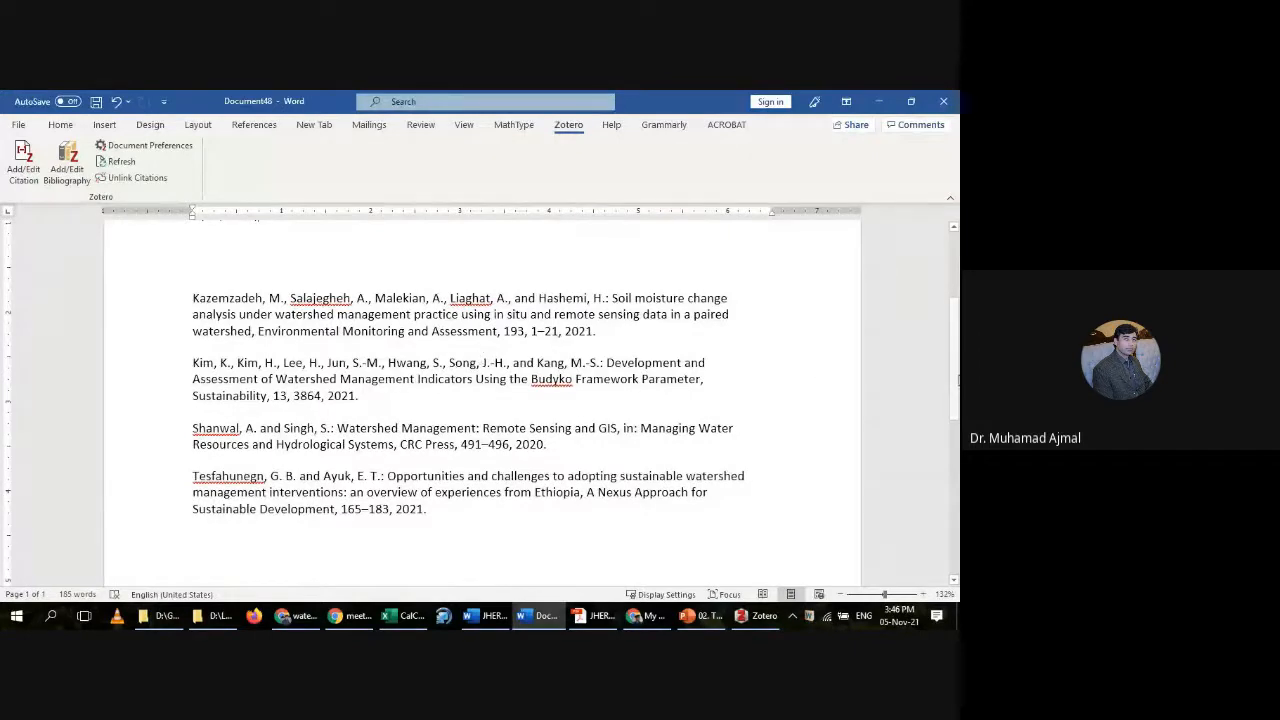
{"action": "scroll", "coordinate": [955, 348], "scroll_direction": "up", "scroll_amount": 2}
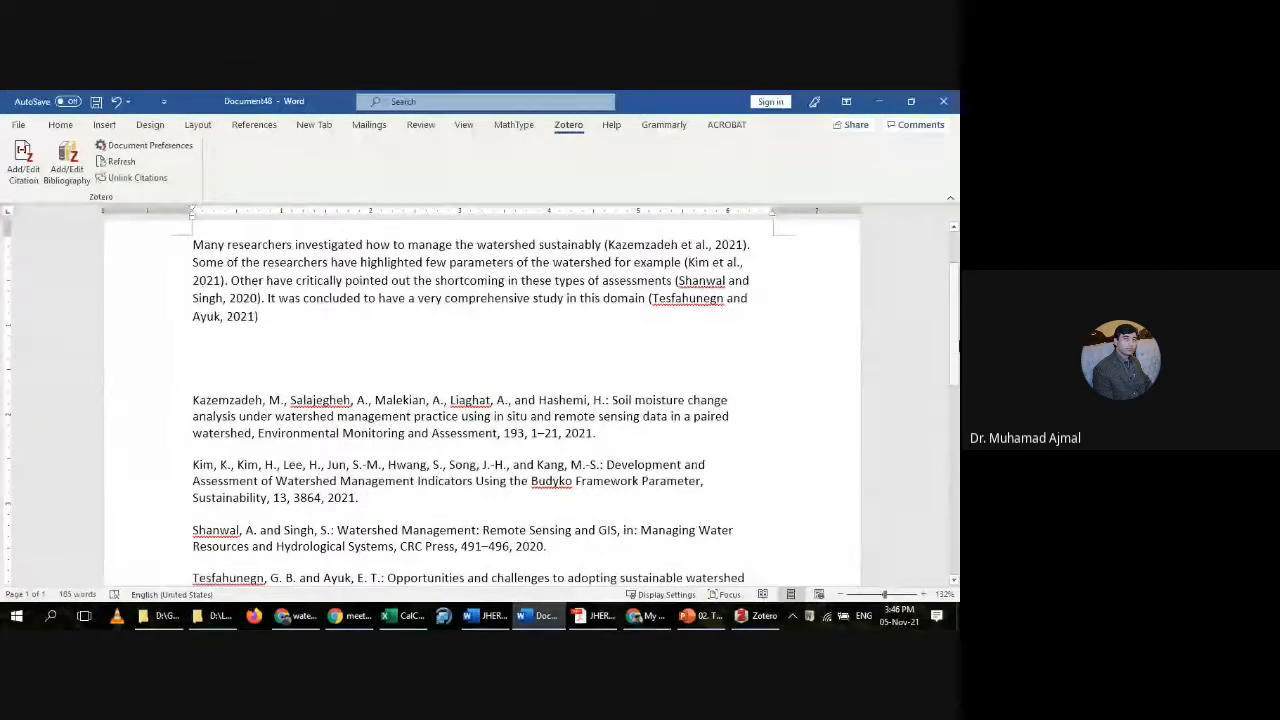
{"action": "type", "text": "."}
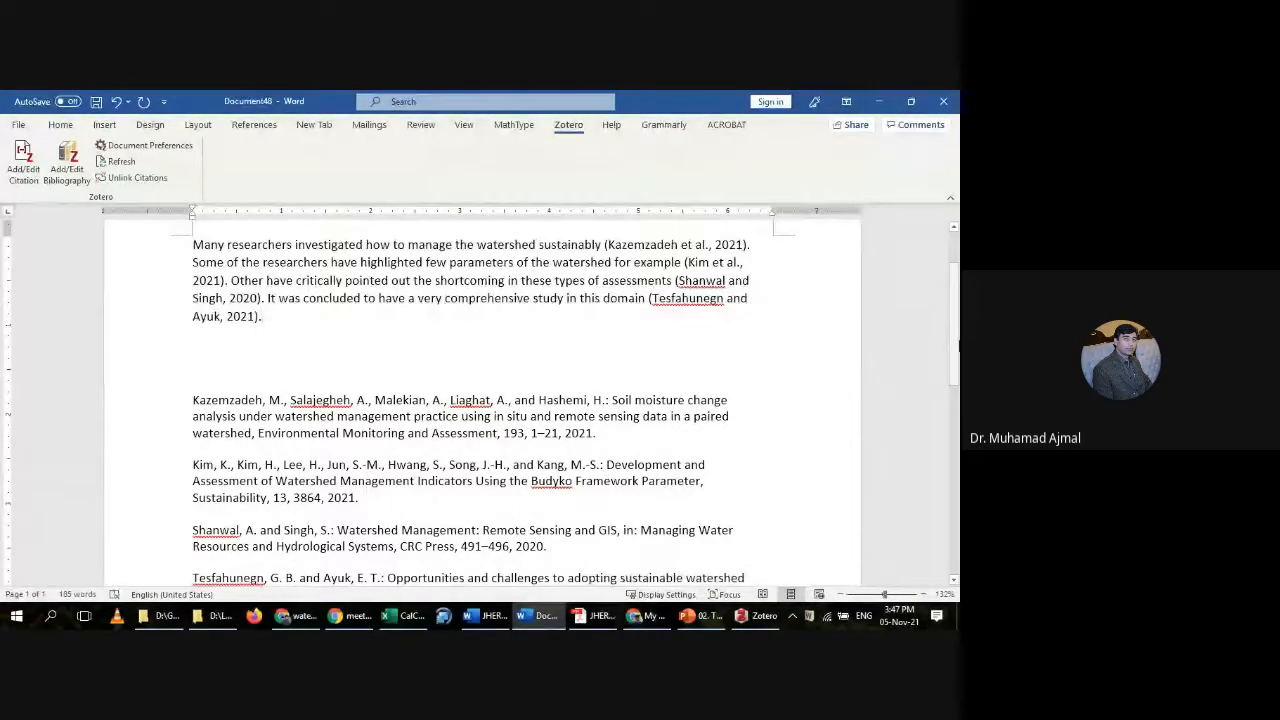
Step: Change the document's Zotero citation style to Engineering Structures and check the in-text citations against the bibliography
{"action": "left_click", "coordinate": [152, 151]}
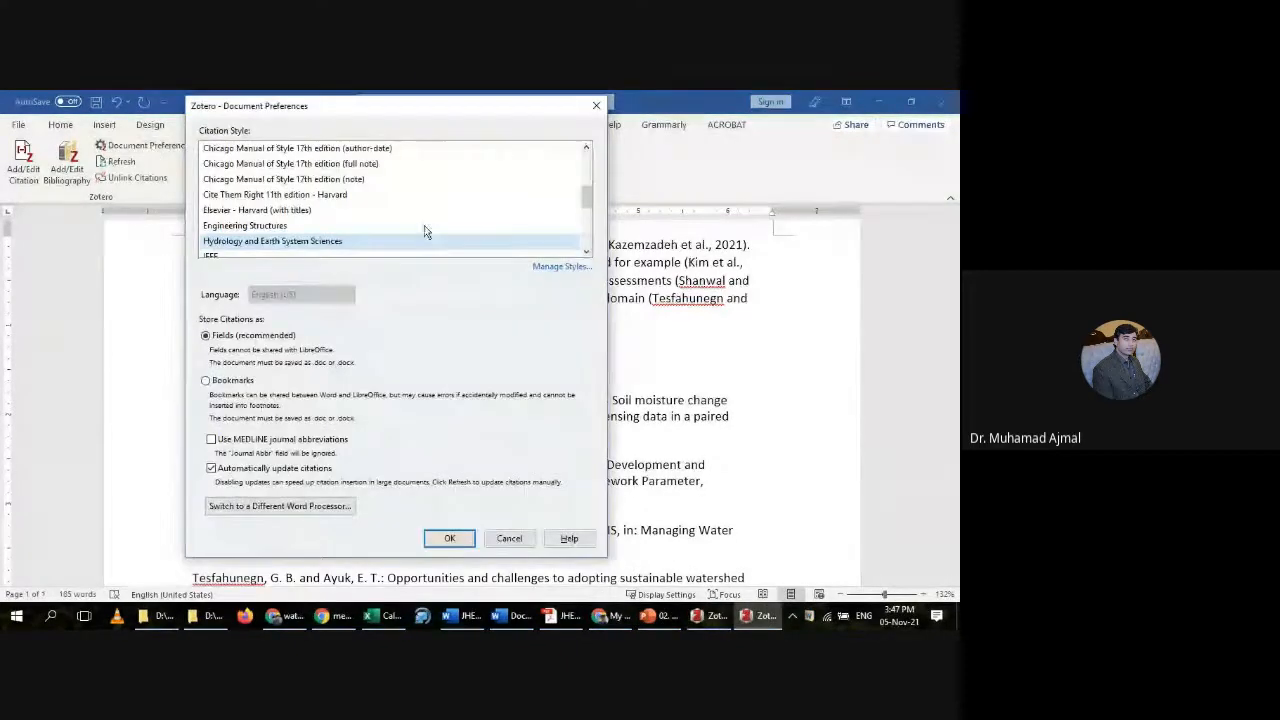
{"action": "left_click", "coordinate": [250, 229]}
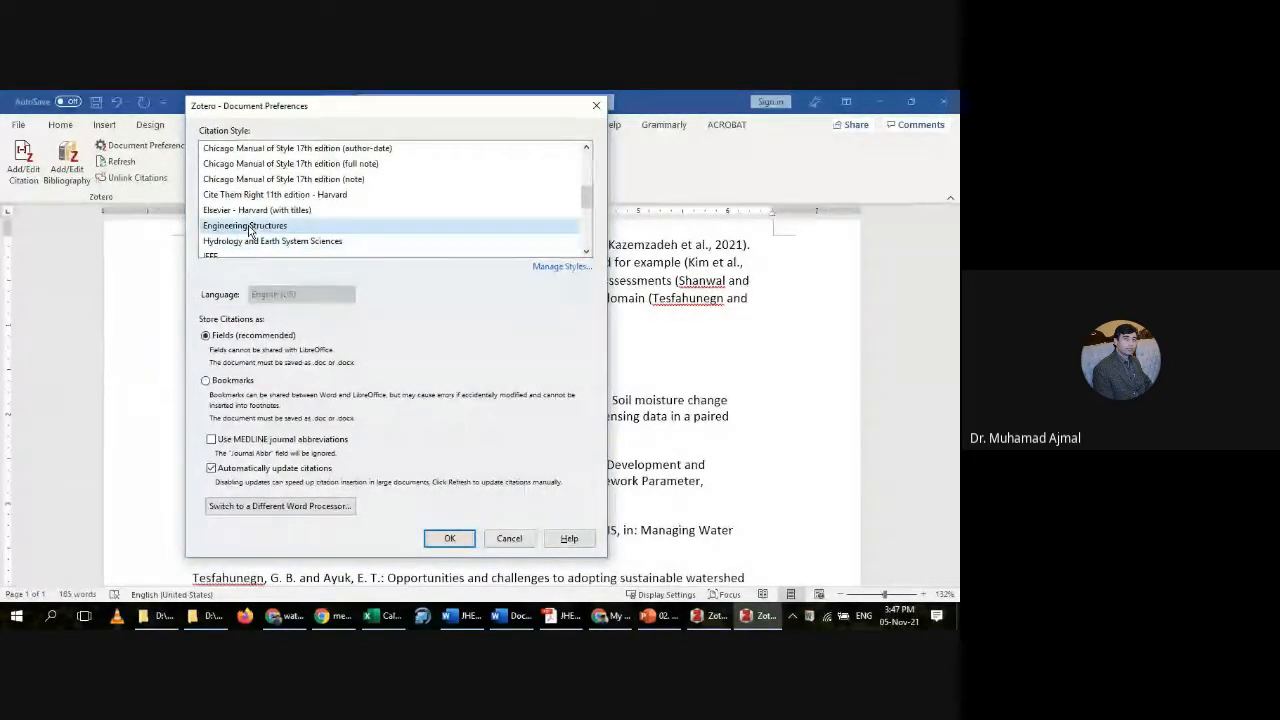
{"action": "left_click", "coordinate": [445, 538]}
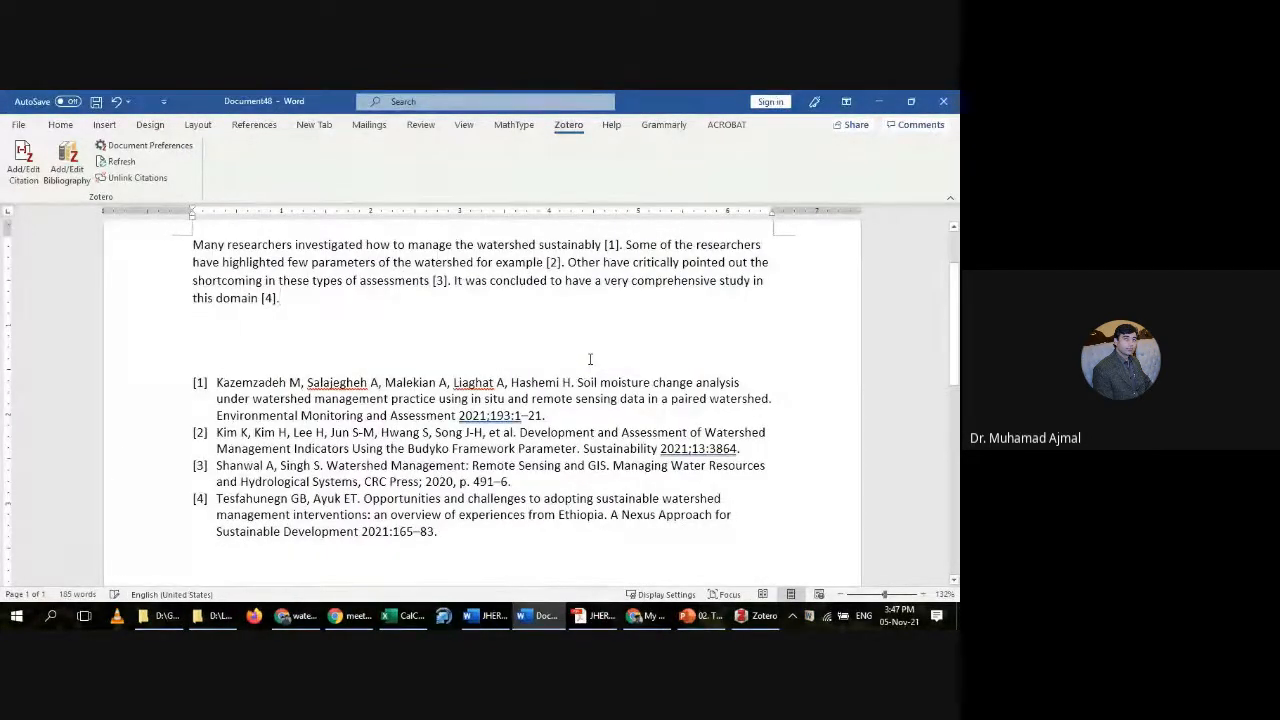
{"action": "left_click", "coordinate": [610, 244]}
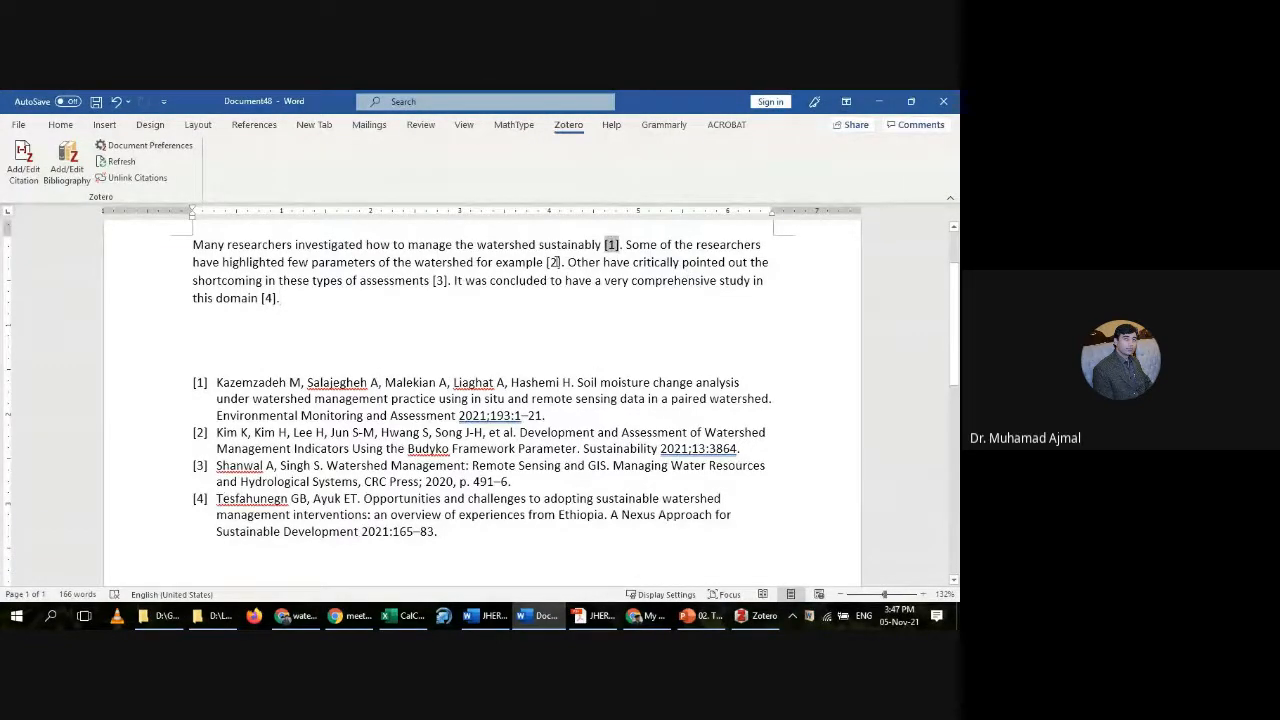
{"action": "left_click", "coordinate": [555, 262]}
{"action": "left_click", "coordinate": [441, 498]}
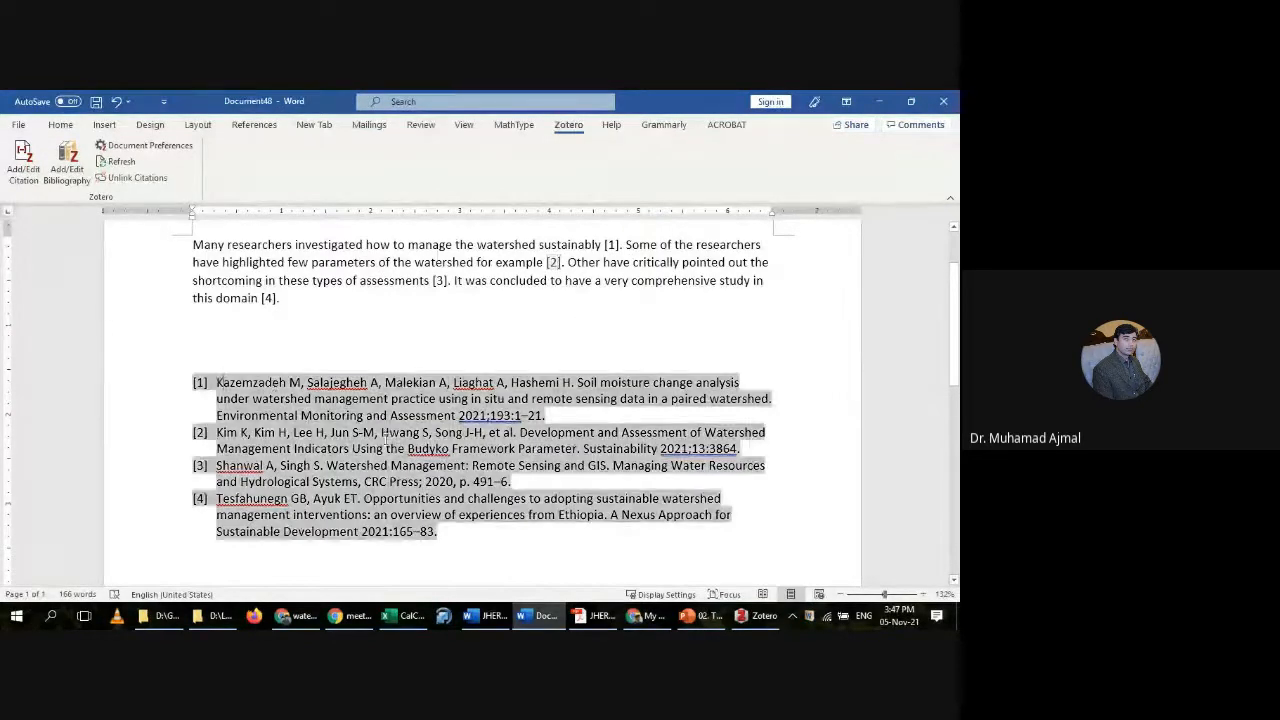
{"action": "left_click_drag", "start_coordinate": [441, 498], "coordinate": [464, 536]}
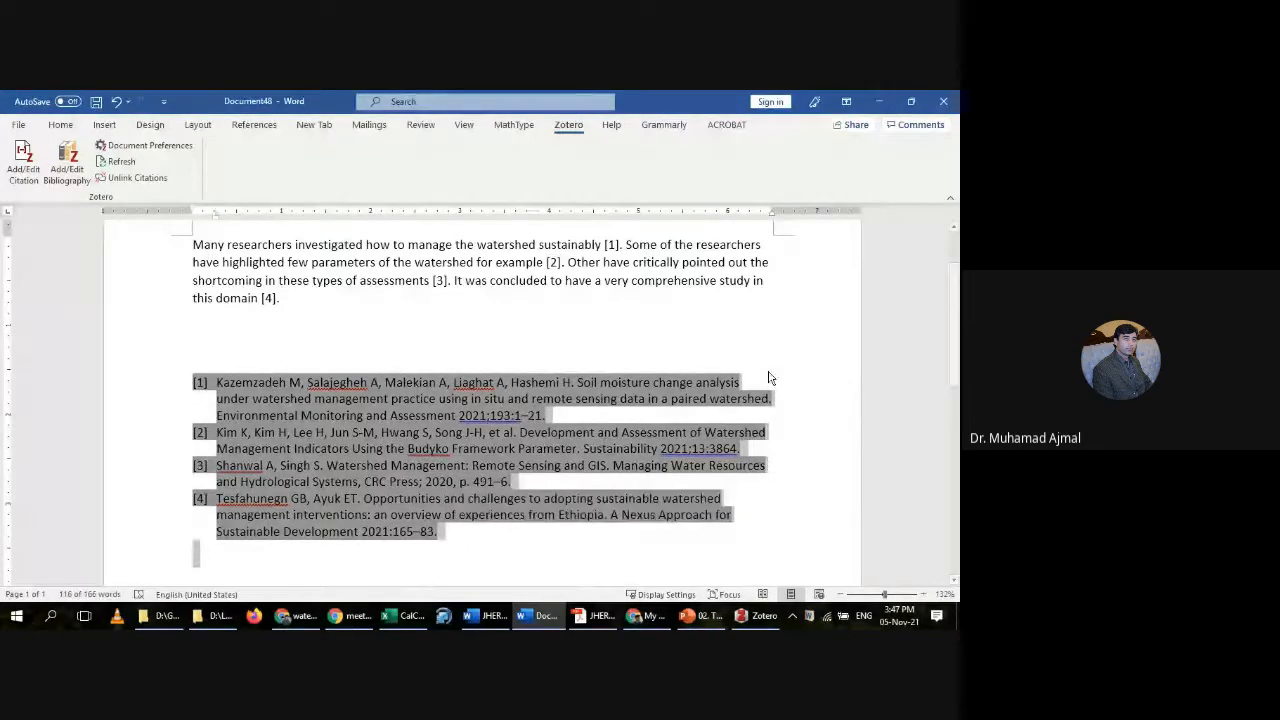
{"action": "left_click", "coordinate": [776, 298]}
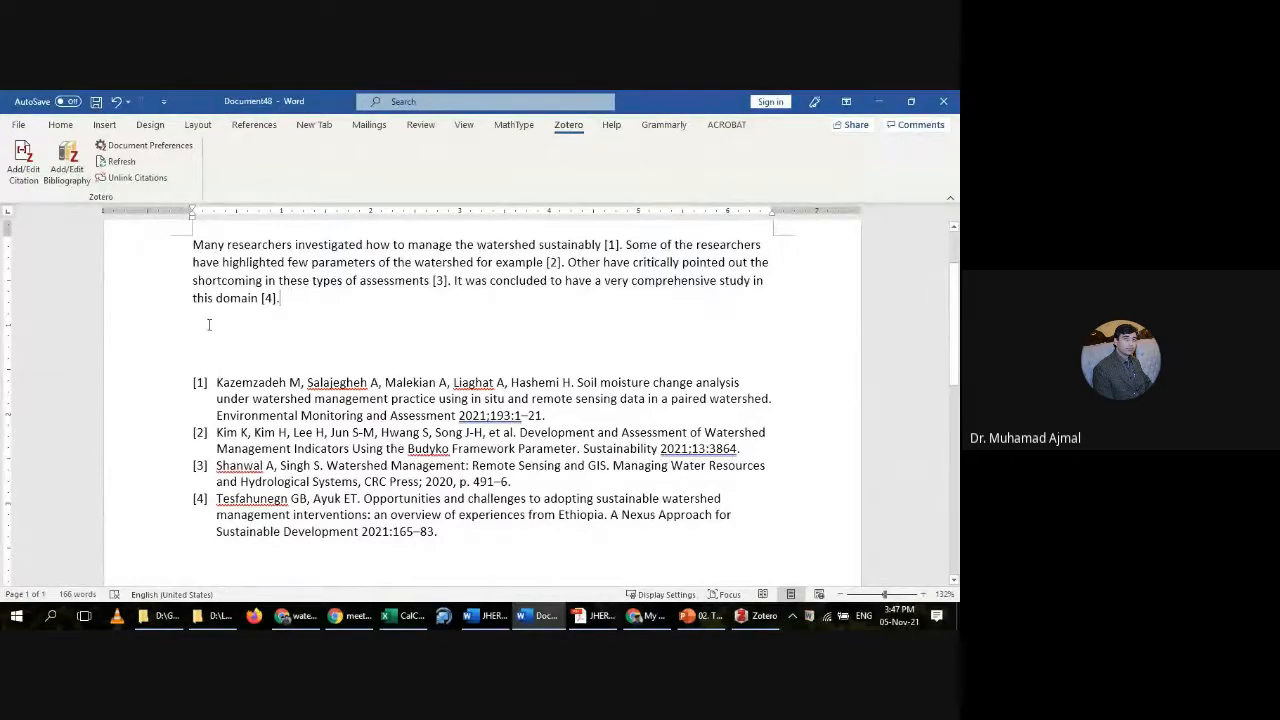
Step: Change the document's Zotero citation style to Advances in Water Resources
{"action": "left_click", "coordinate": [171, 148]}
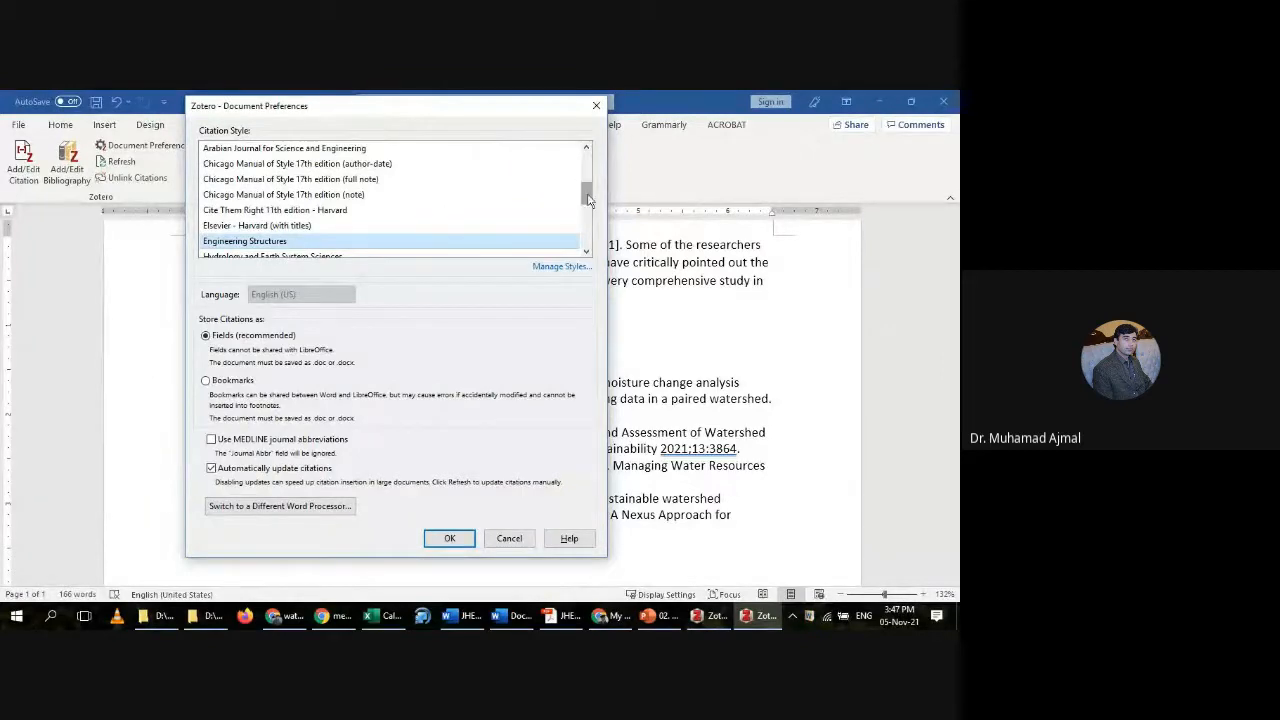
{"action": "left_click_drag", "start_coordinate": [587, 195], "coordinate": [587, 140]}
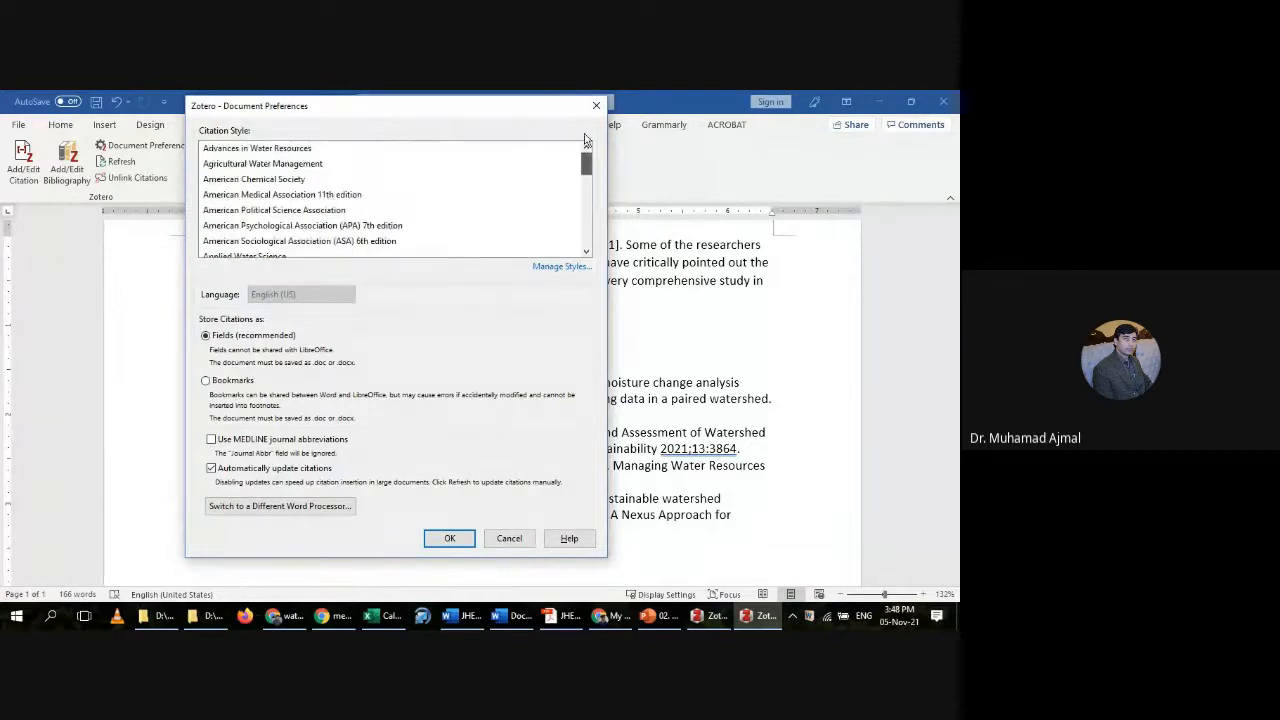
{"action": "left_click", "coordinate": [271, 150]}
{"action": "left_click", "coordinate": [449, 541]}
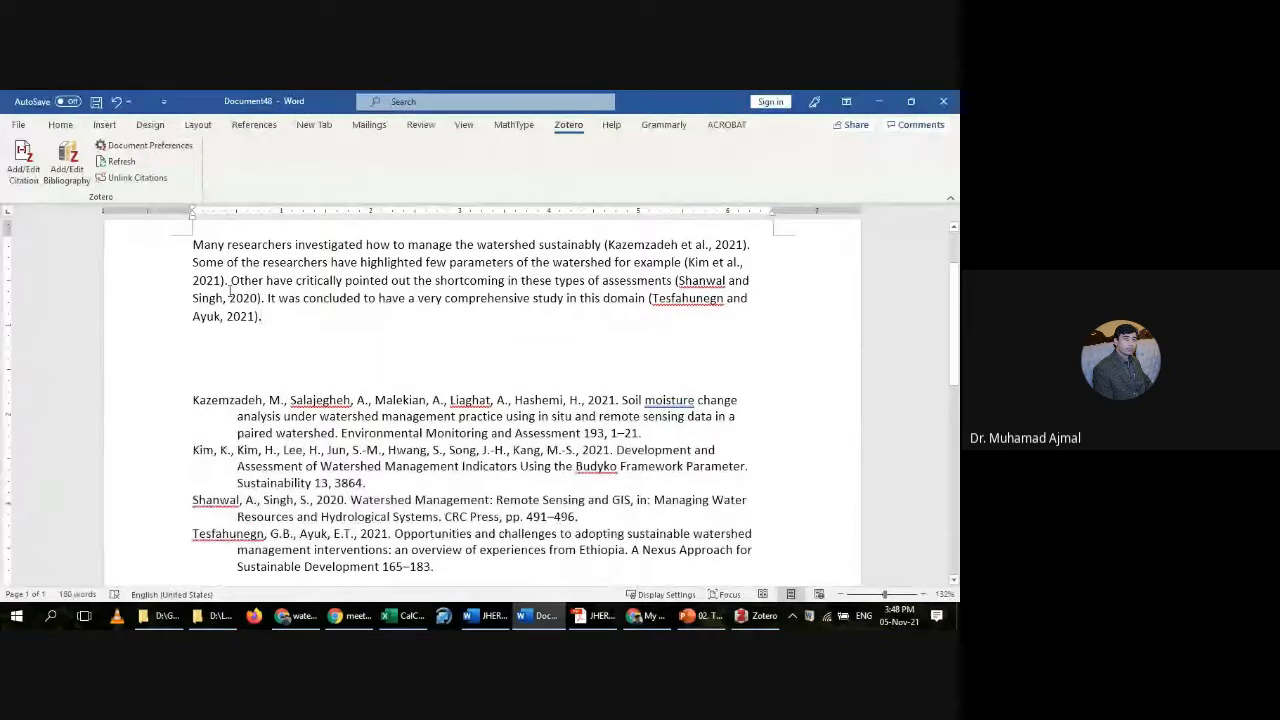
Step: Change the document's Zotero citation style to American Medical Association 11th edition and check the numbered citations in the paragraph
{"action": "left_click", "coordinate": [150, 145]}
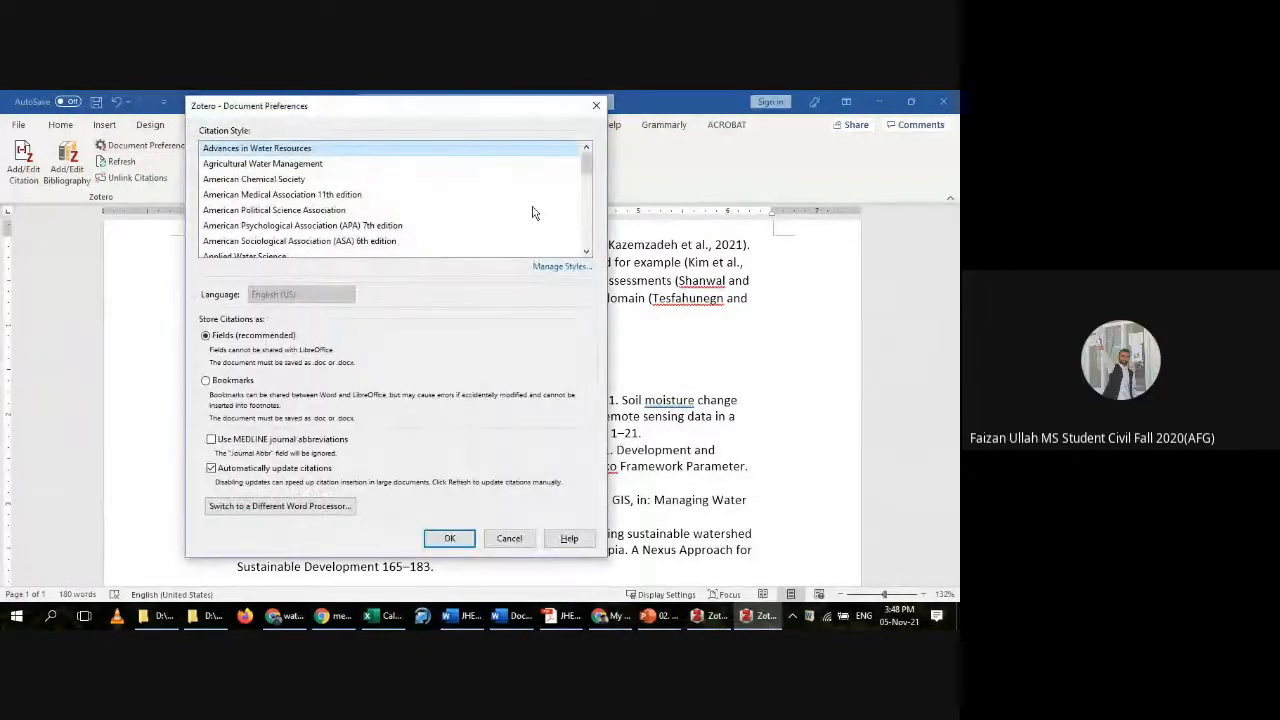
{"action": "left_click_drag", "start_coordinate": [587, 167], "coordinate": [593, 184]}
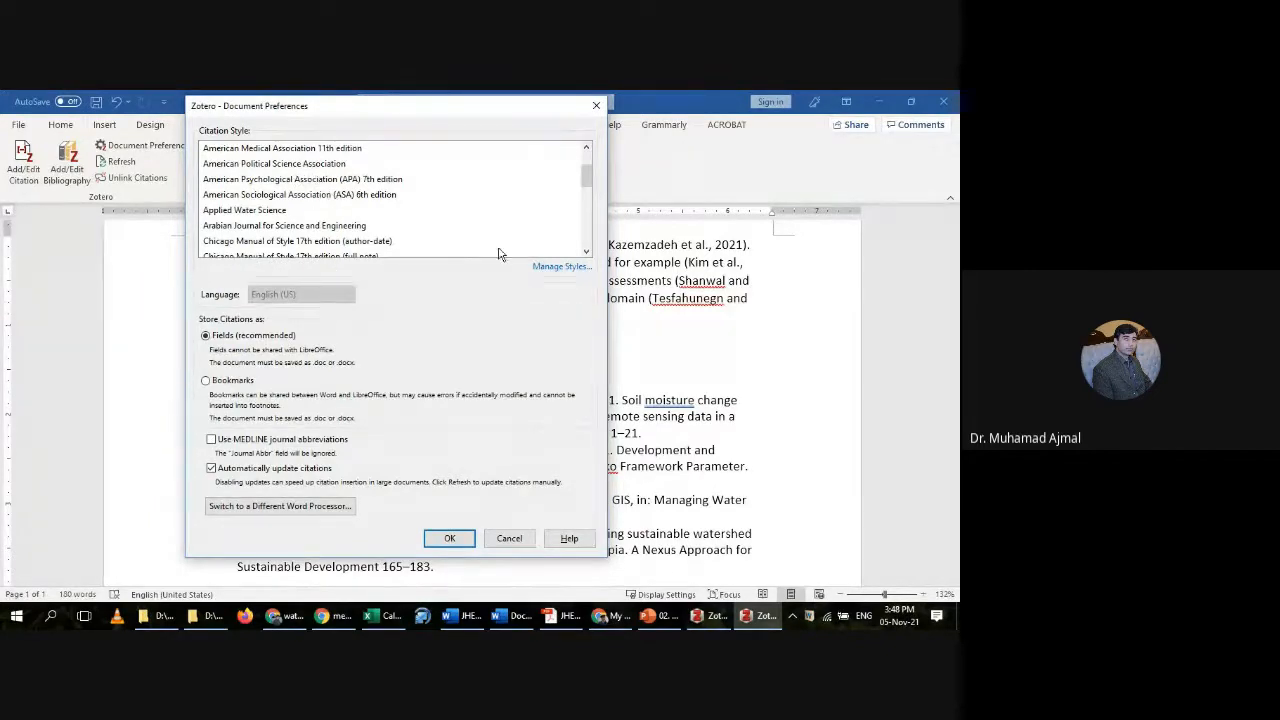
{"action": "left_click", "coordinate": [271, 150]}
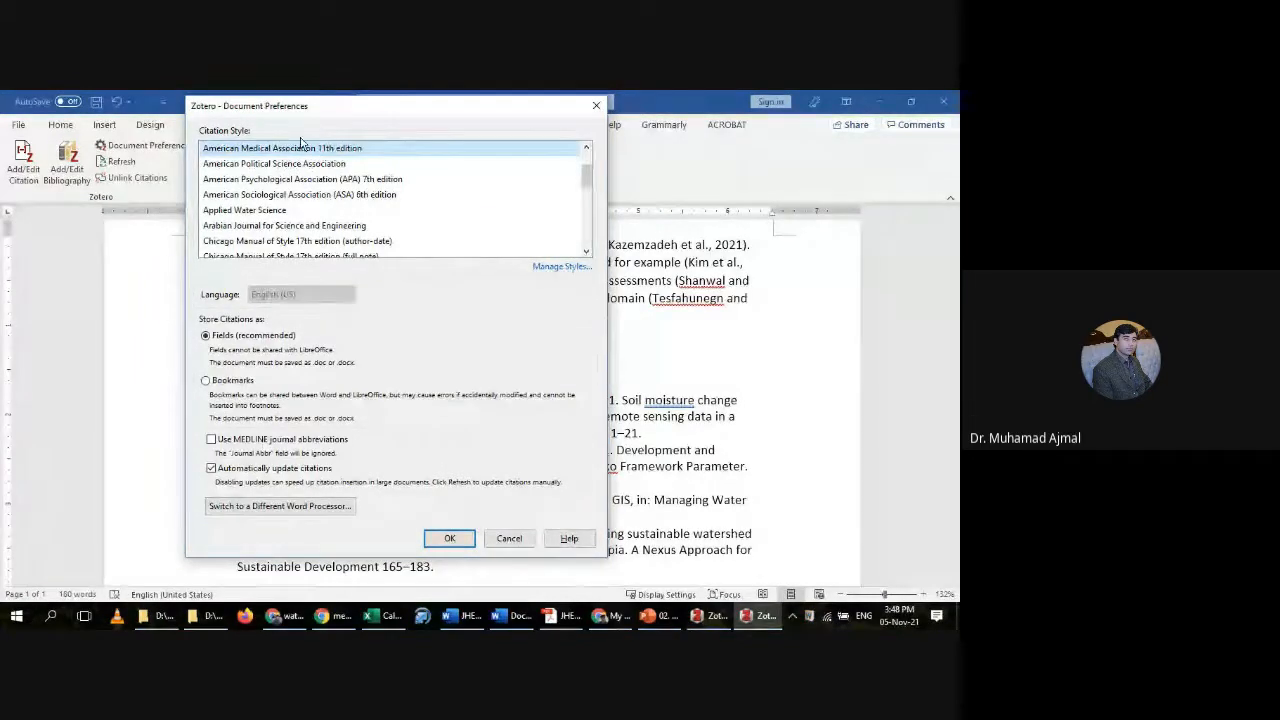
{"action": "left_click", "coordinate": [451, 540]}
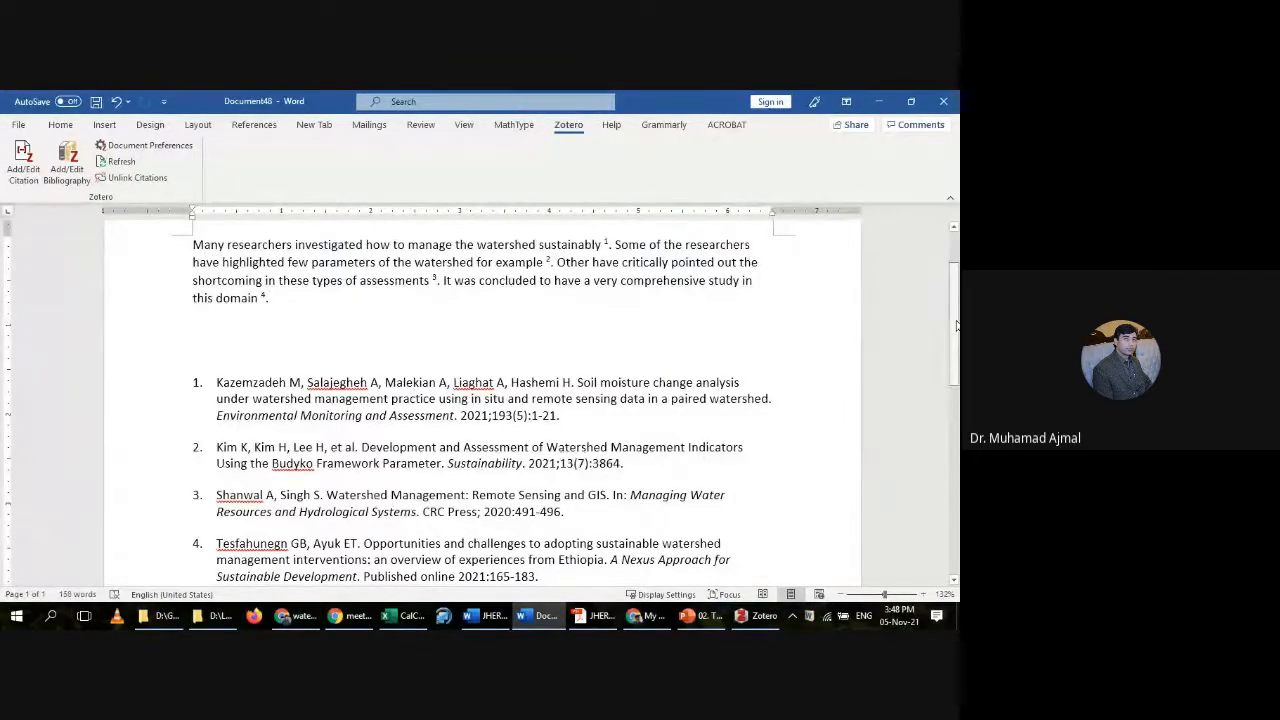
{"action": "mouse_move", "coordinate": [957, 326]}
{"action": "left_mouse_down"}
{"action": "mouse_move", "coordinate": [957, 345]}
{"action": "mouse_move", "coordinate": [959, 318]}
{"action": "left_mouse_up"}
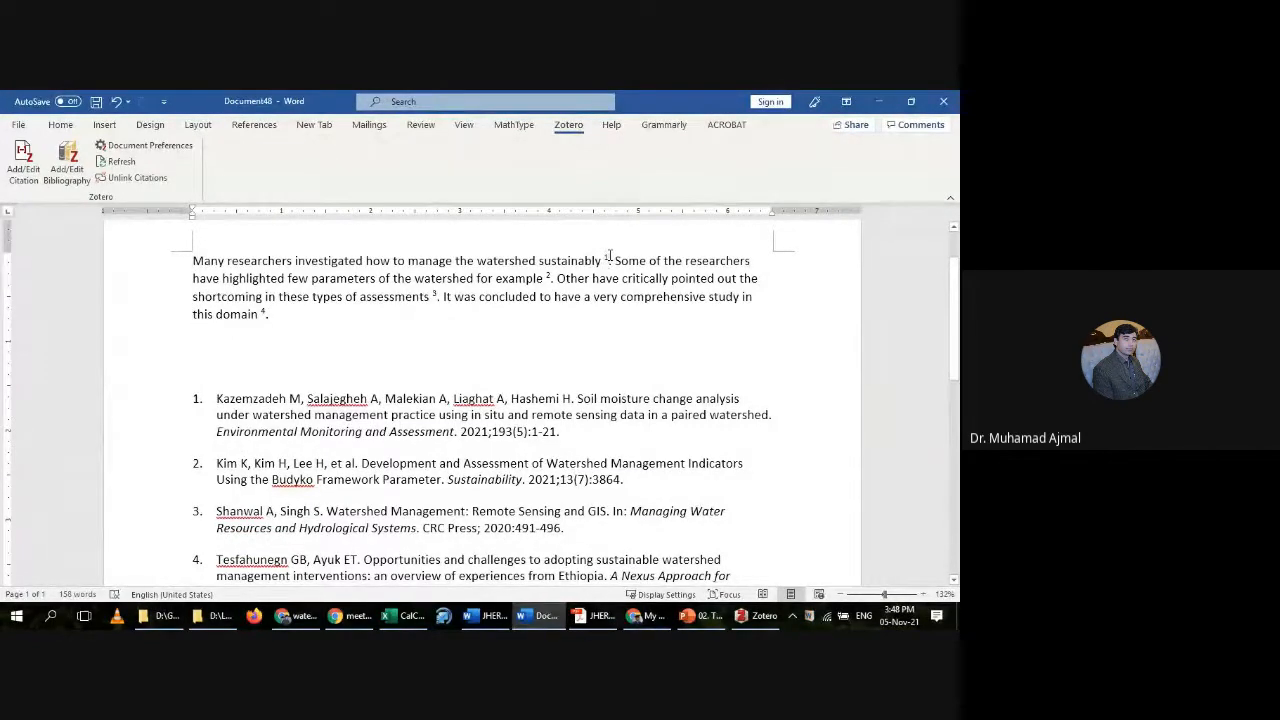
{"action": "left_click_drag", "start_coordinate": [610, 258], "coordinate": [541, 275]}
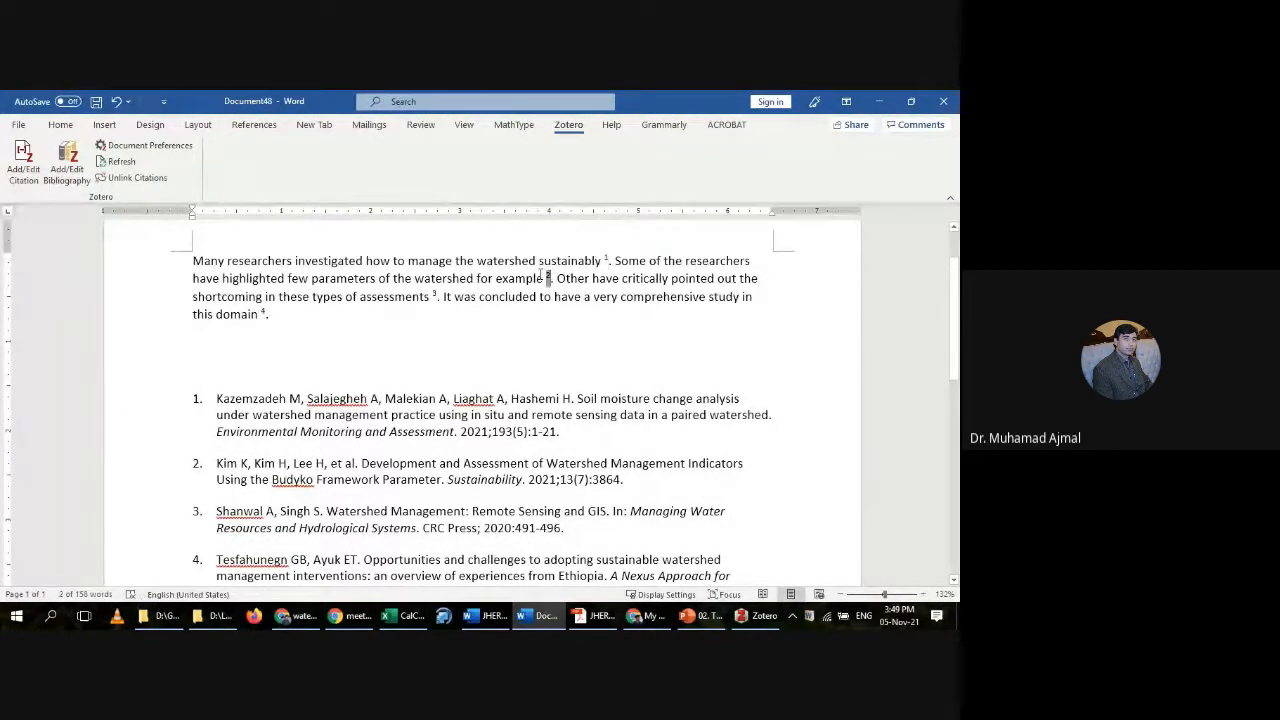
{"action": "left_click", "coordinate": [541, 275]}
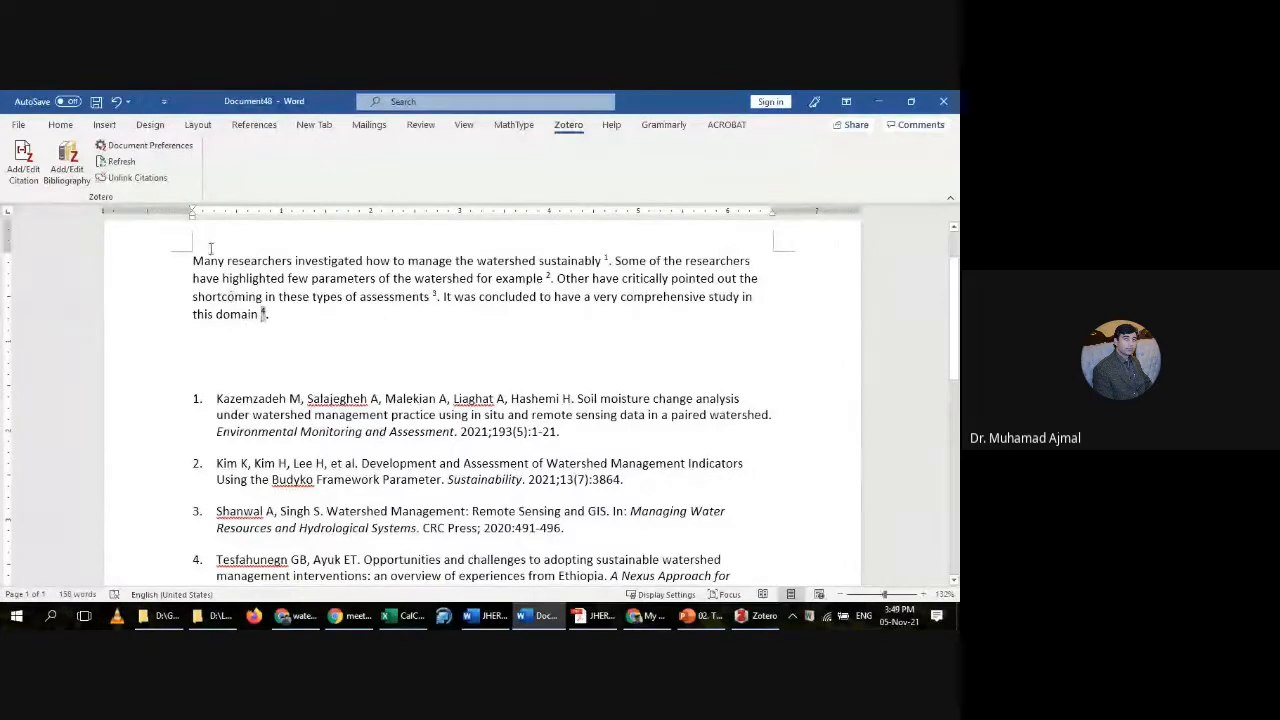
Step: Change the document's Zotero citation style to Applied Water Science and review the updated citations and bibliography
{"action": "left_click", "coordinate": [170, 148]}
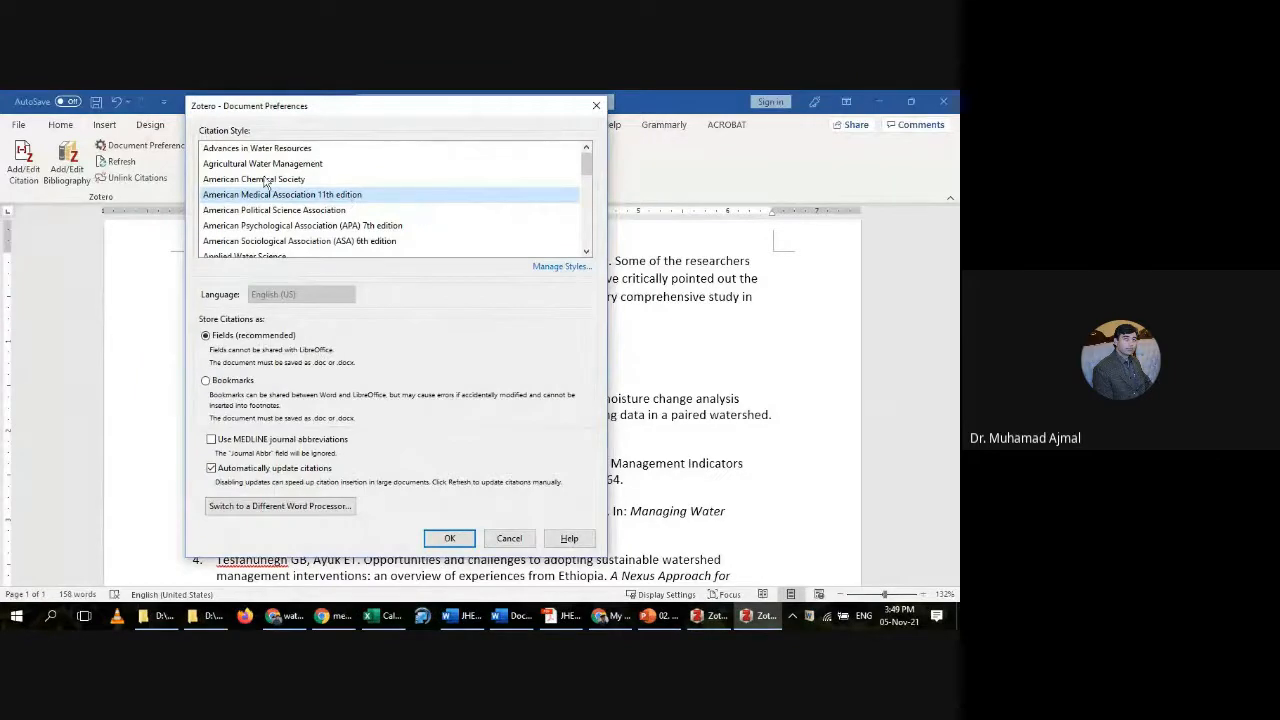
{"action": "left_click", "coordinate": [263, 255]}
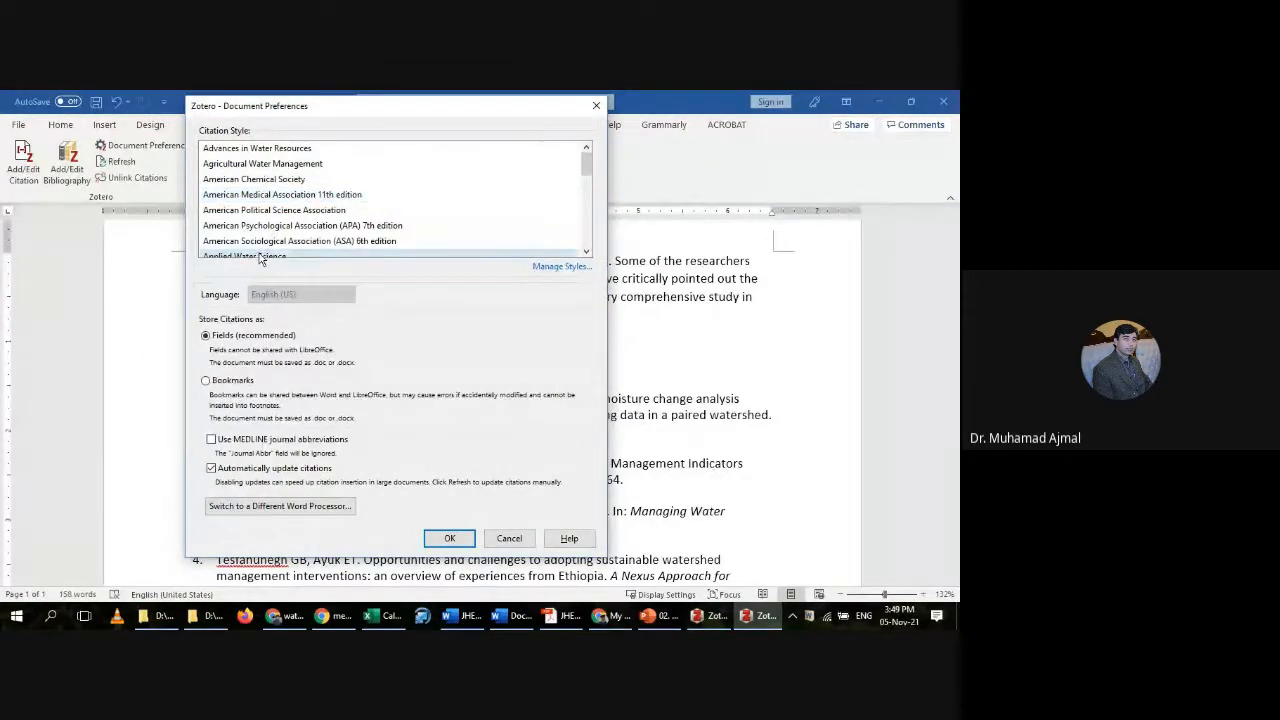
{"action": "left_click", "coordinate": [449, 538]}
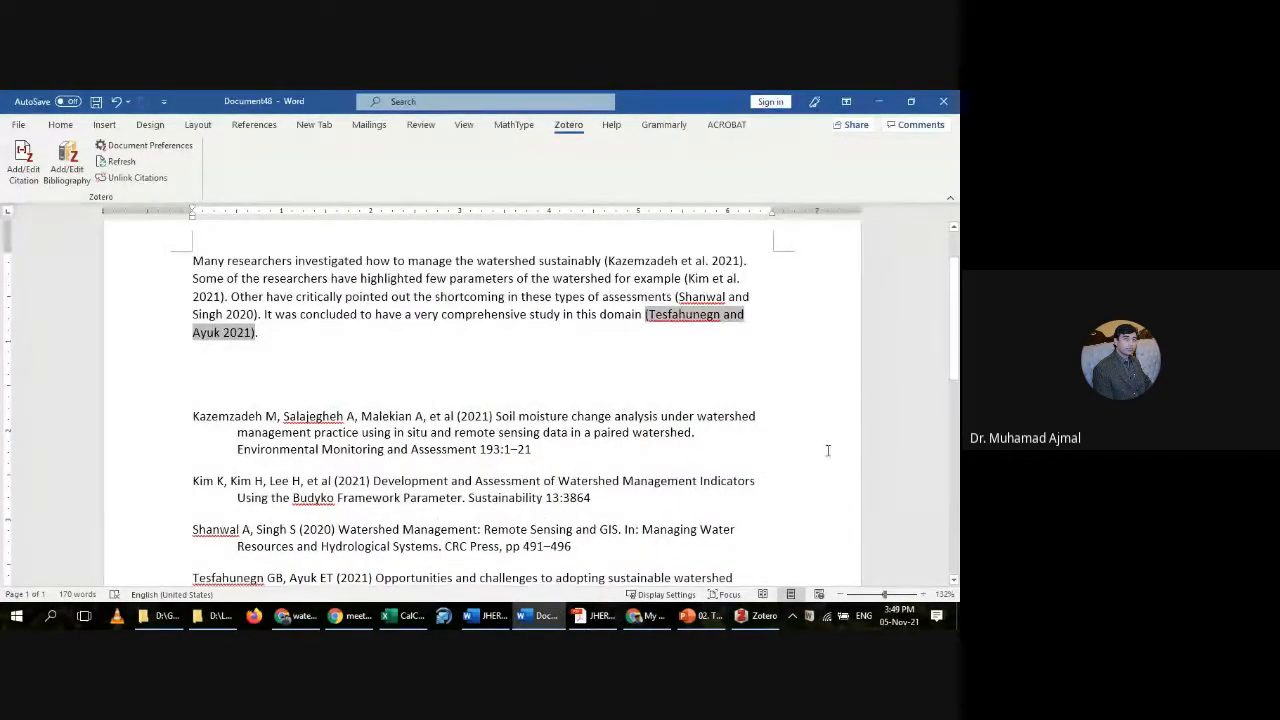
{"action": "mouse_move", "coordinate": [955, 270]}
{"action": "left_mouse_down"}
{"action": "mouse_move", "coordinate": [955, 310]}
{"action": "mouse_move", "coordinate": [957, 258]}
{"action": "left_mouse_up"}
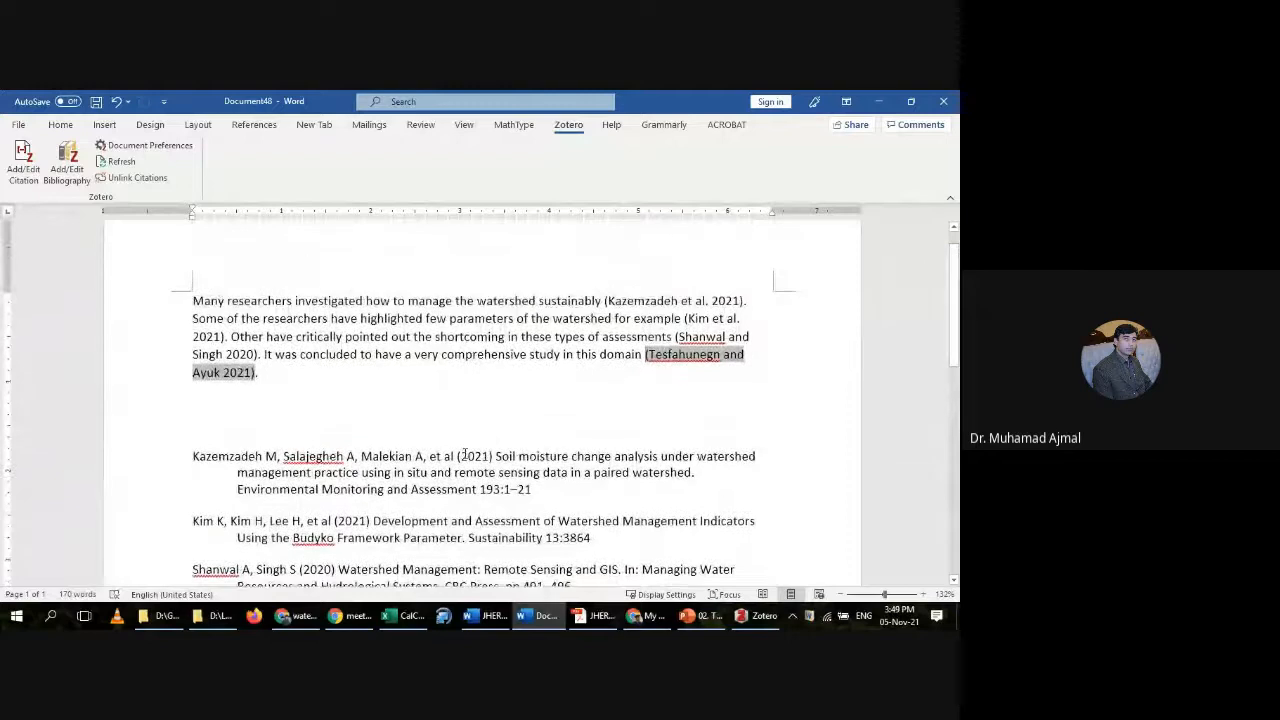
Step: Start a fifth sentence at the end of the paragraph with the text "The findings of"
{"action": "left_click", "coordinate": [282, 391]}
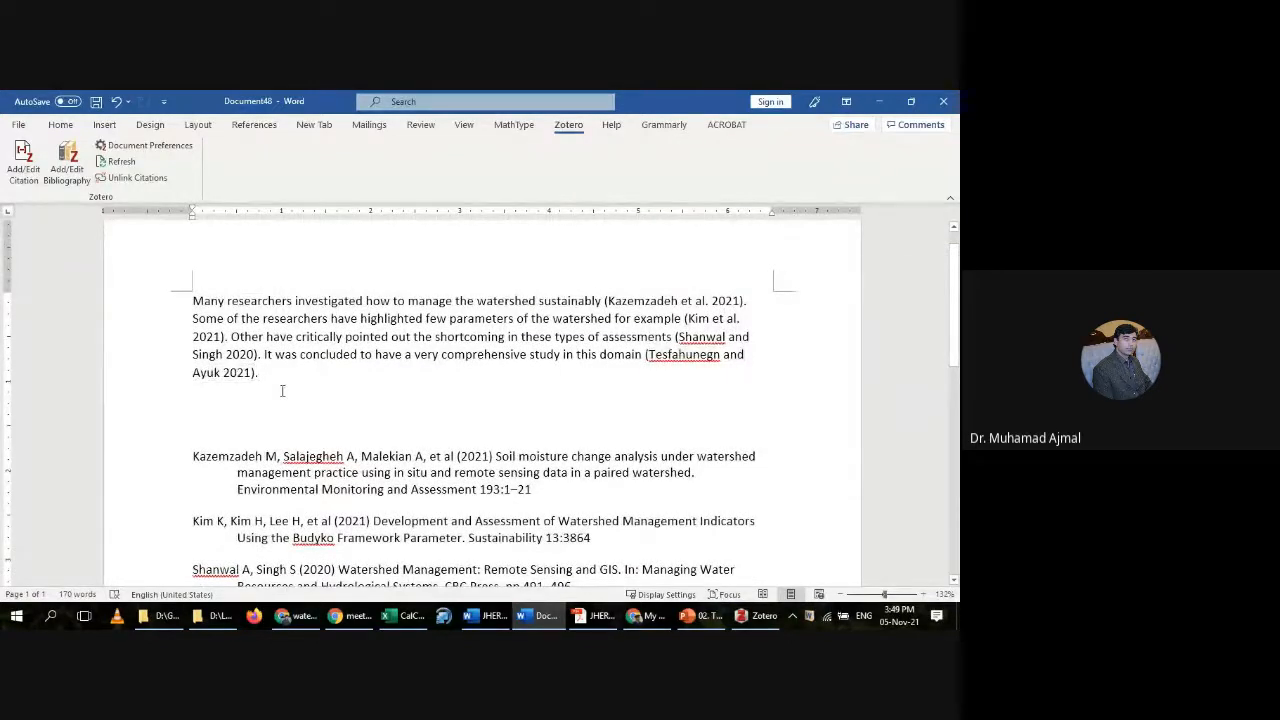
{"action": "type", "text": "The "}
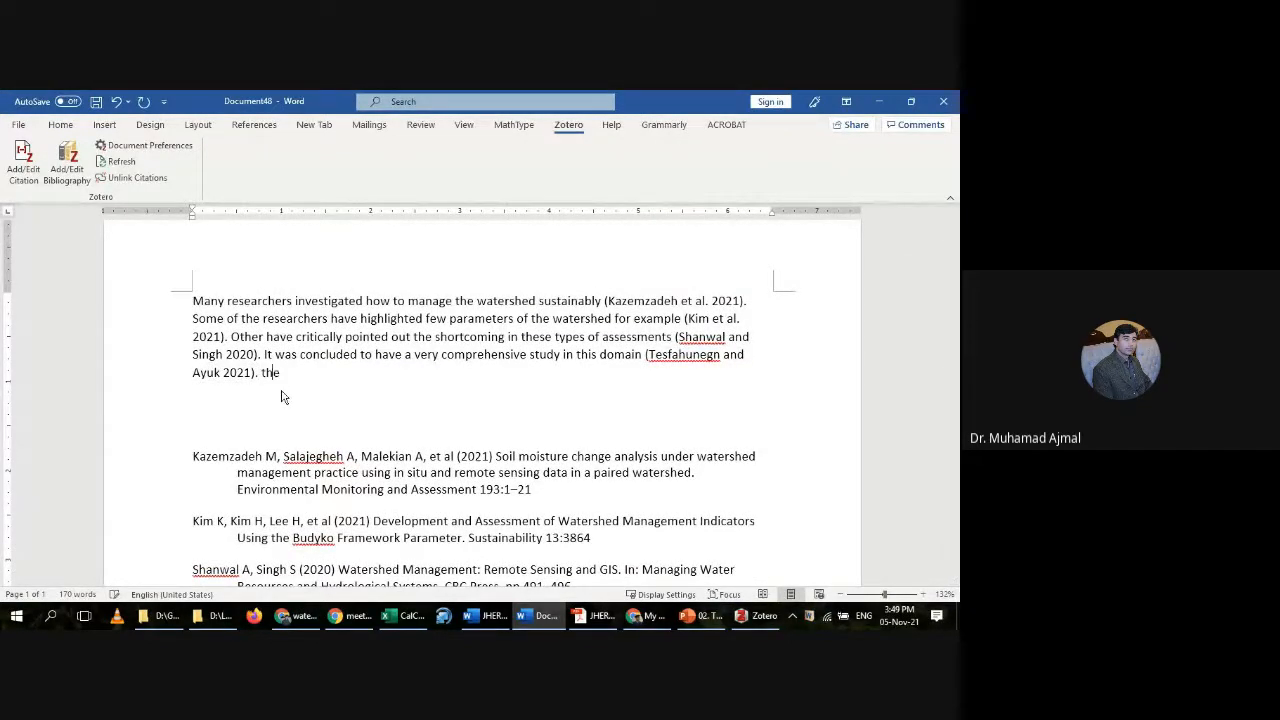
{"action": "type", "text": "findings of"}
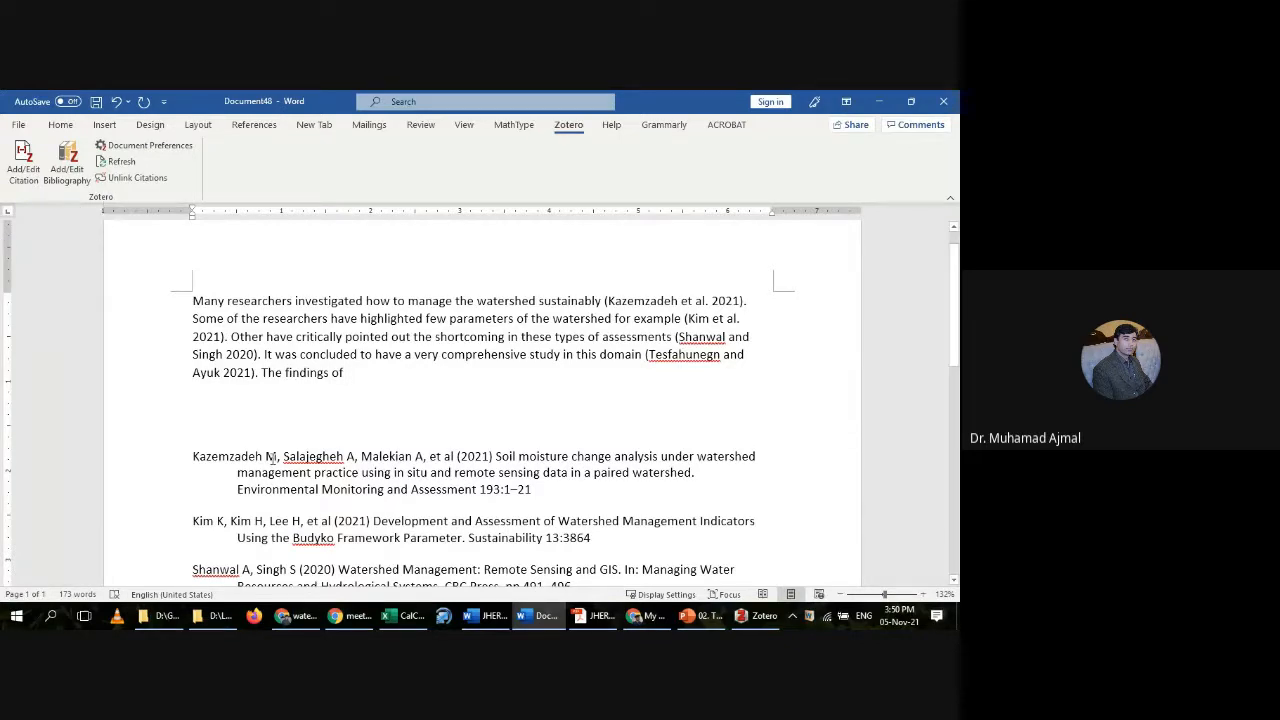
Step: Cite "A CN-Based Ensembled Hydrological Model for Enhanced Watershed Runoff Prediction" (2016) after "The findings of" and check its bibliography entry
{"action": "left_click", "coordinate": [26, 175]}
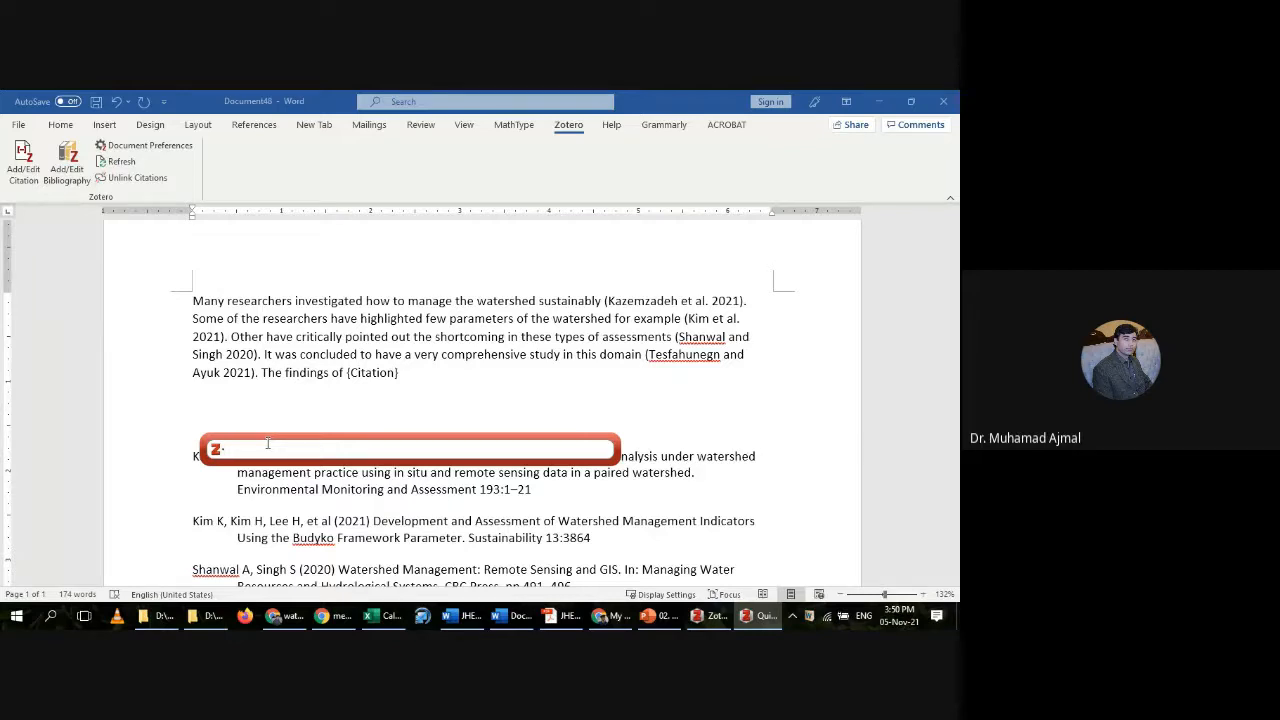
{"action": "type", "text": "Ajmal"}
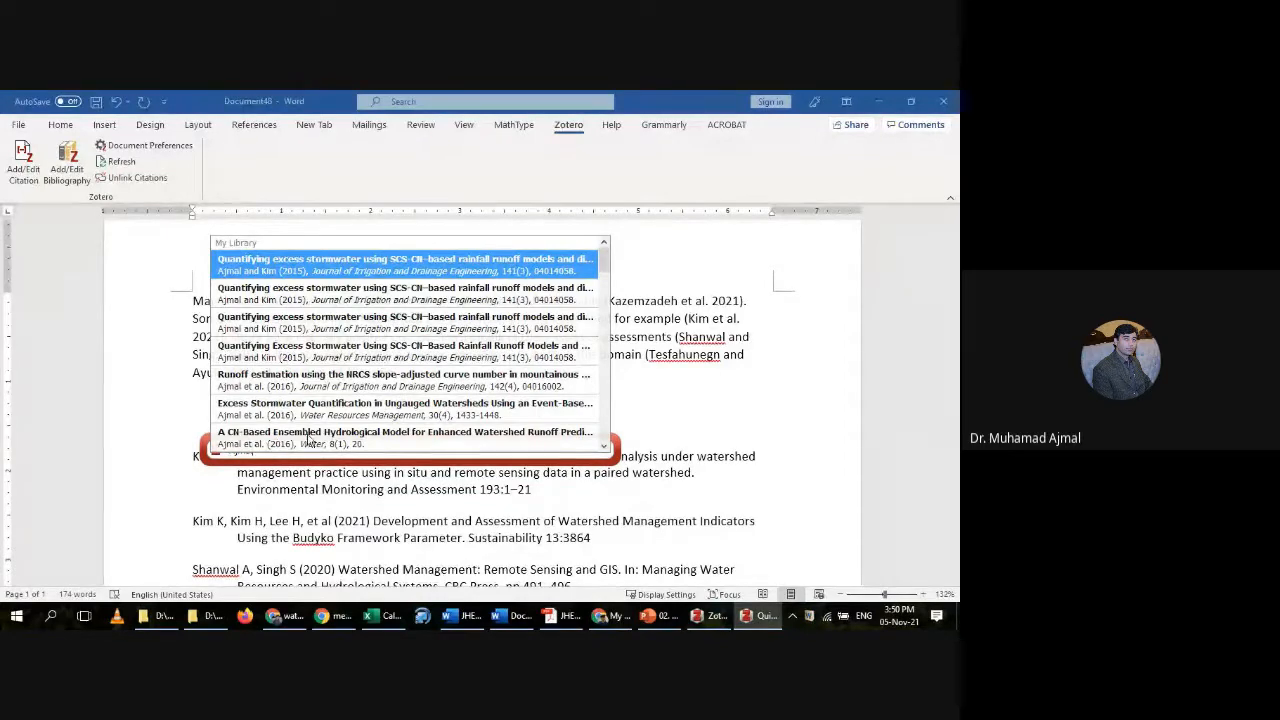
{"action": "key", "text": "Return"}
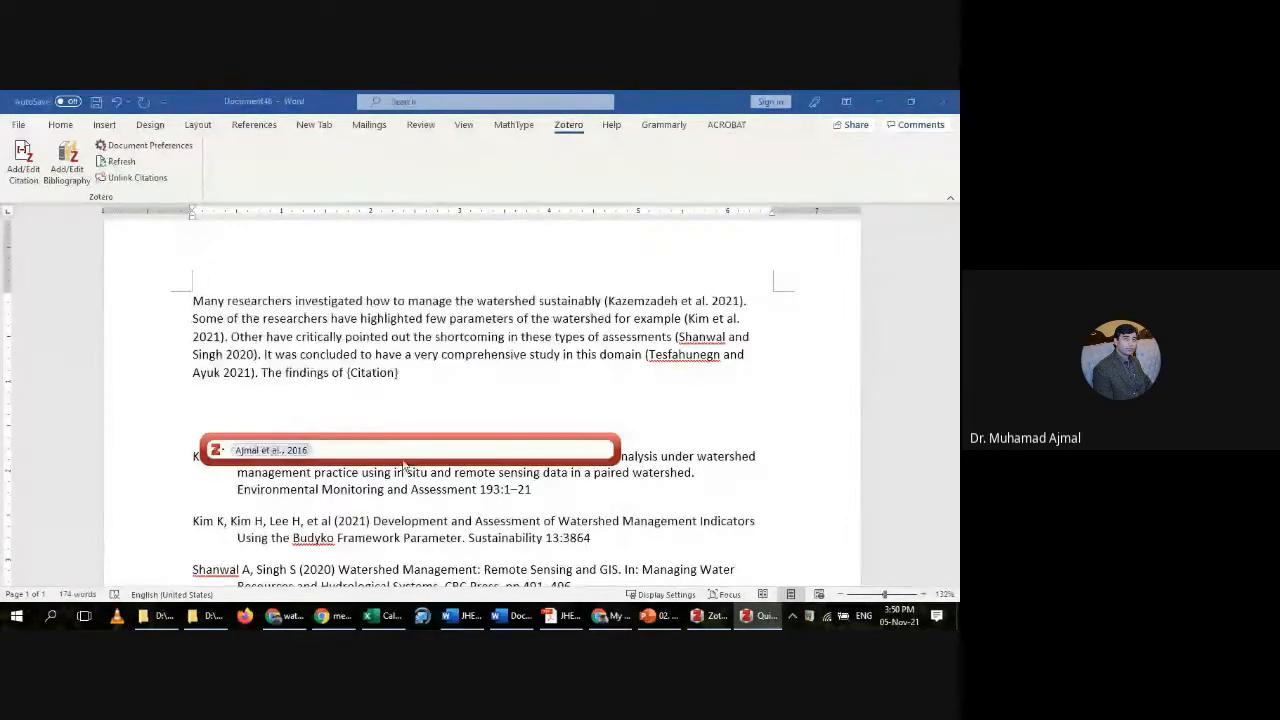
{"action": "key", "text": "Return"}
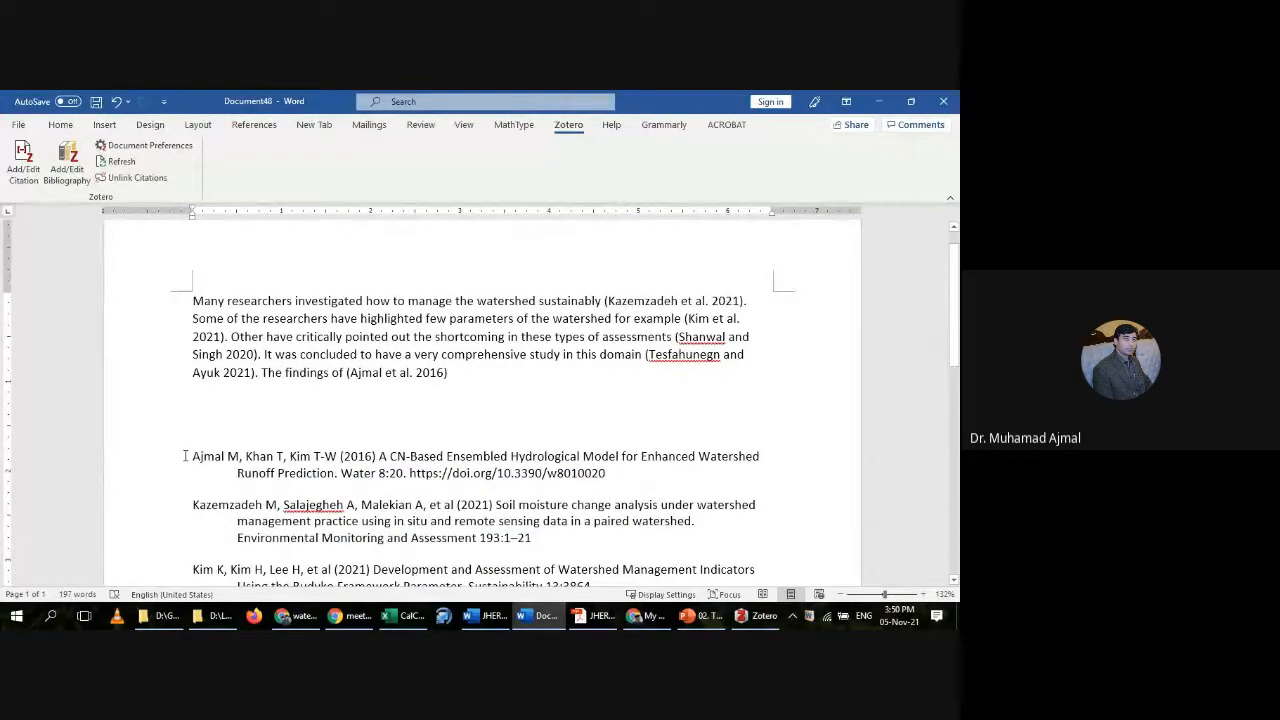
{"action": "mouse_move", "coordinate": [193, 458]}
{"action": "left_mouse_down"}
{"action": "mouse_move", "coordinate": [668, 485]}
{"action": "mouse_move", "coordinate": [577, 459]}
{"action": "mouse_move", "coordinate": [614, 462]}
{"action": "left_mouse_up"}
{"action": "left_click", "coordinate": [614, 462]}
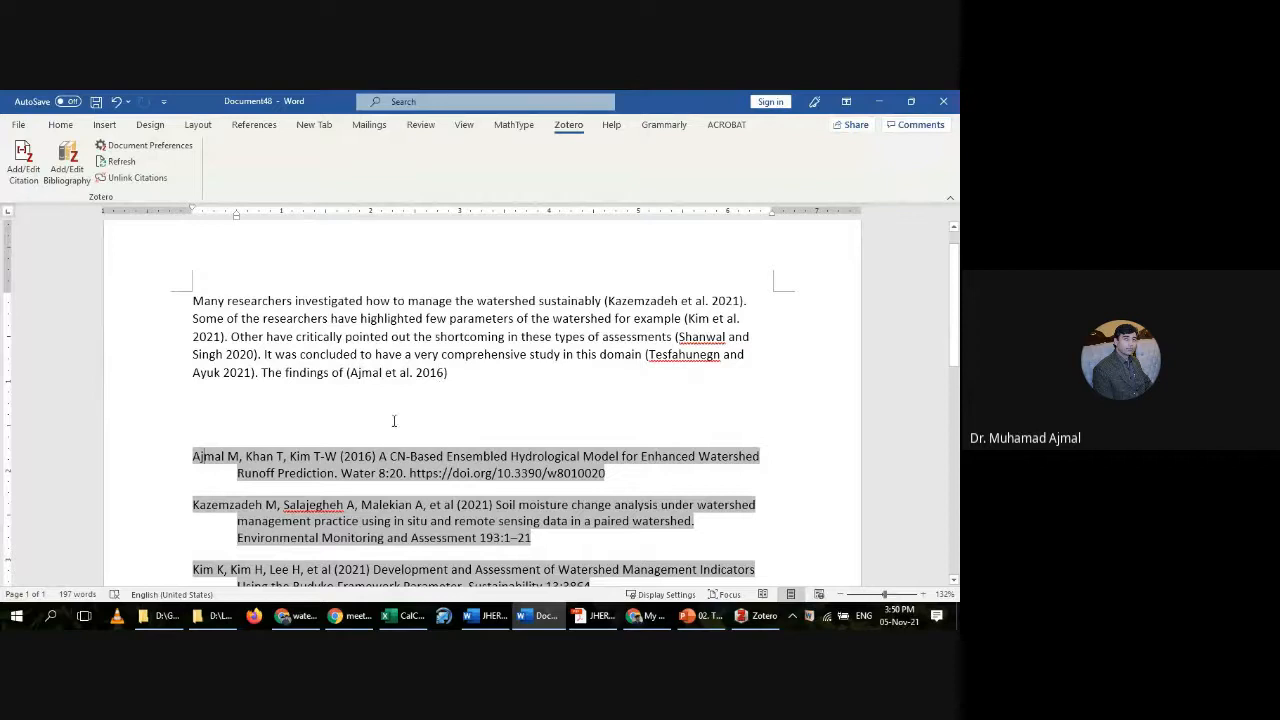
Step: Edit the fifth sentence's citation so that only the year 2016 is enclosed in parentheses
{"action": "left_click", "coordinate": [351, 376]}
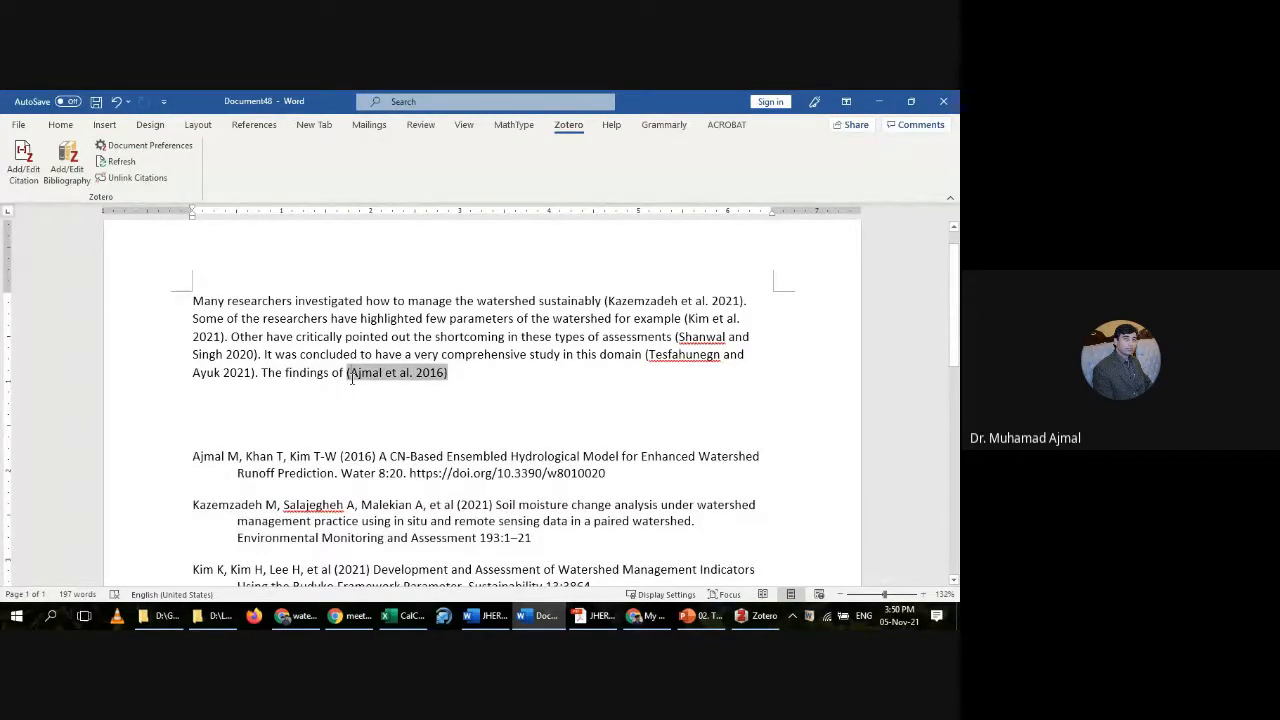
{"action": "key", "text": "BackSpace"}
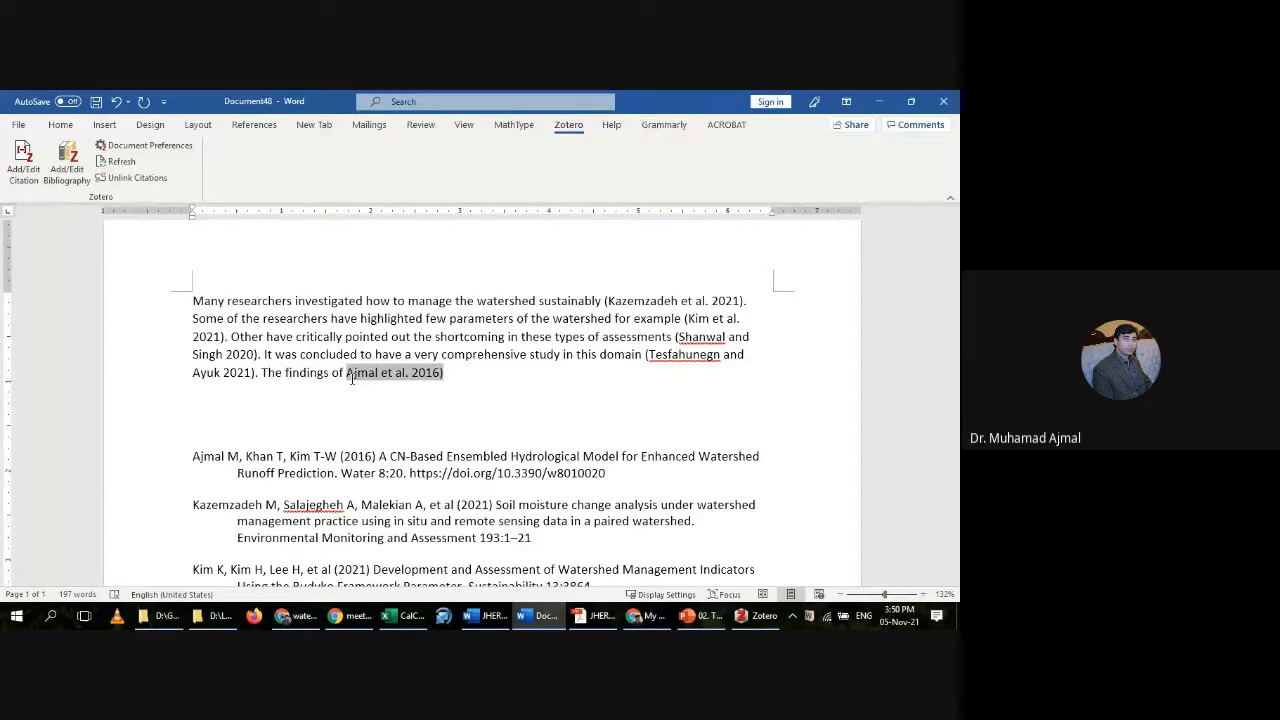
{"action": "type", "text": "("}
{"action": "left_click", "coordinate": [473, 374]}
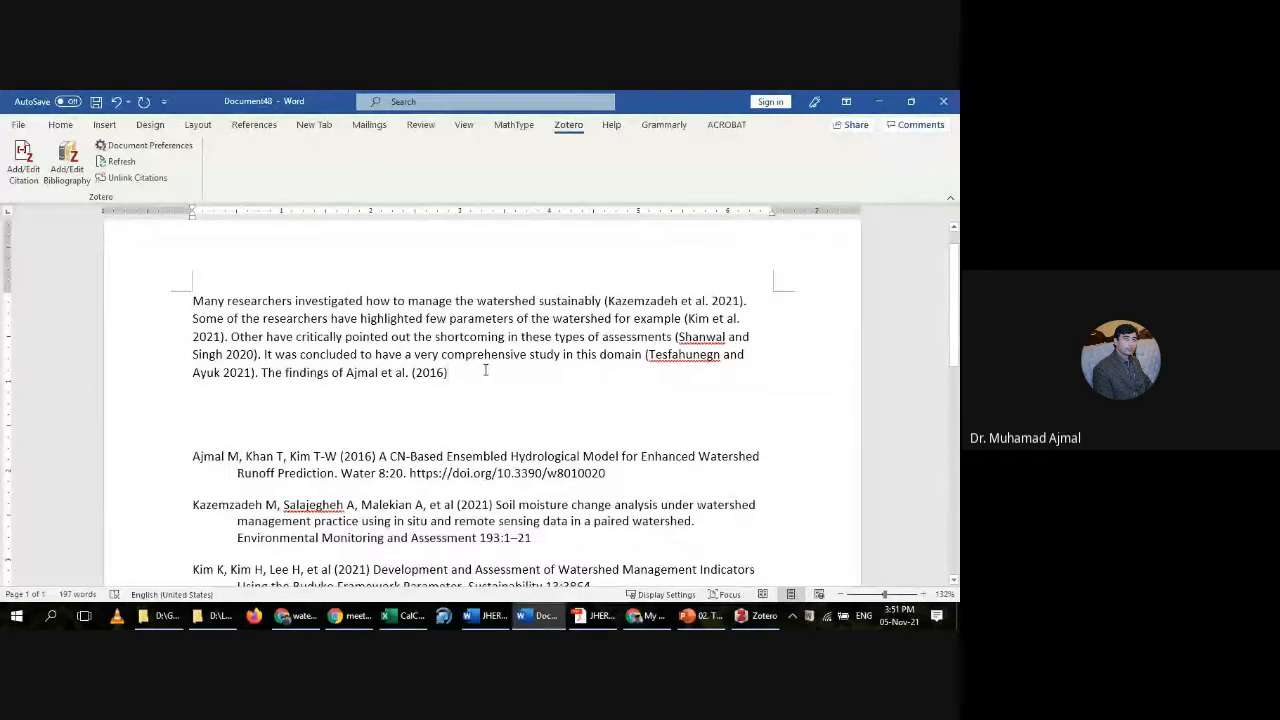
Step: Complete the fifth sentence with "are very much different." and check its narrative-style citation
{"action": "type", "text": "are v"}
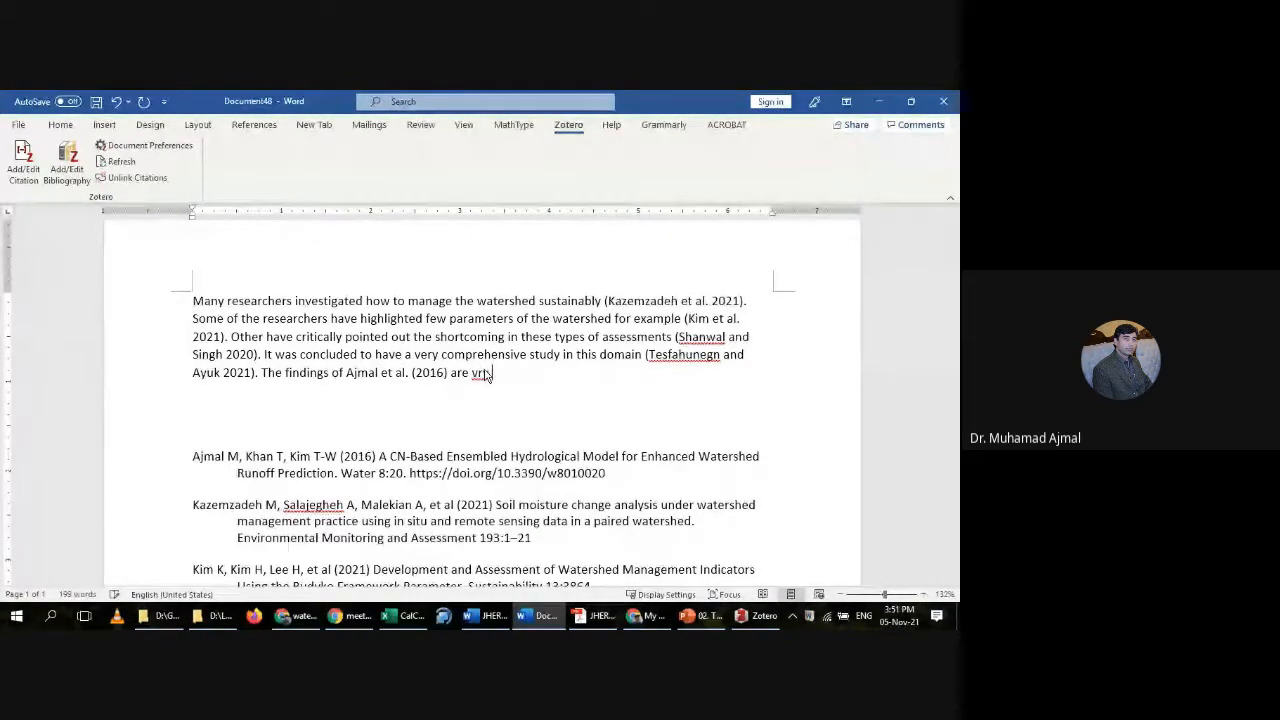
{"action": "type", "text": "ery much di"}
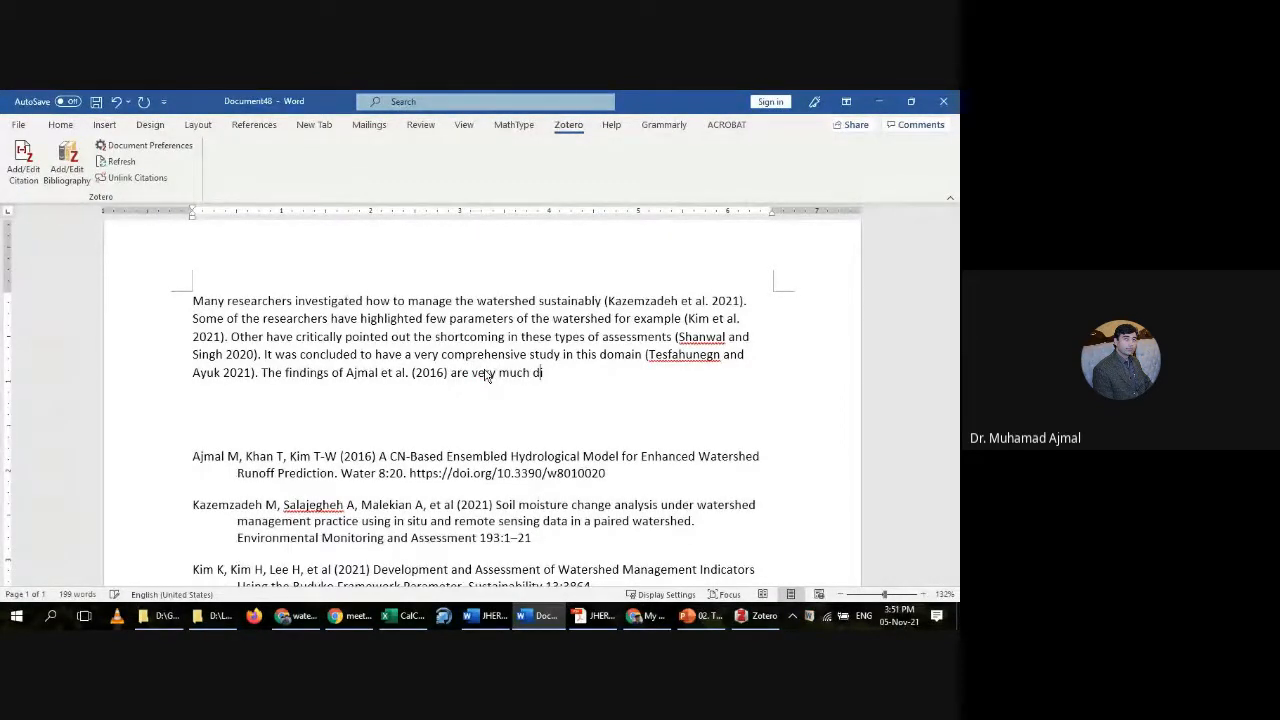
{"action": "type", "text": "fferent"}
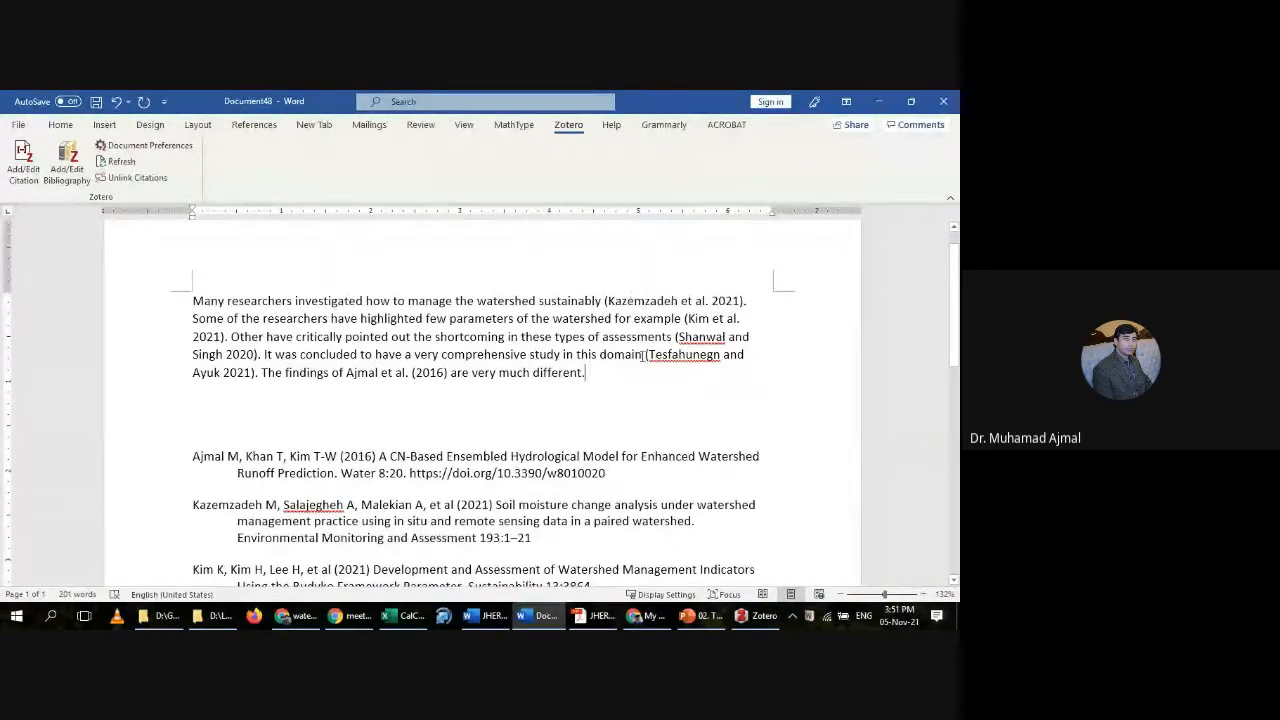
{"action": "left_click", "coordinate": [375, 372]}
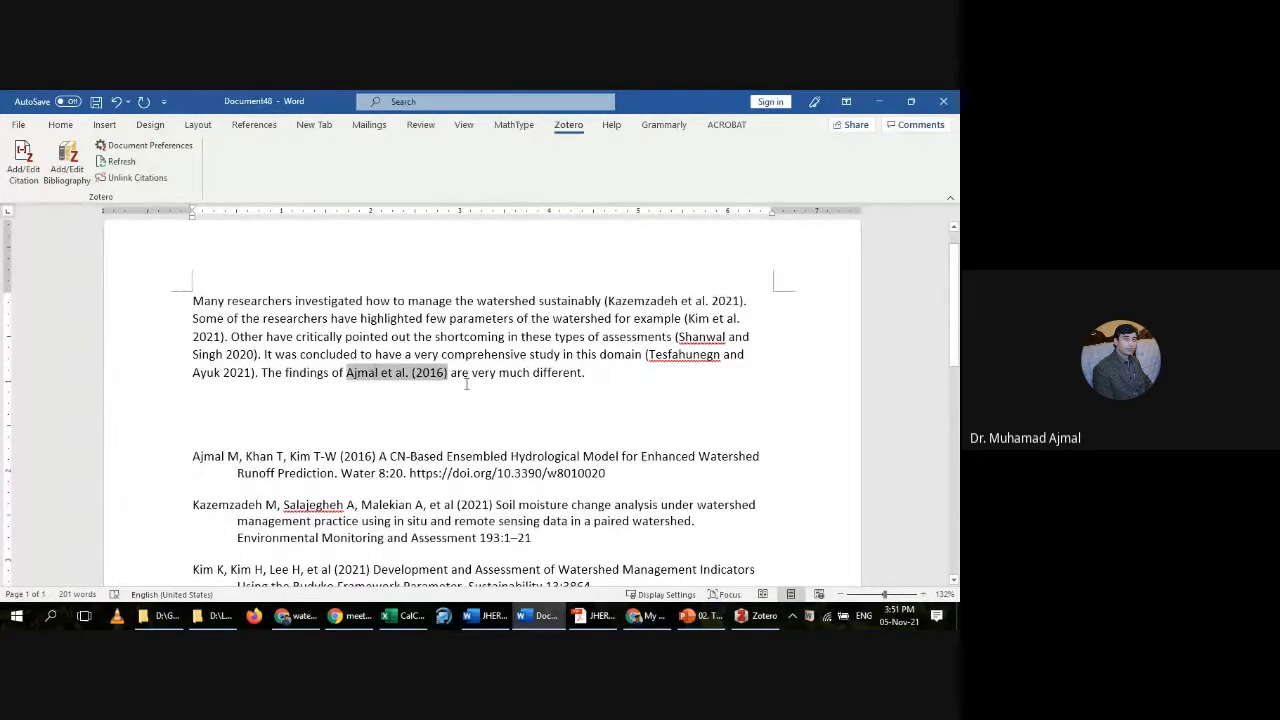
{"action": "left_click", "coordinate": [510, 412]}
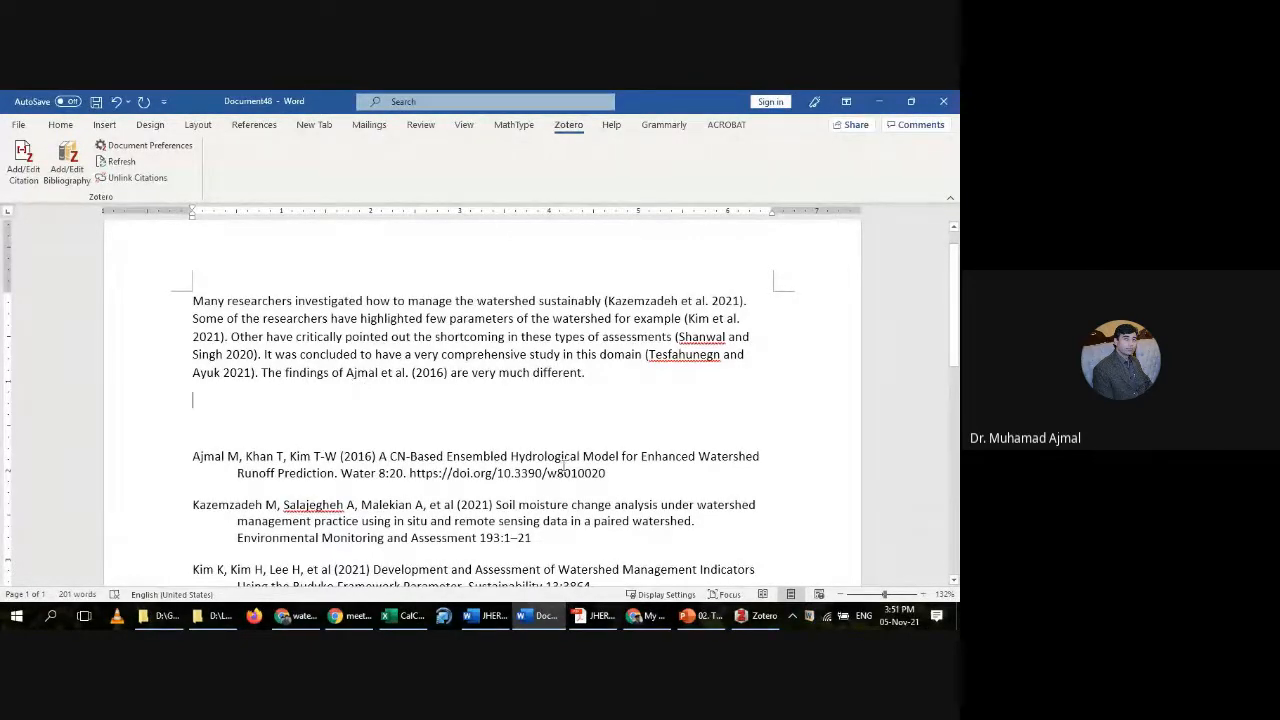
Step: Undo the fifth sentence's ending and the manual parenthesis edits in its citation
{"action": "key", "text": "ctrl+z"}
{"action": "key", "text": "ctrl+BackSpace"}
{"action": "key", "text": "ctrl+BackSpace"}
{"action": "key", "text": "ctrl+BackSpace"}
{"action": "type", "text": "vry"}
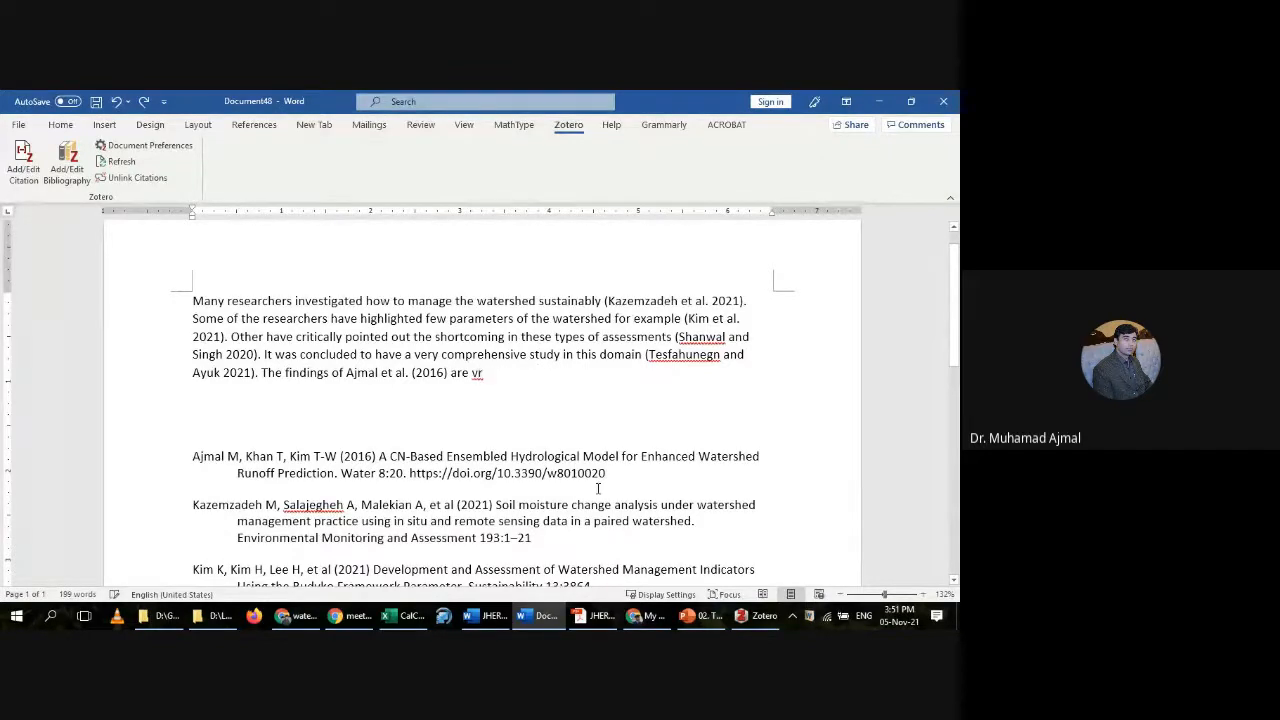
{"action": "key", "text": "ctrl+z"}
{"action": "key", "text": "ctrl+z"}
{"action": "key", "text": "ctrl+z"}
{"action": "key", "text": "ctrl+z"}
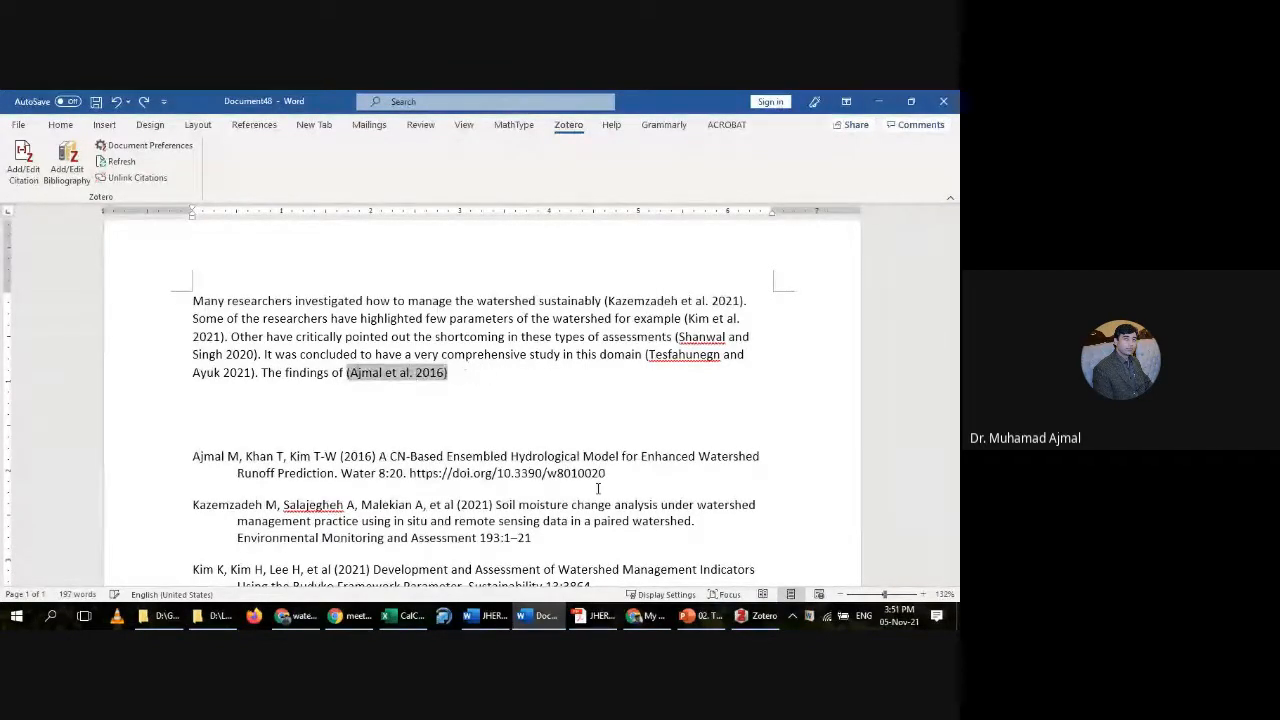
Step: Move the opening parenthesis in the fifth sentence's citation so that only the year 2016 is enclosed
{"action": "left_click", "coordinate": [529, 399]}
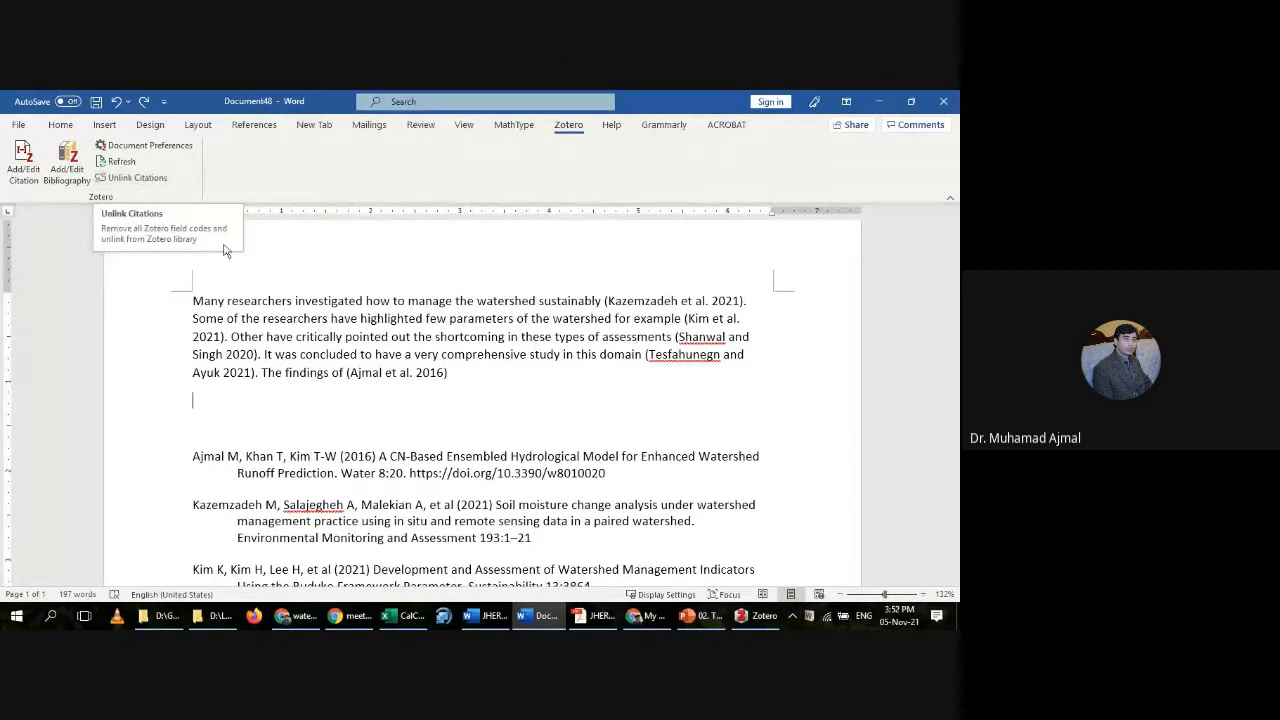
{"action": "left_click", "coordinate": [355, 372]}
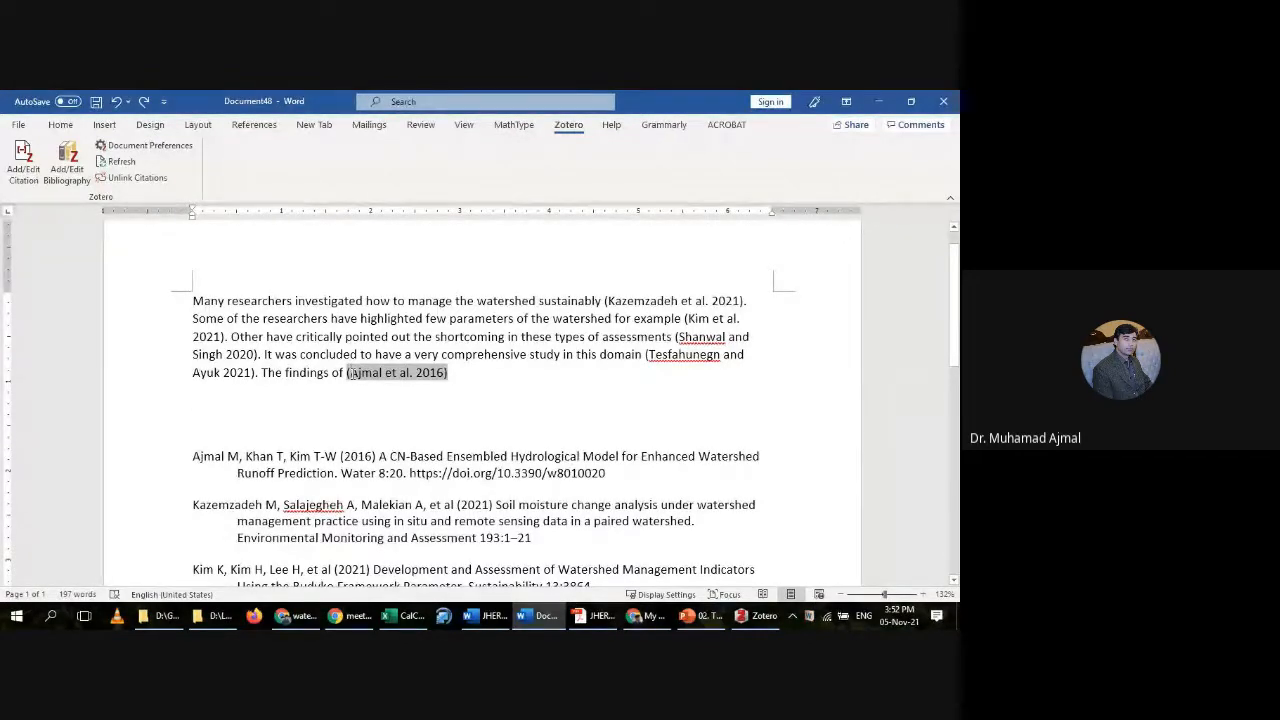
{"action": "key", "text": "BackSpace"}
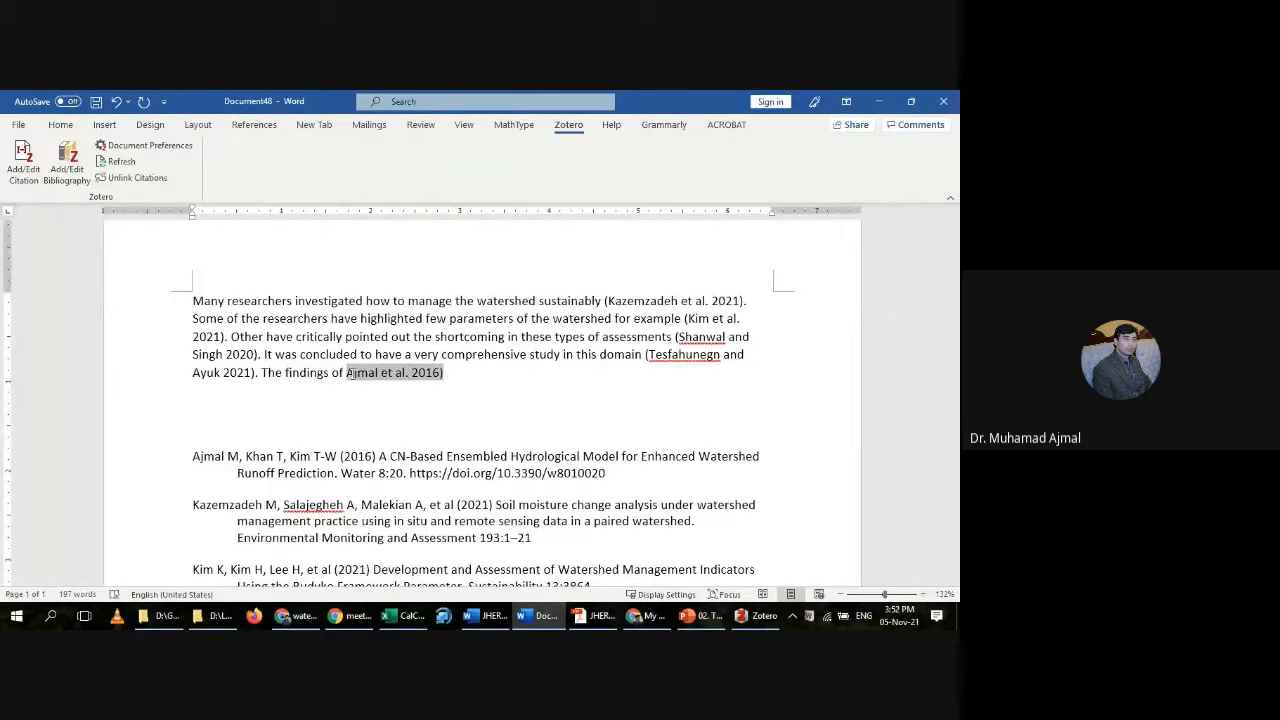
{"action": "type", "text": "("}
{"action": "left_click", "coordinate": [548, 470]}
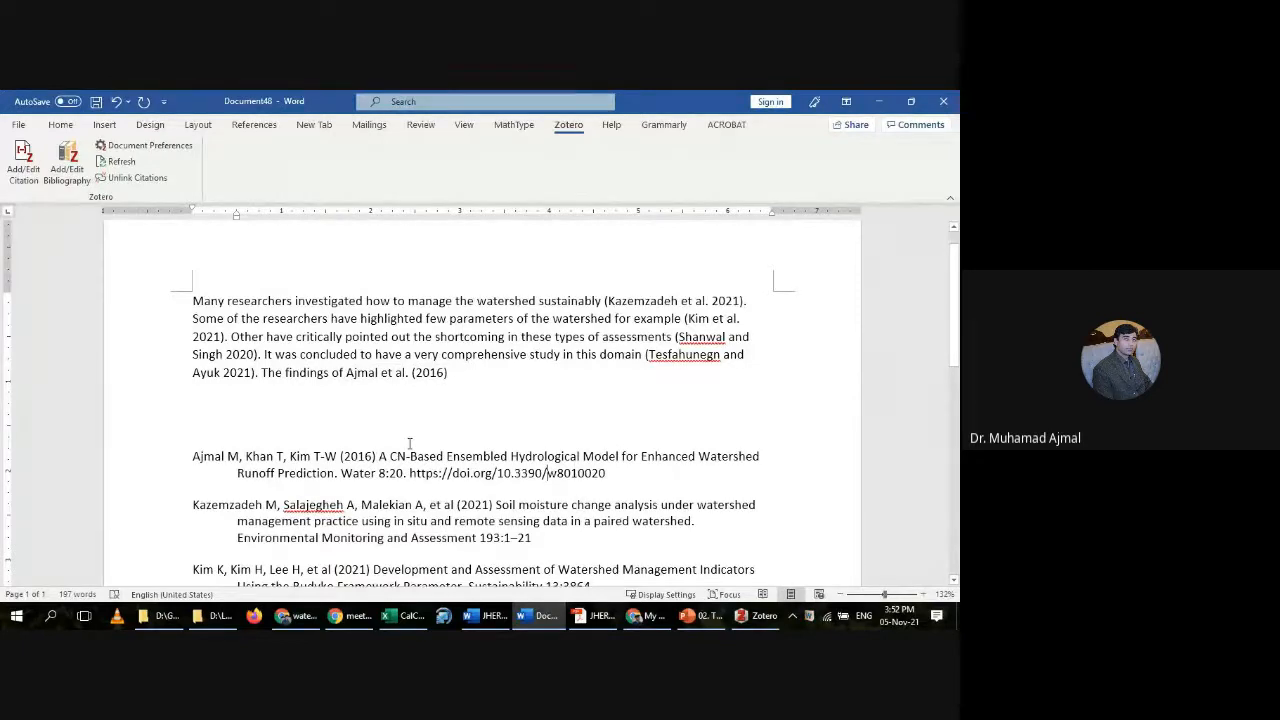
Step: Add the 2009 "ASCE EWRI Task Committee report on state of the practice in curve number hydrology" to the fifth sentence's citation, discarding its manual edits
{"action": "left_click", "coordinate": [456, 374]}
{"action": "left_click", "coordinate": [20, 176]}
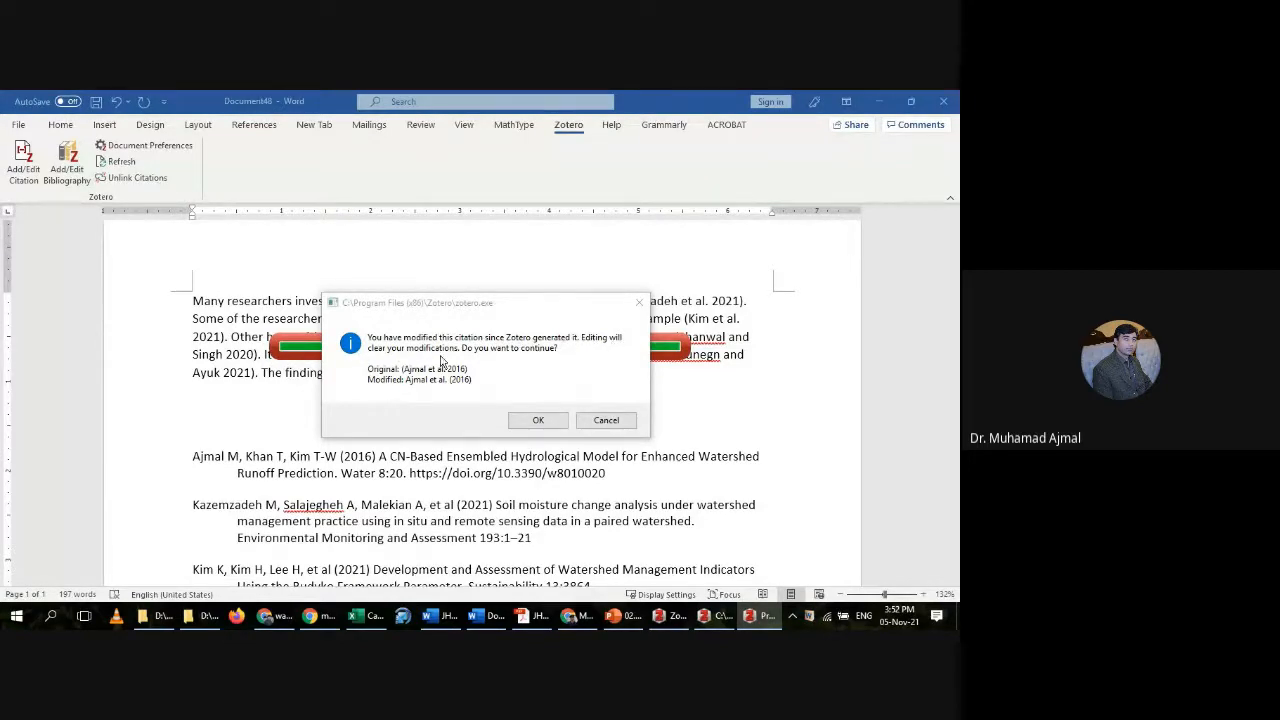
{"action": "left_click", "coordinate": [535, 420]}
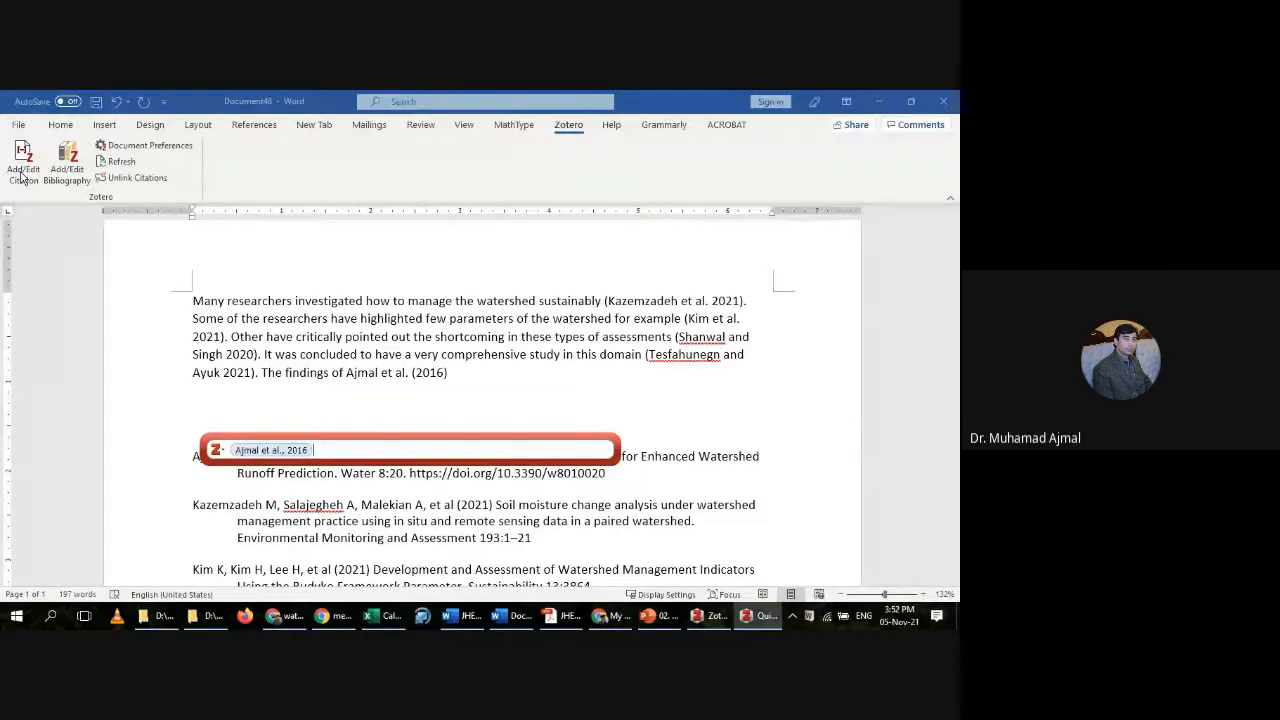
{"action": "key", "text": "Return"}
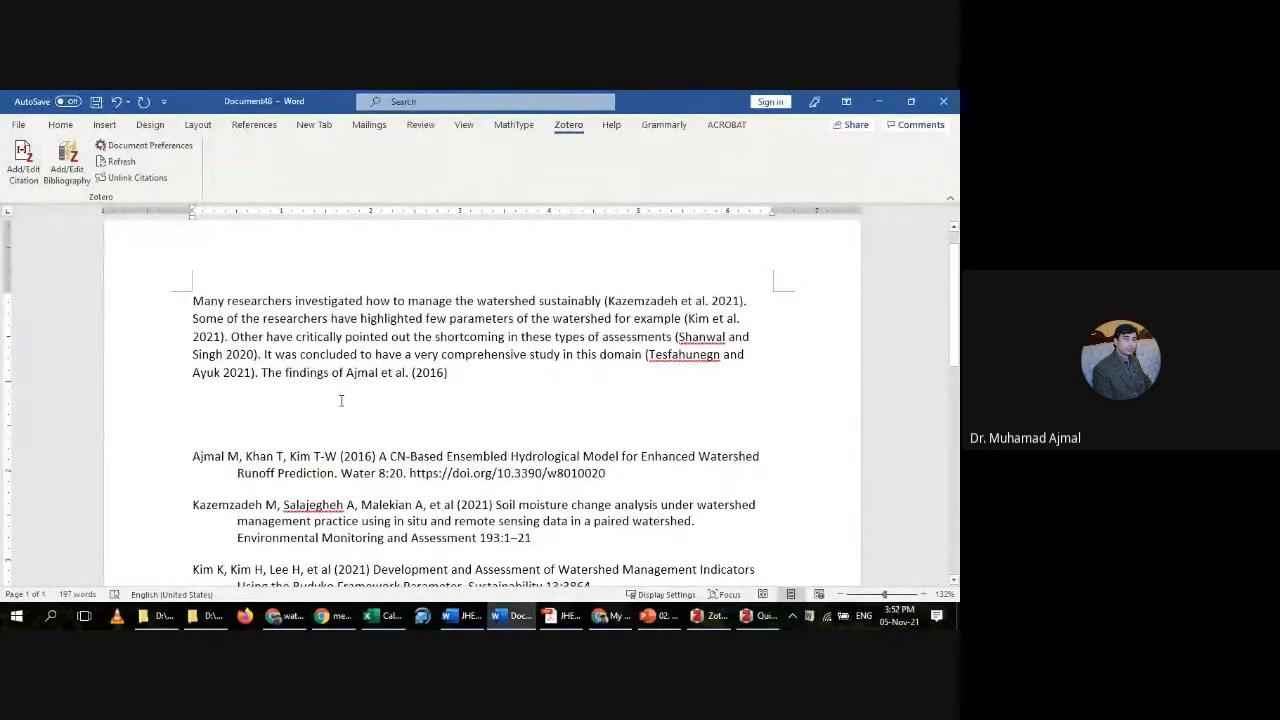
{"action": "left_click", "coordinate": [38, 178]}
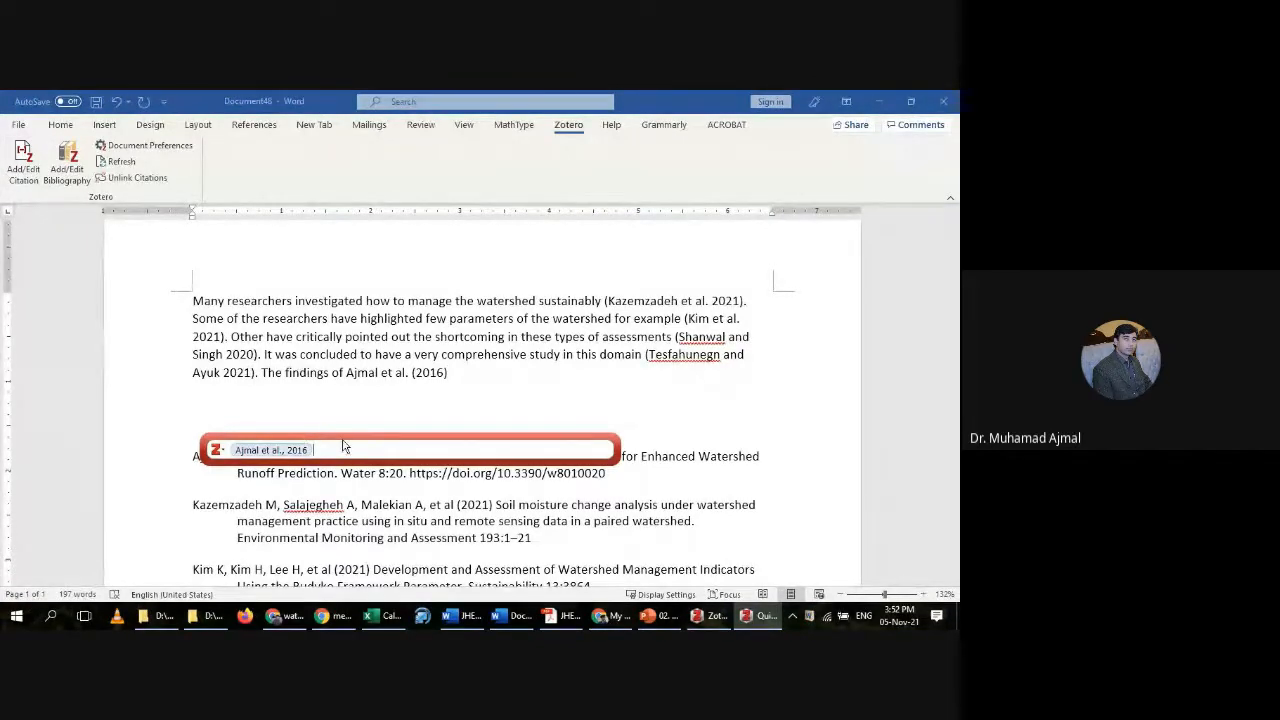
{"action": "type", "text": "haw"}
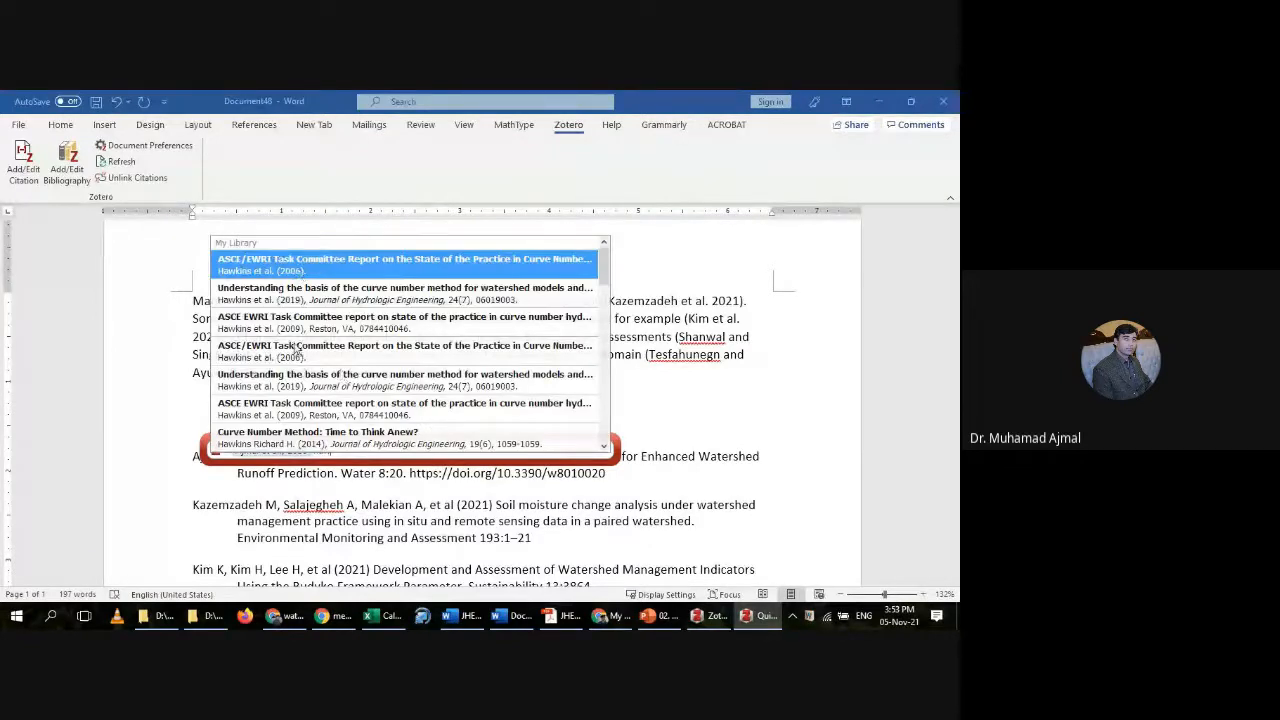
{"action": "left_click", "coordinate": [318, 325]}
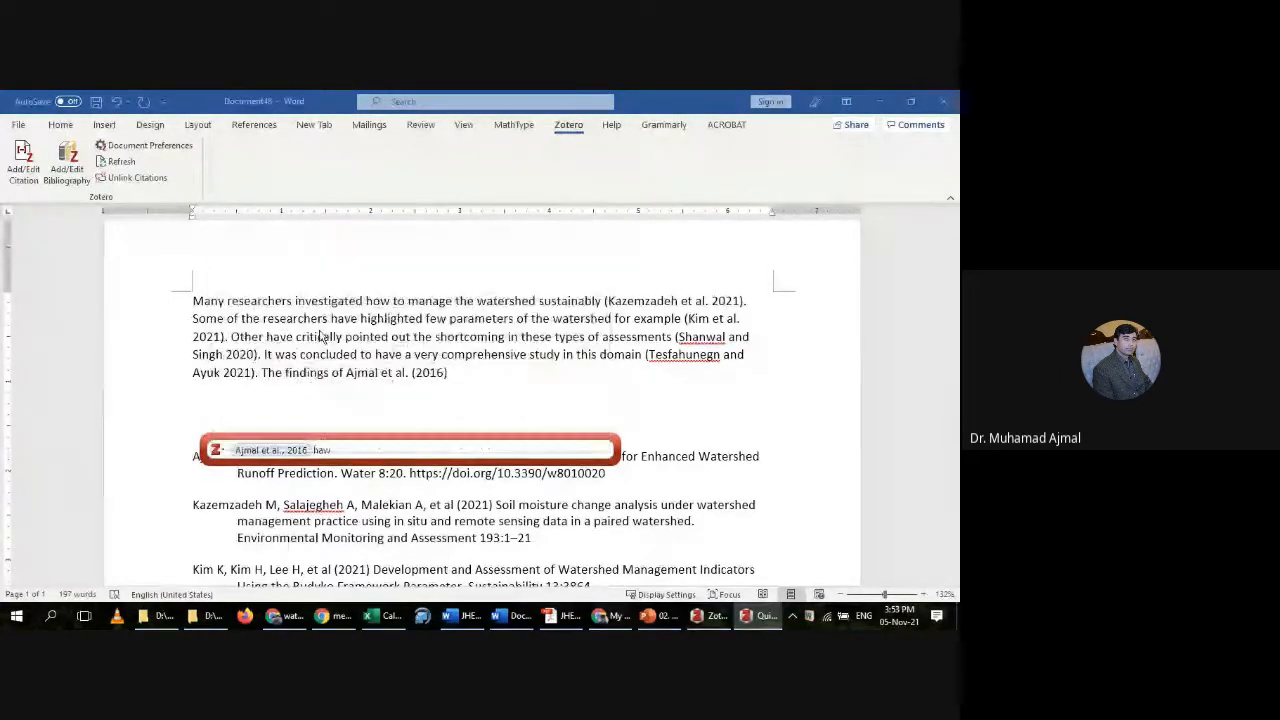
{"action": "key", "text": "Return"}
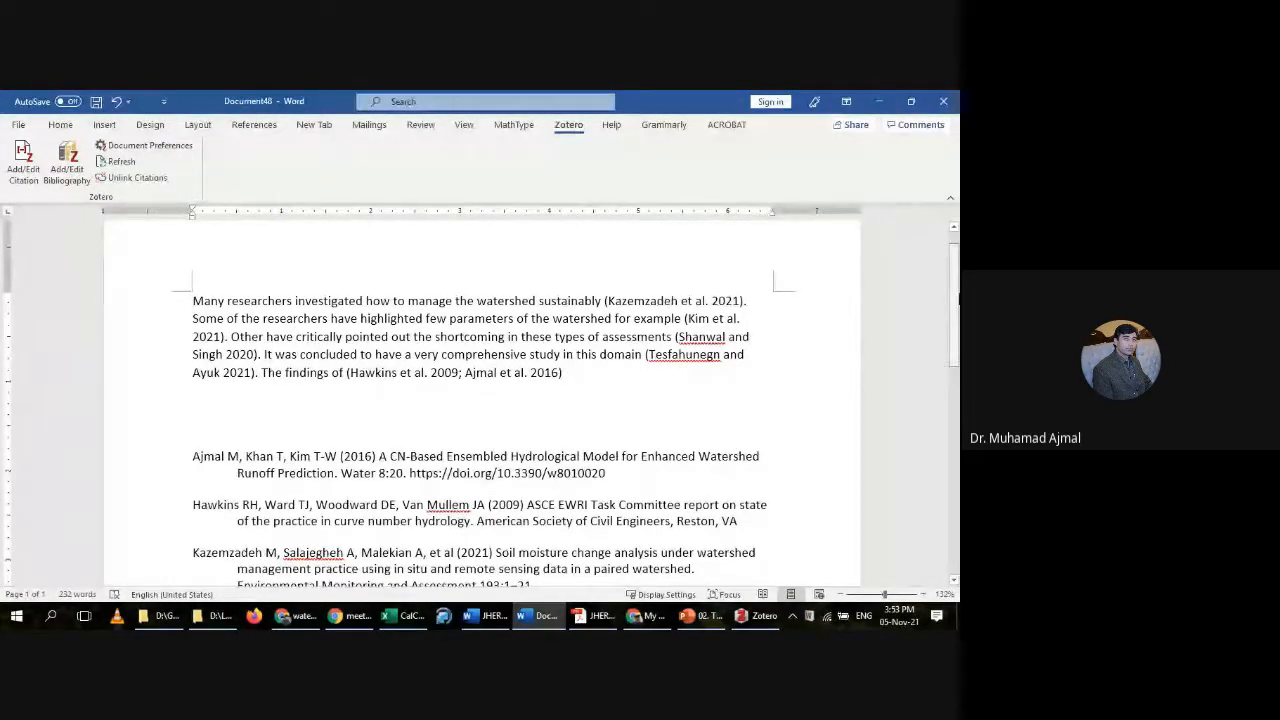
Step: Format the whole bibliography in Times New Roman, size 12, with Justify alignment
{"action": "left_click_drag", "start_coordinate": [957, 298], "coordinate": [958, 362]}
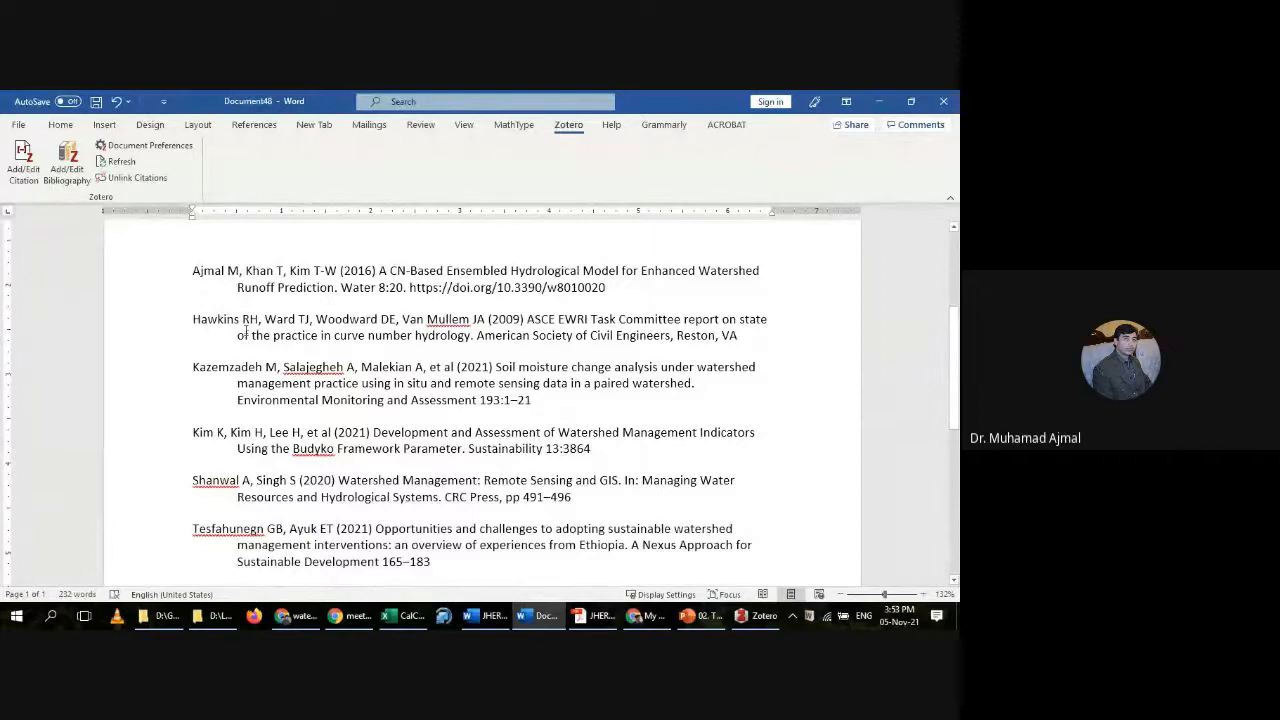
{"action": "left_click_drag", "start_coordinate": [186, 270], "coordinate": [545, 572]}
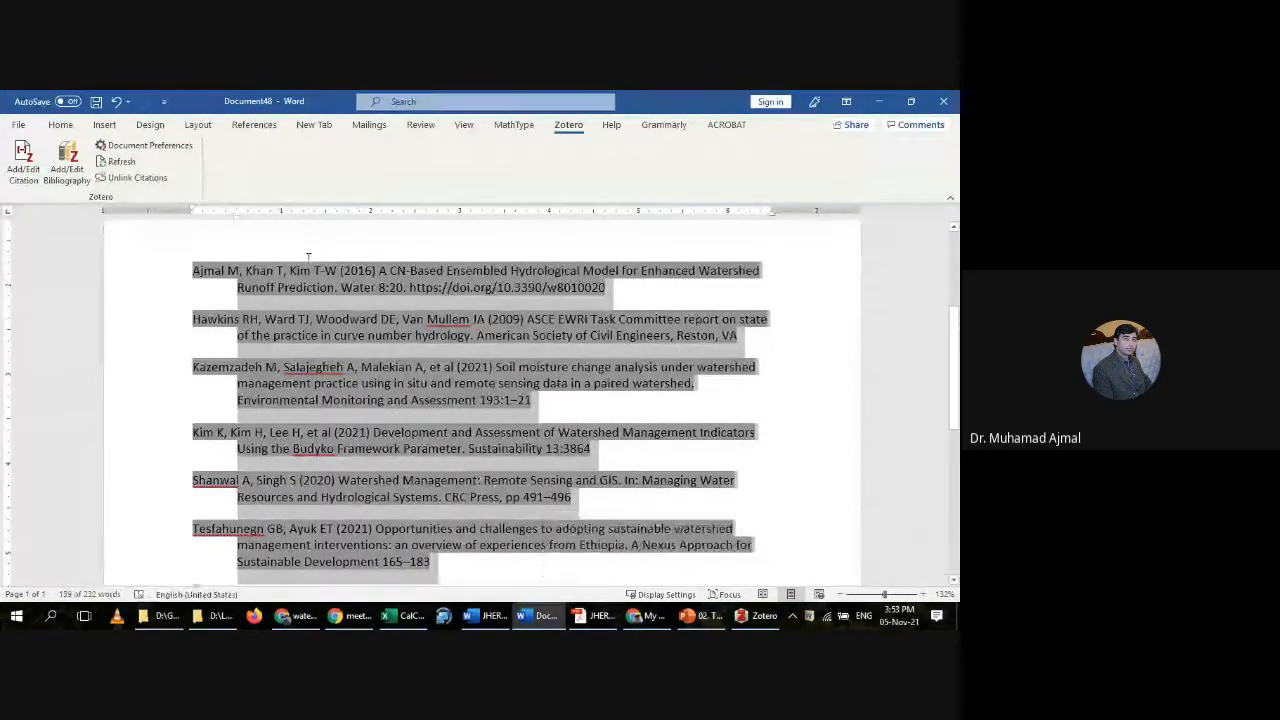
{"action": "left_click", "coordinate": [61, 126]}
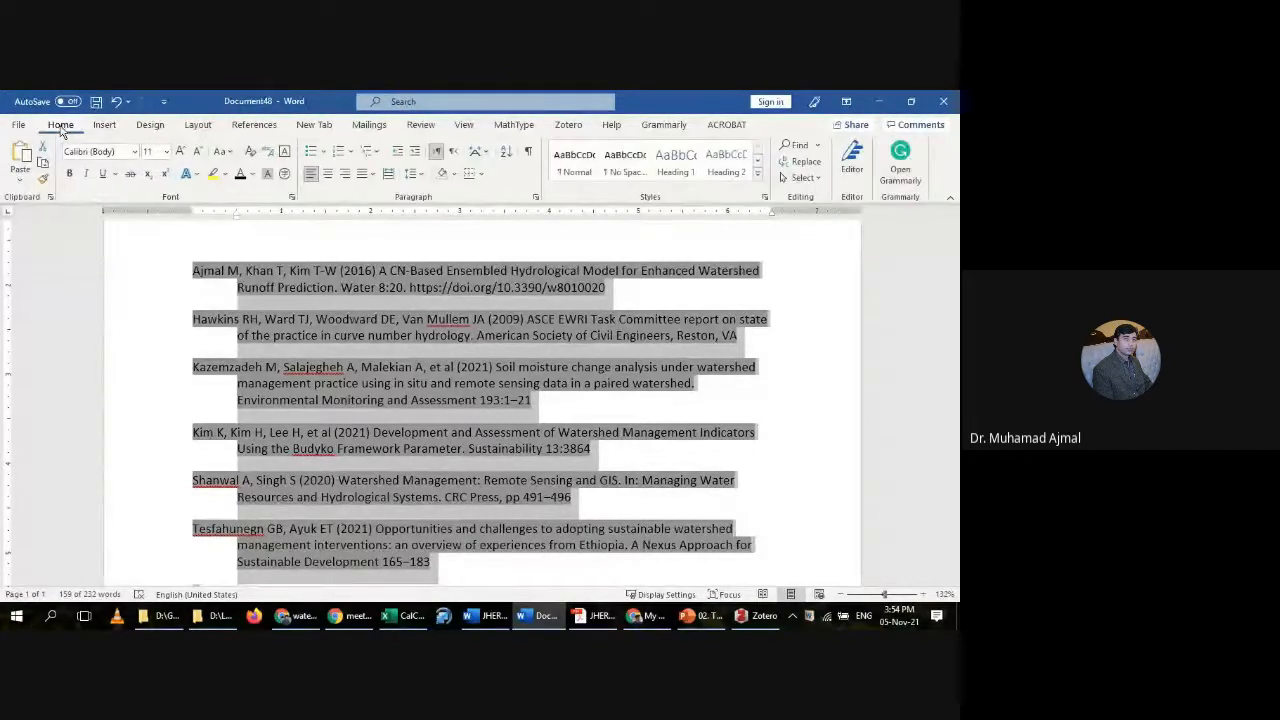
{"action": "left_click", "coordinate": [112, 151]}
{"action": "type", "text": "Times New Roman"}
{"action": "key", "text": "Tab"}
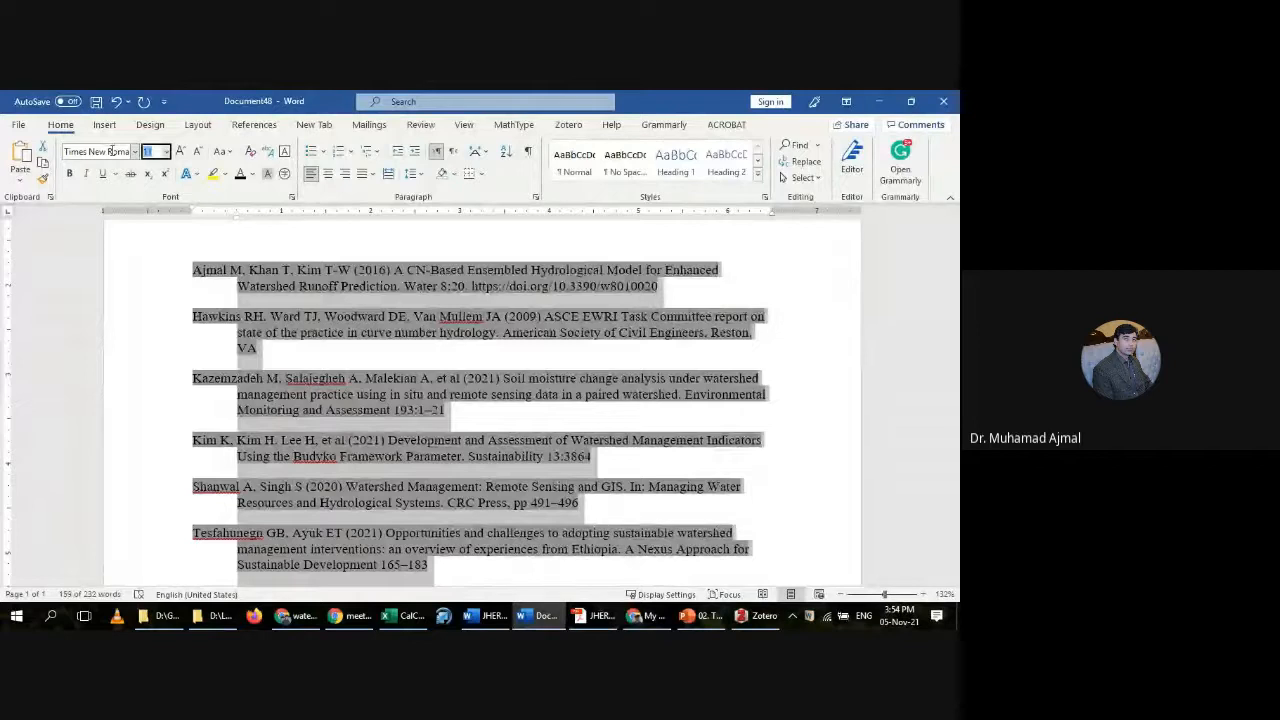
{"action": "type", "text": "12"}
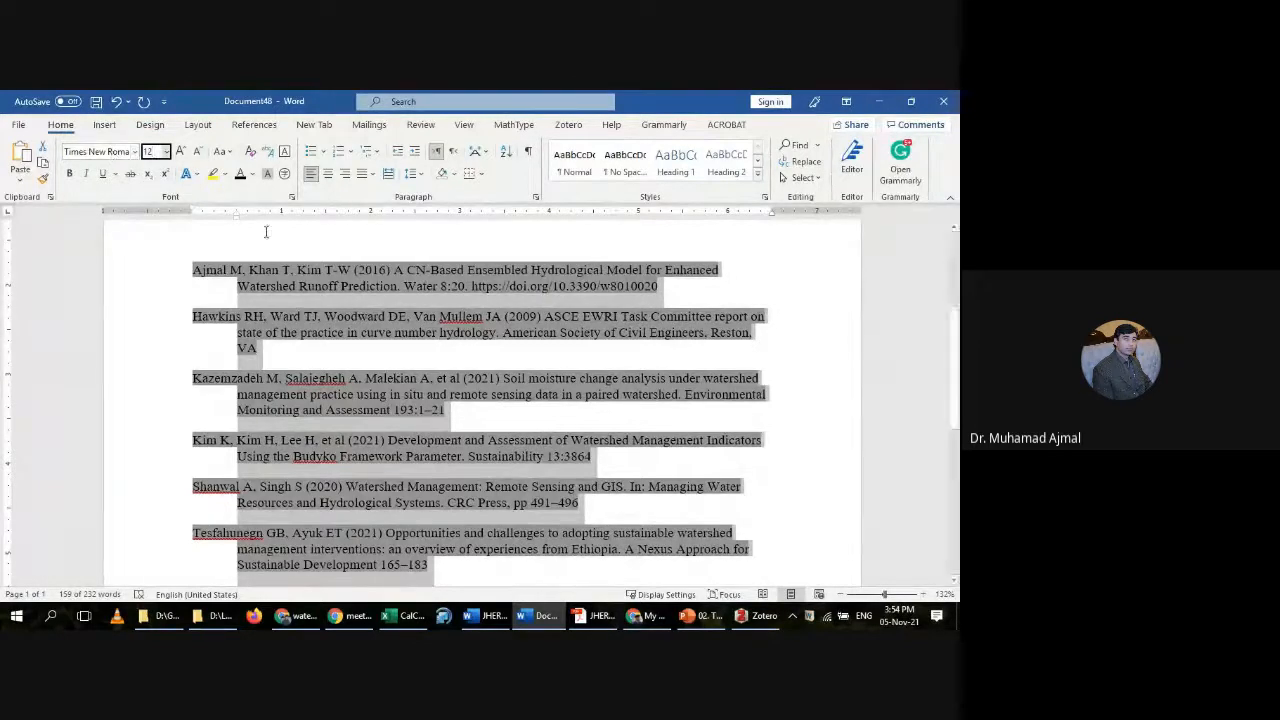
{"action": "left_click", "coordinate": [372, 174]}
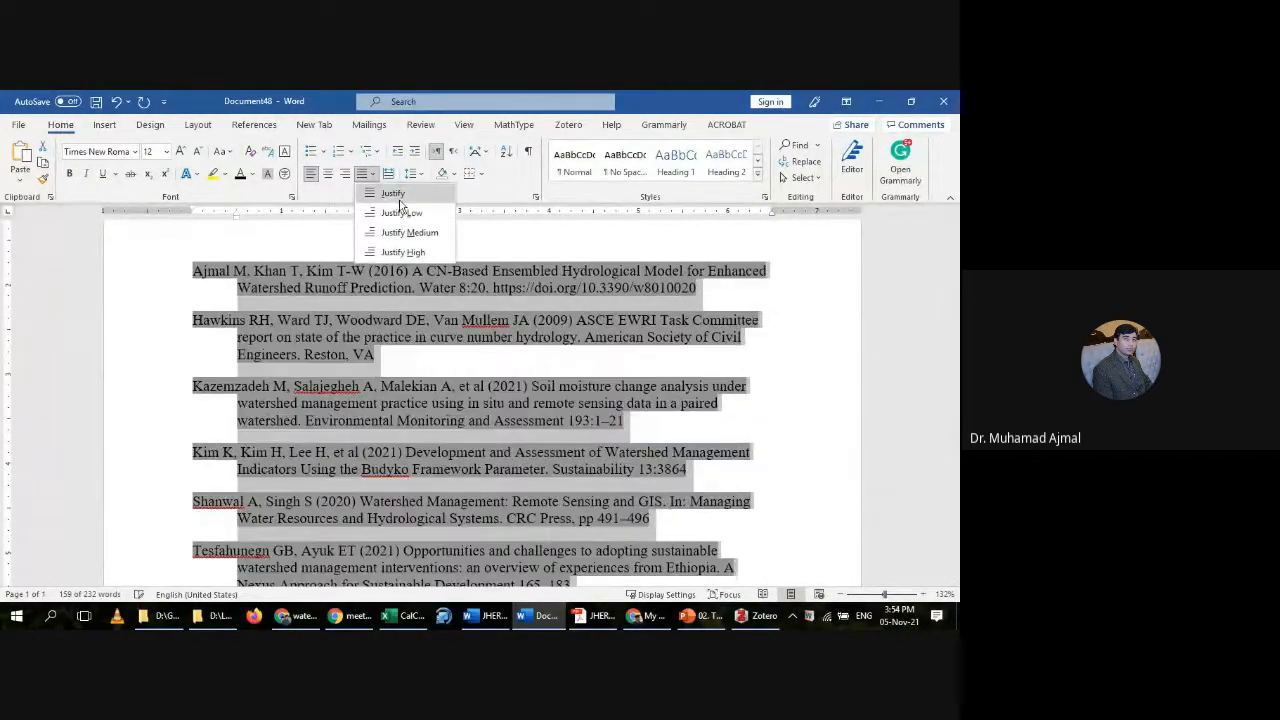
{"action": "left_click", "coordinate": [399, 200]}
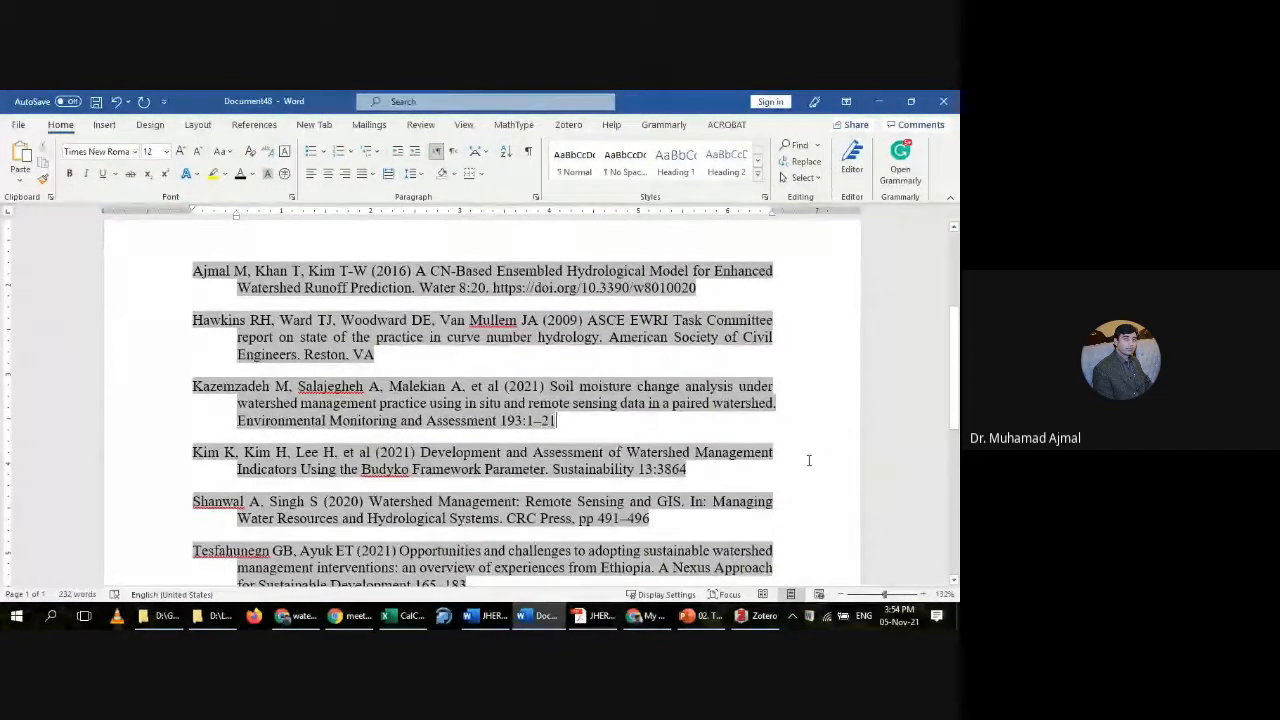
Step: Format the body paragraph above the bibliography in Times New Roman, size 12, with Justify alignment
{"action": "scroll", "coordinate": [774, 420], "scroll_direction": "up", "scroll_amount": 4}
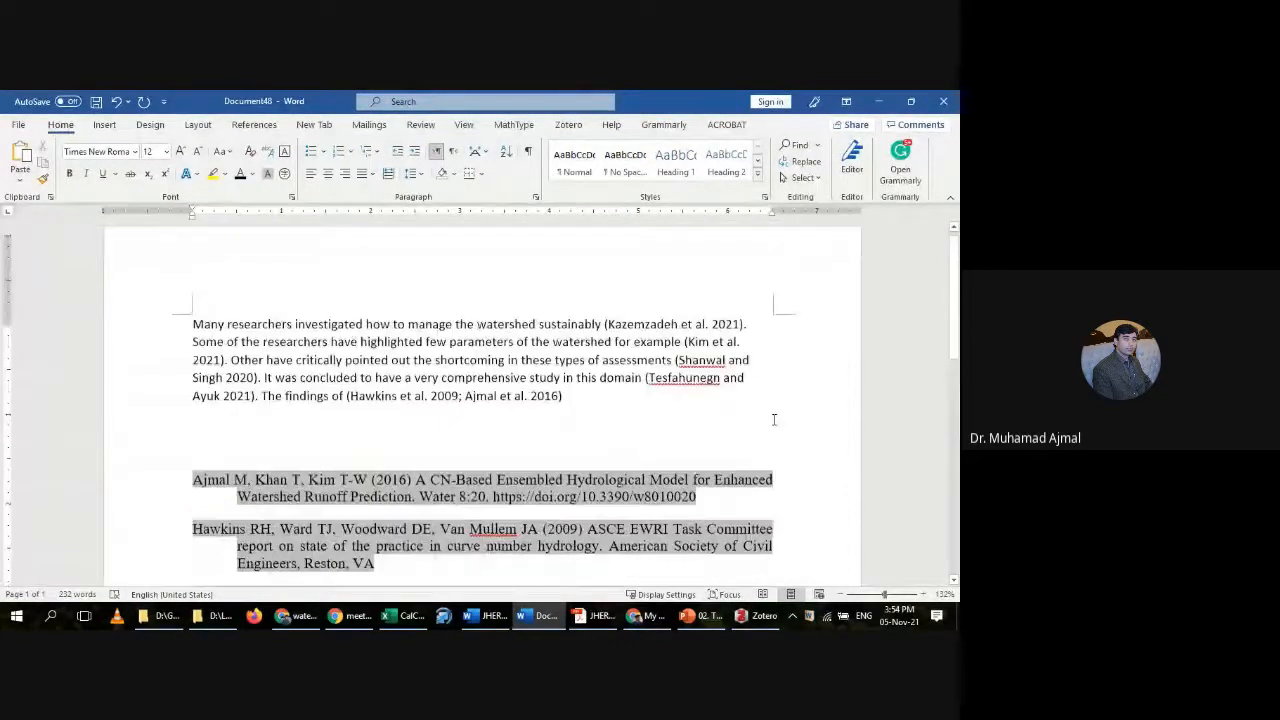
{"action": "left_click", "coordinate": [774, 420]}
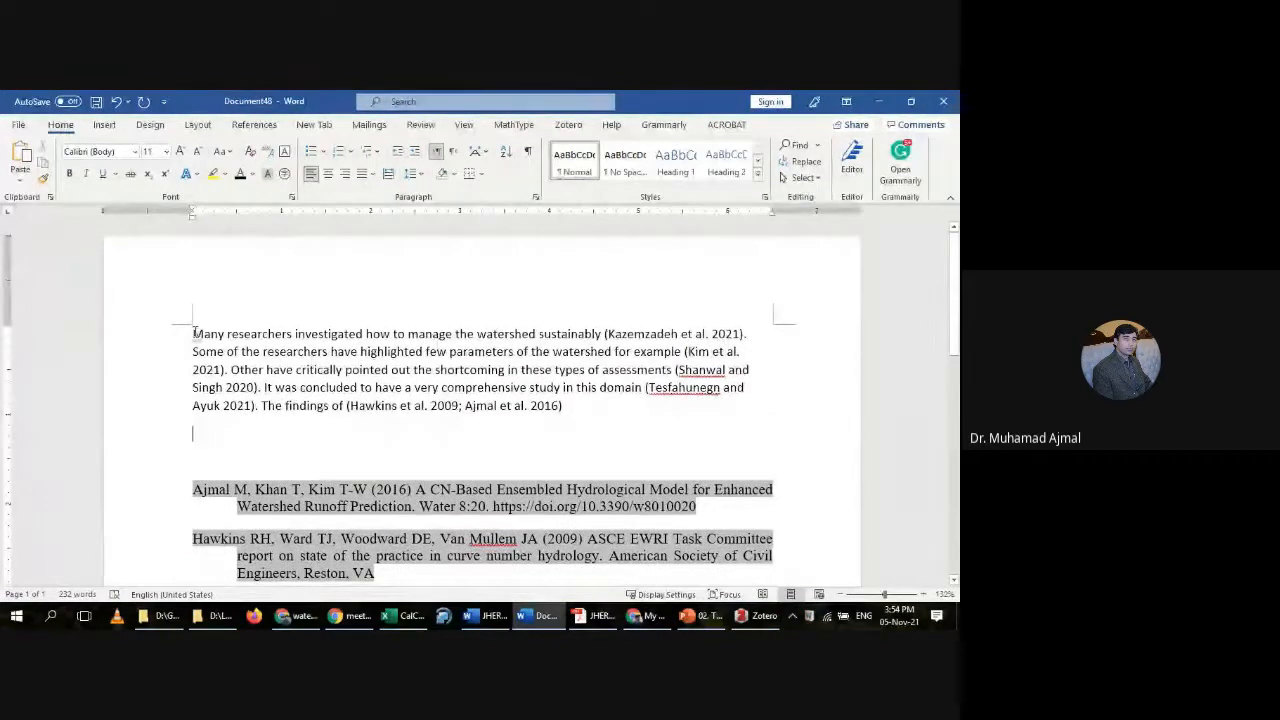
{"action": "left_click_drag", "start_coordinate": [197, 332], "coordinate": [613, 434]}
{"action": "left_click", "coordinate": [100, 152]}
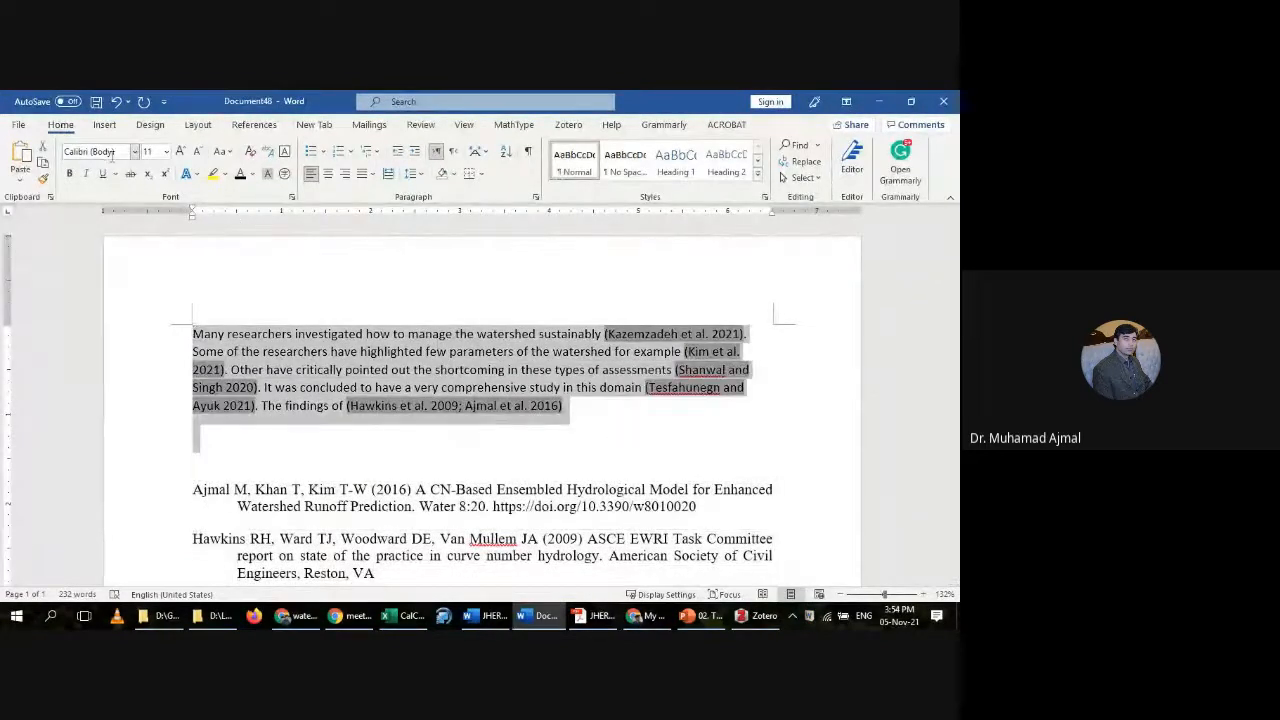
{"action": "type", "text": "Times New Roma"}
{"action": "key", "text": "Tab"}
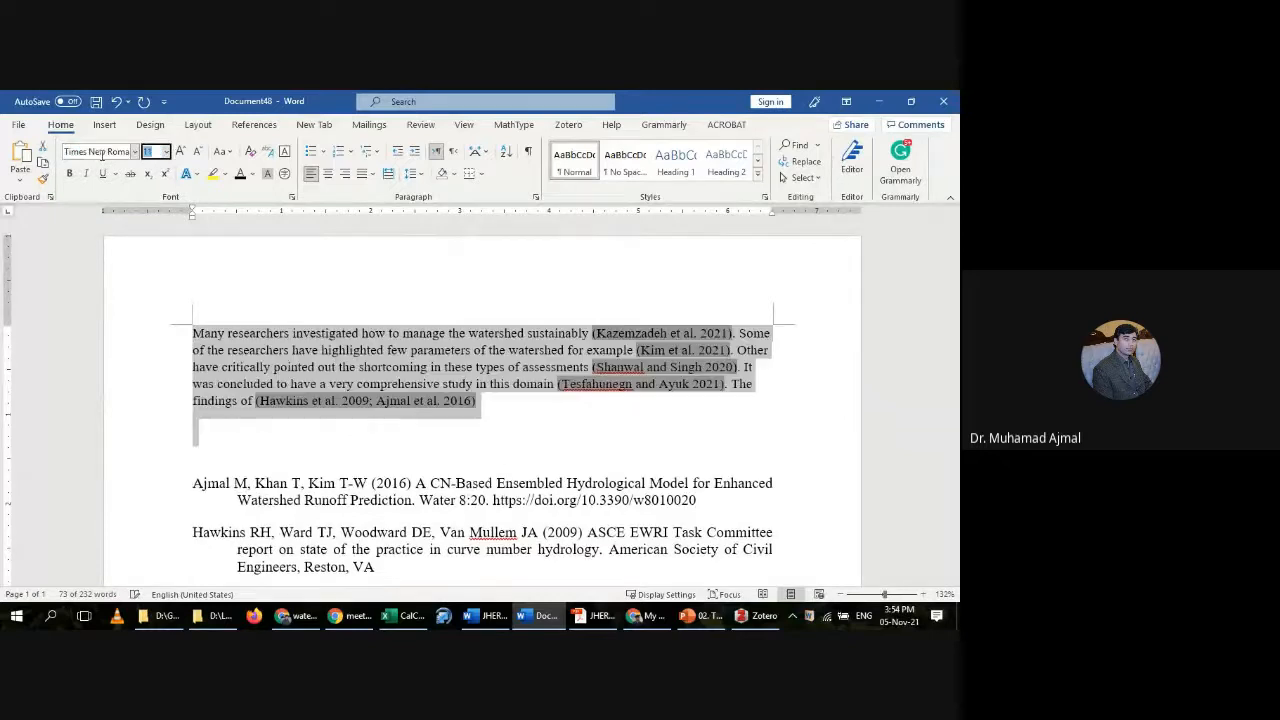
{"action": "type", "text": "12"}
{"action": "key", "text": "Return"}
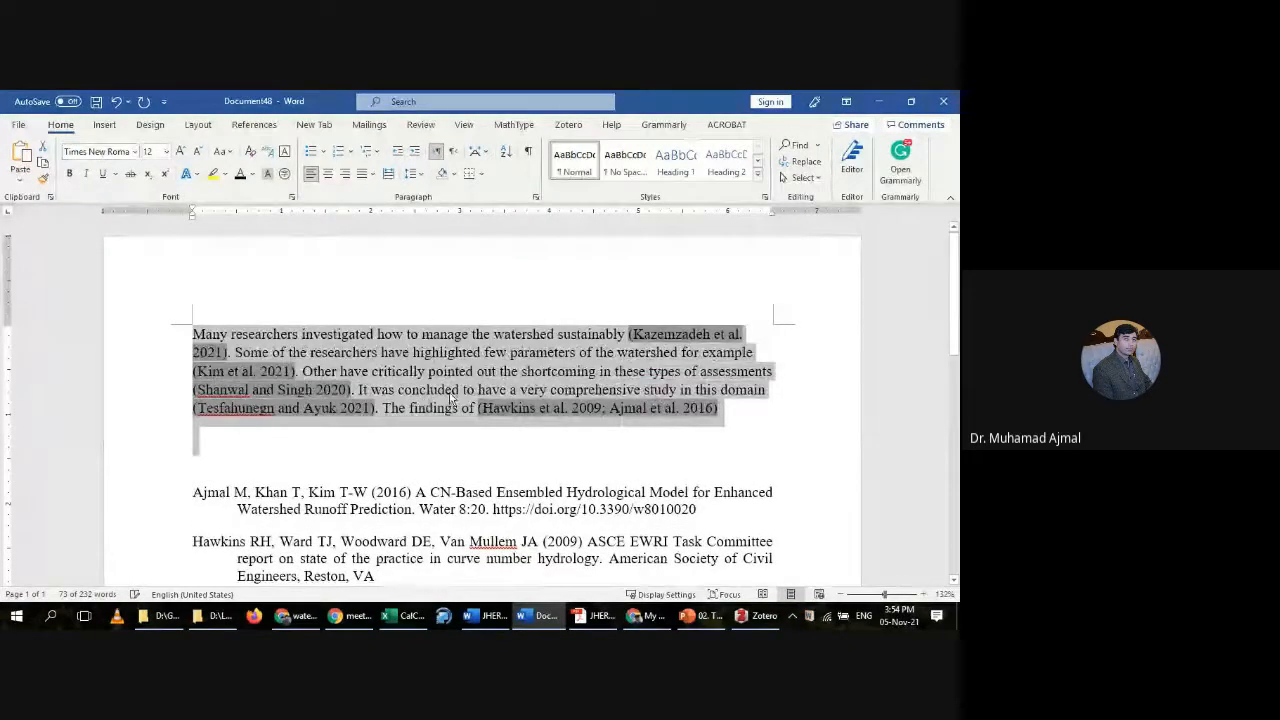
{"action": "left_click", "coordinate": [371, 176]}
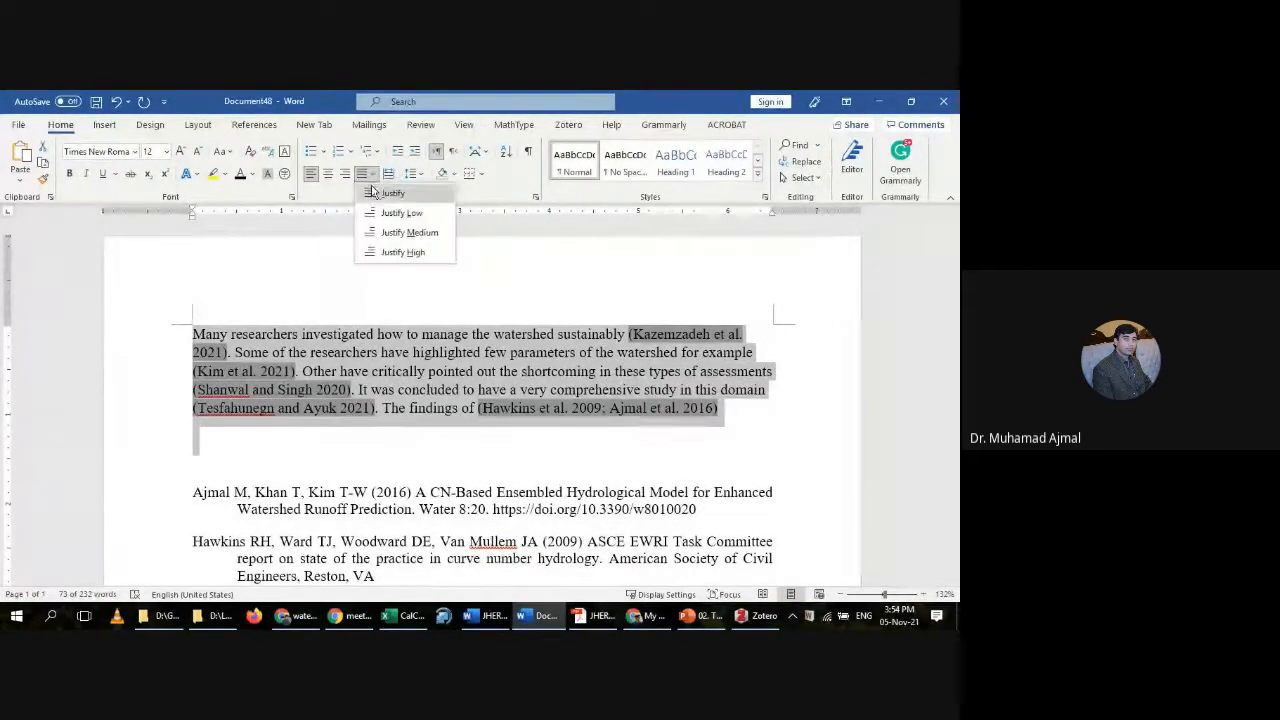
{"action": "left_click", "coordinate": [388, 193]}
{"action": "left_click", "coordinate": [672, 488]}
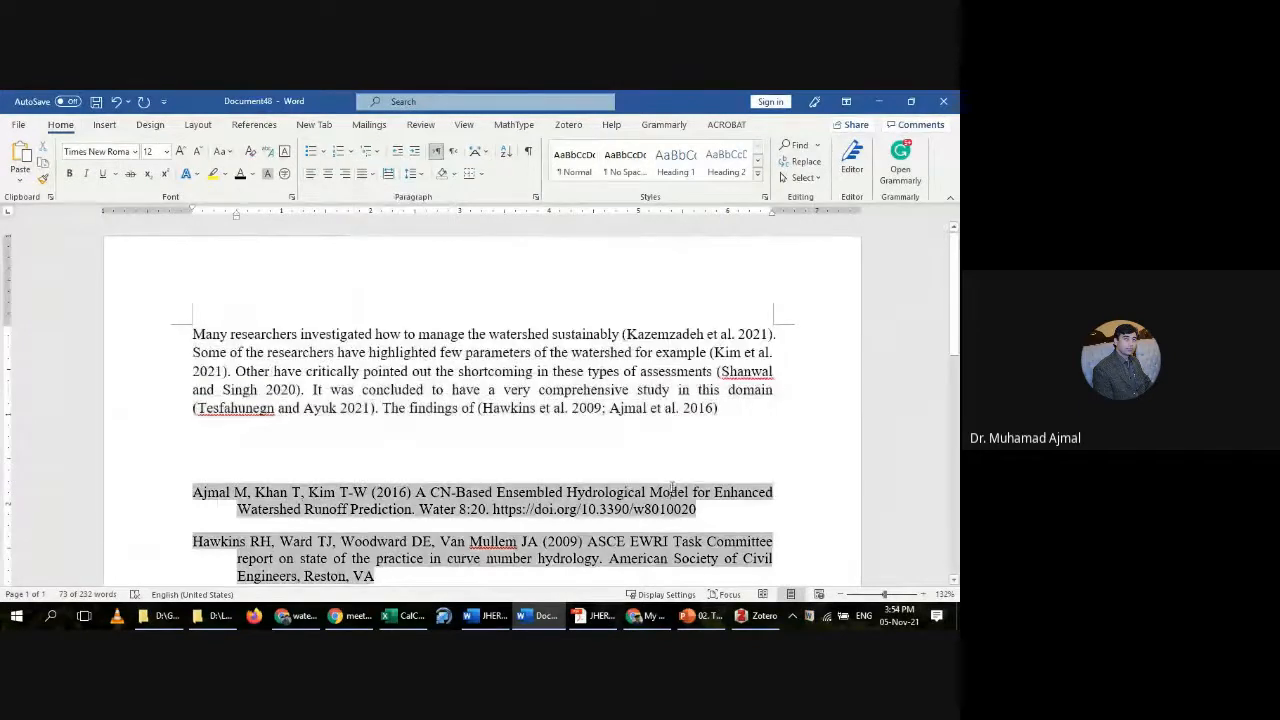
{"action": "left_click", "coordinate": [773, 468]}
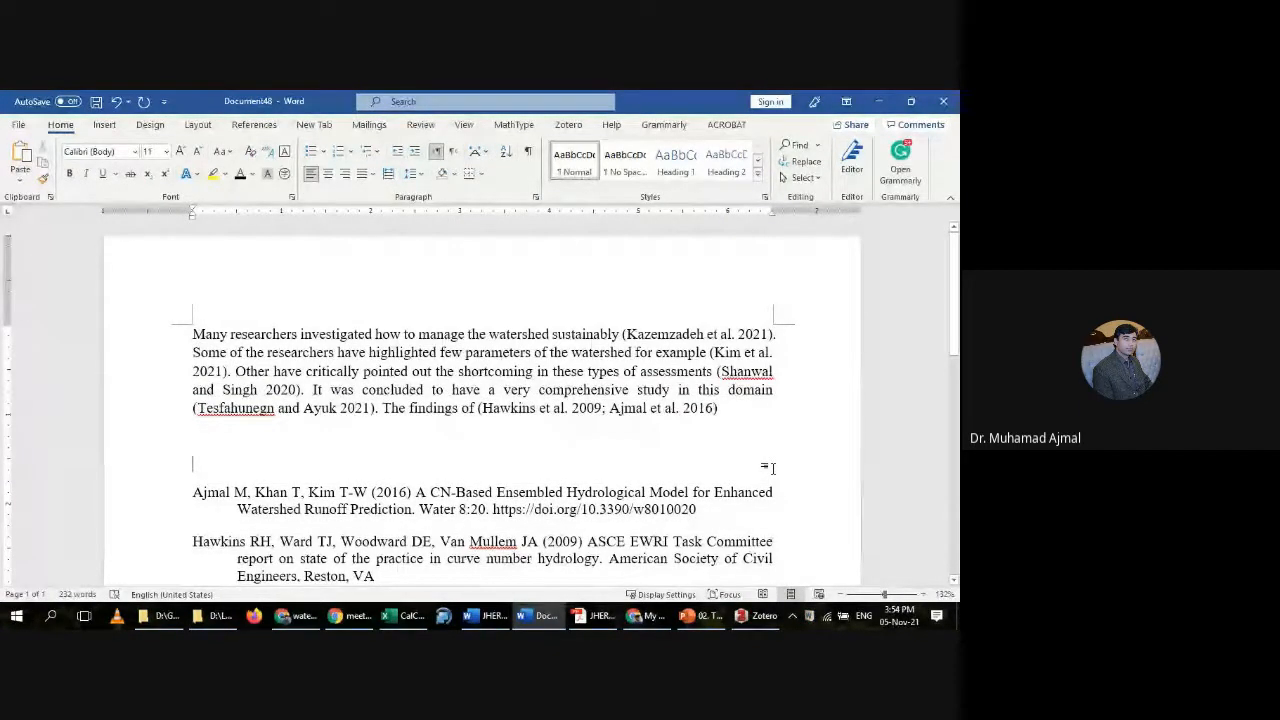
Step: Try left alignment on all bibliography entries and return them to Justify
{"action": "key", "text": "Page_Down"}
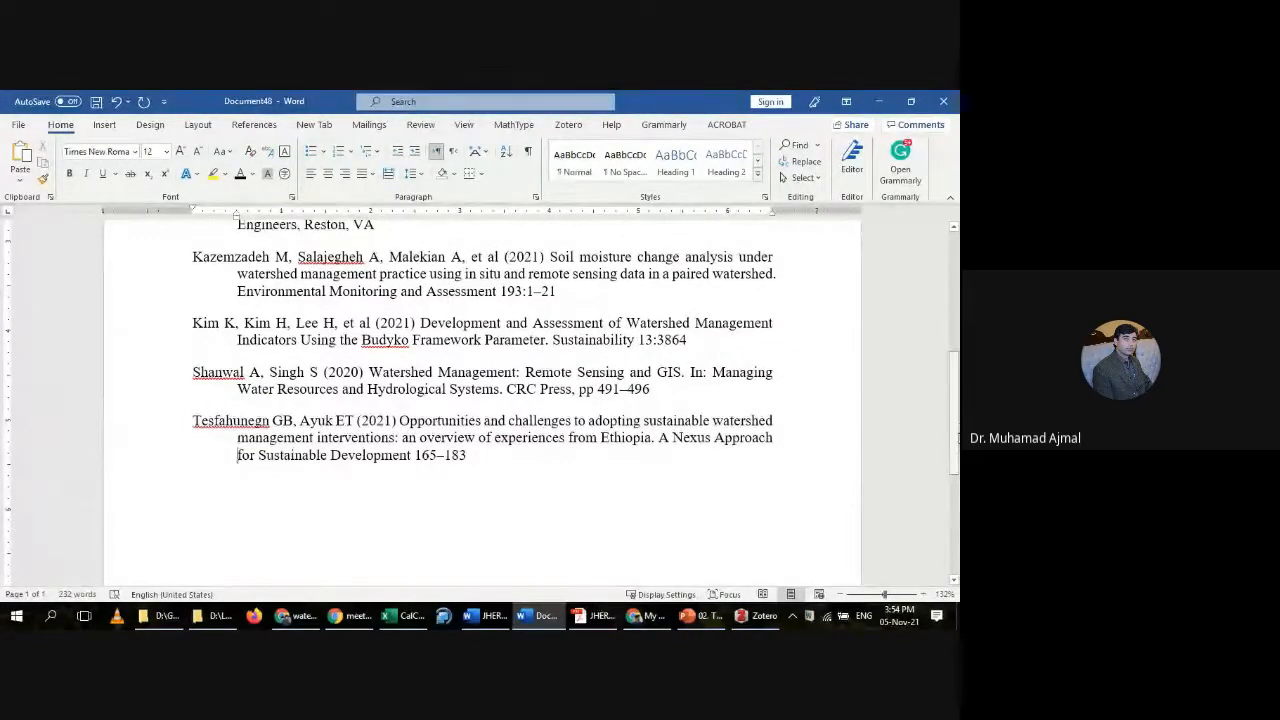
{"action": "scroll", "coordinate": [866, 463], "scroll_direction": "up", "scroll_amount": 1}
{"action": "left_click_drag", "start_coordinate": [480, 512], "coordinate": [195, 291]}
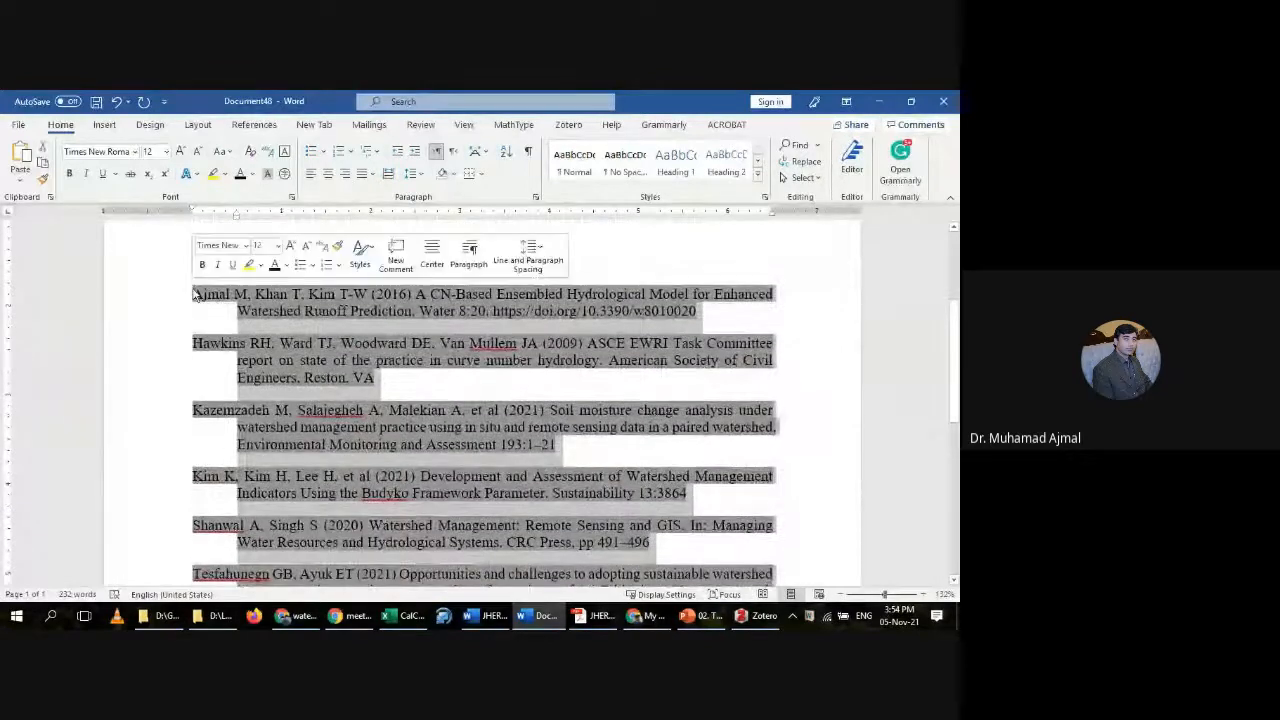
{"action": "left_click", "coordinate": [312, 175]}
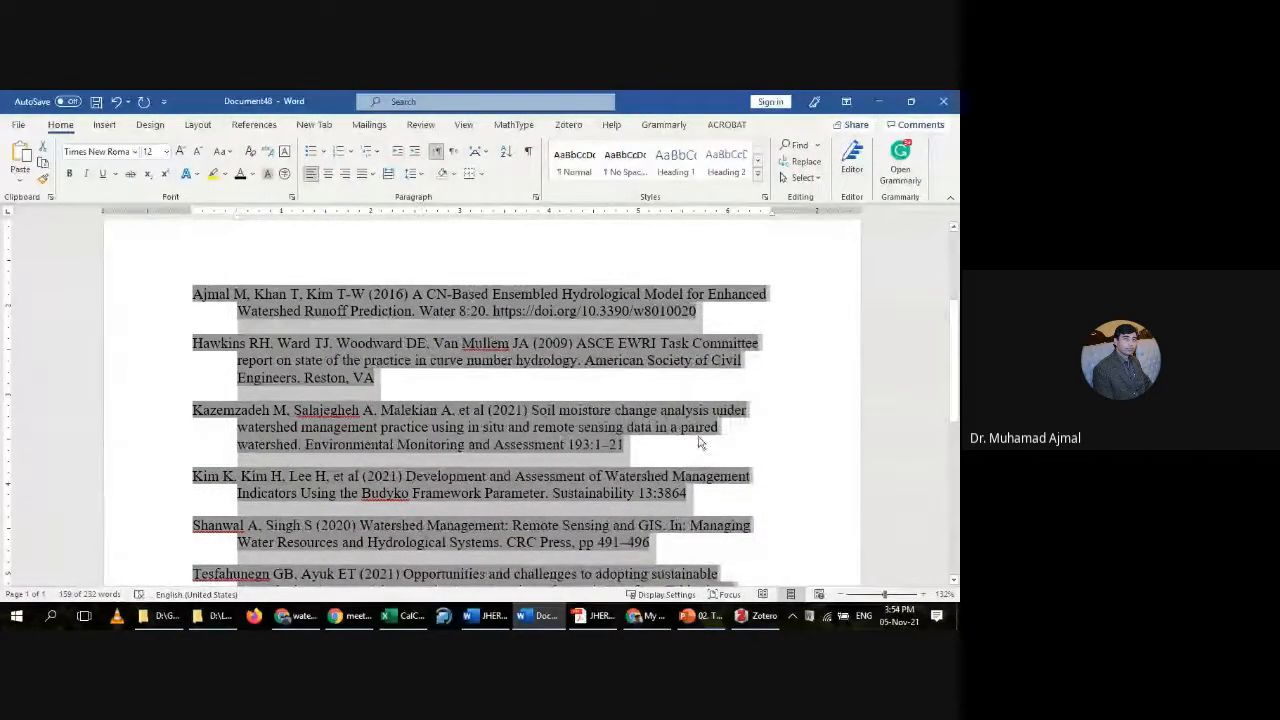
{"action": "left_click", "coordinate": [372, 174]}
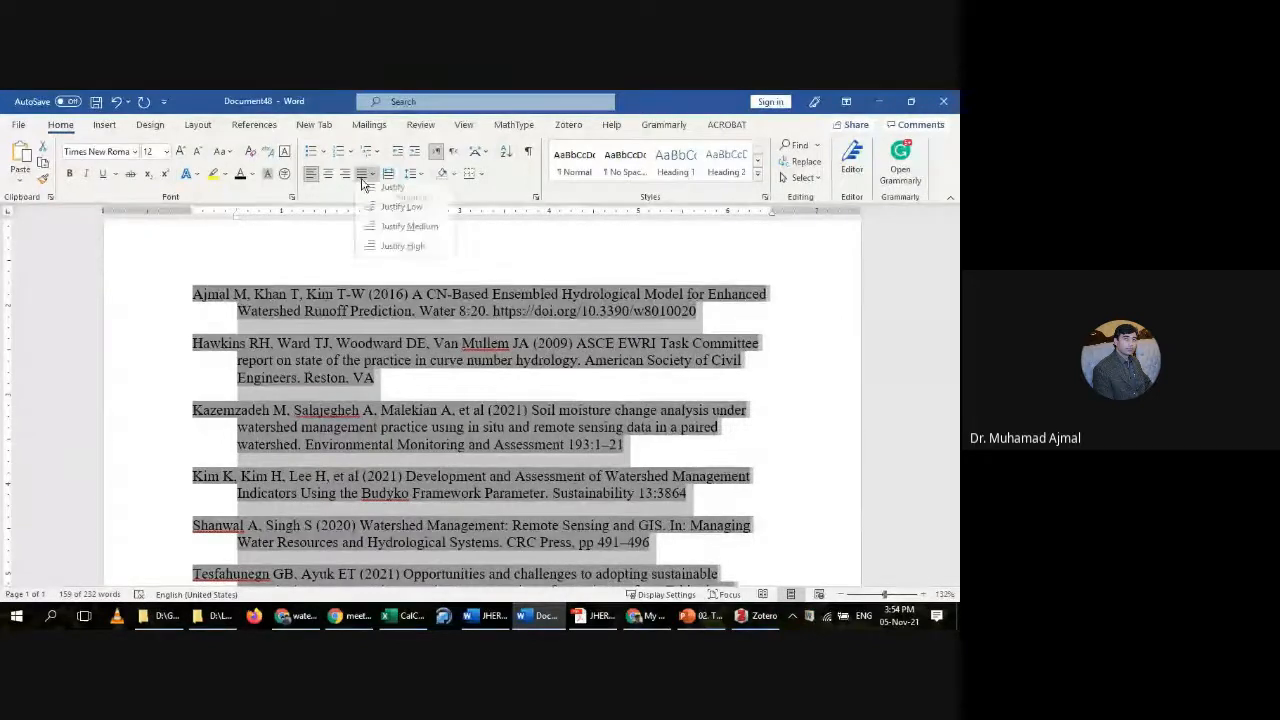
{"action": "left_click", "coordinate": [393, 195]}
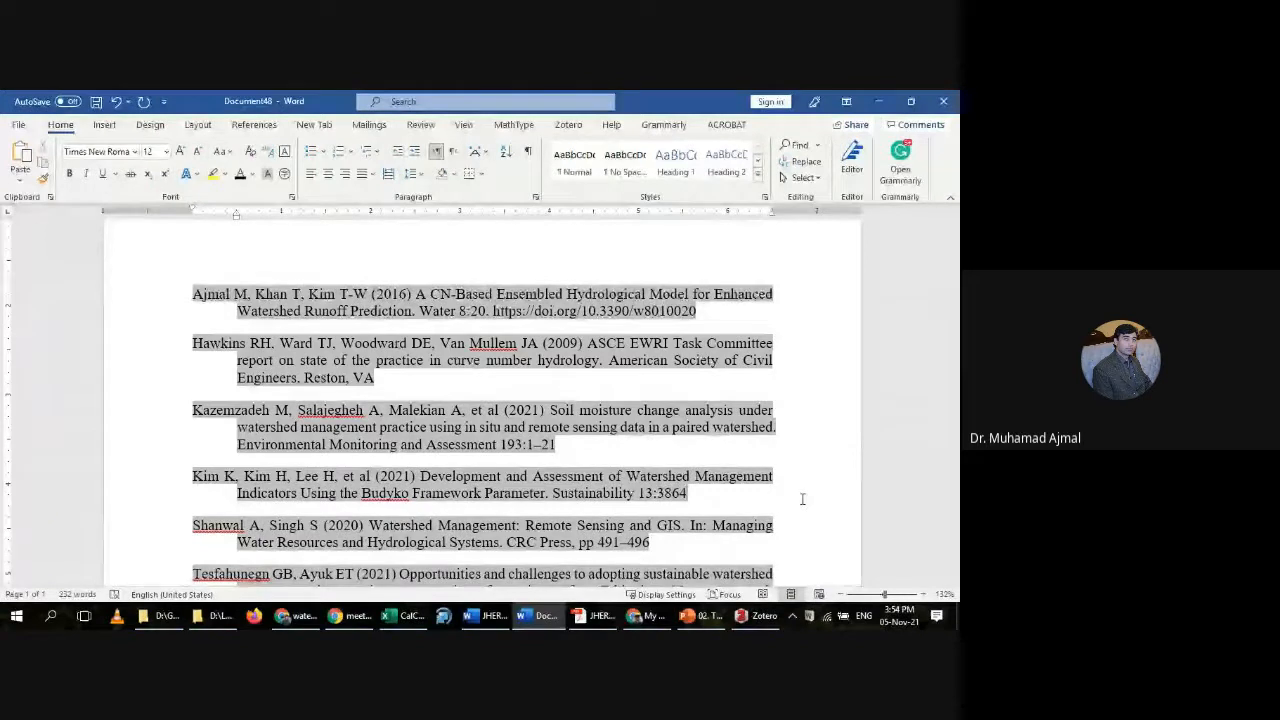
{"action": "scroll", "coordinate": [802, 499], "scroll_direction": "up", "scroll_amount": 3}
{"action": "key", "text": "ctrl+Home"}
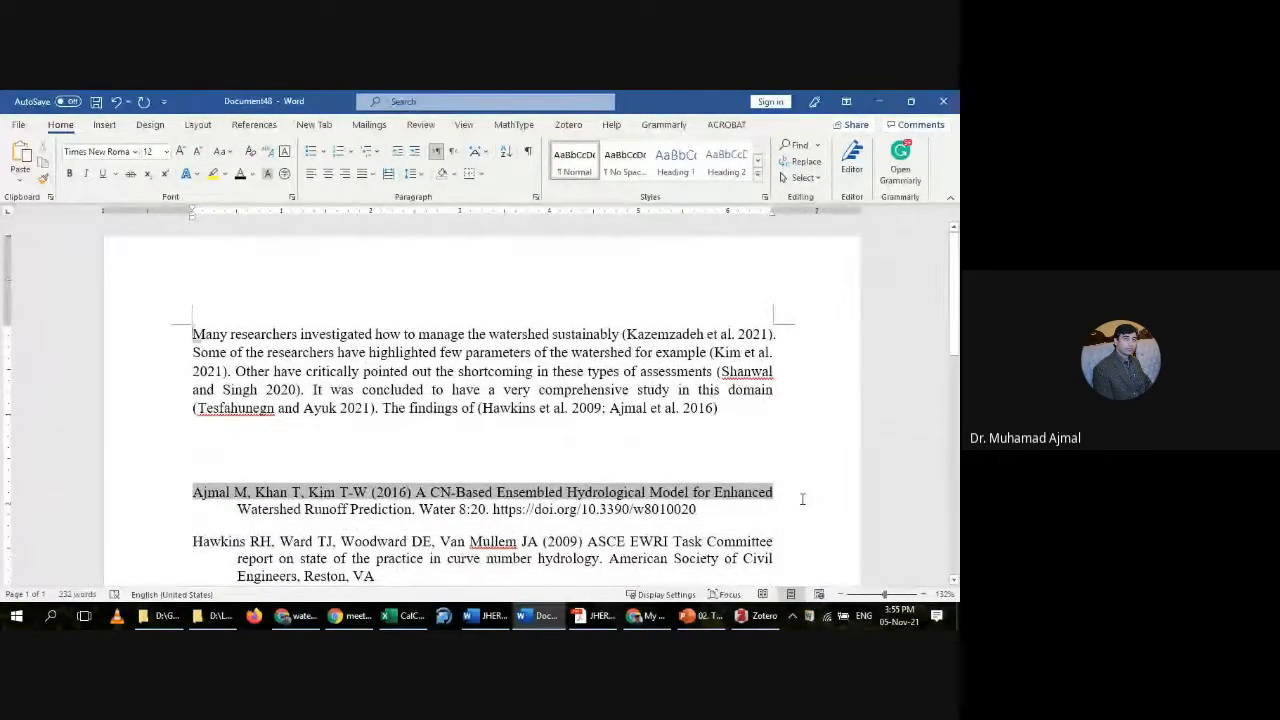
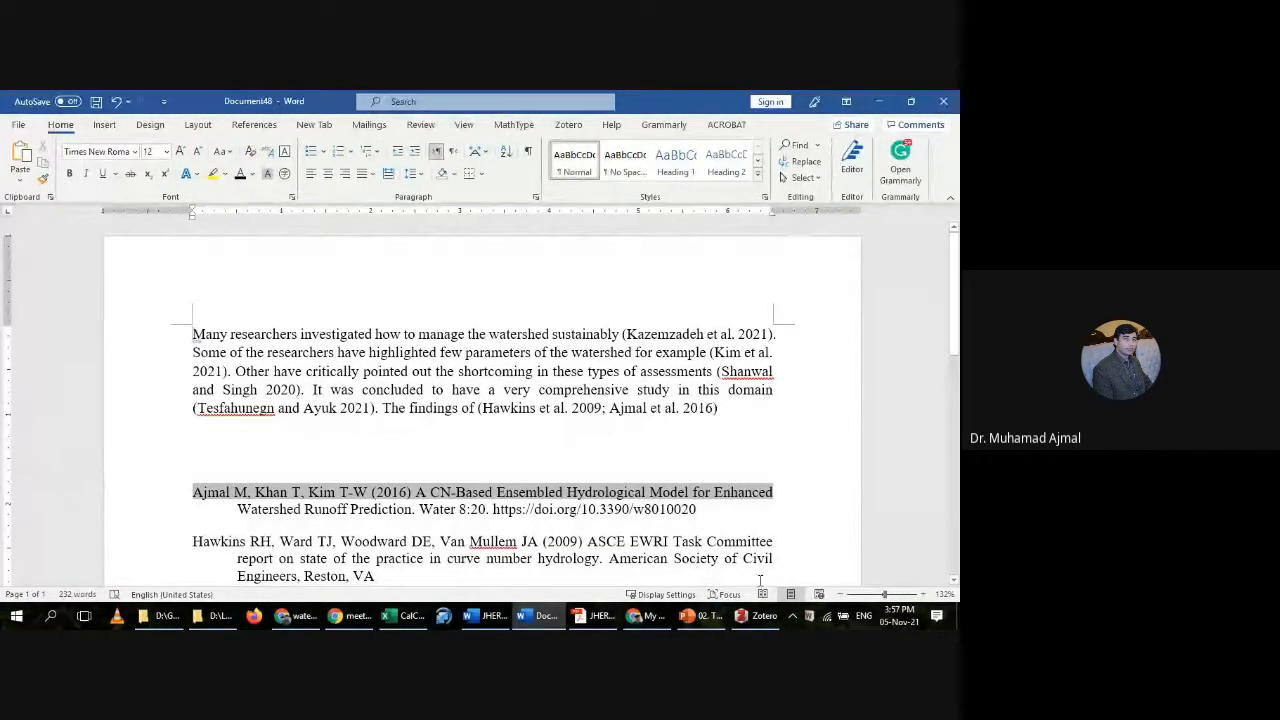
{"action": "scroll", "coordinate": [957, 320], "scroll_direction": "down", "scroll_amount": 3}
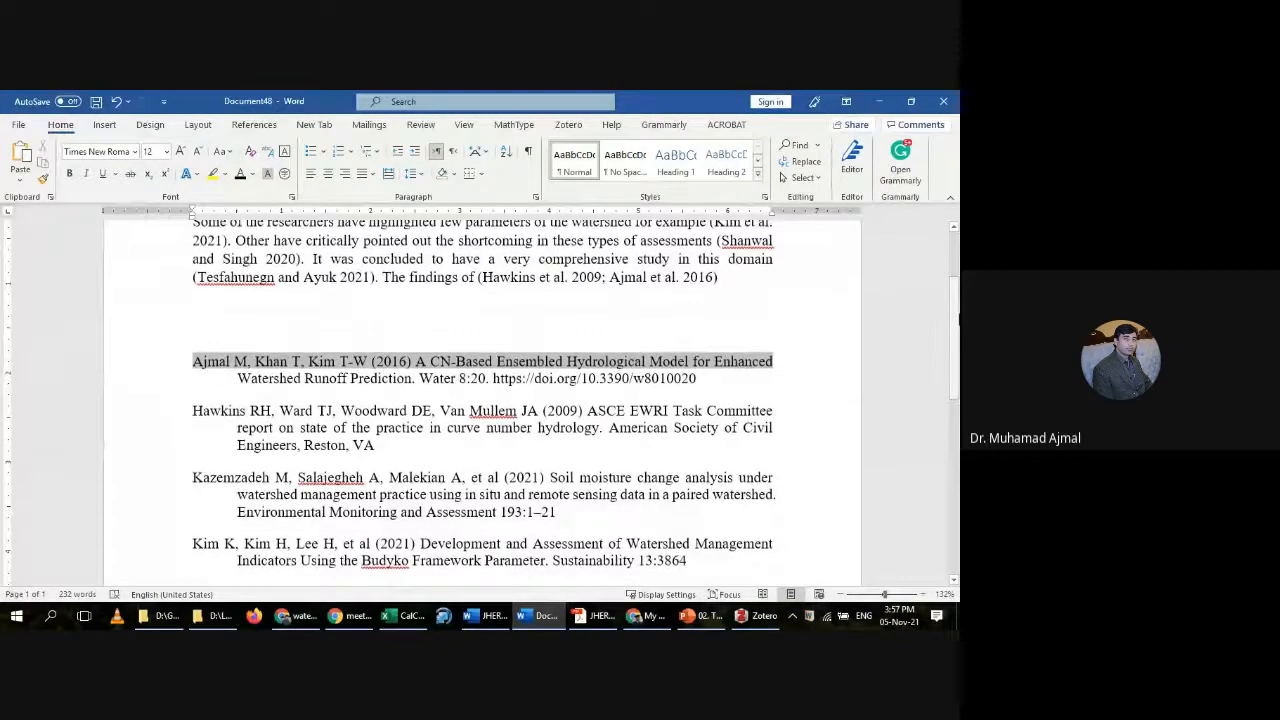
{"action": "left_click_drag", "start_coordinate": [957, 320], "coordinate": [957, 257]}
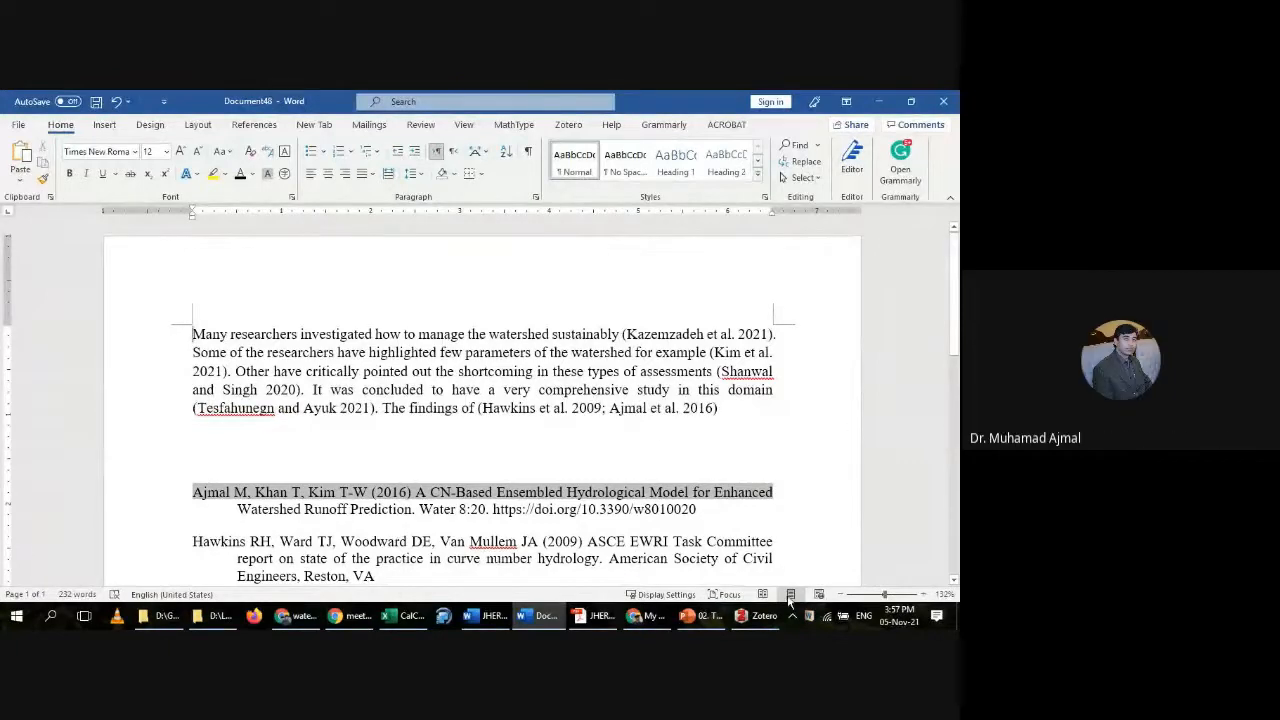
Step: Switch to Zotero and add a journal article titled "A review of the hydrological modeling" to the My Thesis collection
{"action": "left_click", "coordinate": [757, 616]}
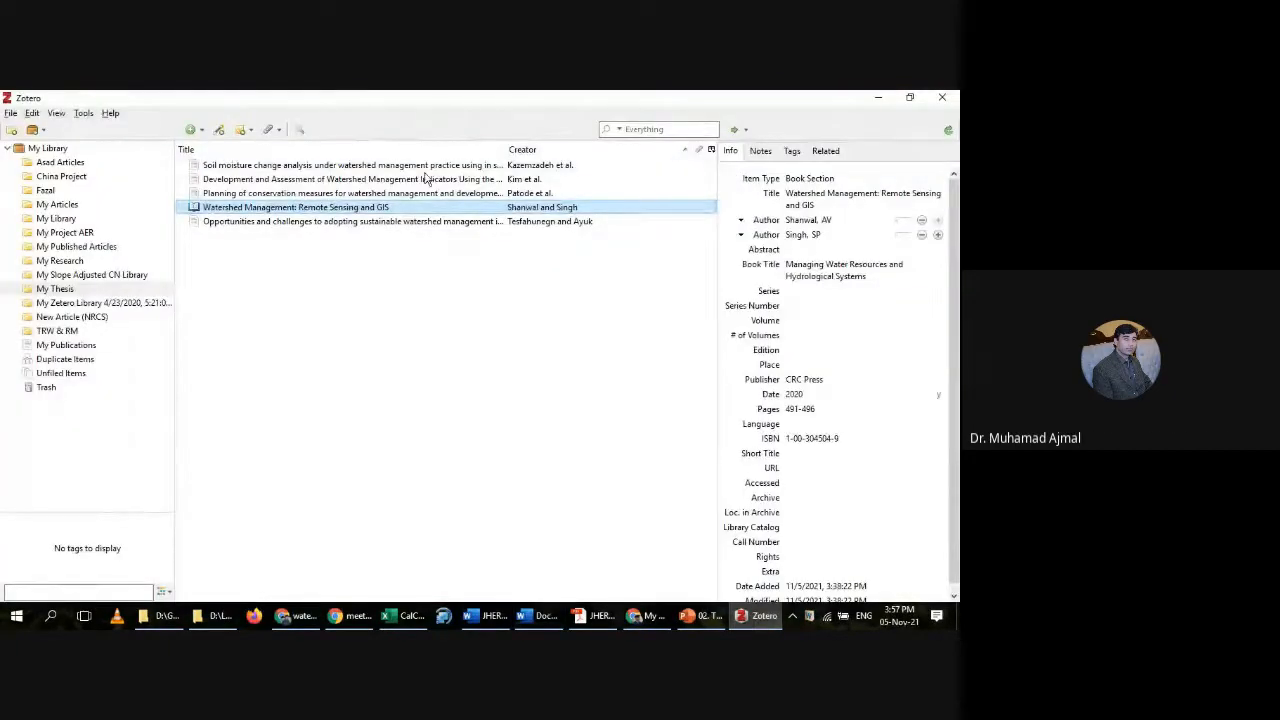
{"action": "left_click", "coordinate": [200, 133]}
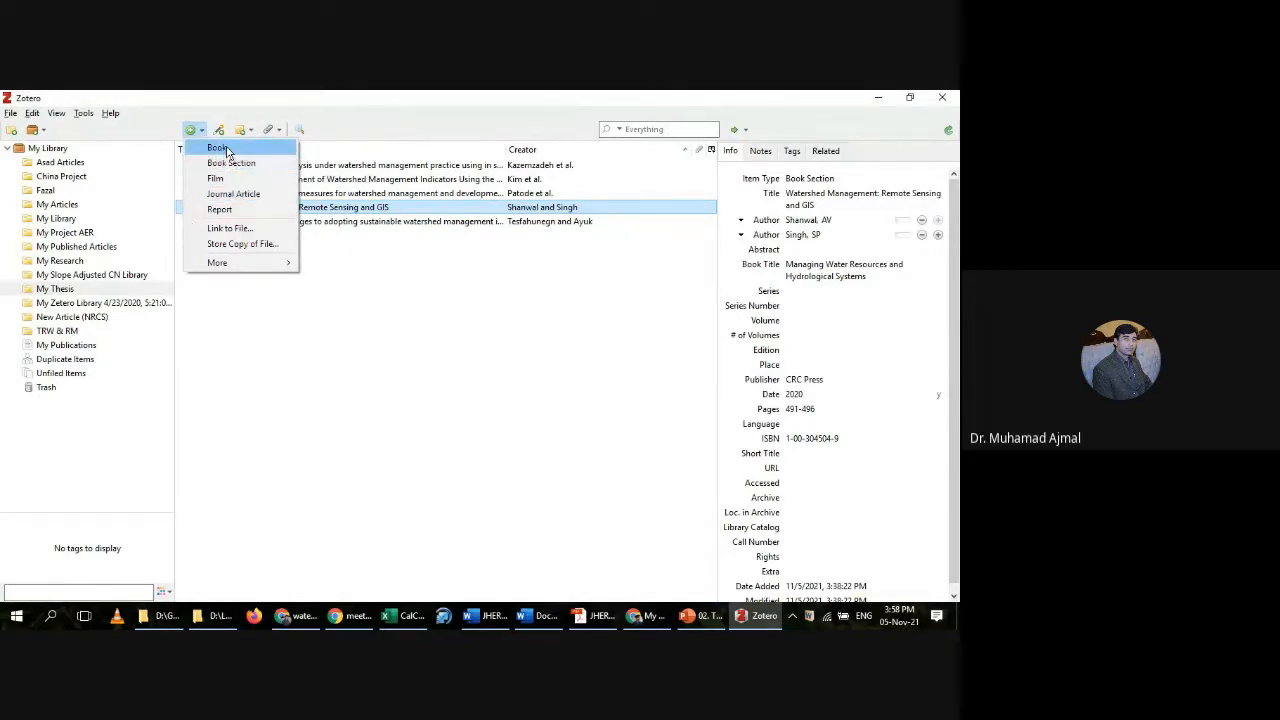
{"action": "left_click", "coordinate": [249, 196]}
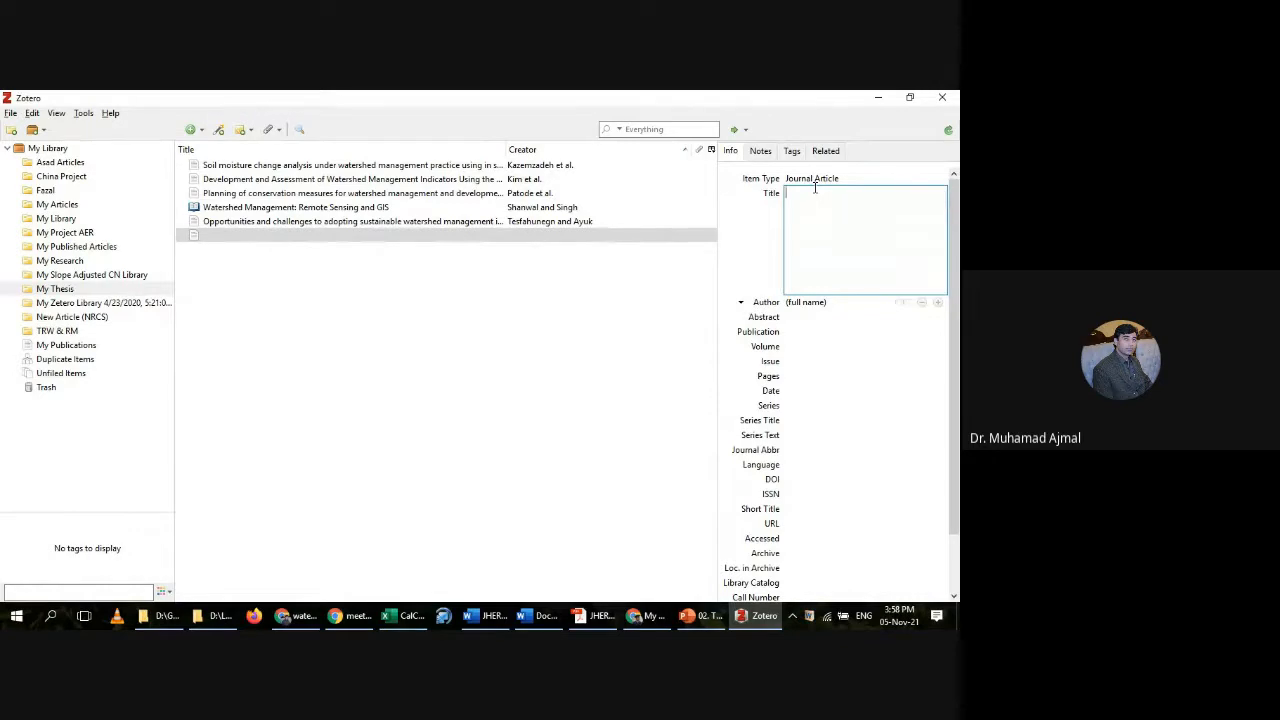
{"action": "type", "text": "A review of the hydrological models"}
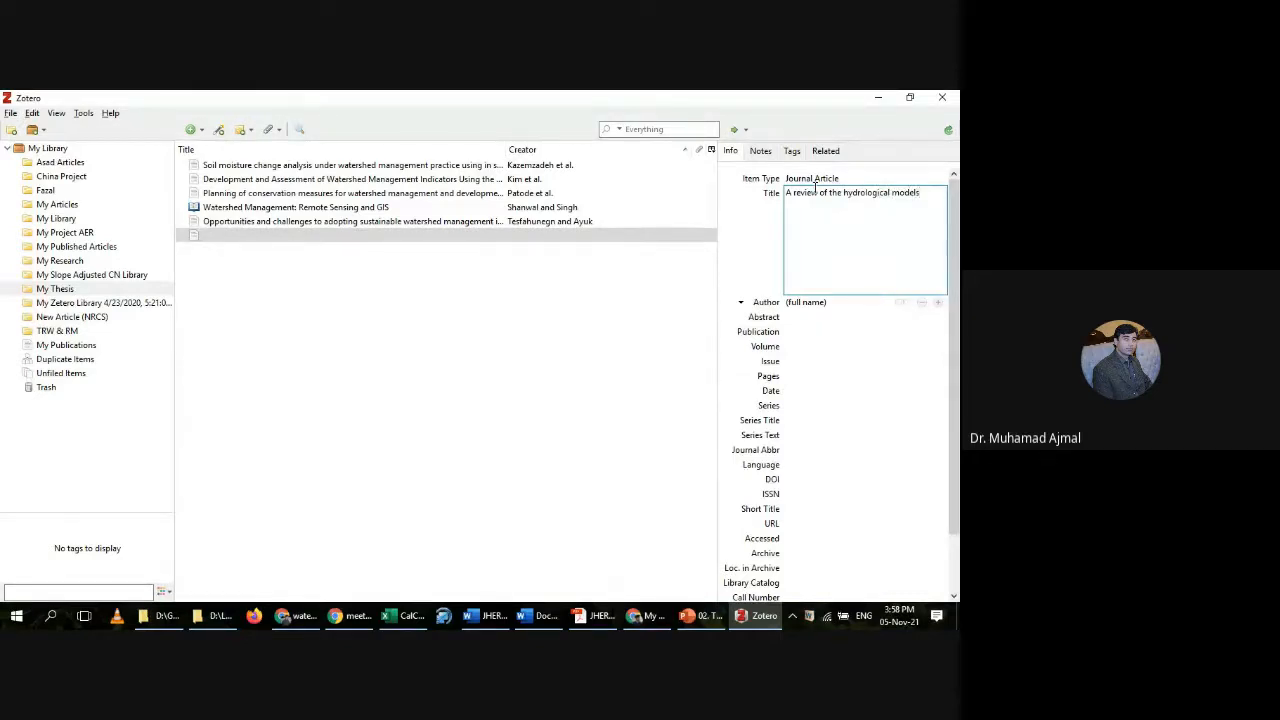
{"action": "key", "text": "BackSpace"}
{"action": "type", "text": "ing"}
{"action": "key", "text": "Tab"}
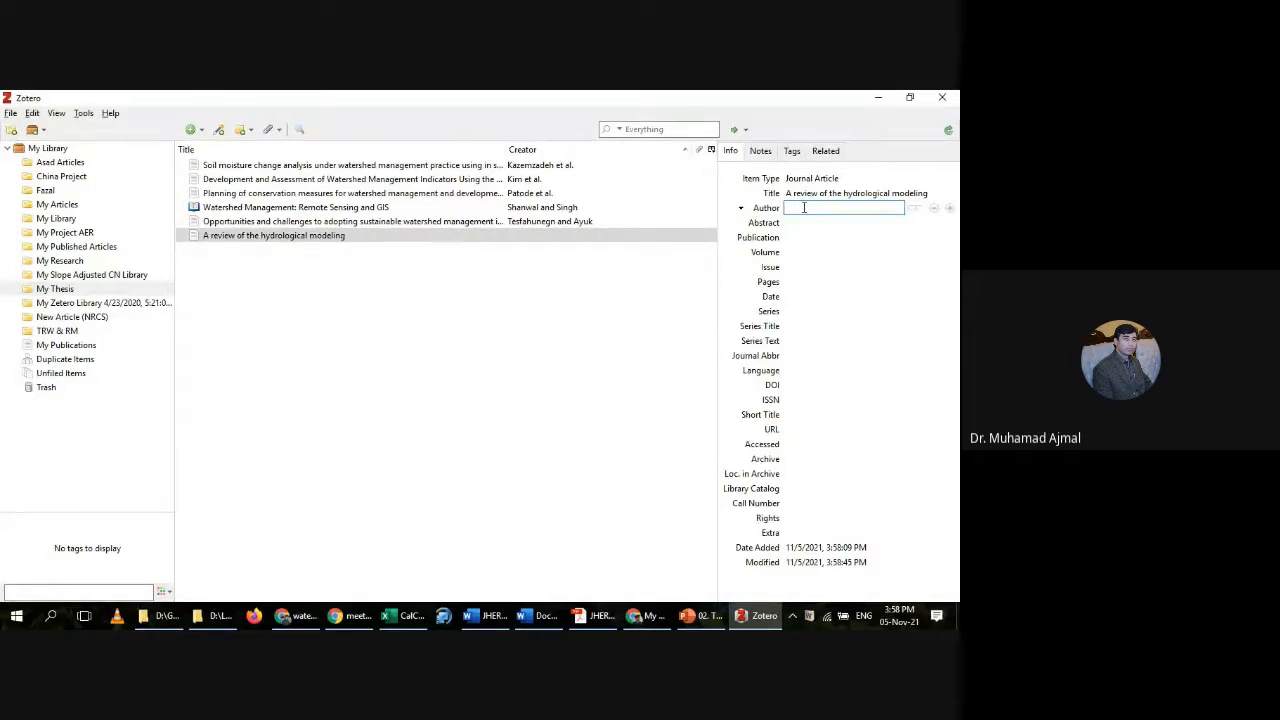
Step: Enter the full names of the three authors, separated by commas, as the new article's author, leaving the abstract empty
{"action": "type", "text": "Mu"}
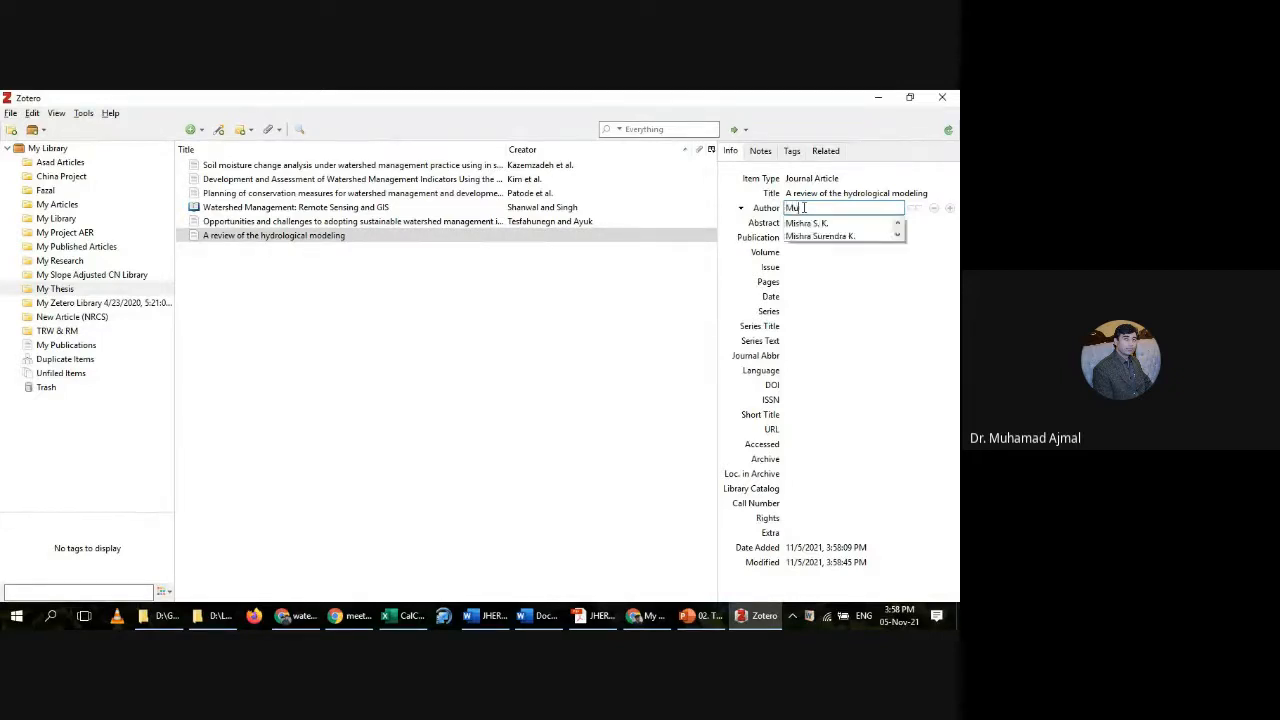
{"action": "type", "text": "hammad Ajmal"}
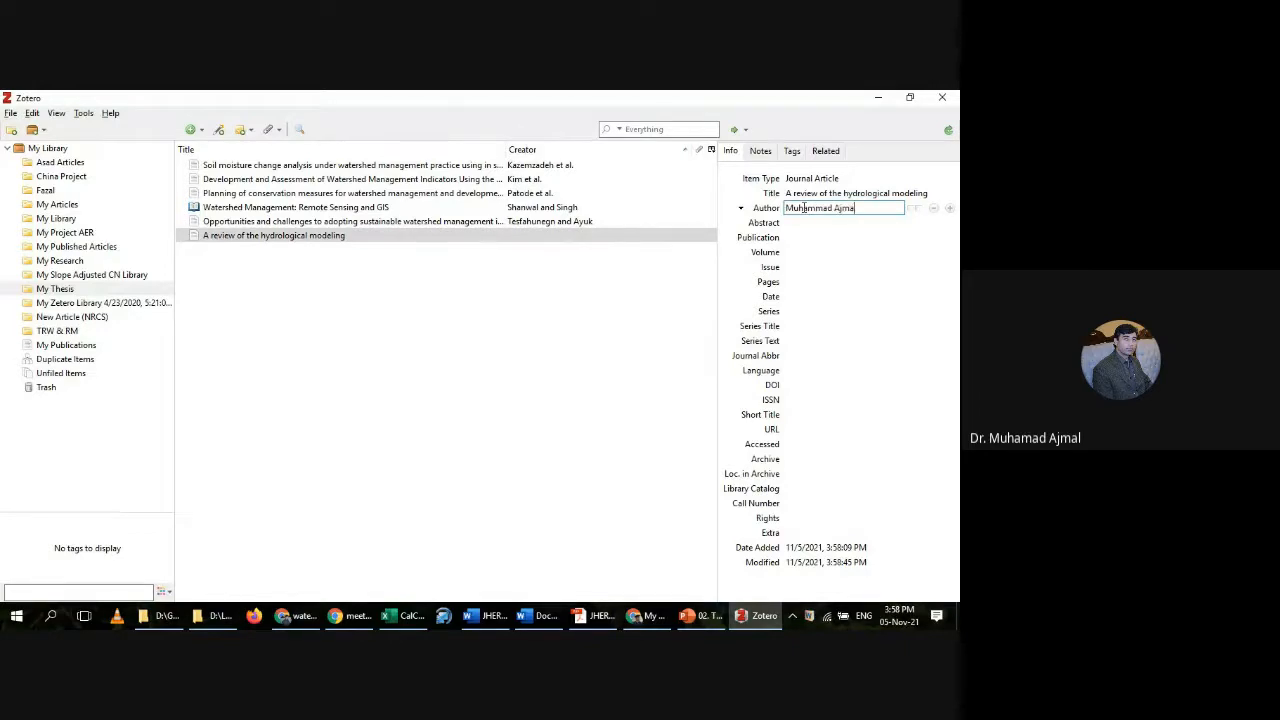
{"action": "type", "text": ", Muhammad Taib"}
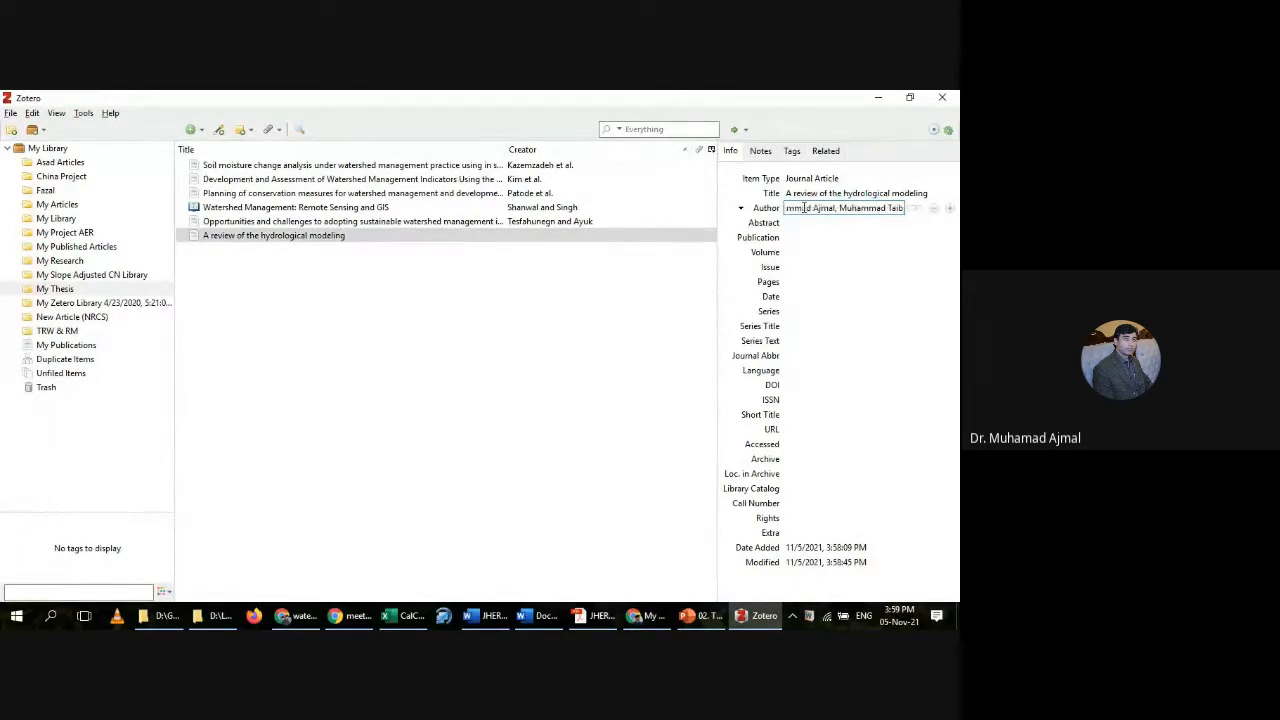
{"action": "type", "text": ", Zainab Asad"}
{"action": "left_click", "coordinate": [826, 224]}
{"action": "left_click", "coordinate": [824, 226]}
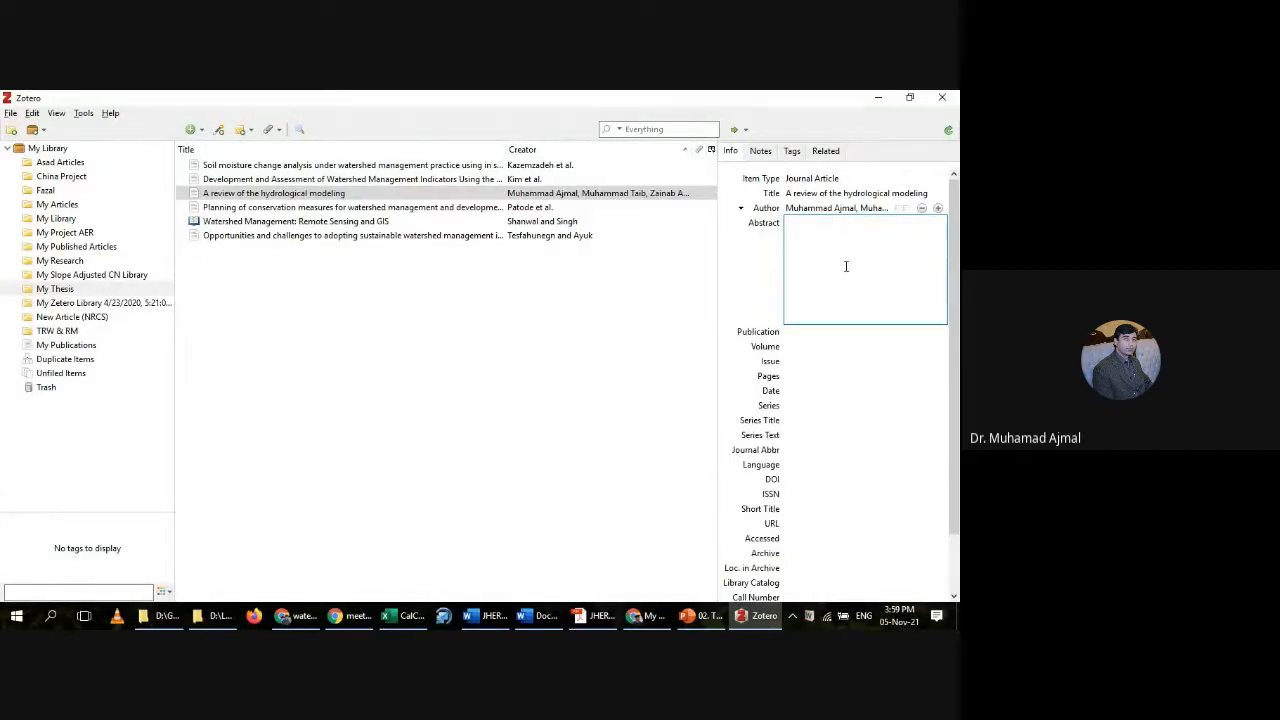
Step: Set the new article's volume to 12 and its issue to 1
{"action": "left_click", "coordinate": [802, 356]}
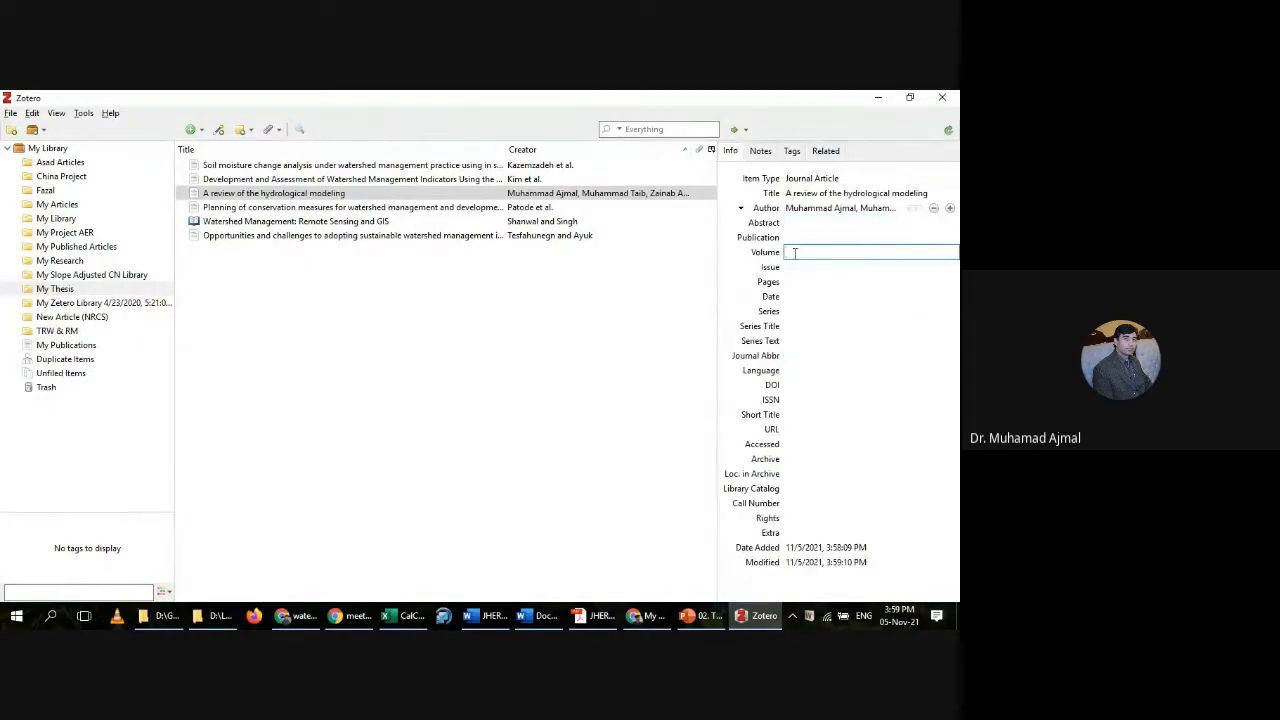
{"action": "type", "text": "12"}
{"action": "key", "text": "Tab"}
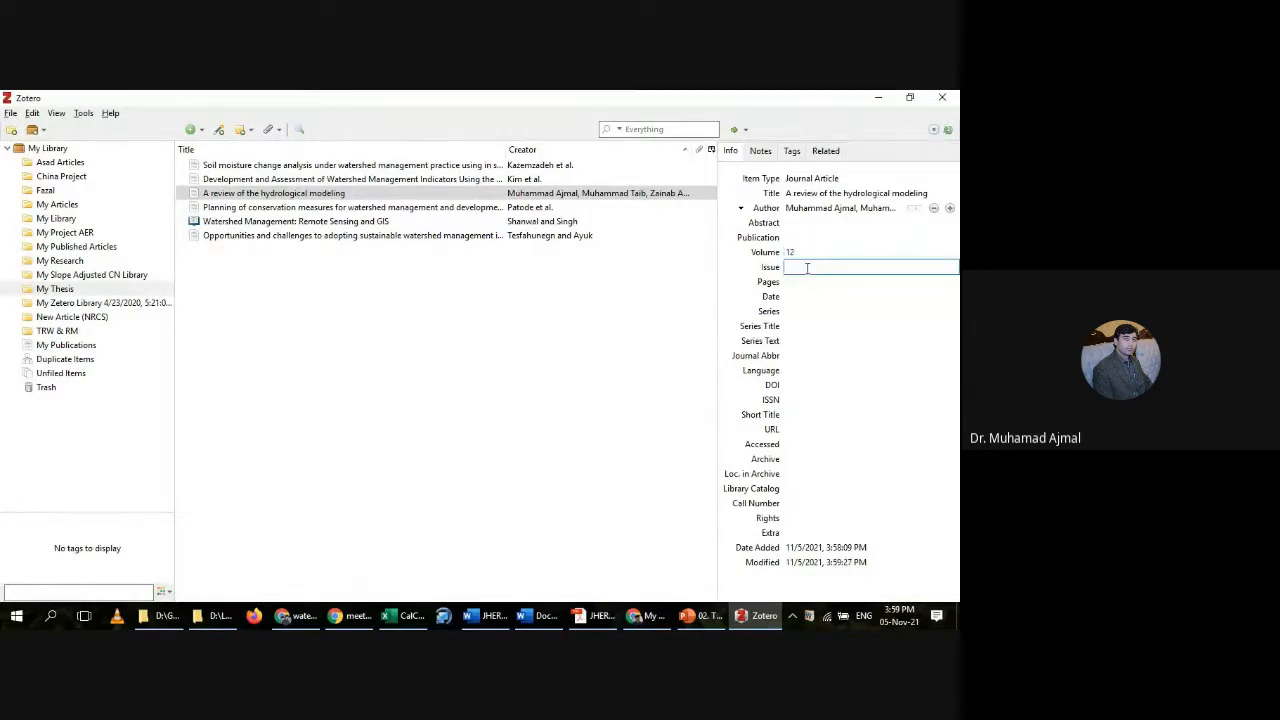
{"action": "type", "text": "1"}
{"action": "key", "text": "BackSpace"}
{"action": "type", "text": "1"}
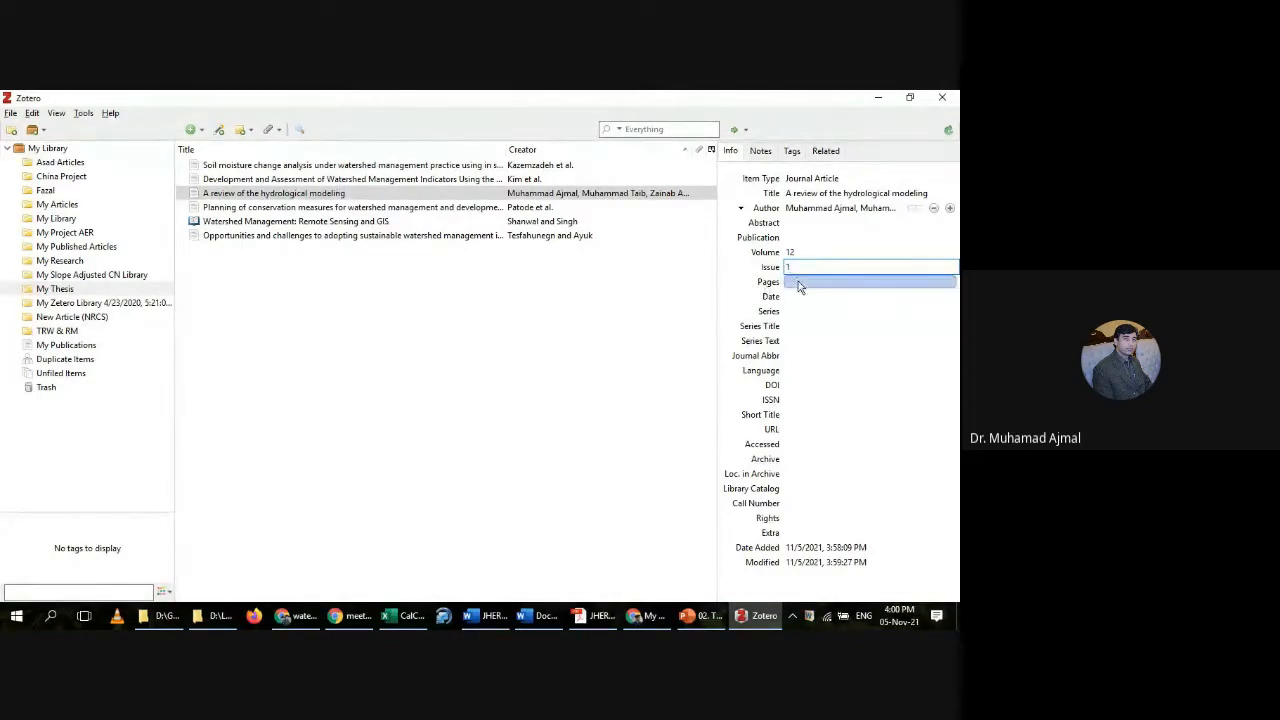
Step: Set the new article's page range to 135-143, leaving the DOI empty
{"action": "left_click", "coordinate": [798, 281]}
{"action": "type", "text": "1"}
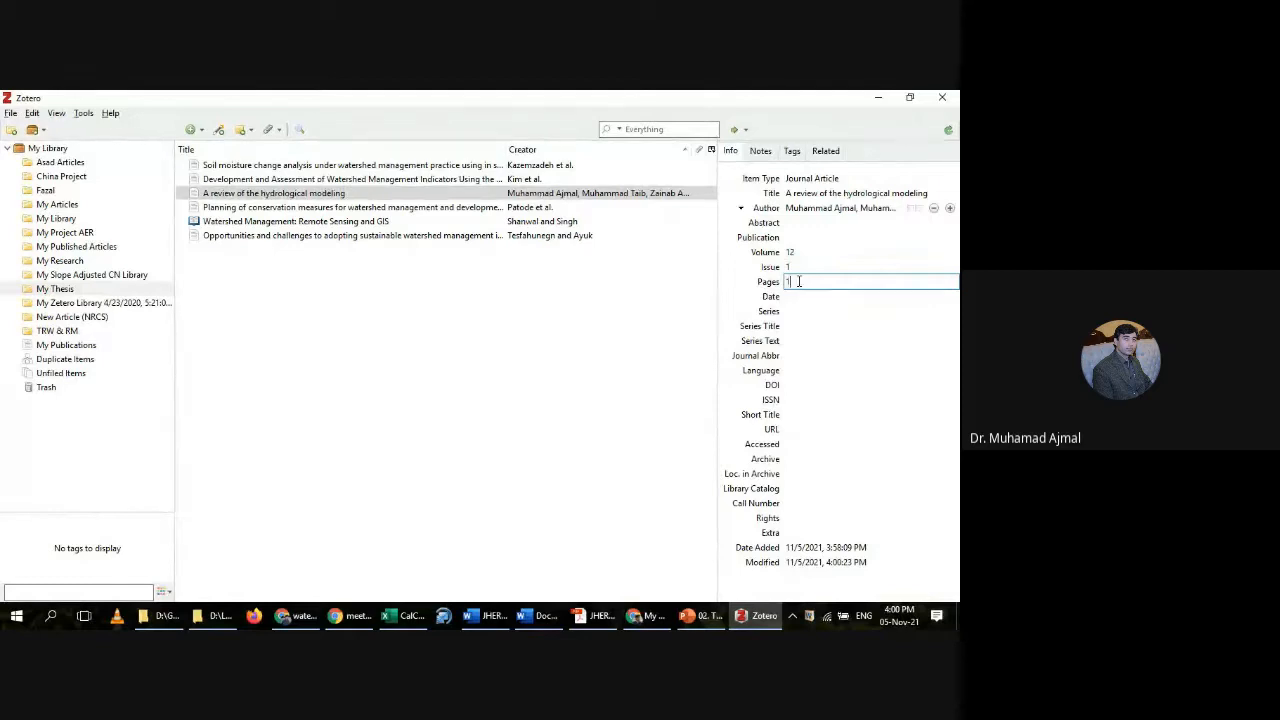
{"action": "type", "text": "35-143"}
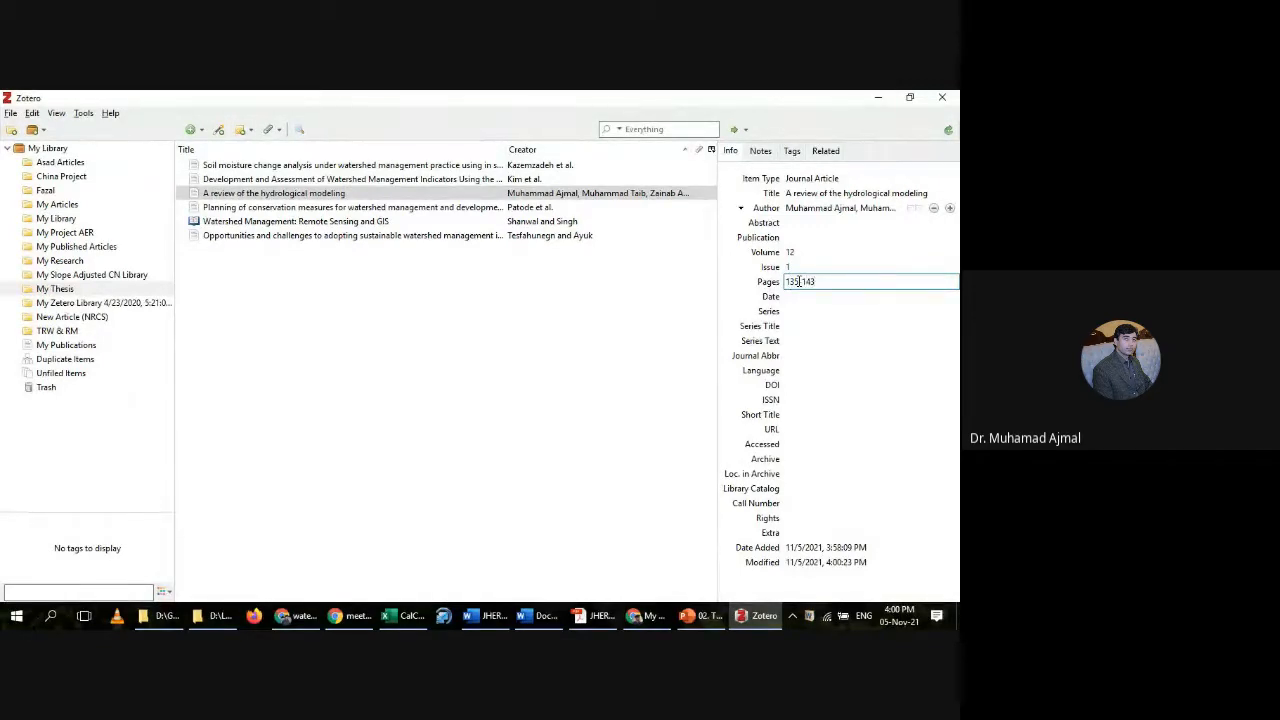
{"action": "left_click", "coordinate": [879, 388]}
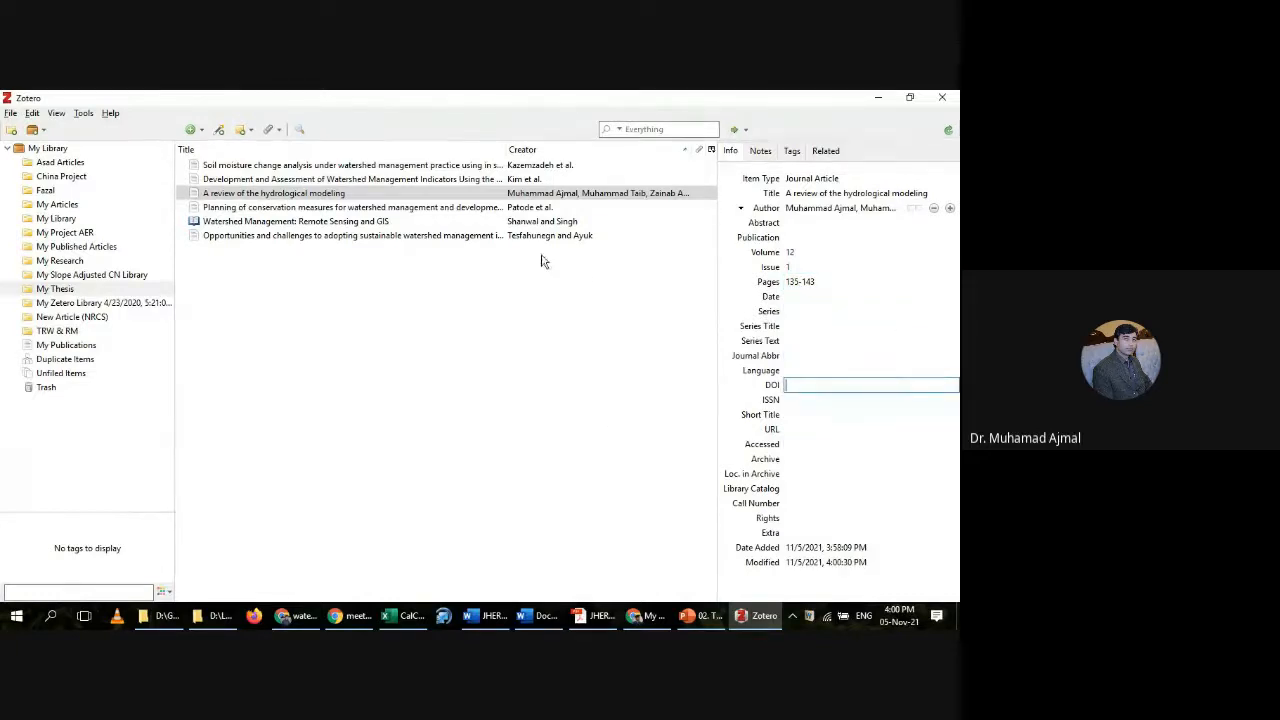
{"action": "left_click", "coordinate": [306, 196]}
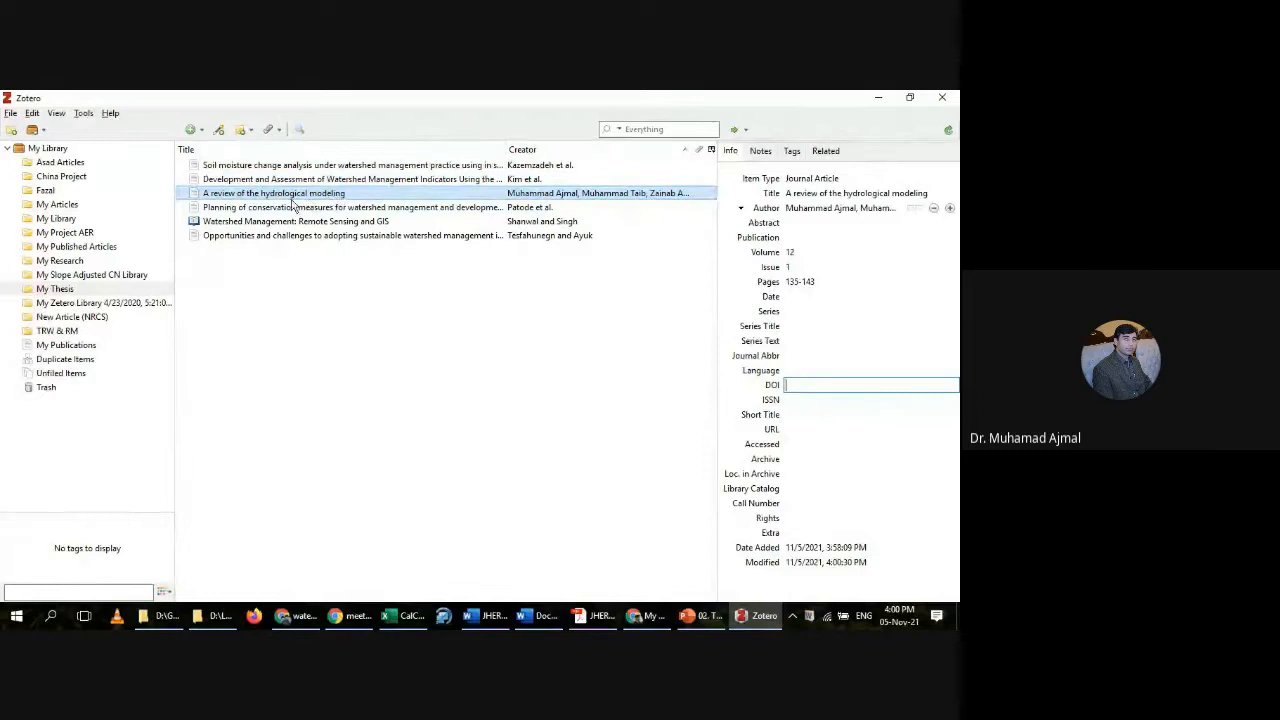
{"action": "left_click", "coordinate": [829, 270]}
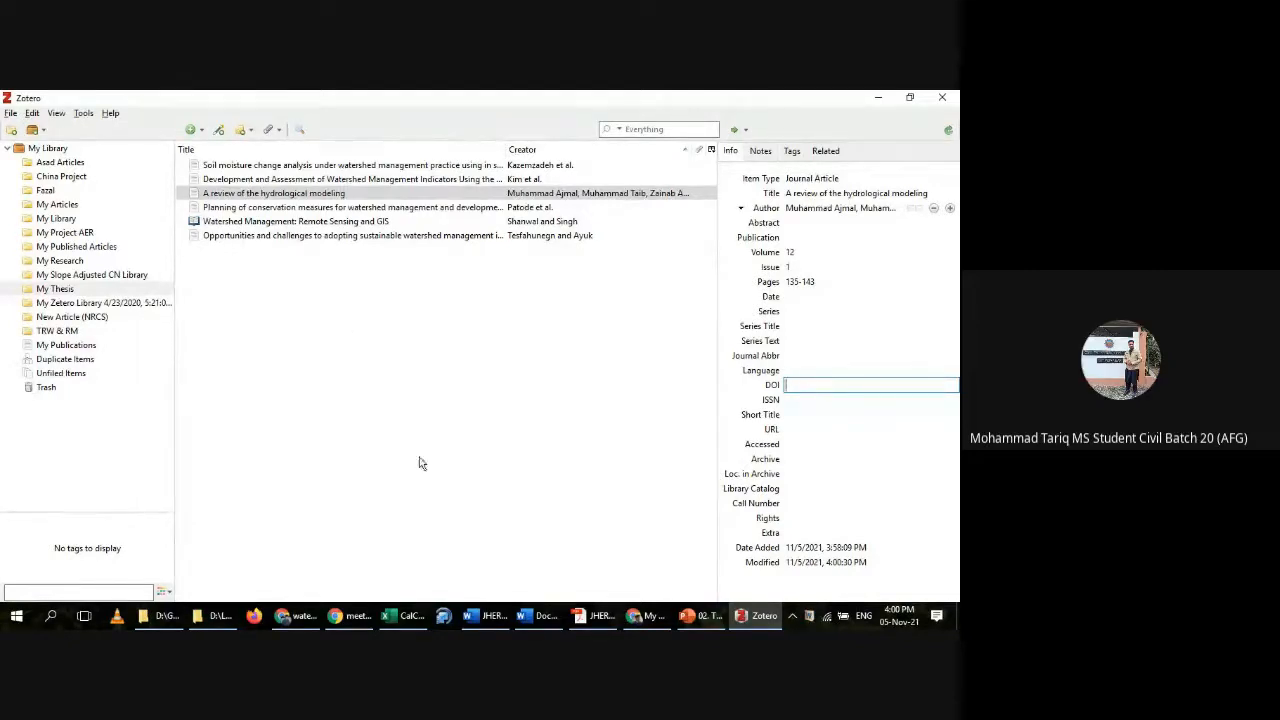
Step: Return to the Word document, minimize the Word and Zotero windows, and stop sharing the screen in Google Meet
{"action": "left_click", "coordinate": [541, 617]}
{"action": "left_click", "coordinate": [770, 409]}
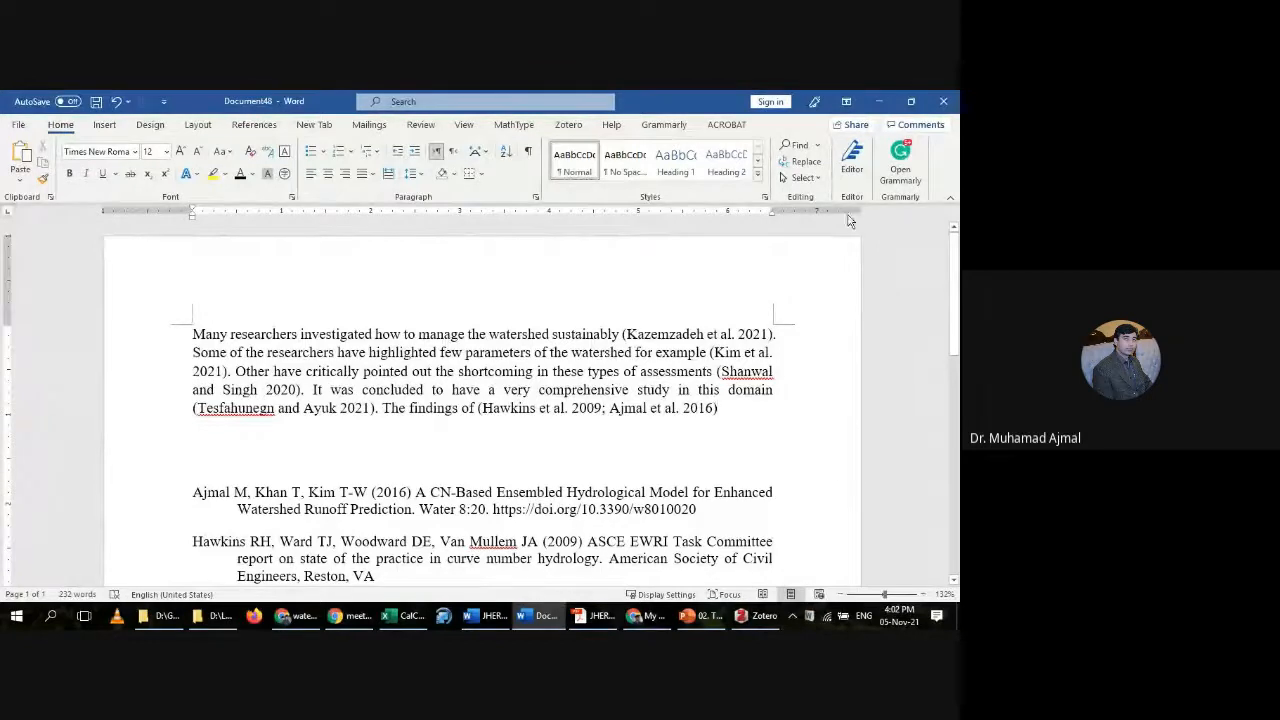
{"action": "left_click", "coordinate": [879, 102]}
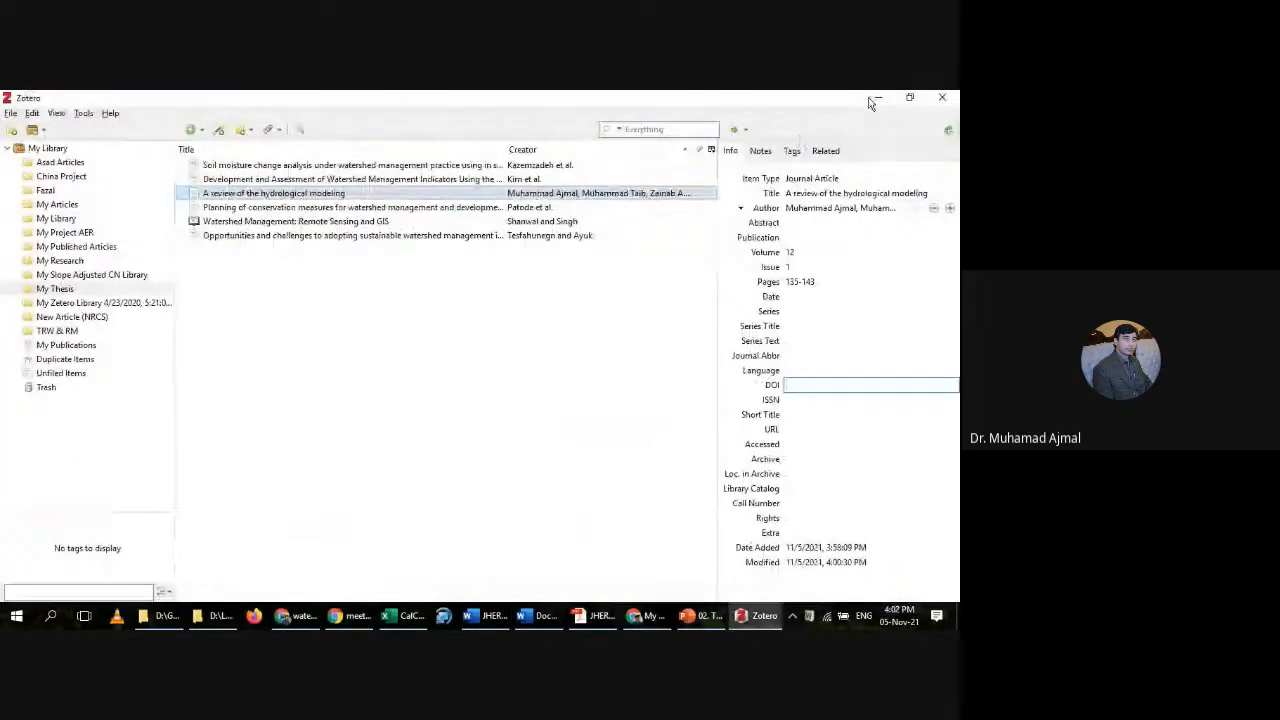
{"action": "left_click", "coordinate": [876, 100]}
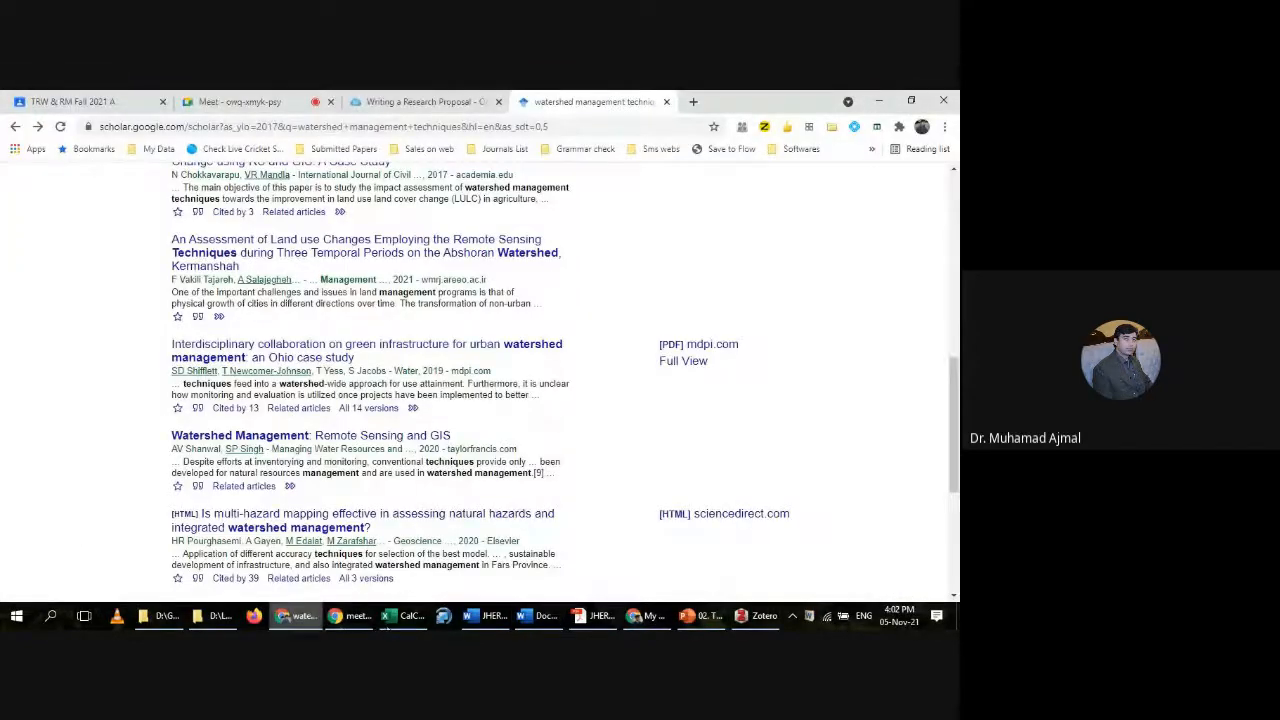
{"action": "left_click", "coordinate": [340, 616]}
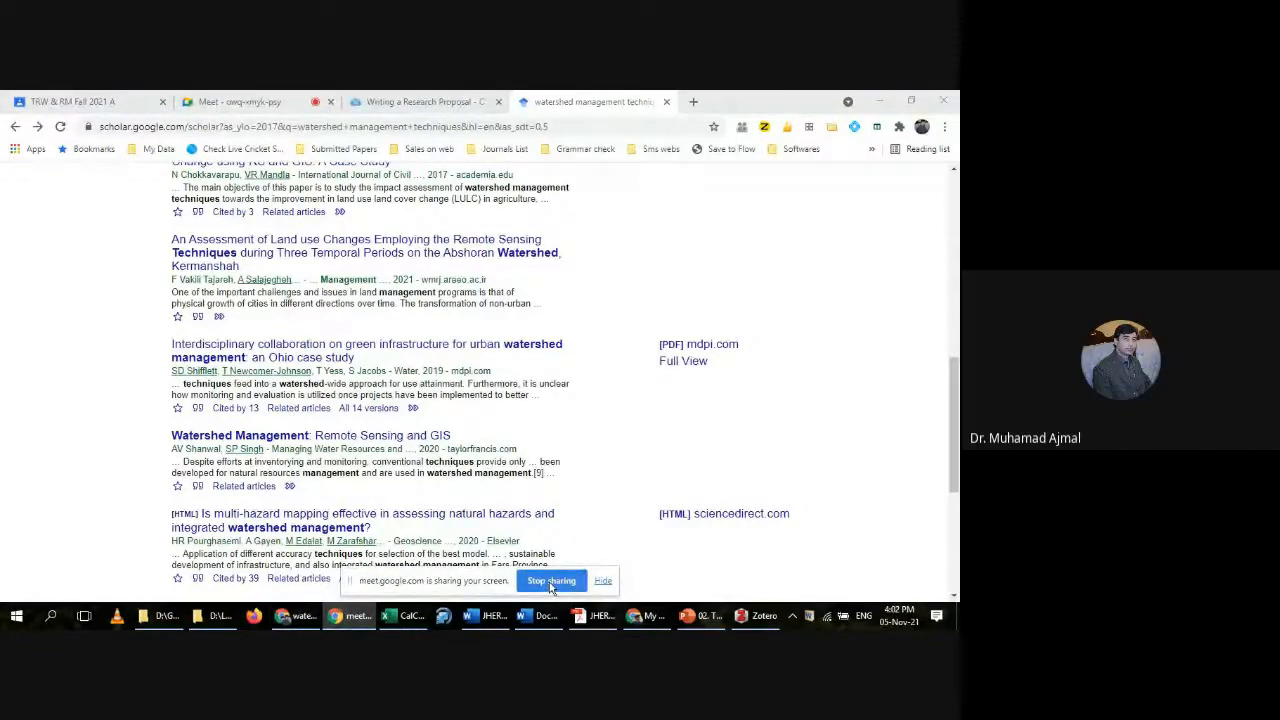
{"action": "left_click", "coordinate": [545, 582]}
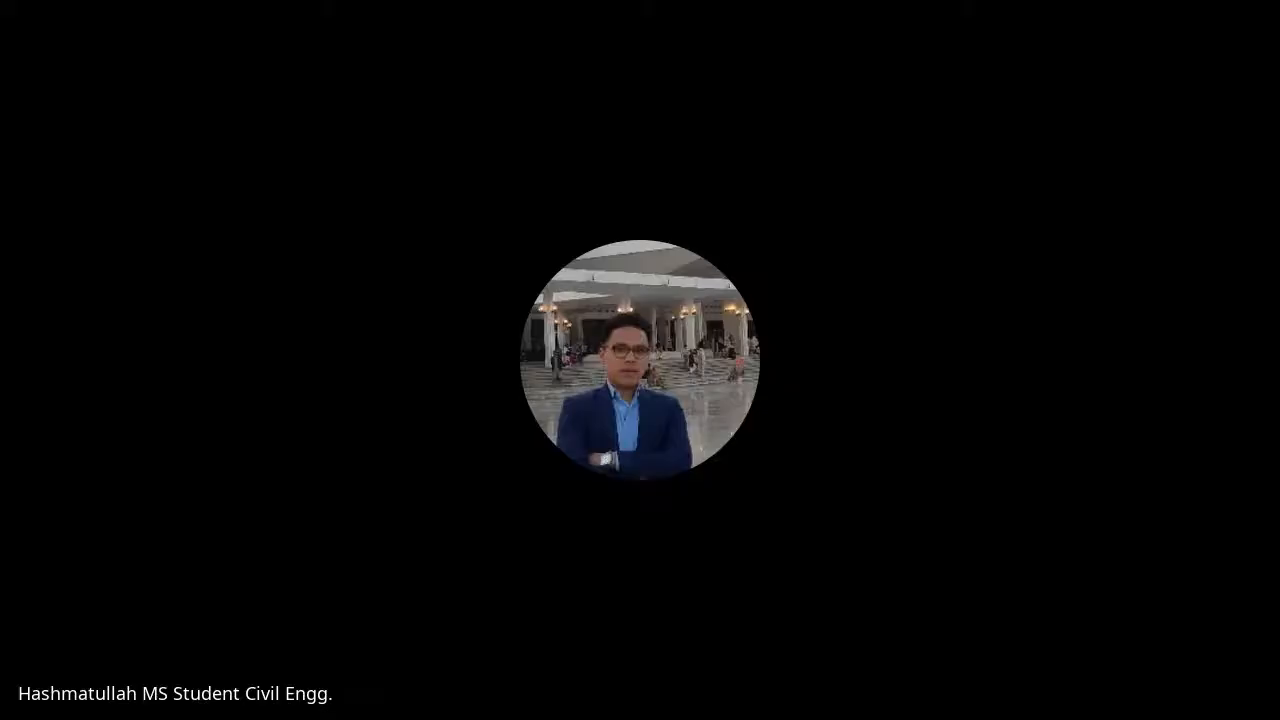